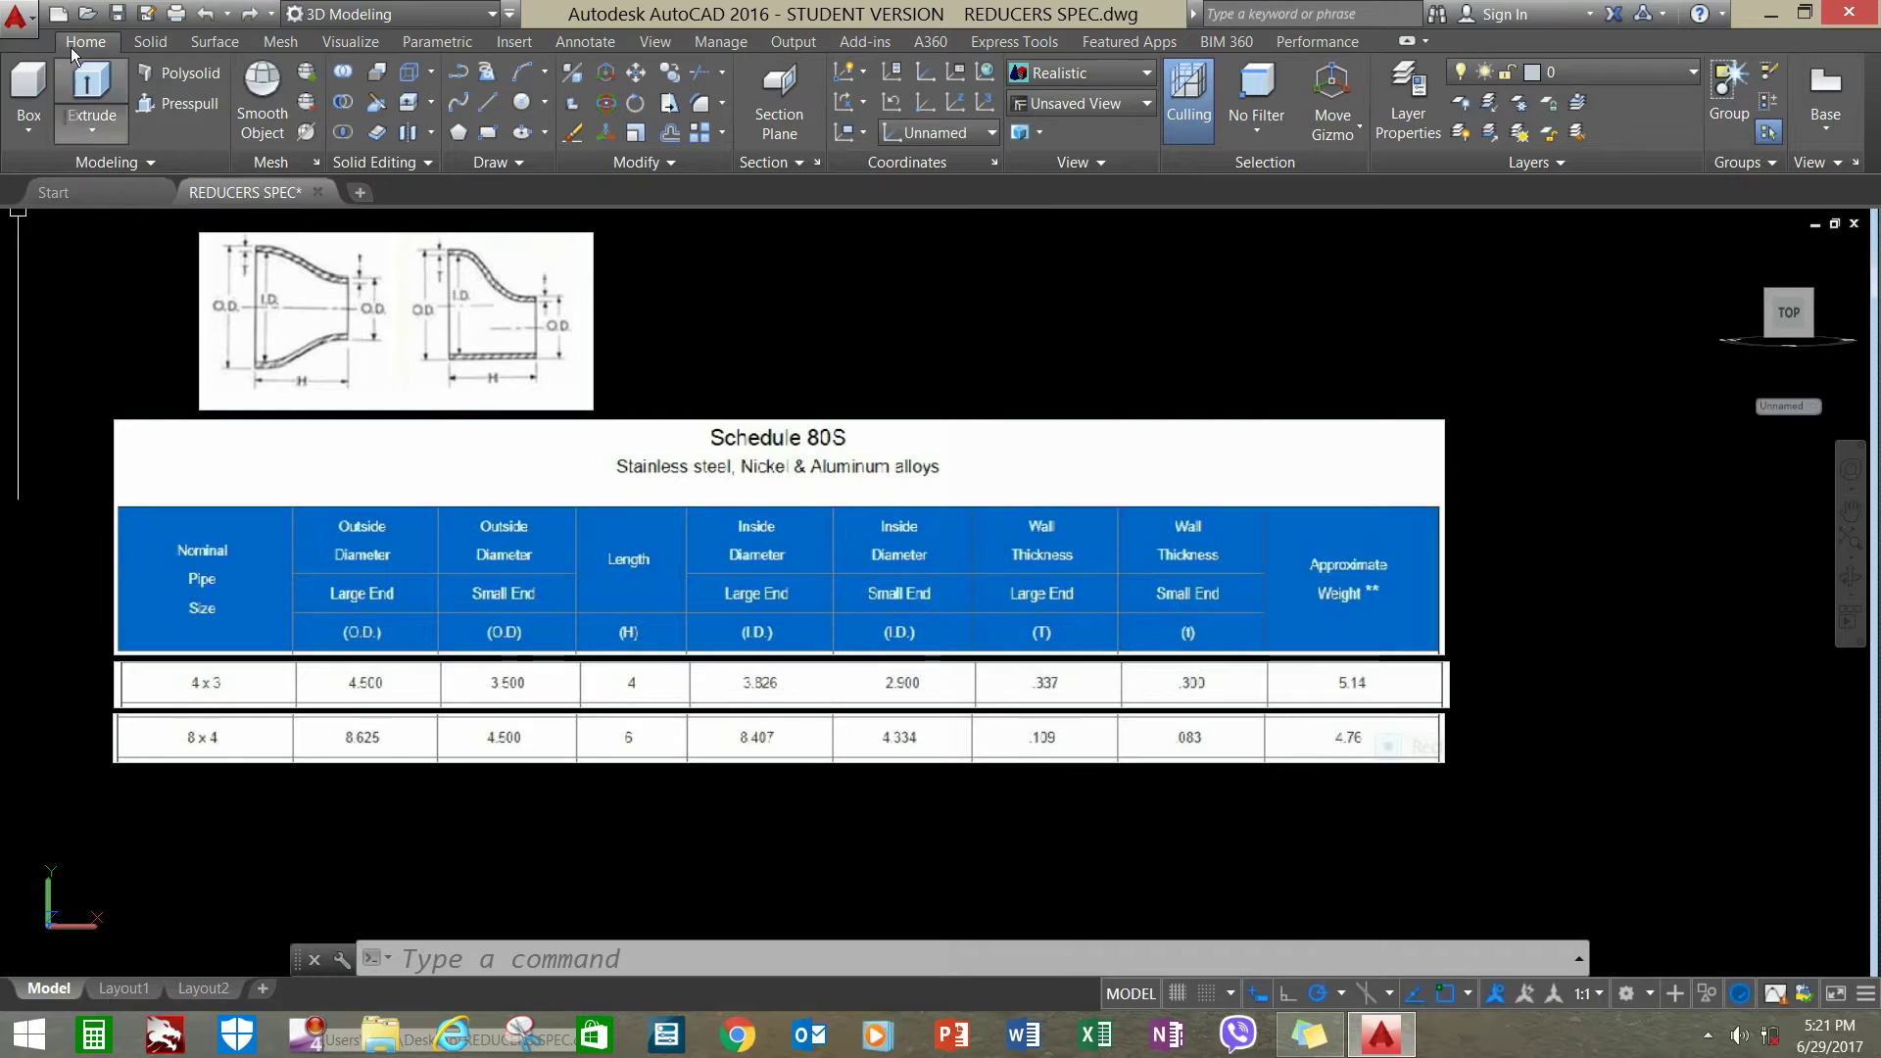
# - Create a new drawing from the acad3D template
pyautogui.click(21, 19)
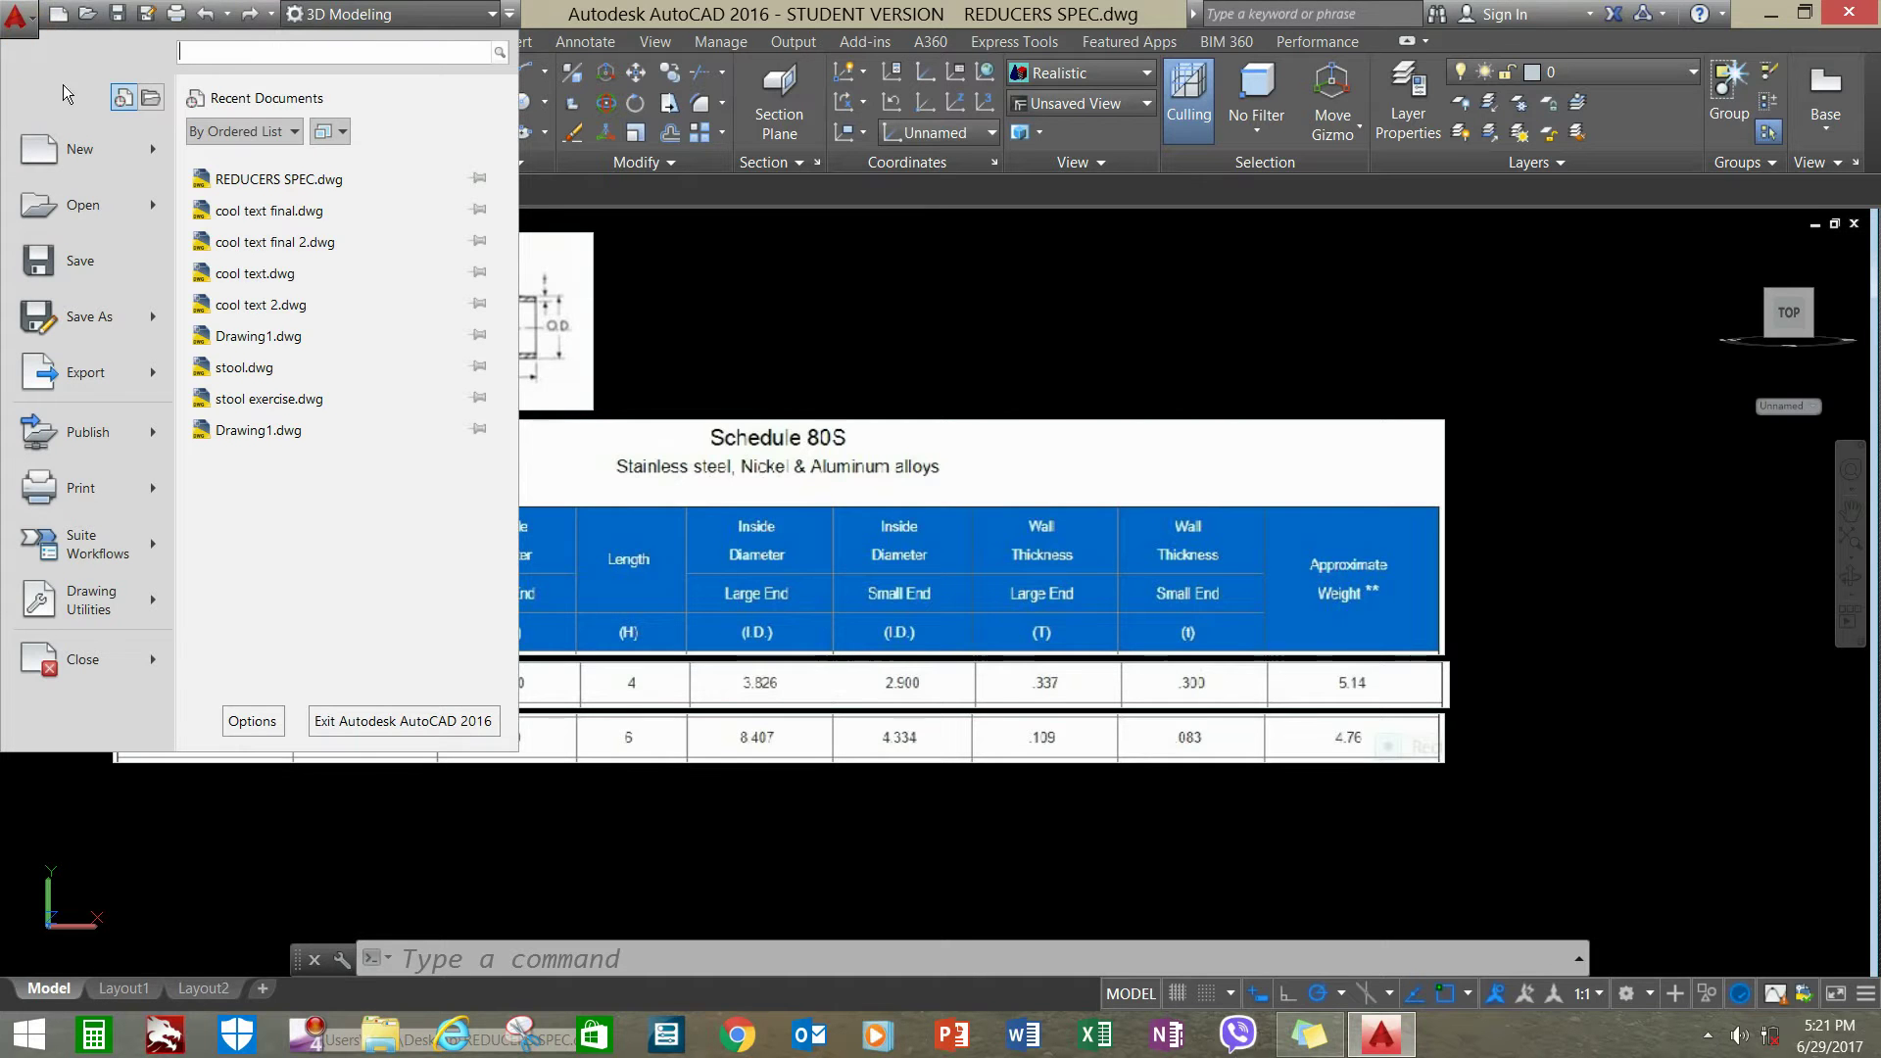
pyautogui.click(78, 149)
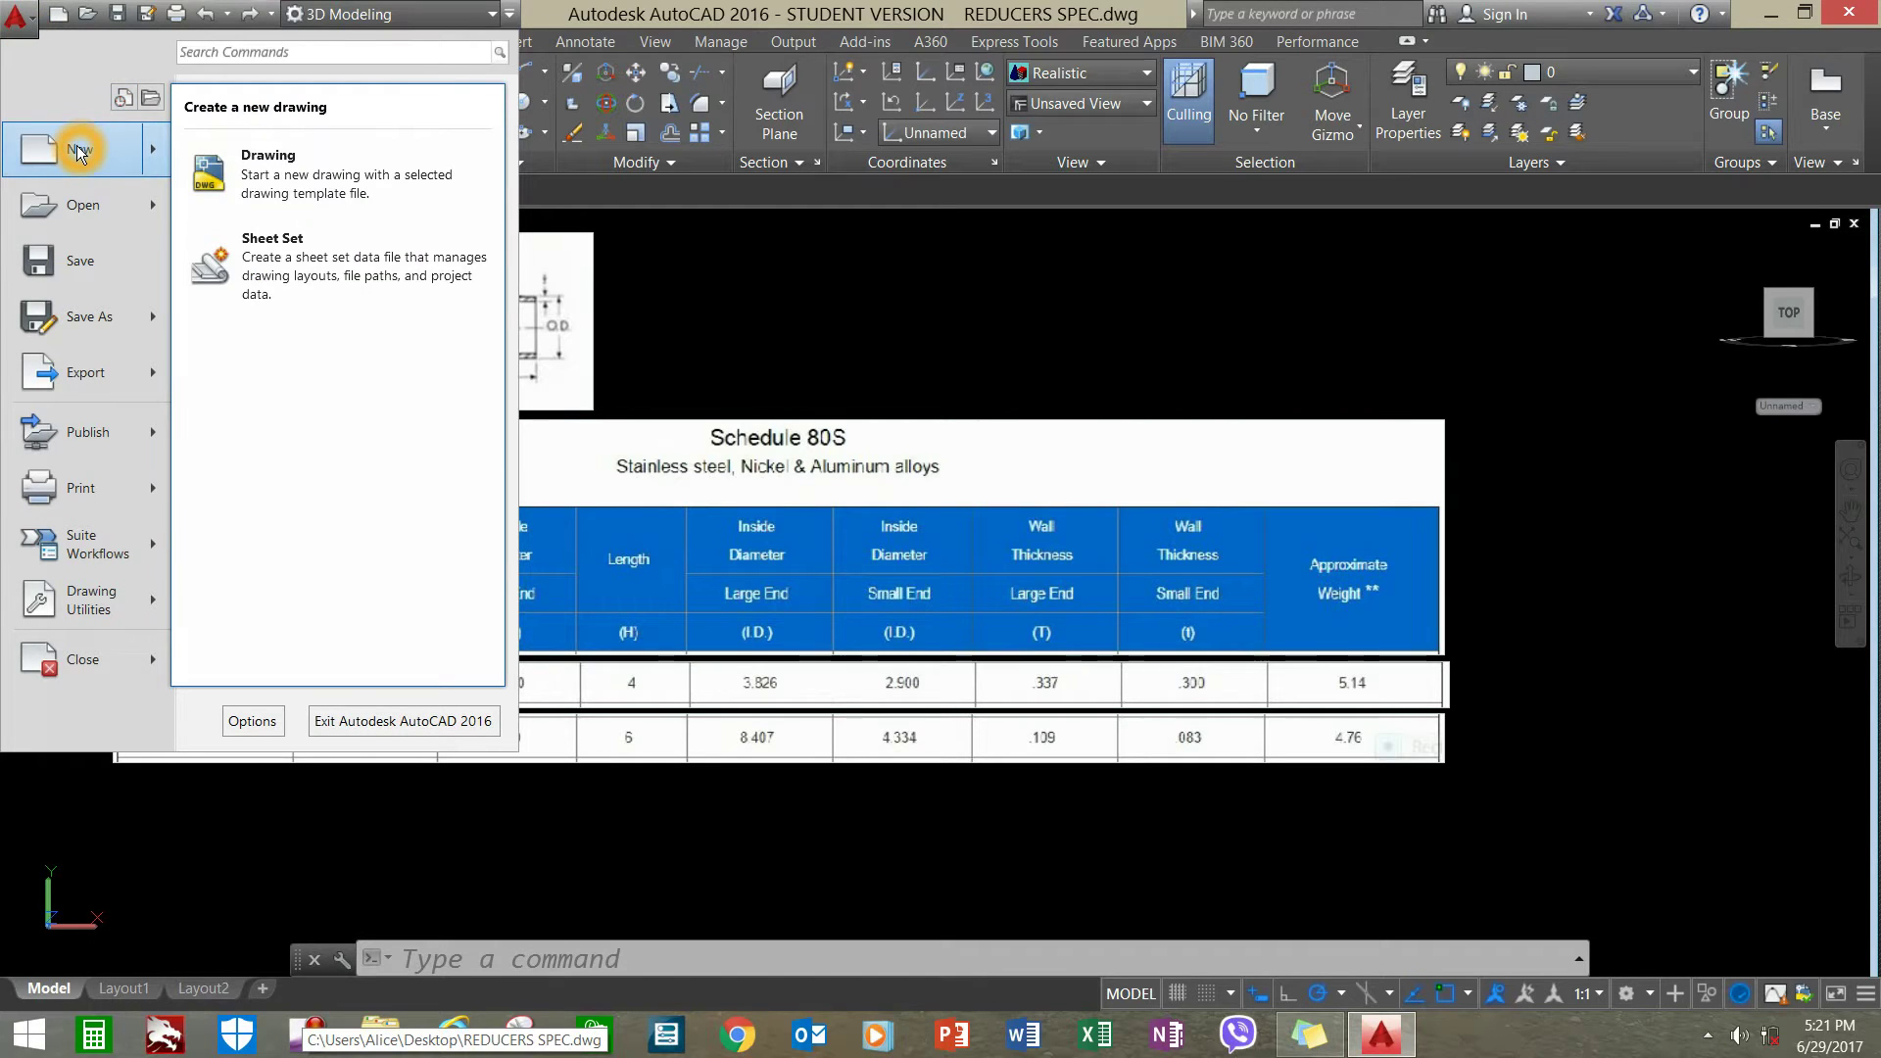
pyautogui.click(271, 161)
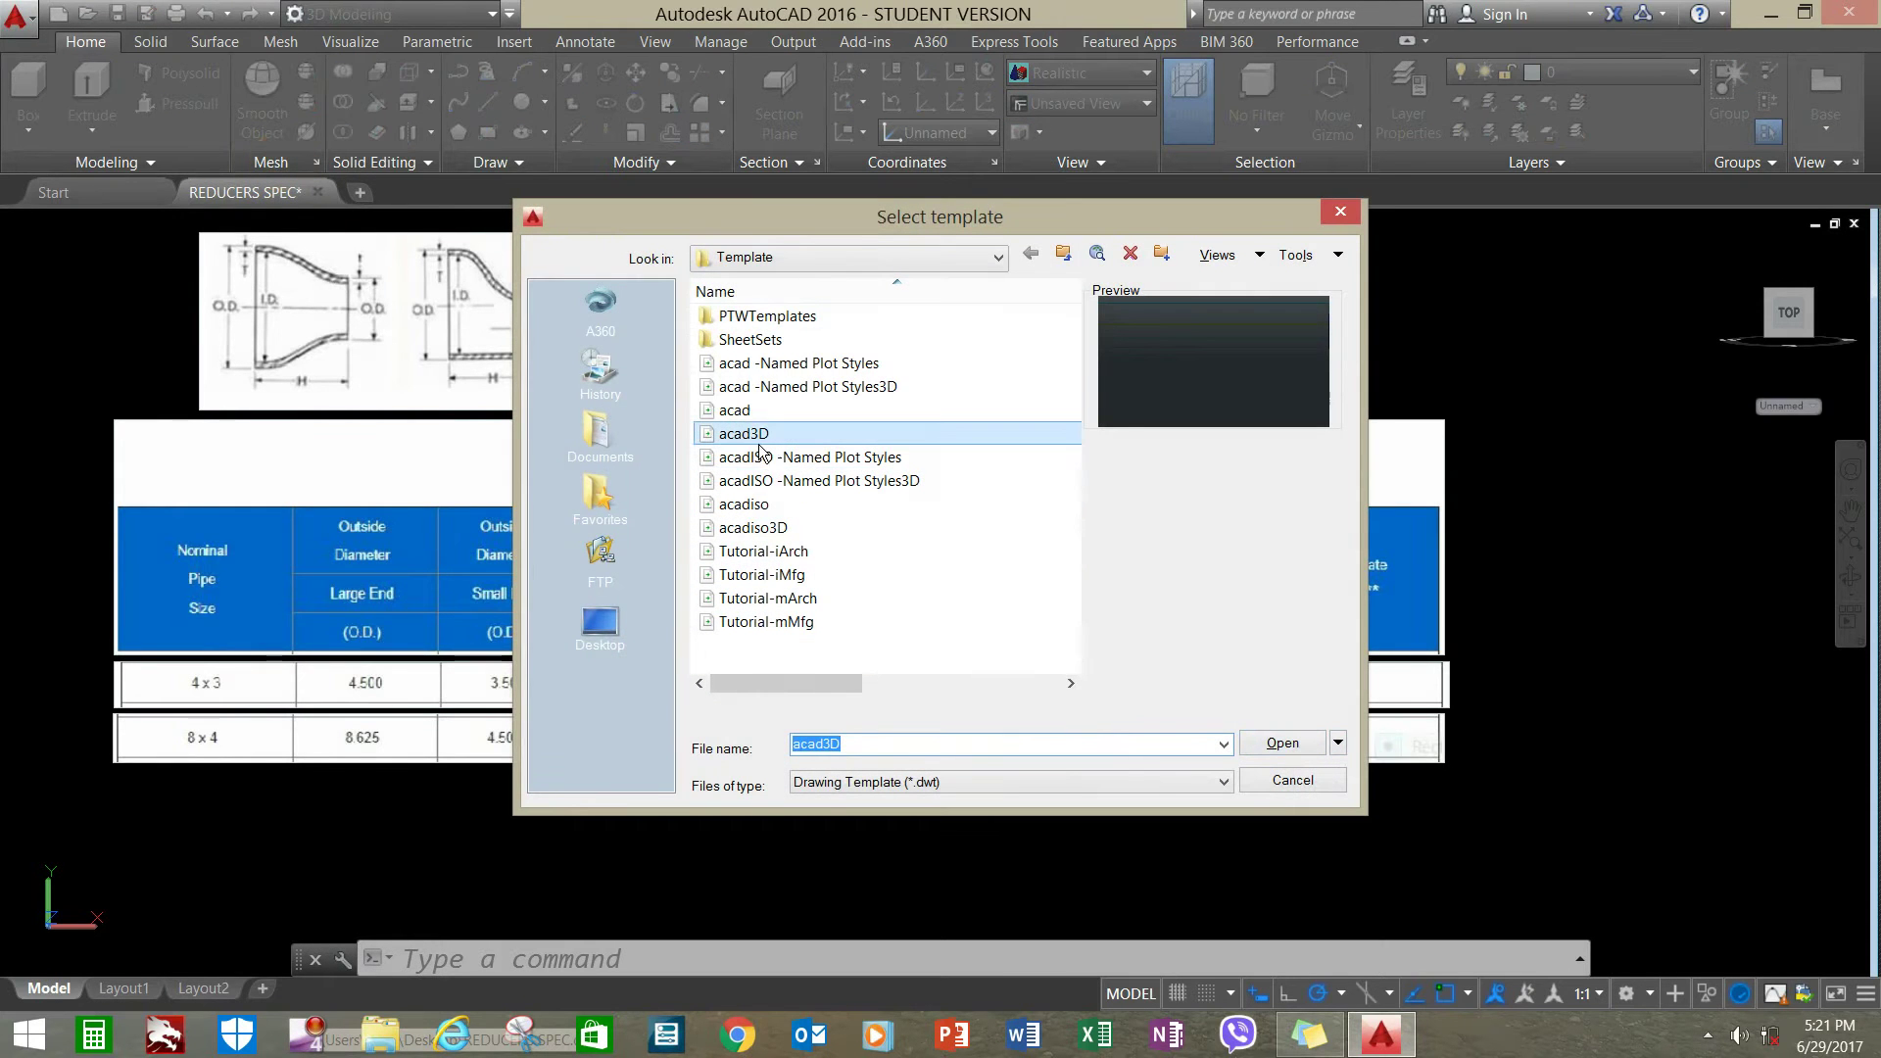
pyautogui.click(765, 437)
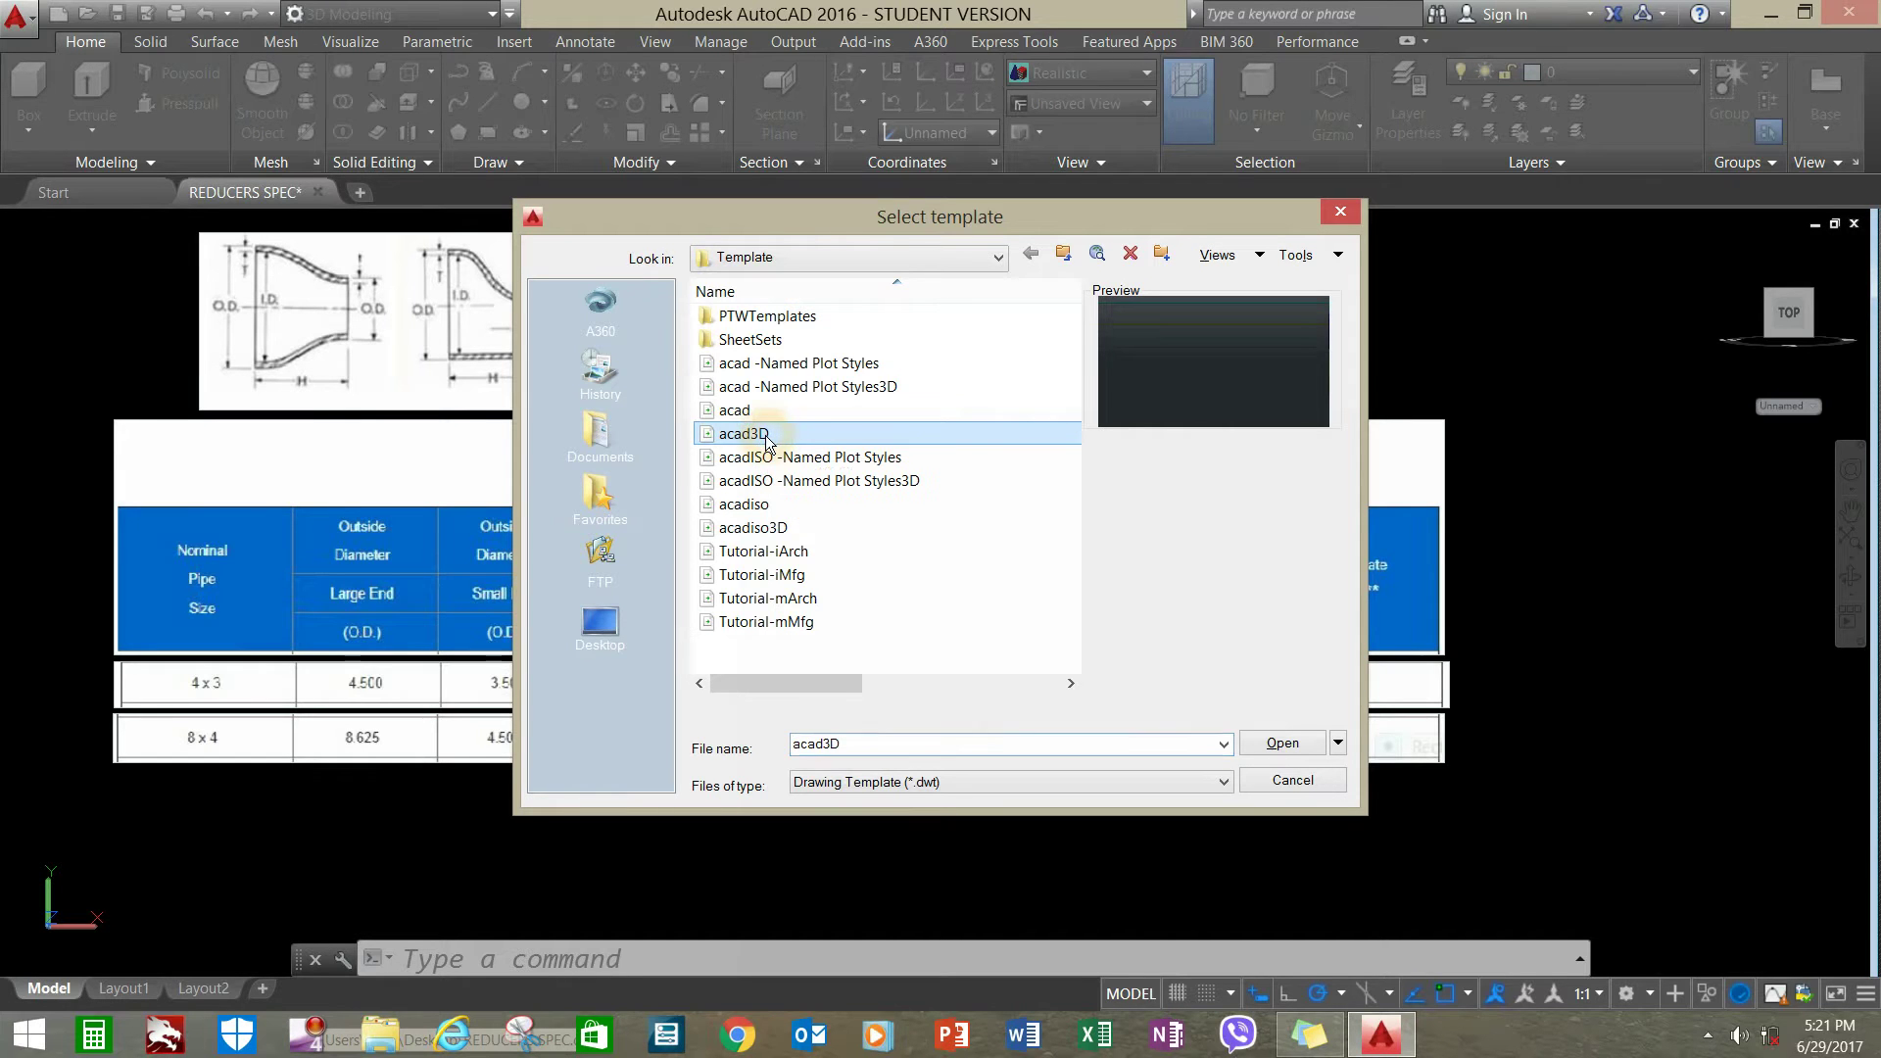
pyautogui.click(1294, 744)
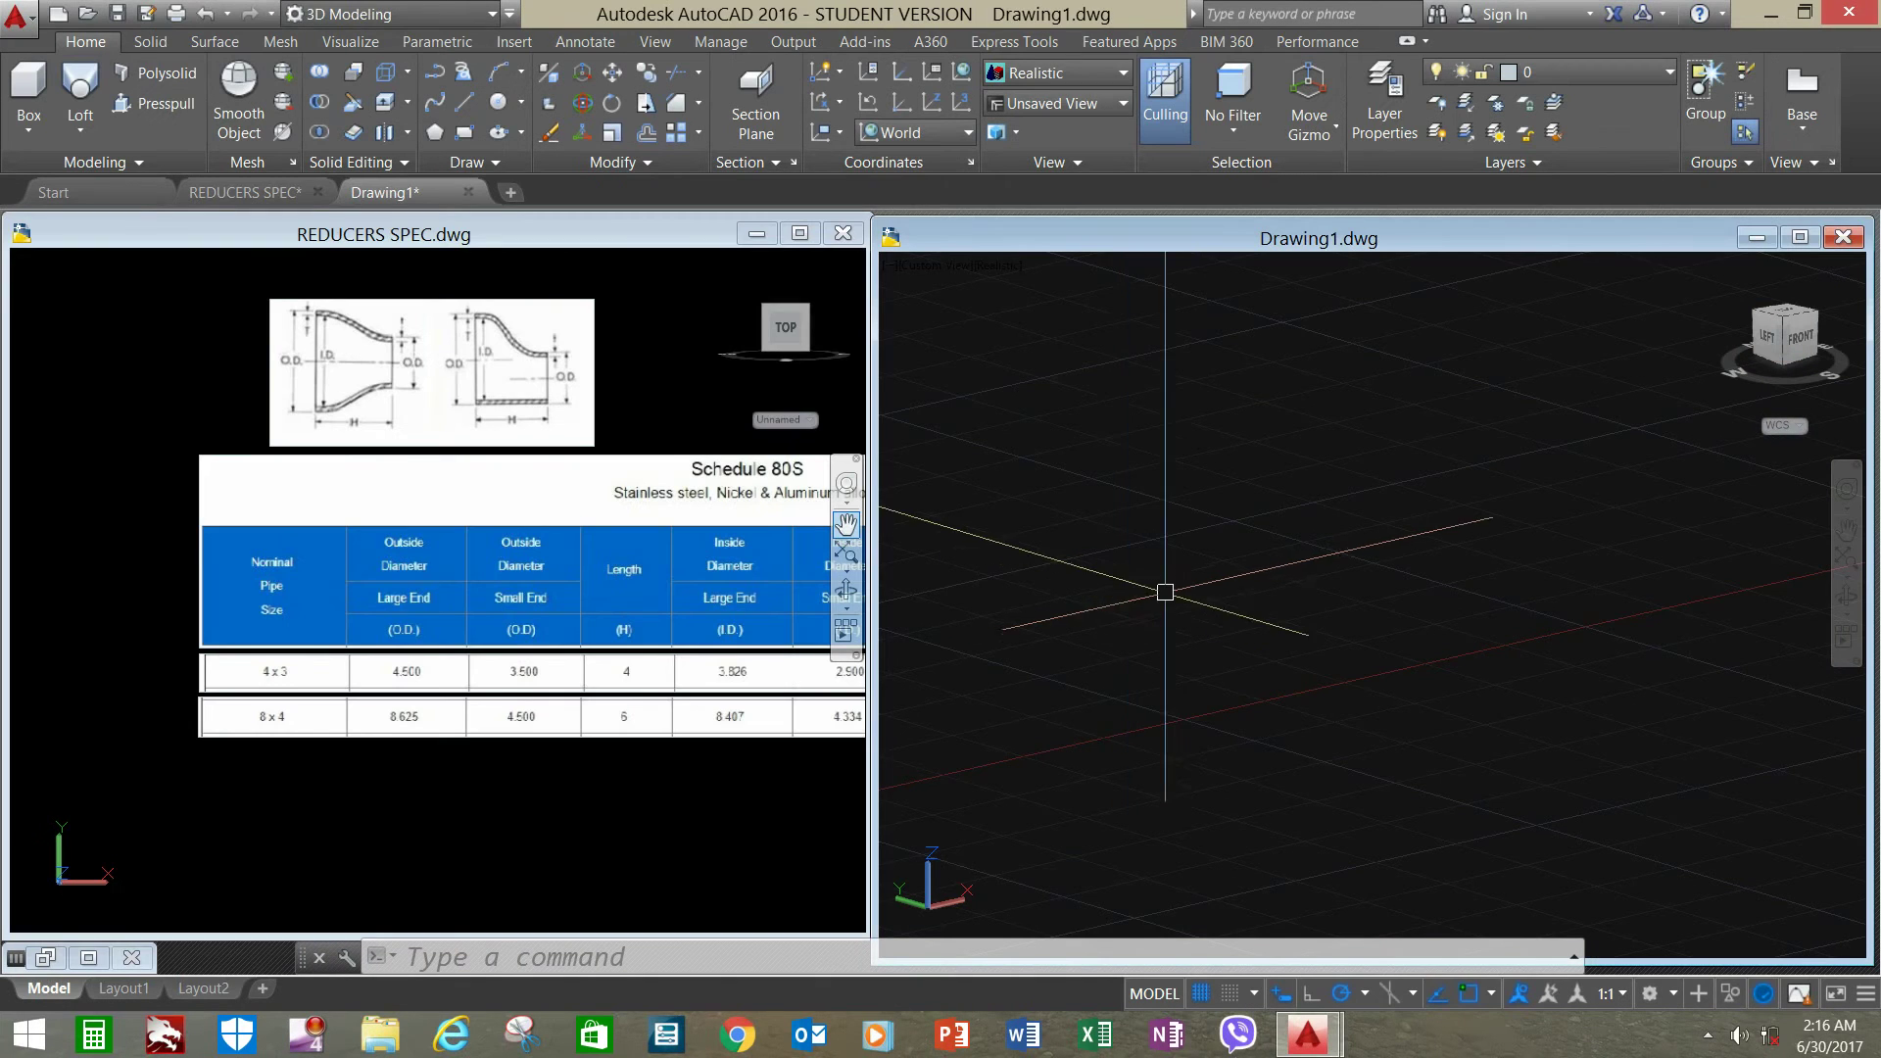
# - Redefine the UCS in Drawing1 by a new origin and a Z axis along the world X direction, and turn off the grid
pyautogui.click(991, 344)
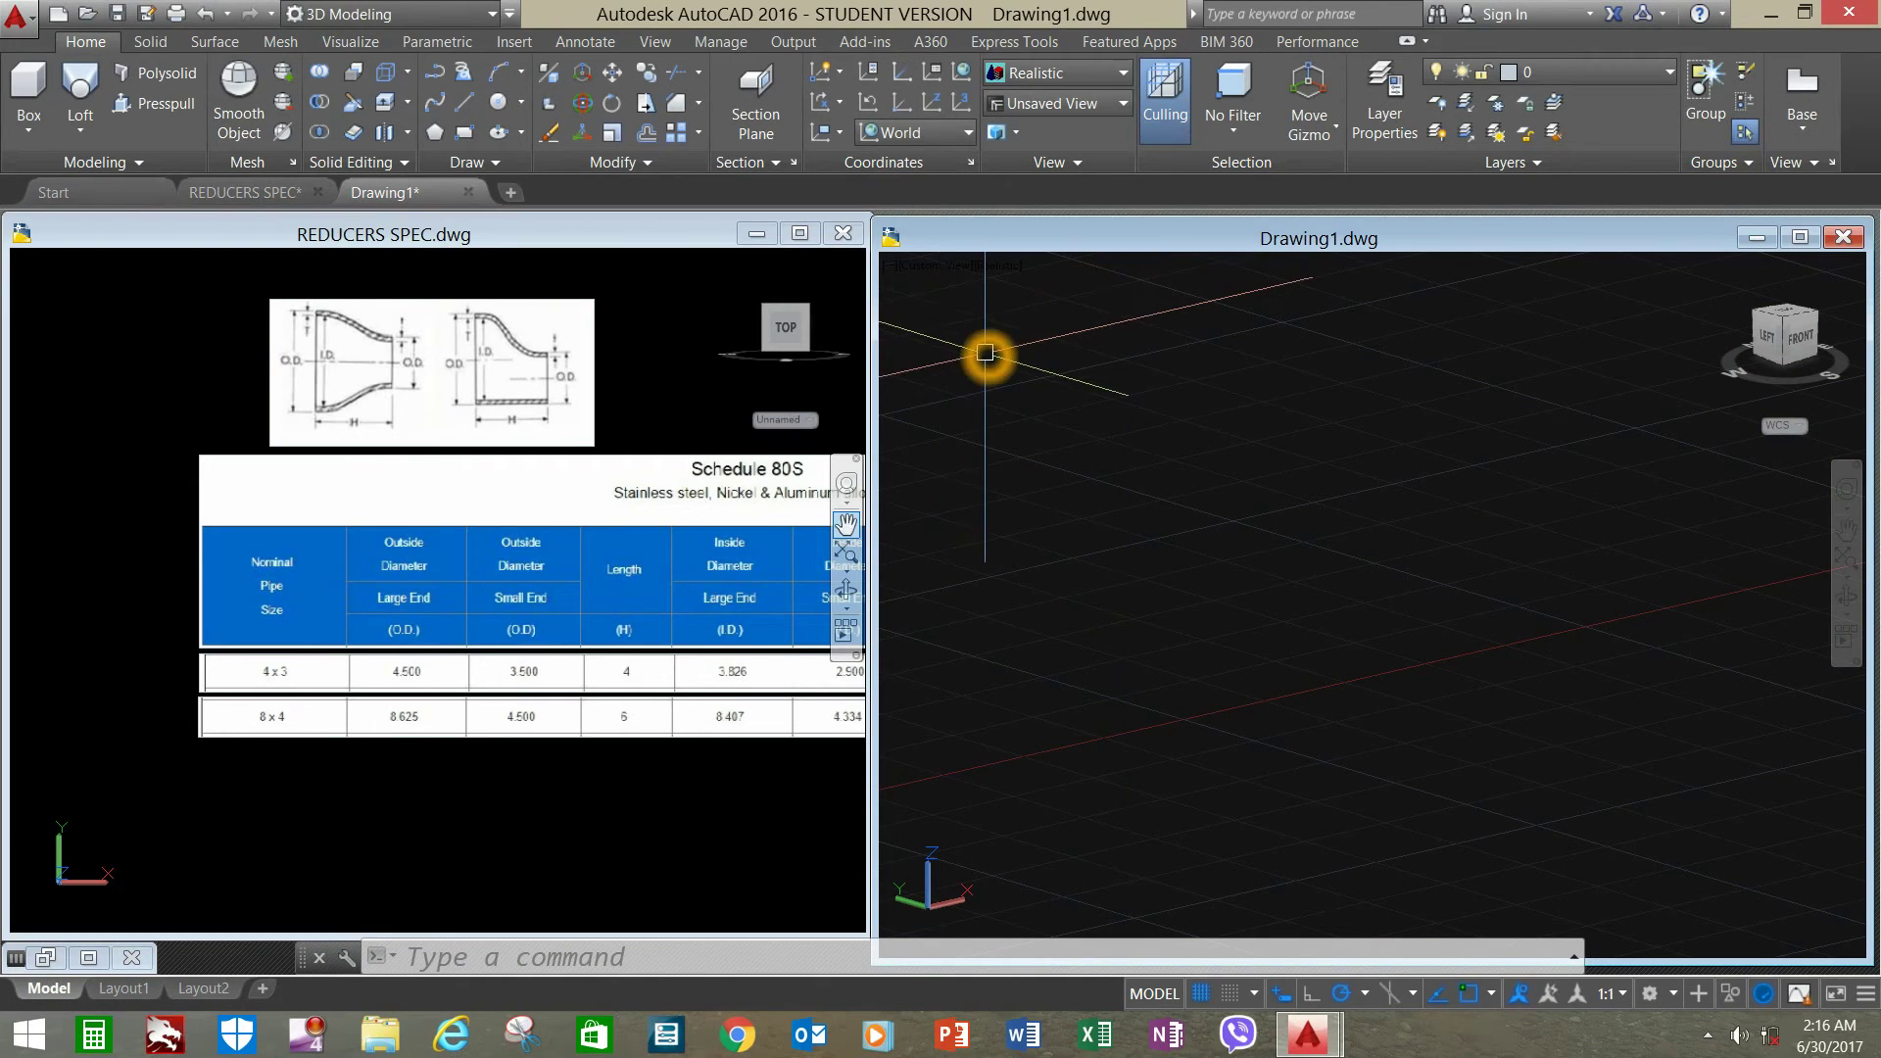
pyautogui.click(934, 106)
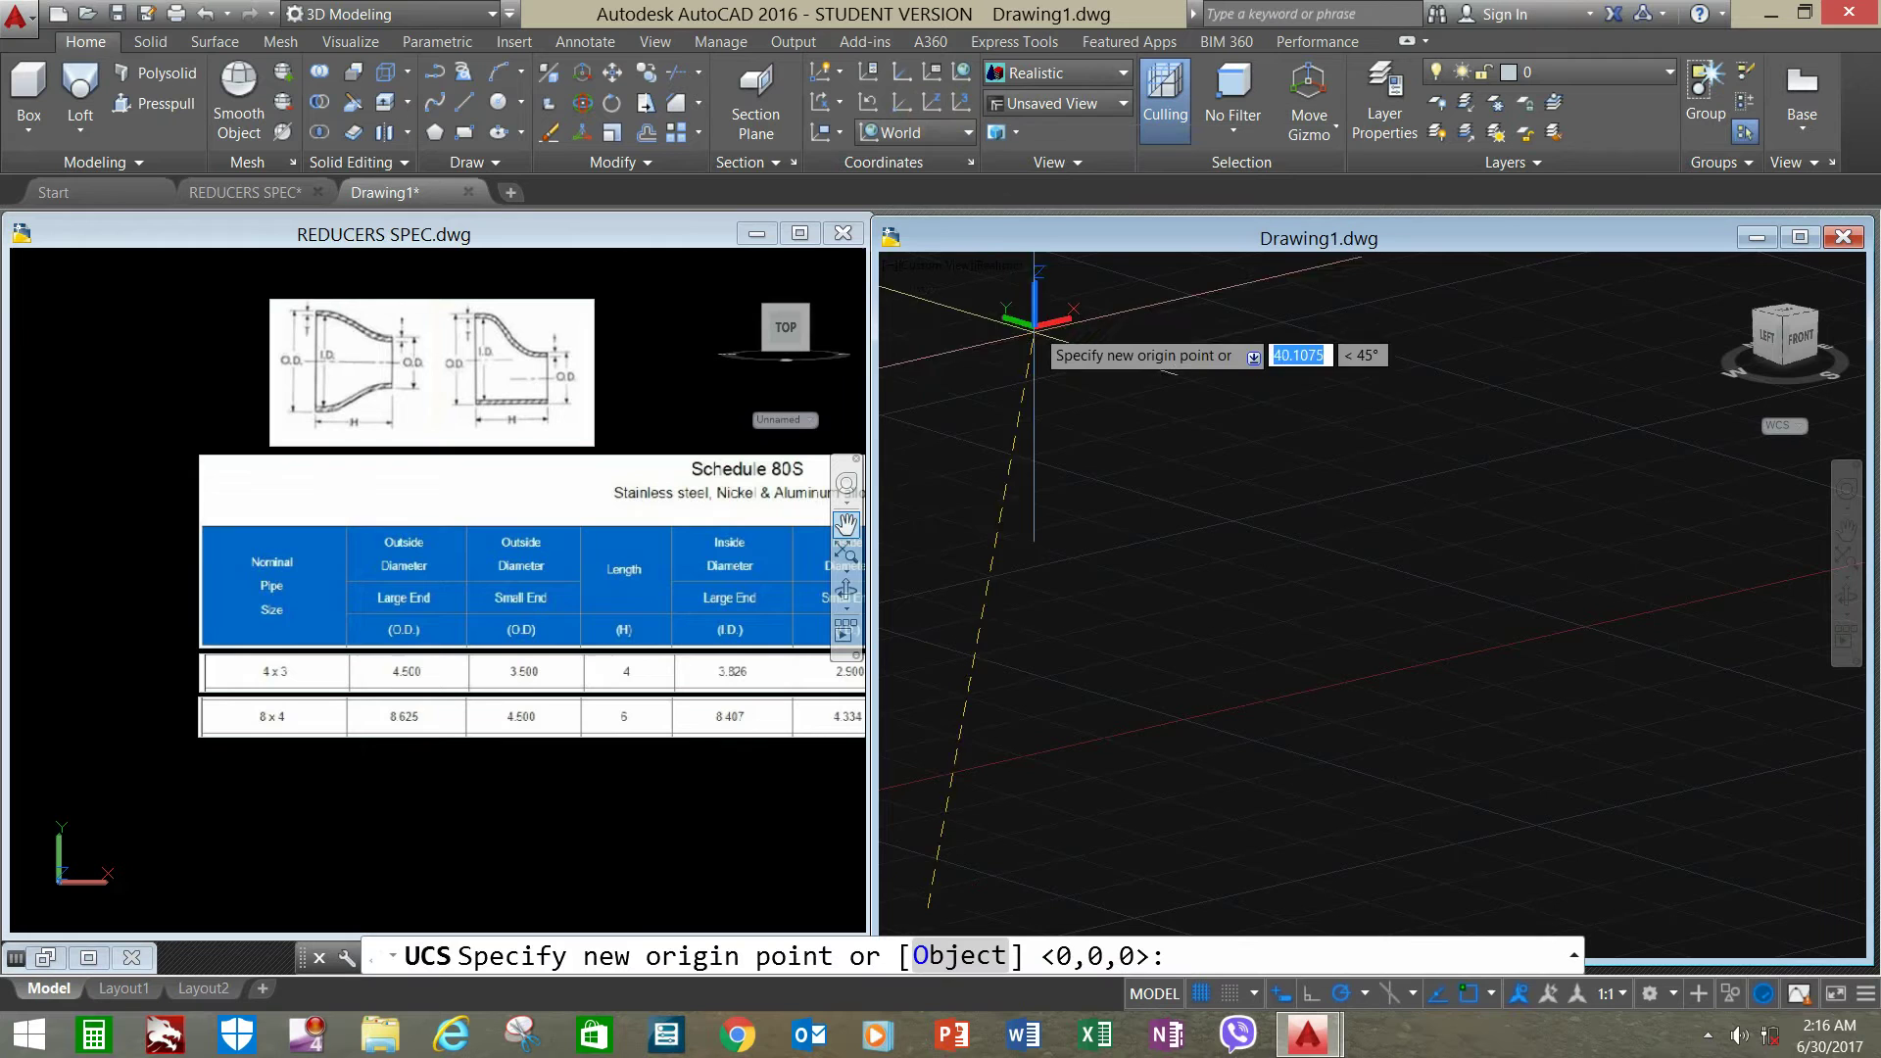
pyautogui.click(1036, 599)
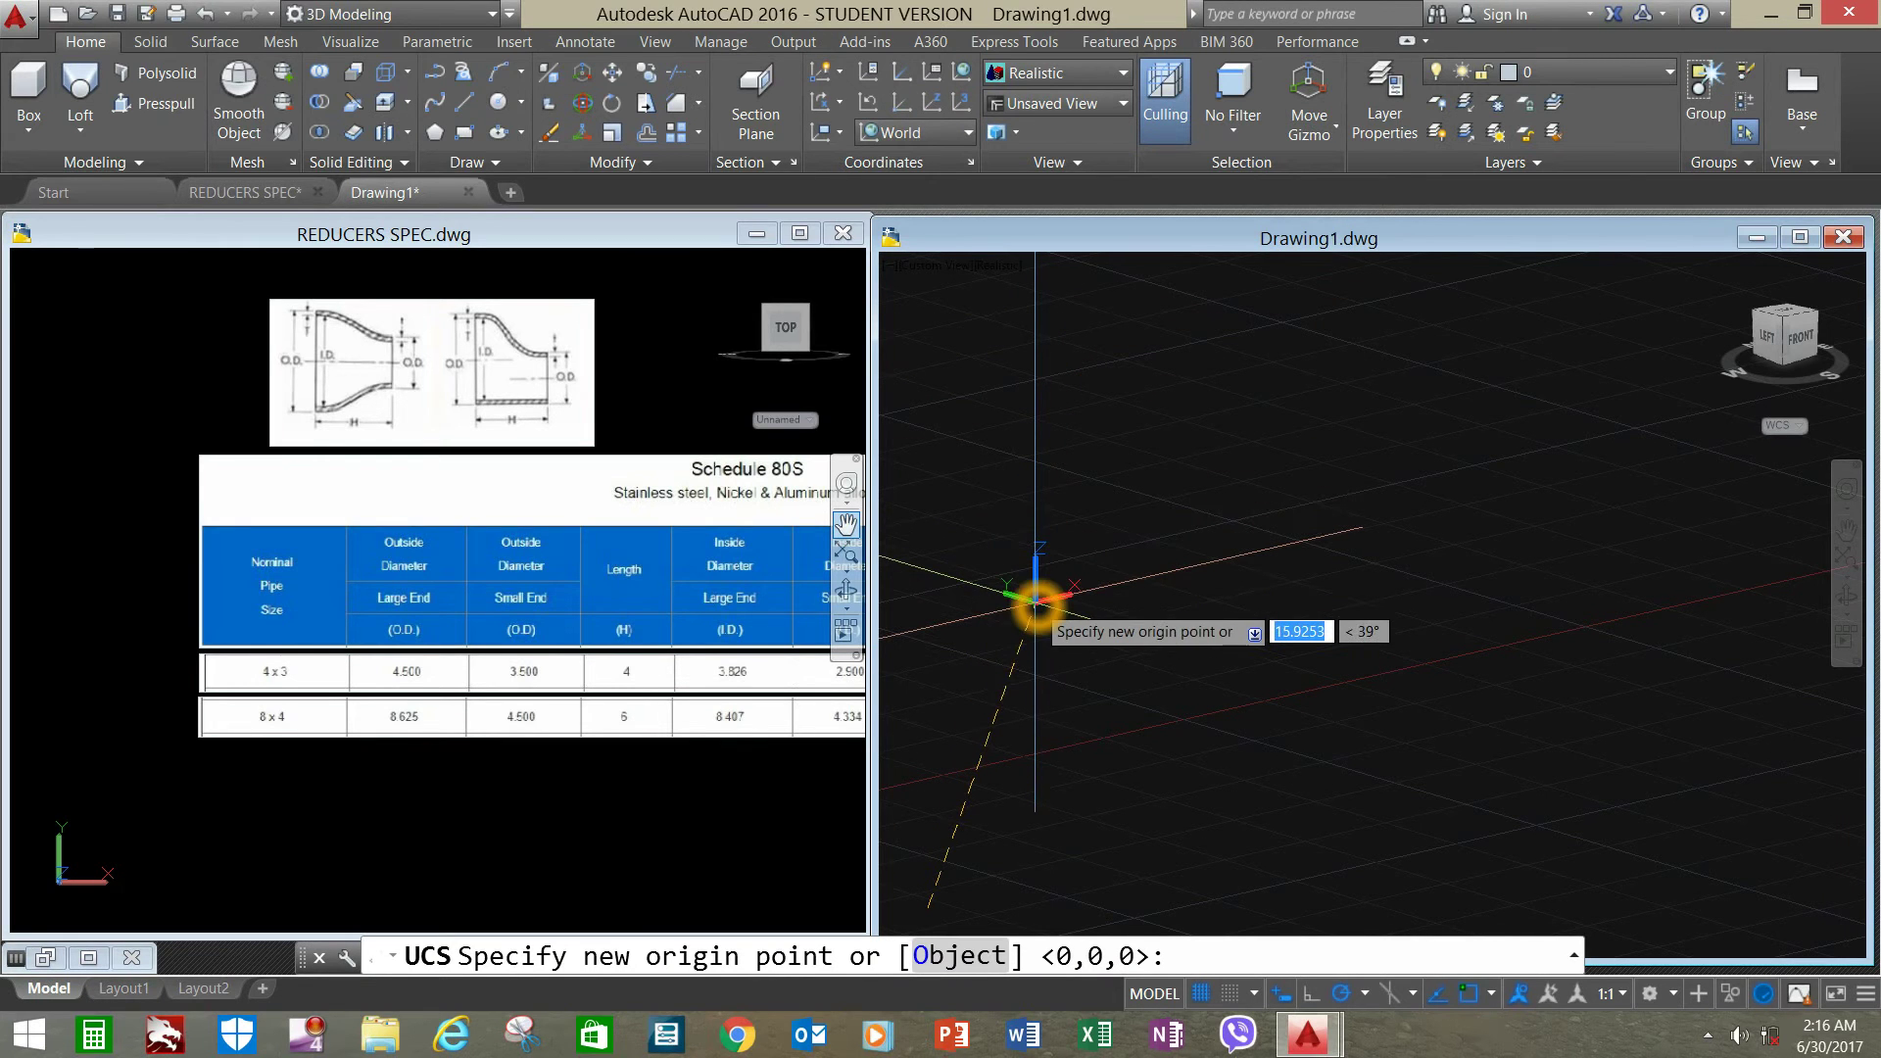
pyautogui.click(1046, 600)
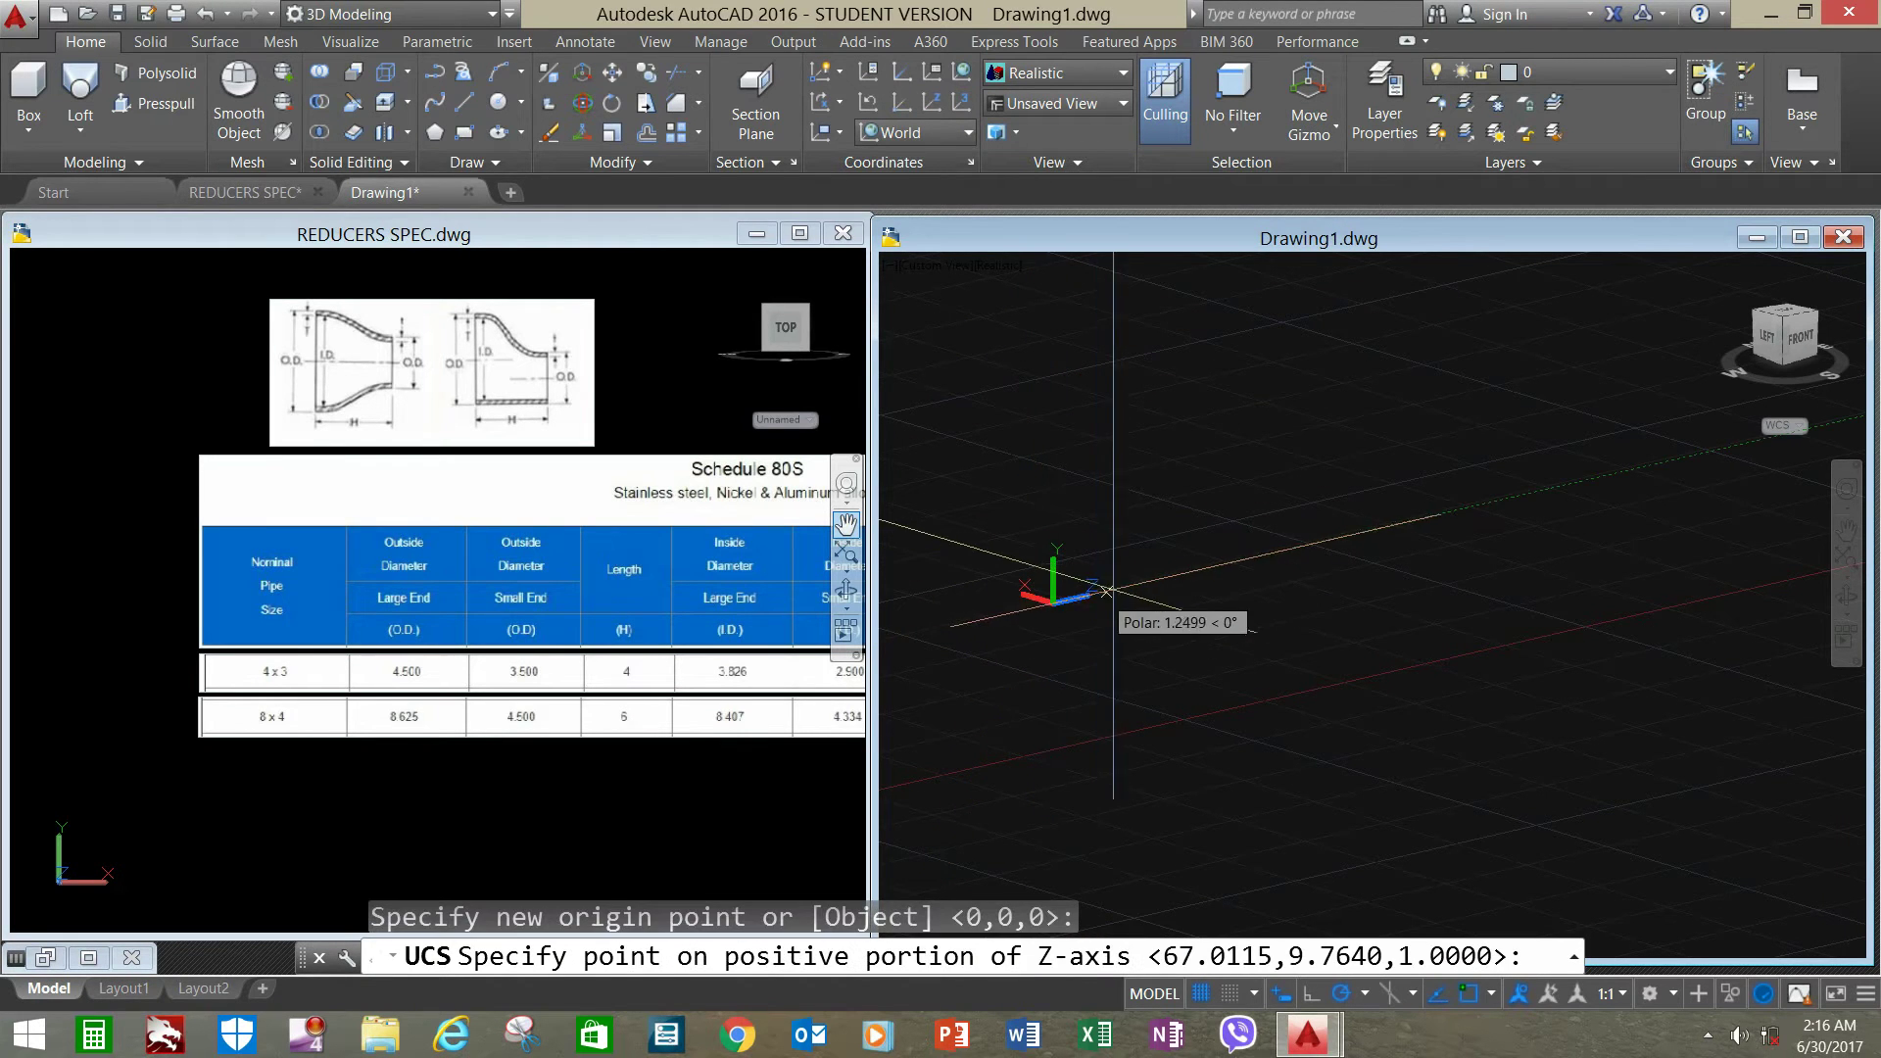
pyautogui.click(1192, 574)
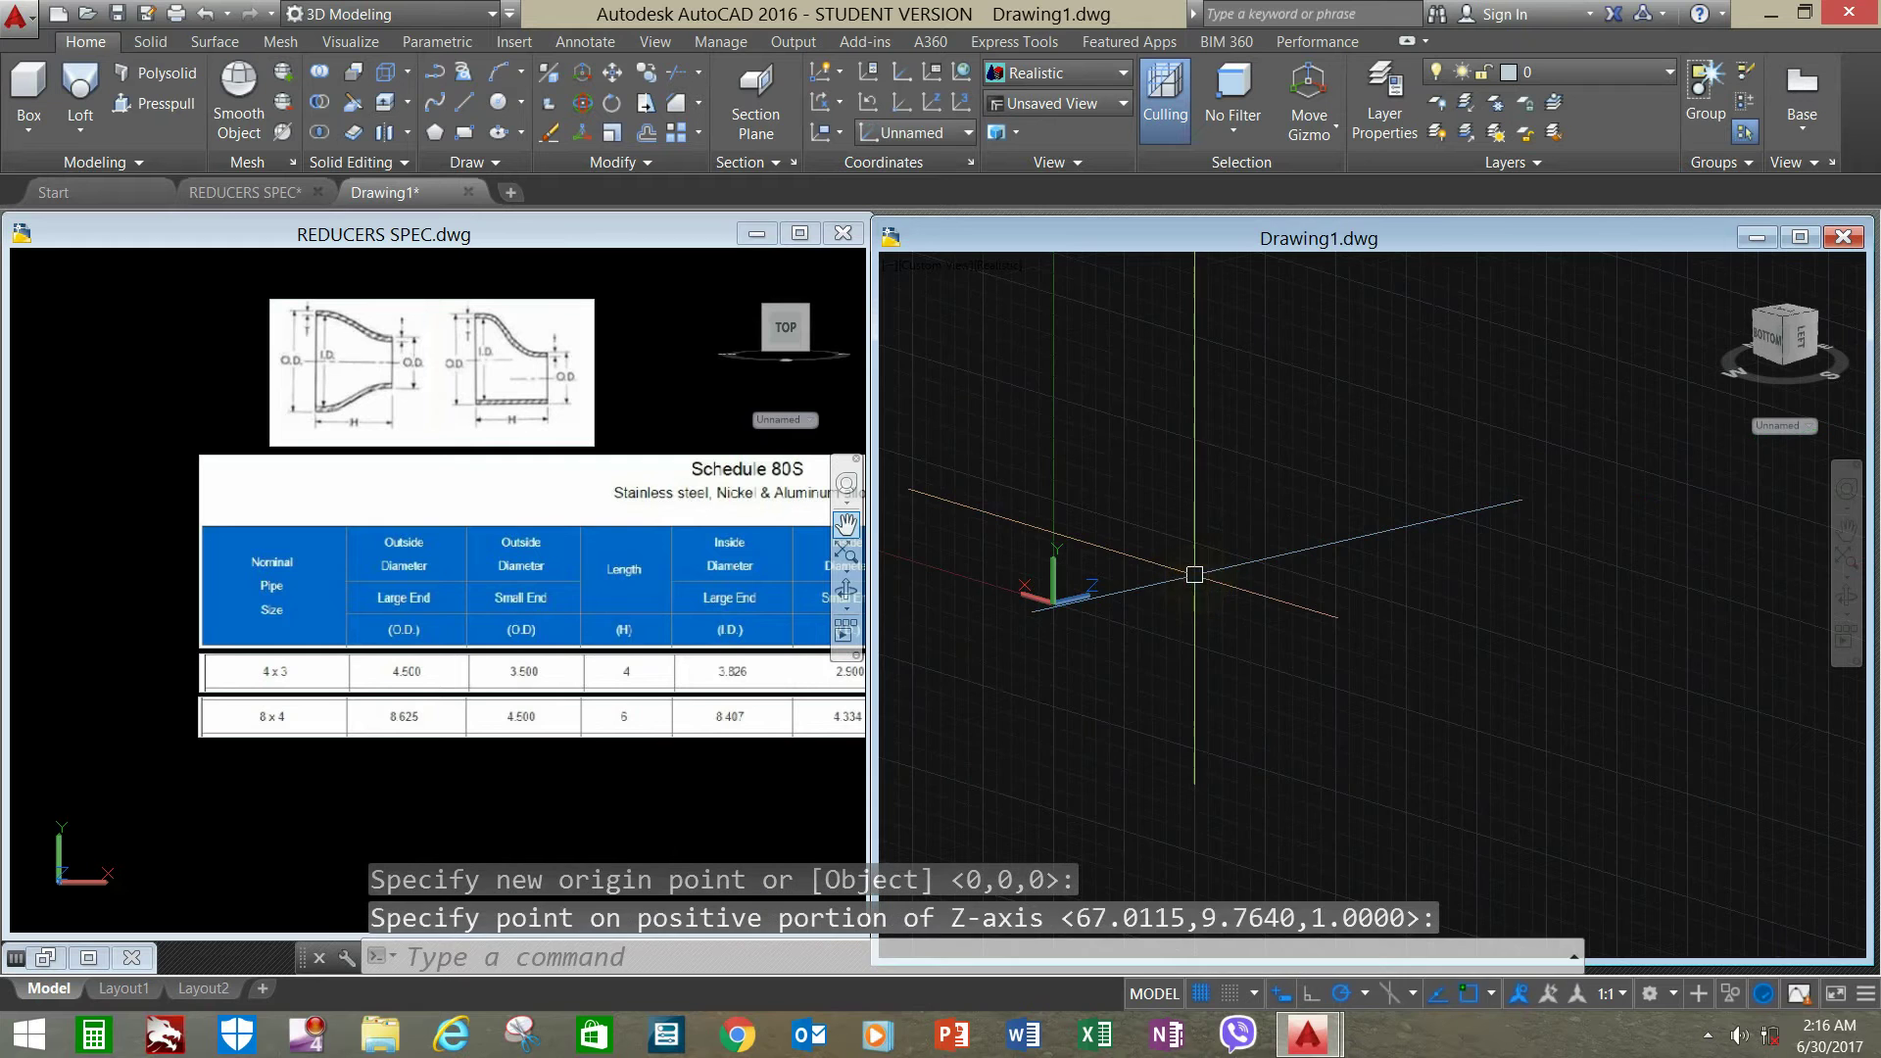
pyautogui.click(1203, 990)
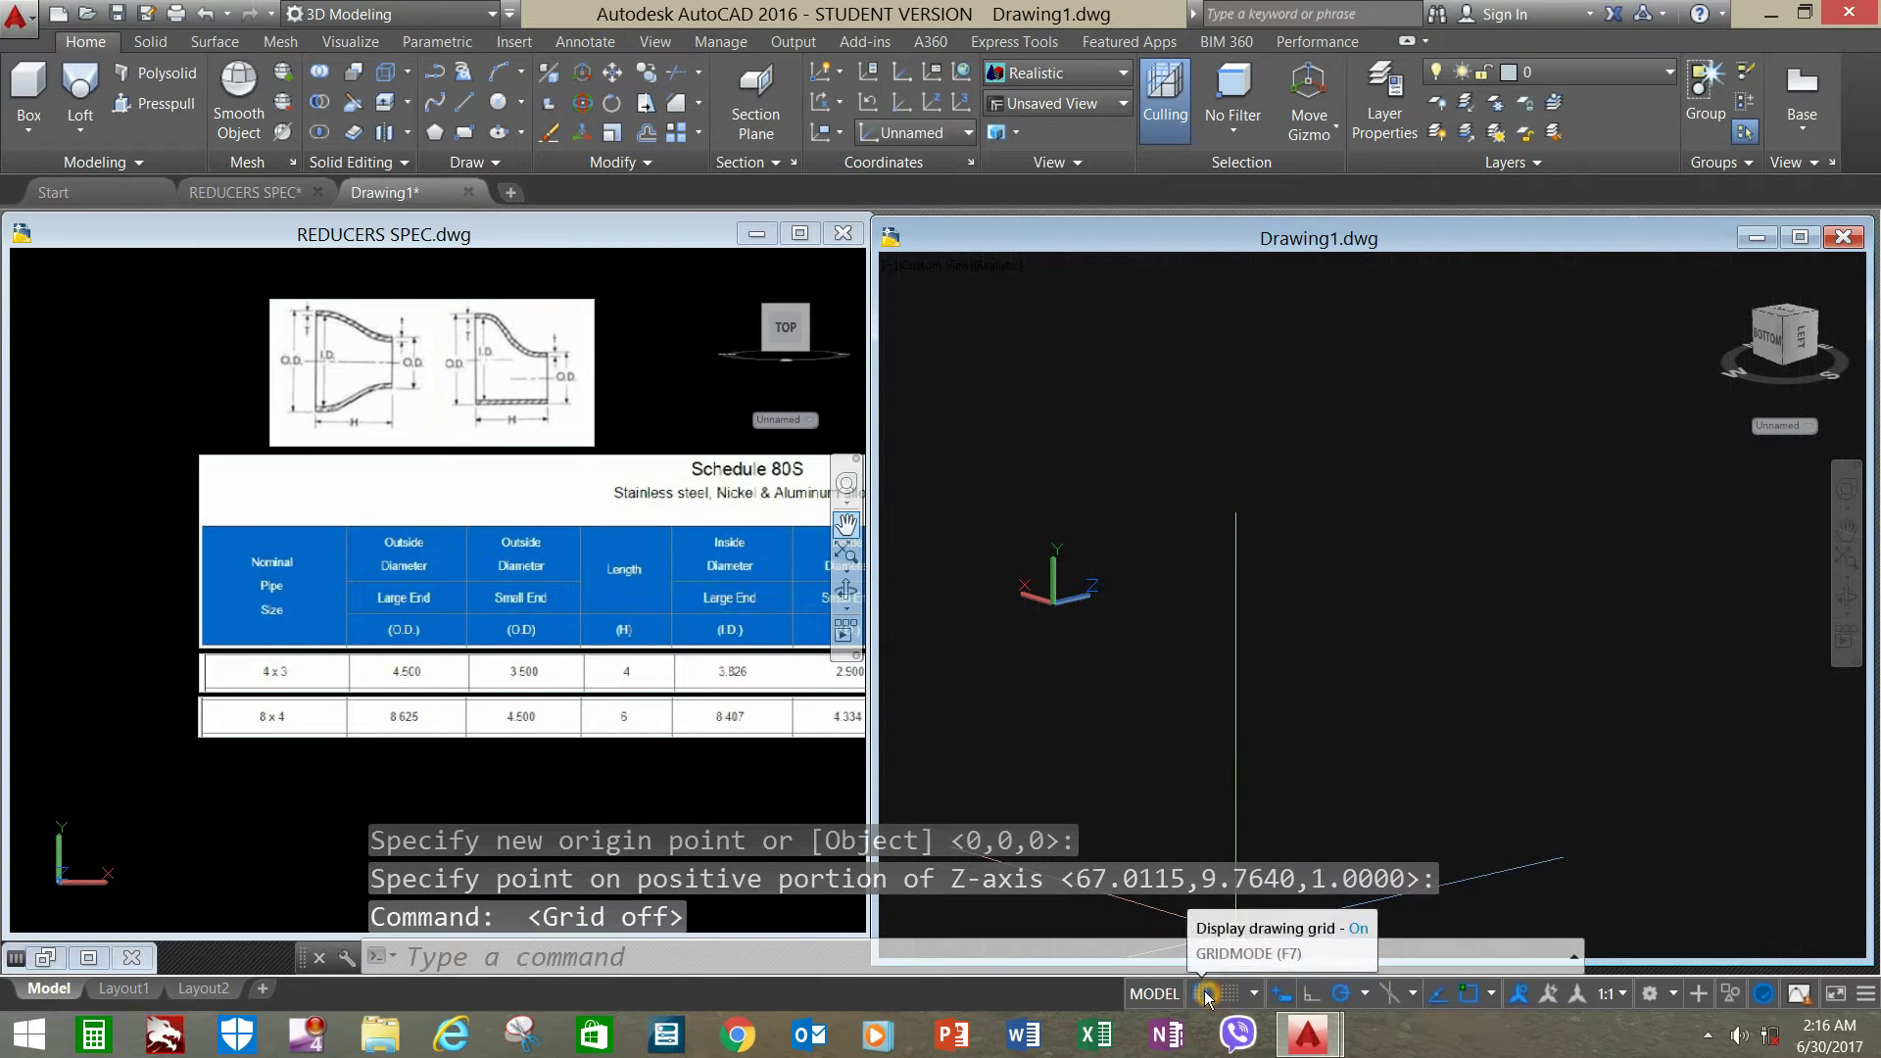
# - Narrow the REDUCERS SPEC drawing window and widen the Drawing1 window to fill the freed space beside it
pyautogui.click(1066, 400)
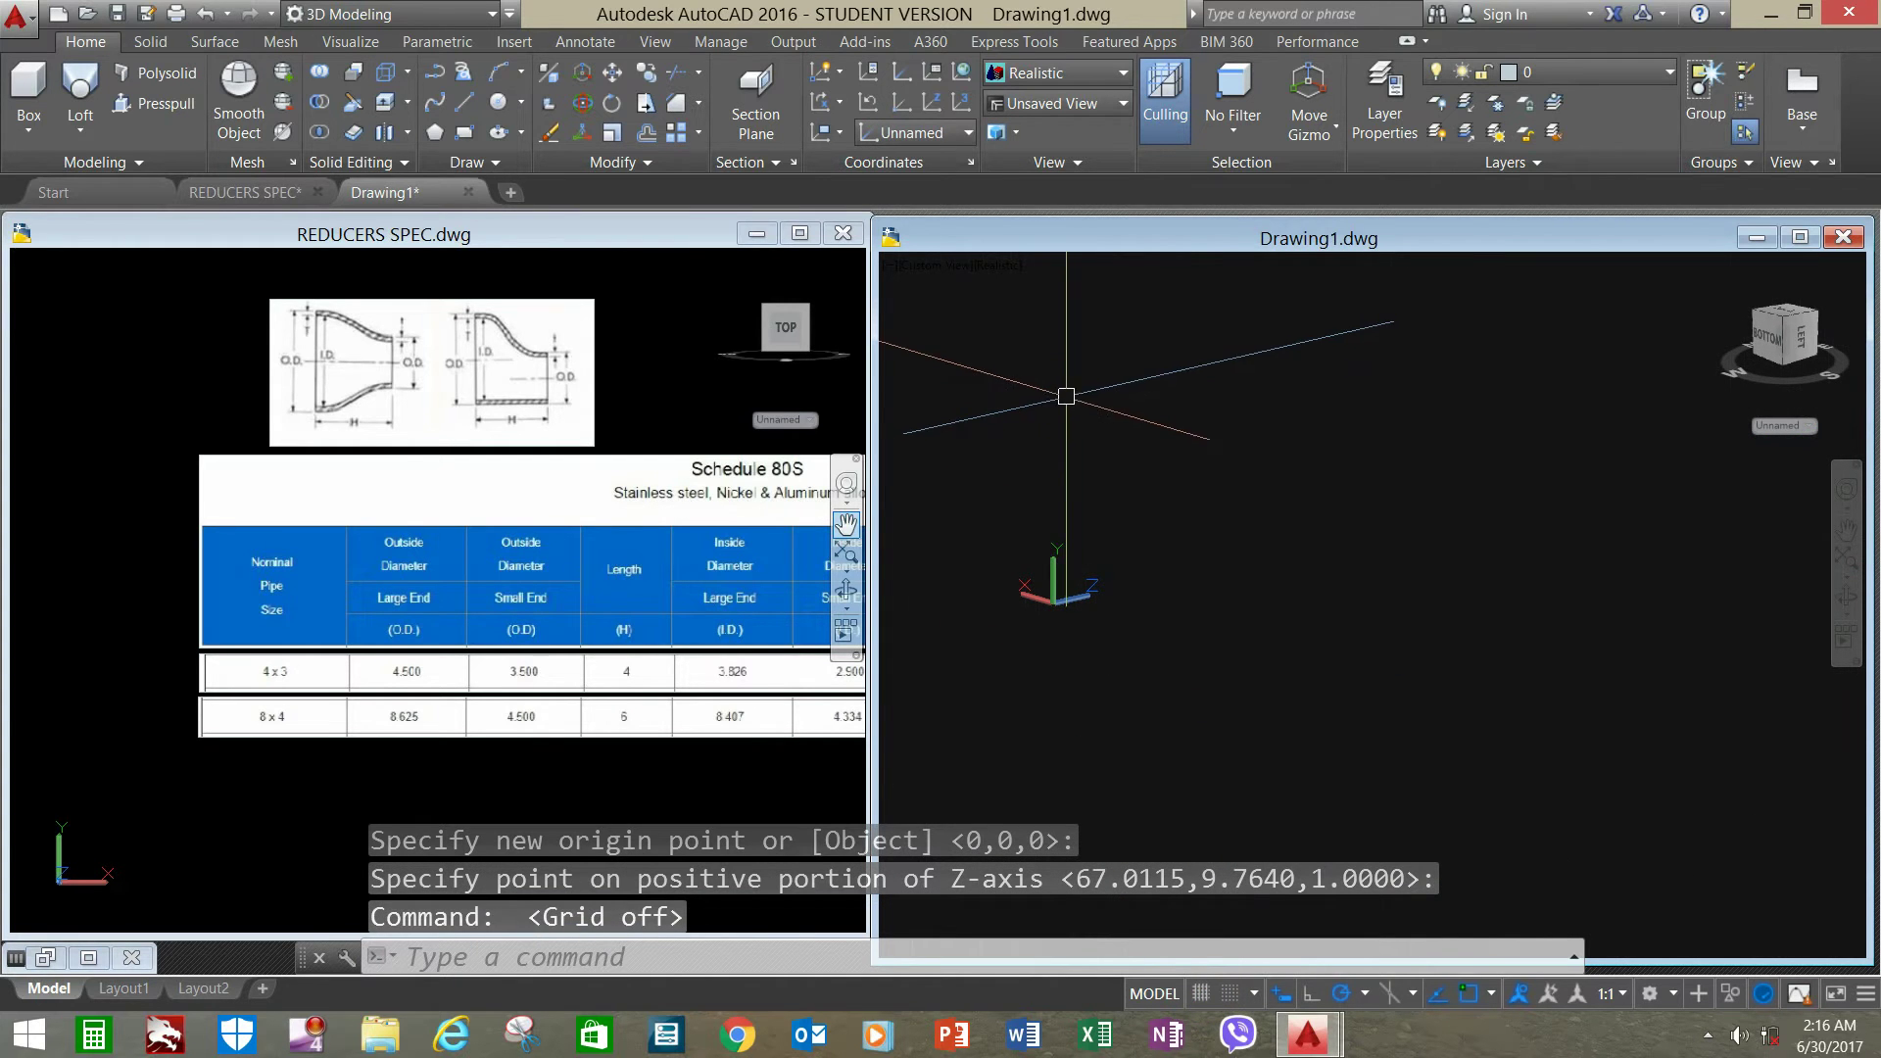
pyautogui.click(873, 311)
pyautogui.moveTo(873, 312); pyautogui.dragTo(676, 365)
pyautogui.click(897, 347)
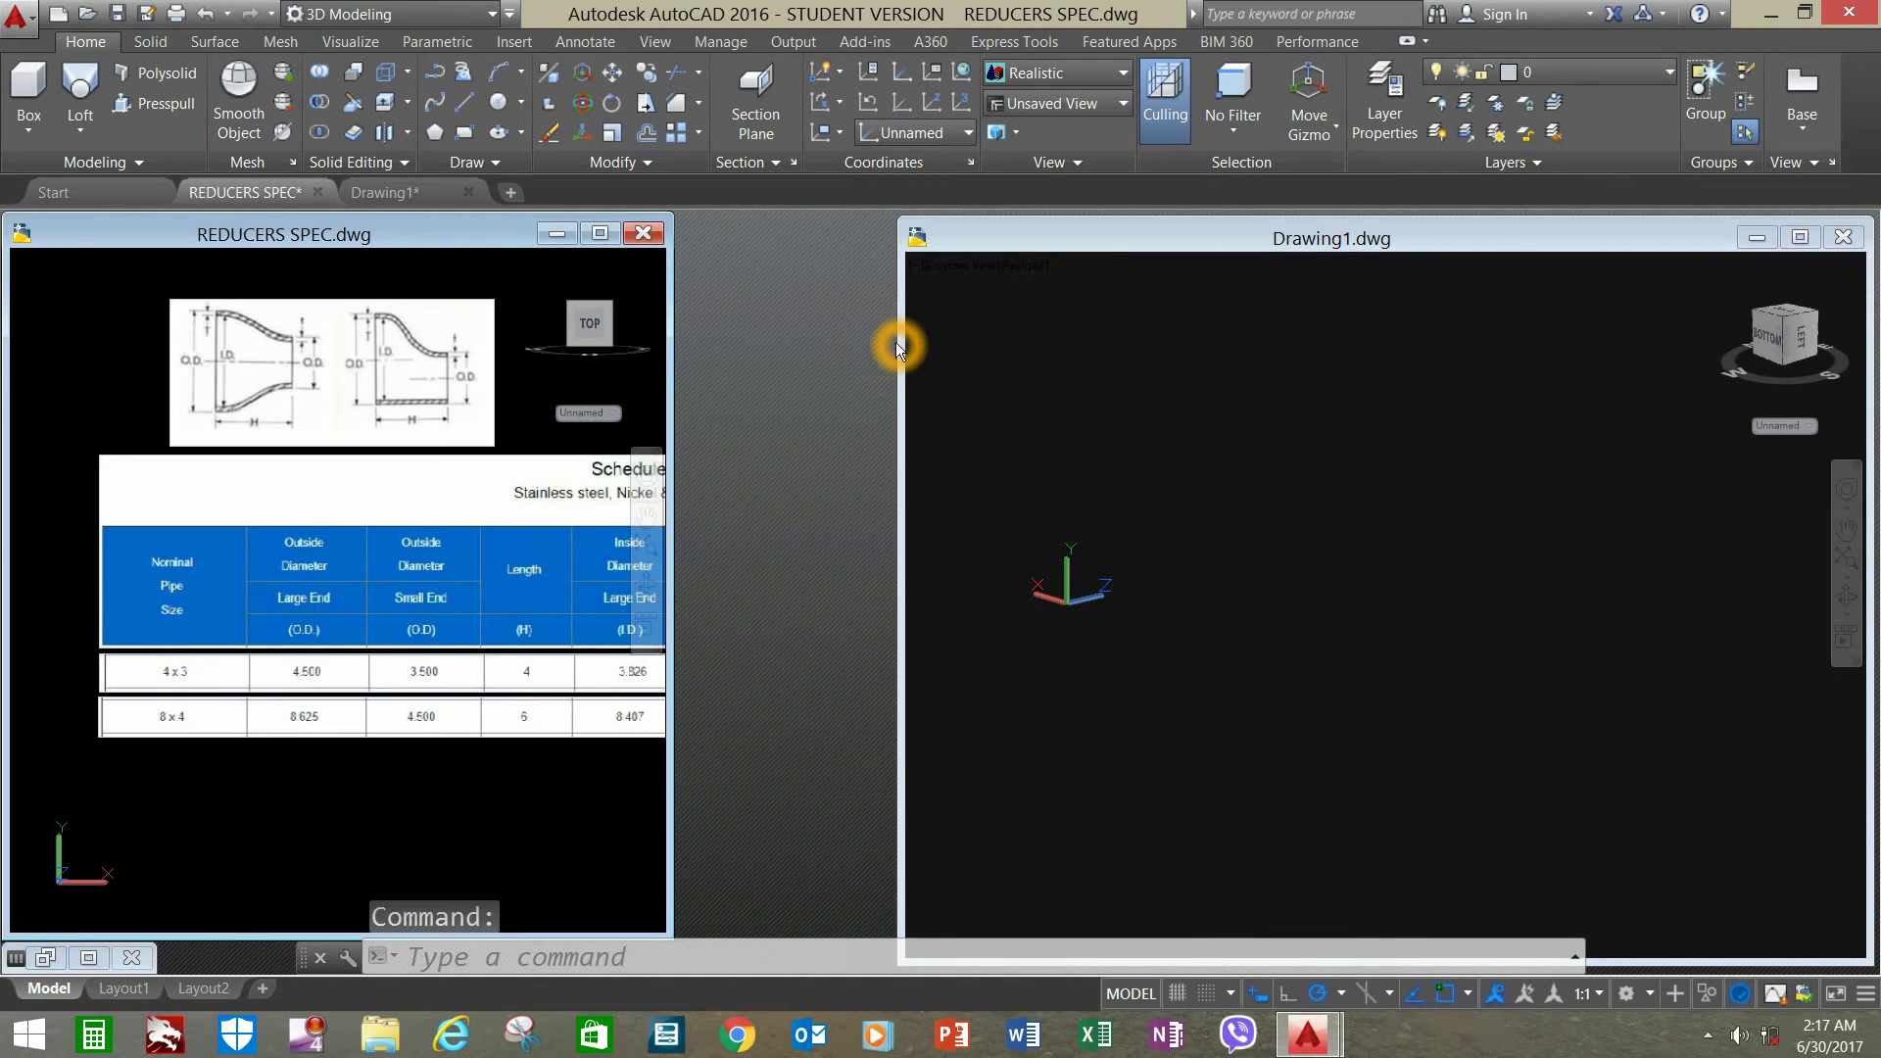
pyautogui.moveTo(901, 340); pyautogui.dragTo(688, 323)
# - Draw a 4.5 diameter circle in Drawing1 for the reducer's large-end outside diameter
pyautogui.click(500, 106)
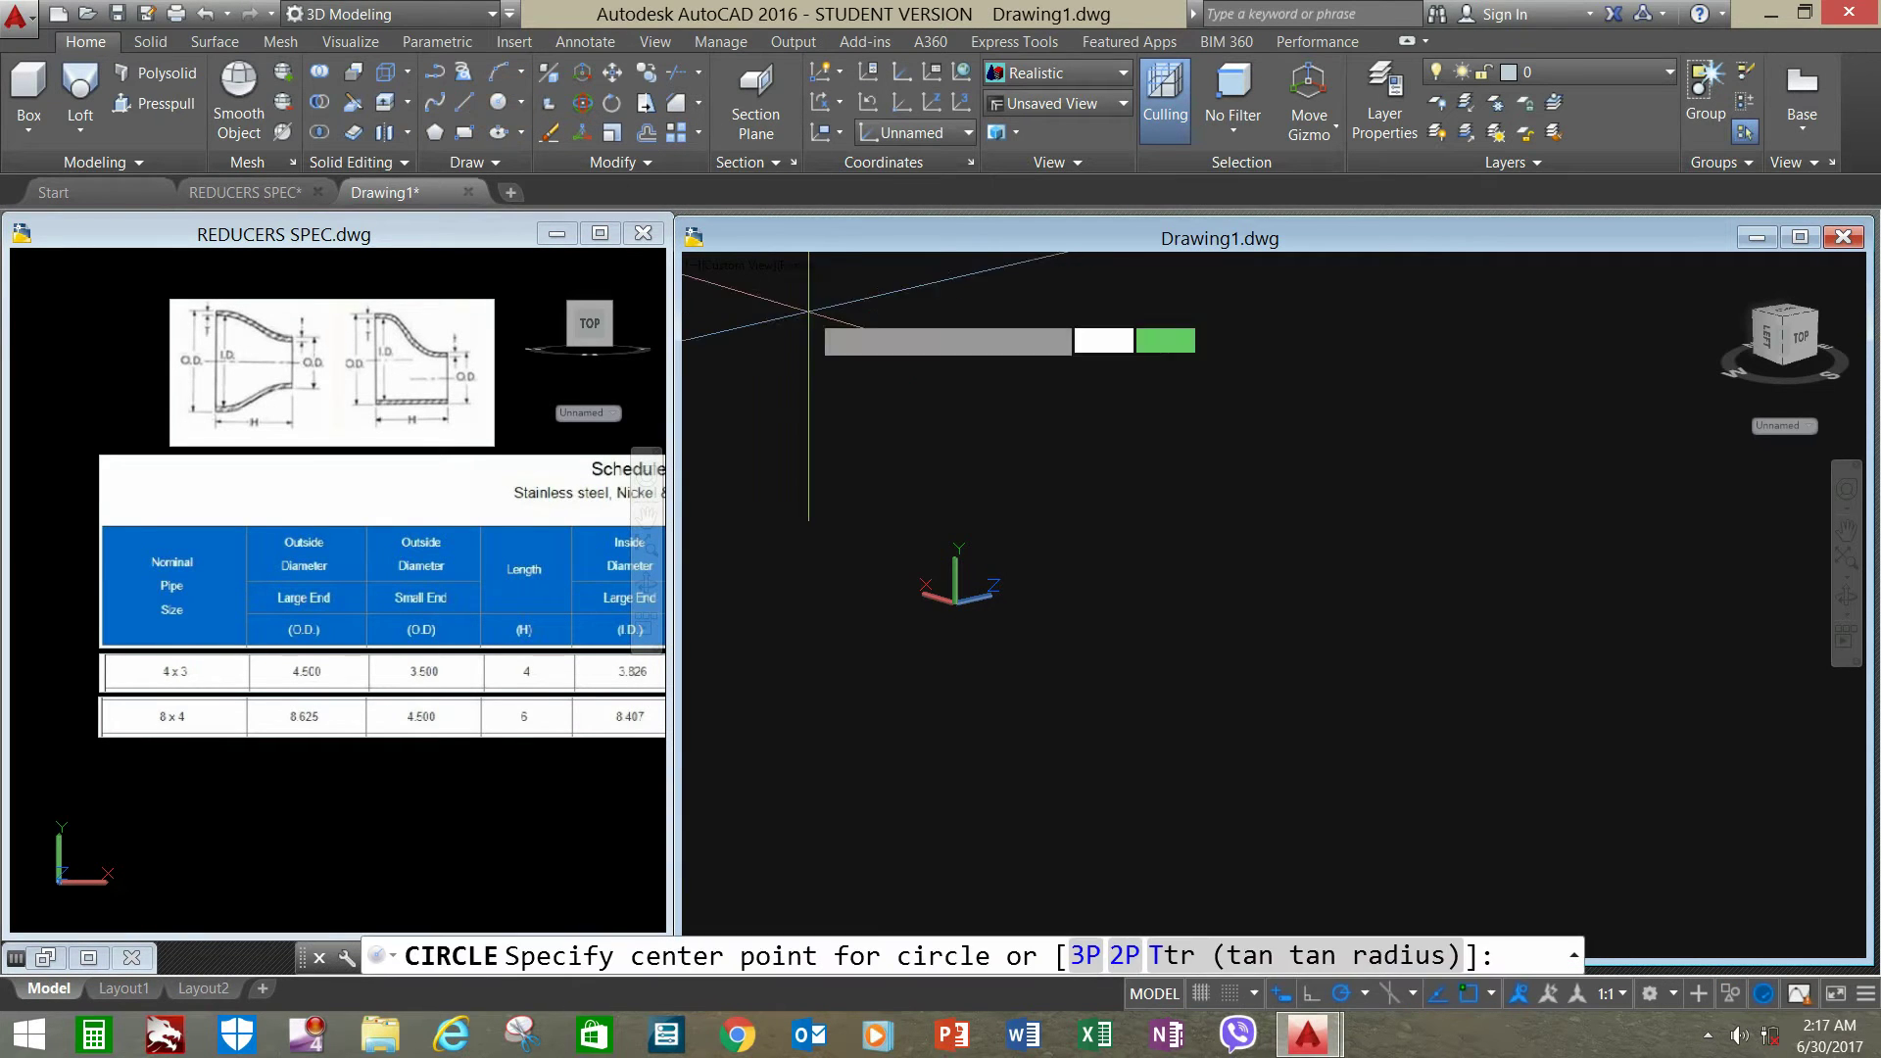
pyautogui.click(1084, 551)
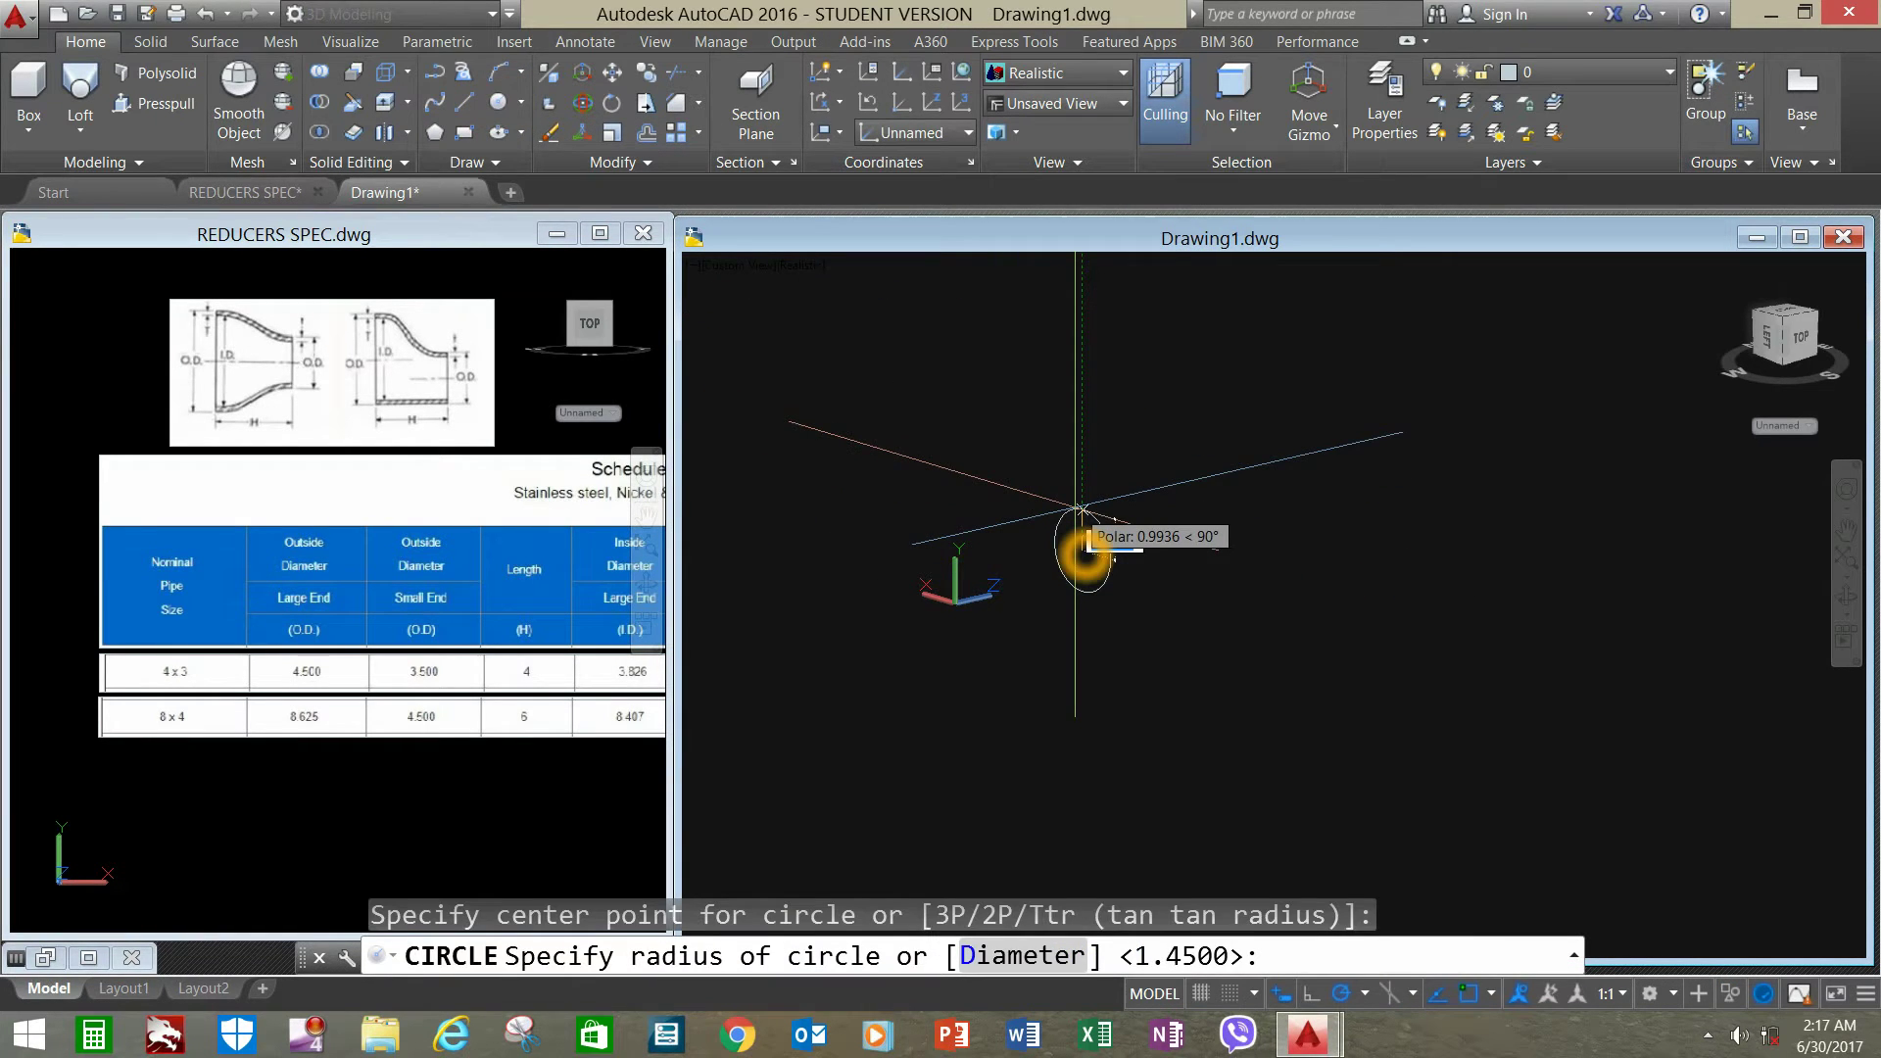
pyautogui.write('d')
pyautogui.press('Return')
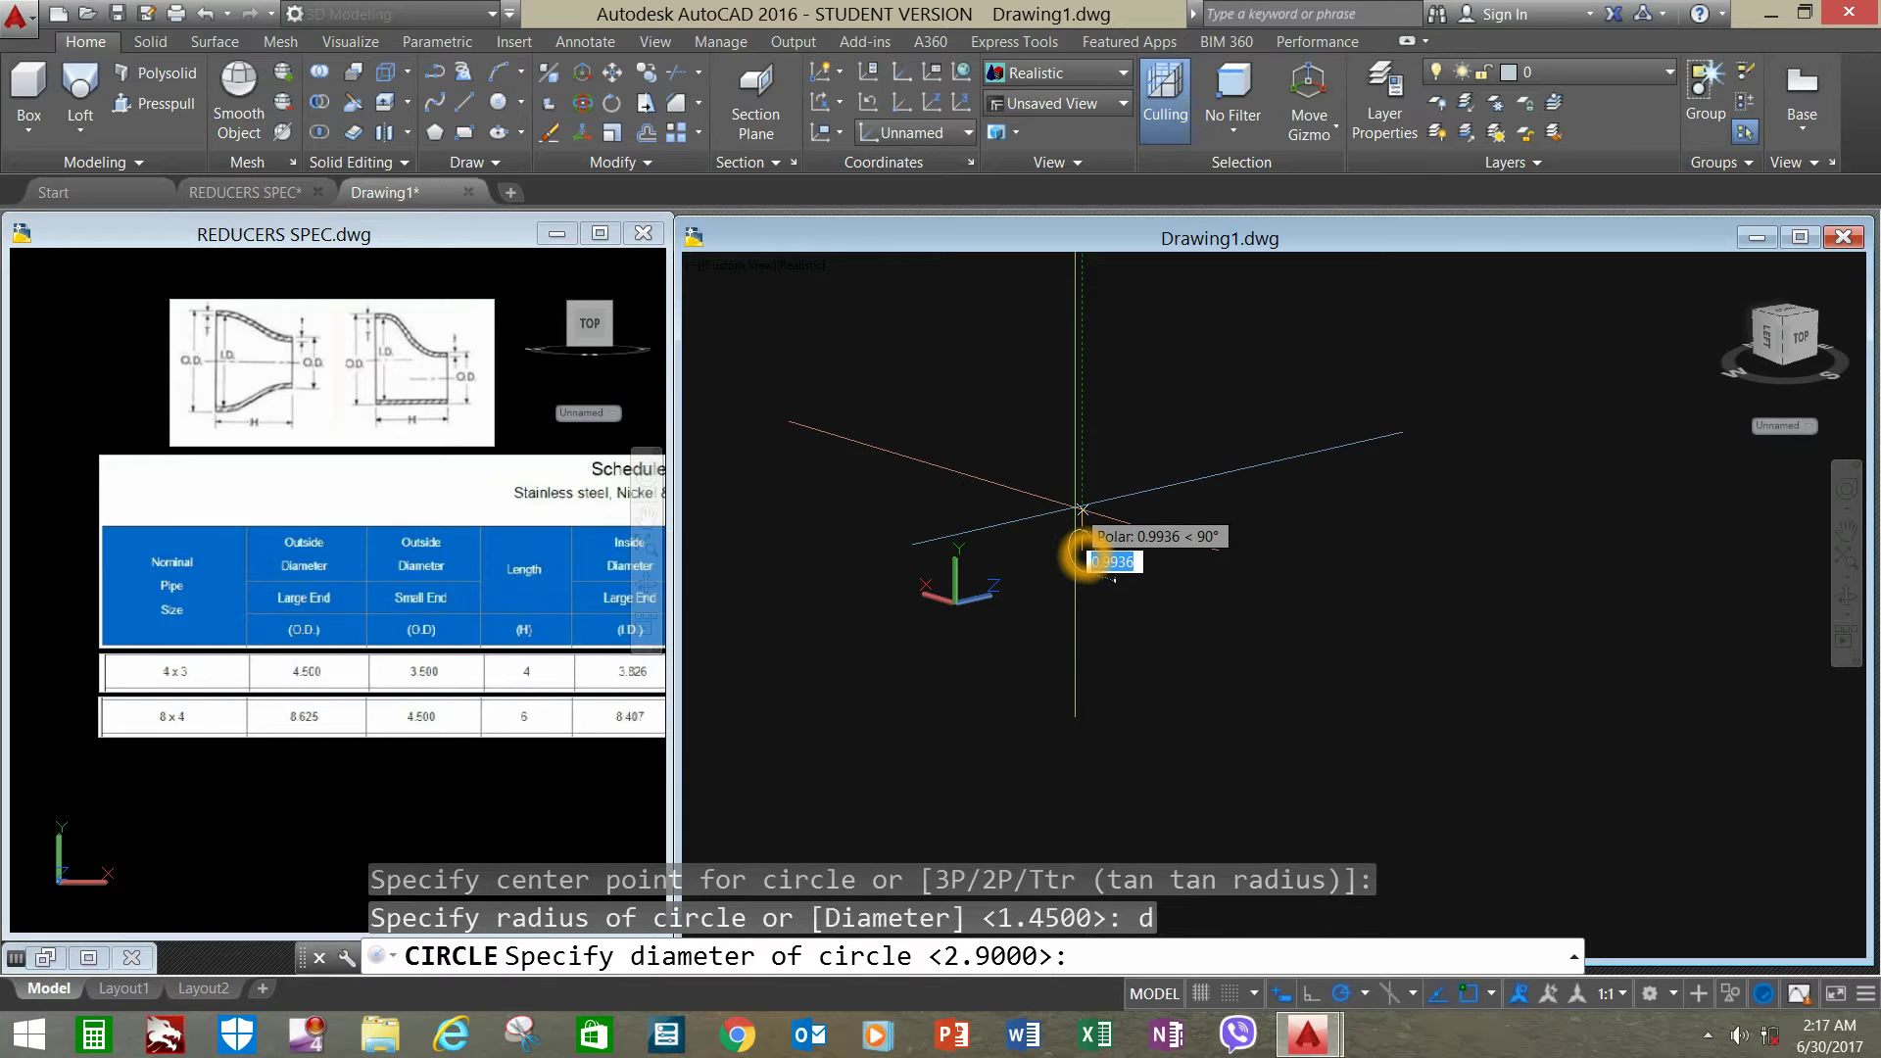
pyautogui.write('4.5')
pyautogui.press('Return')
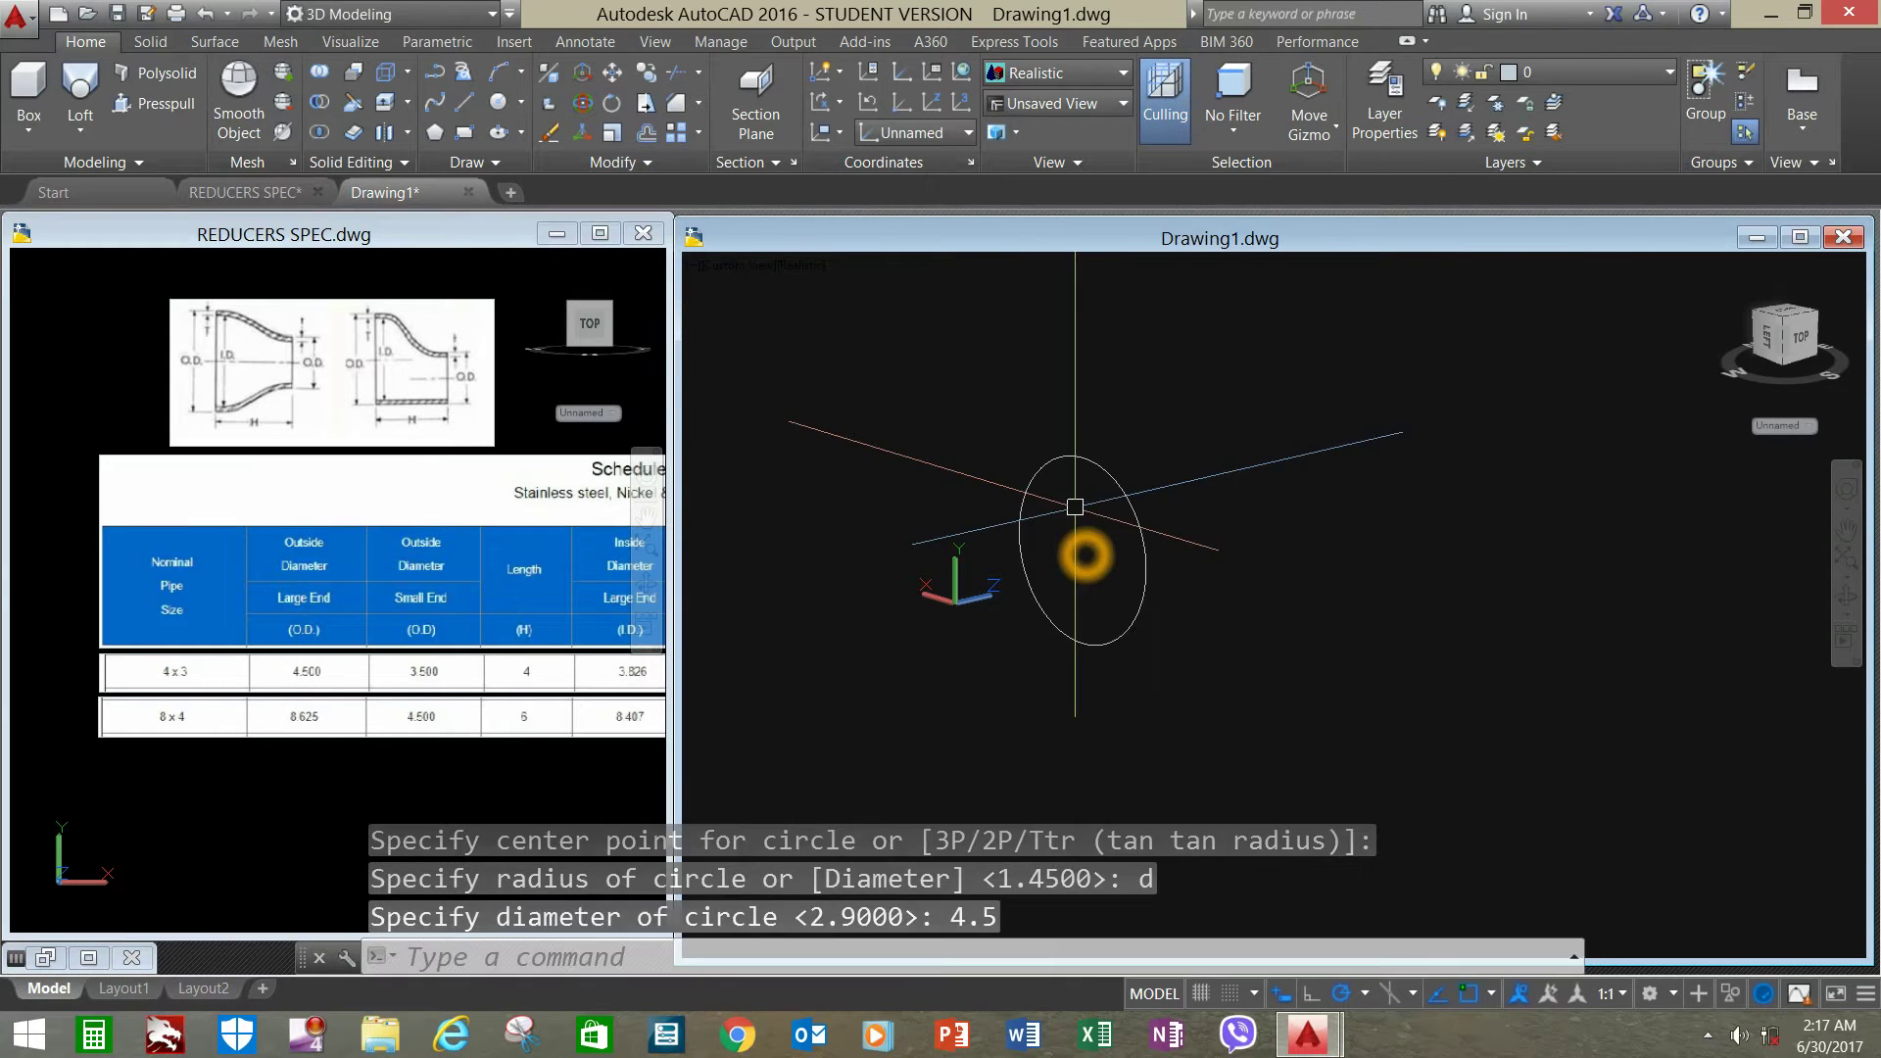
# - Draw a line 4 units long from the circle's centre along the Z axis as the reducer's length
pyautogui.click(1005, 368)
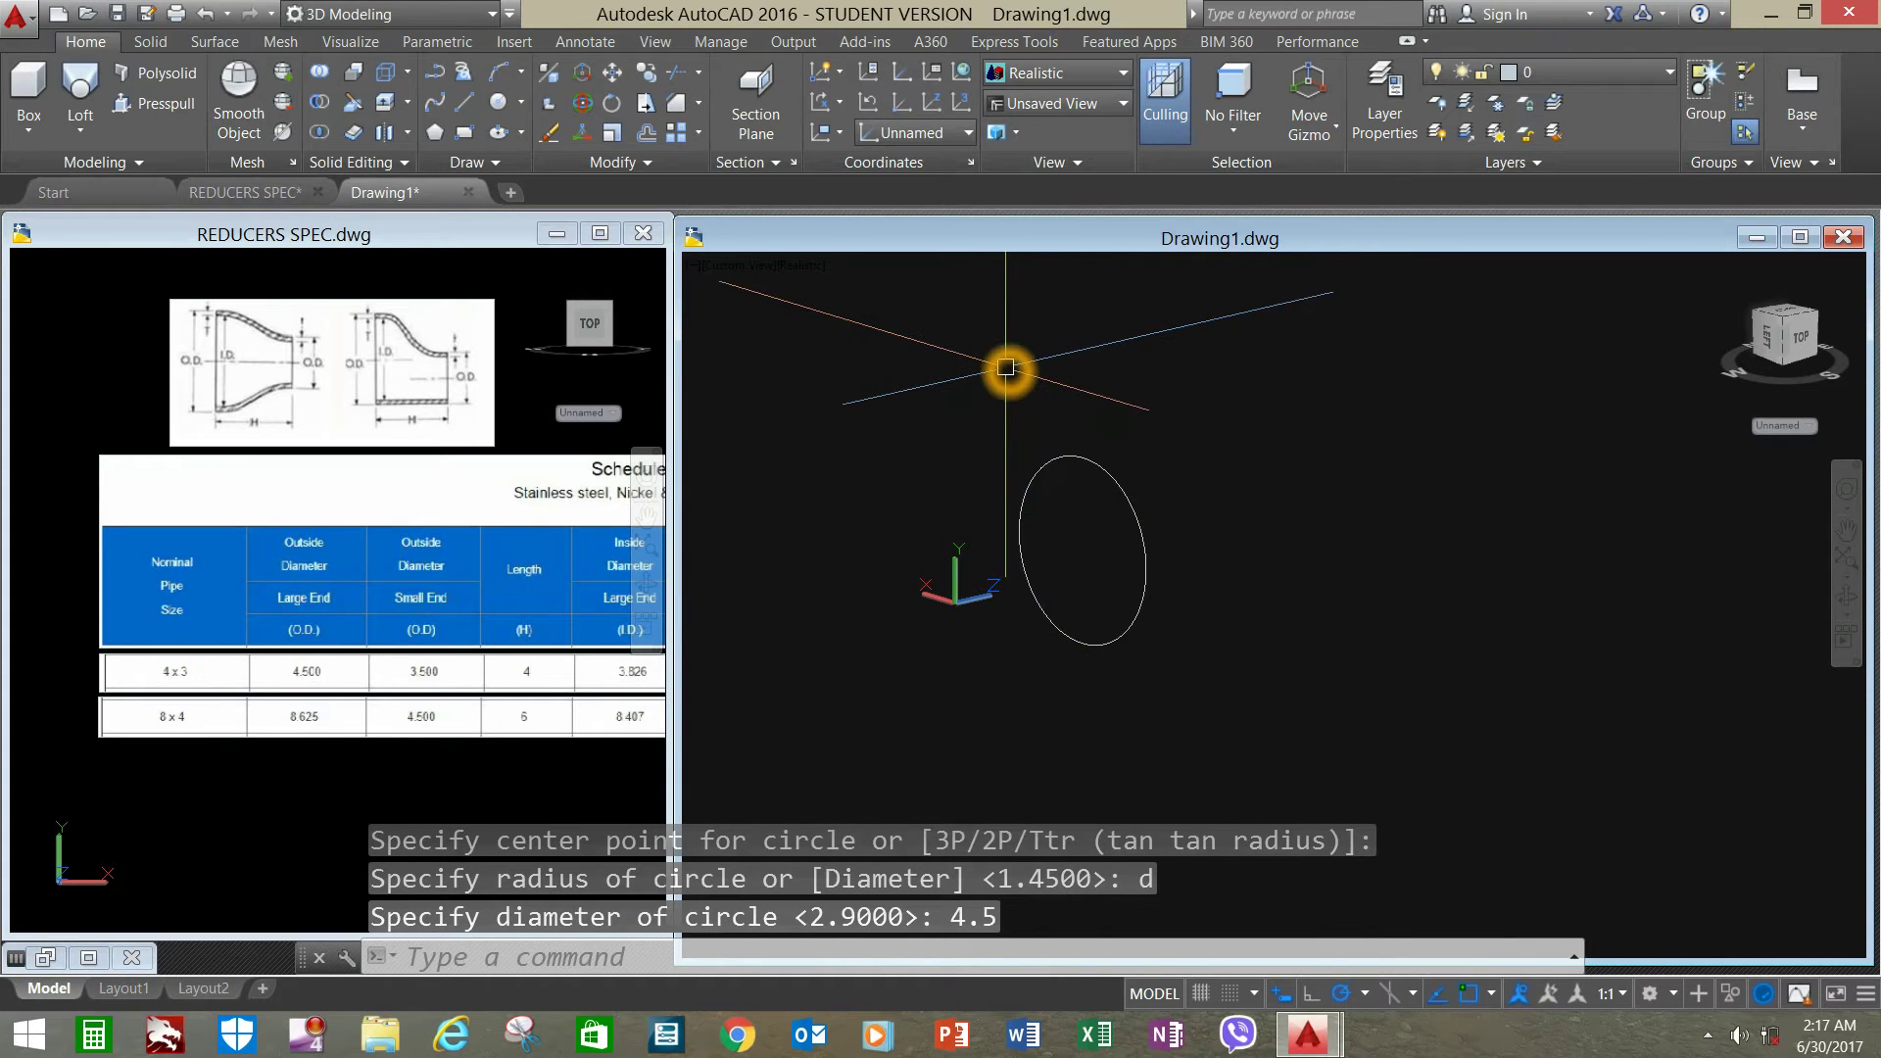
pyautogui.write('L')
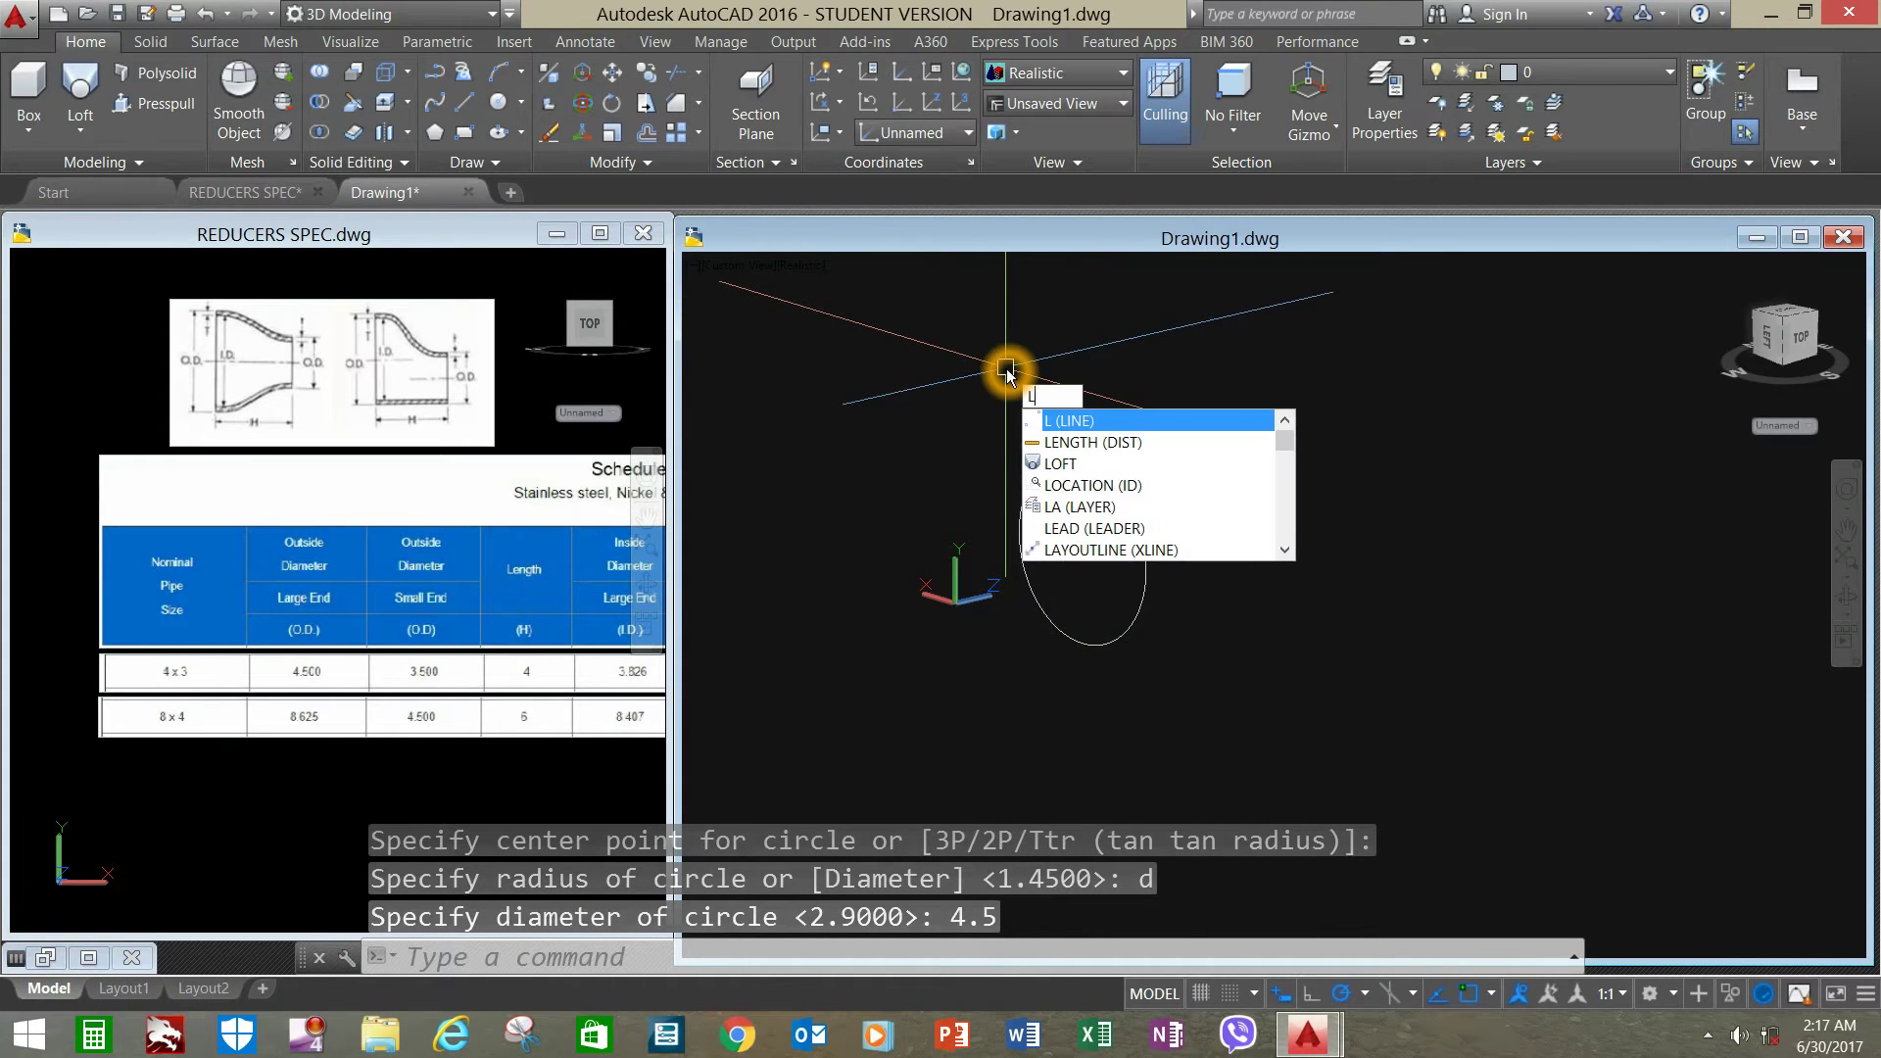
pyautogui.press('Return')
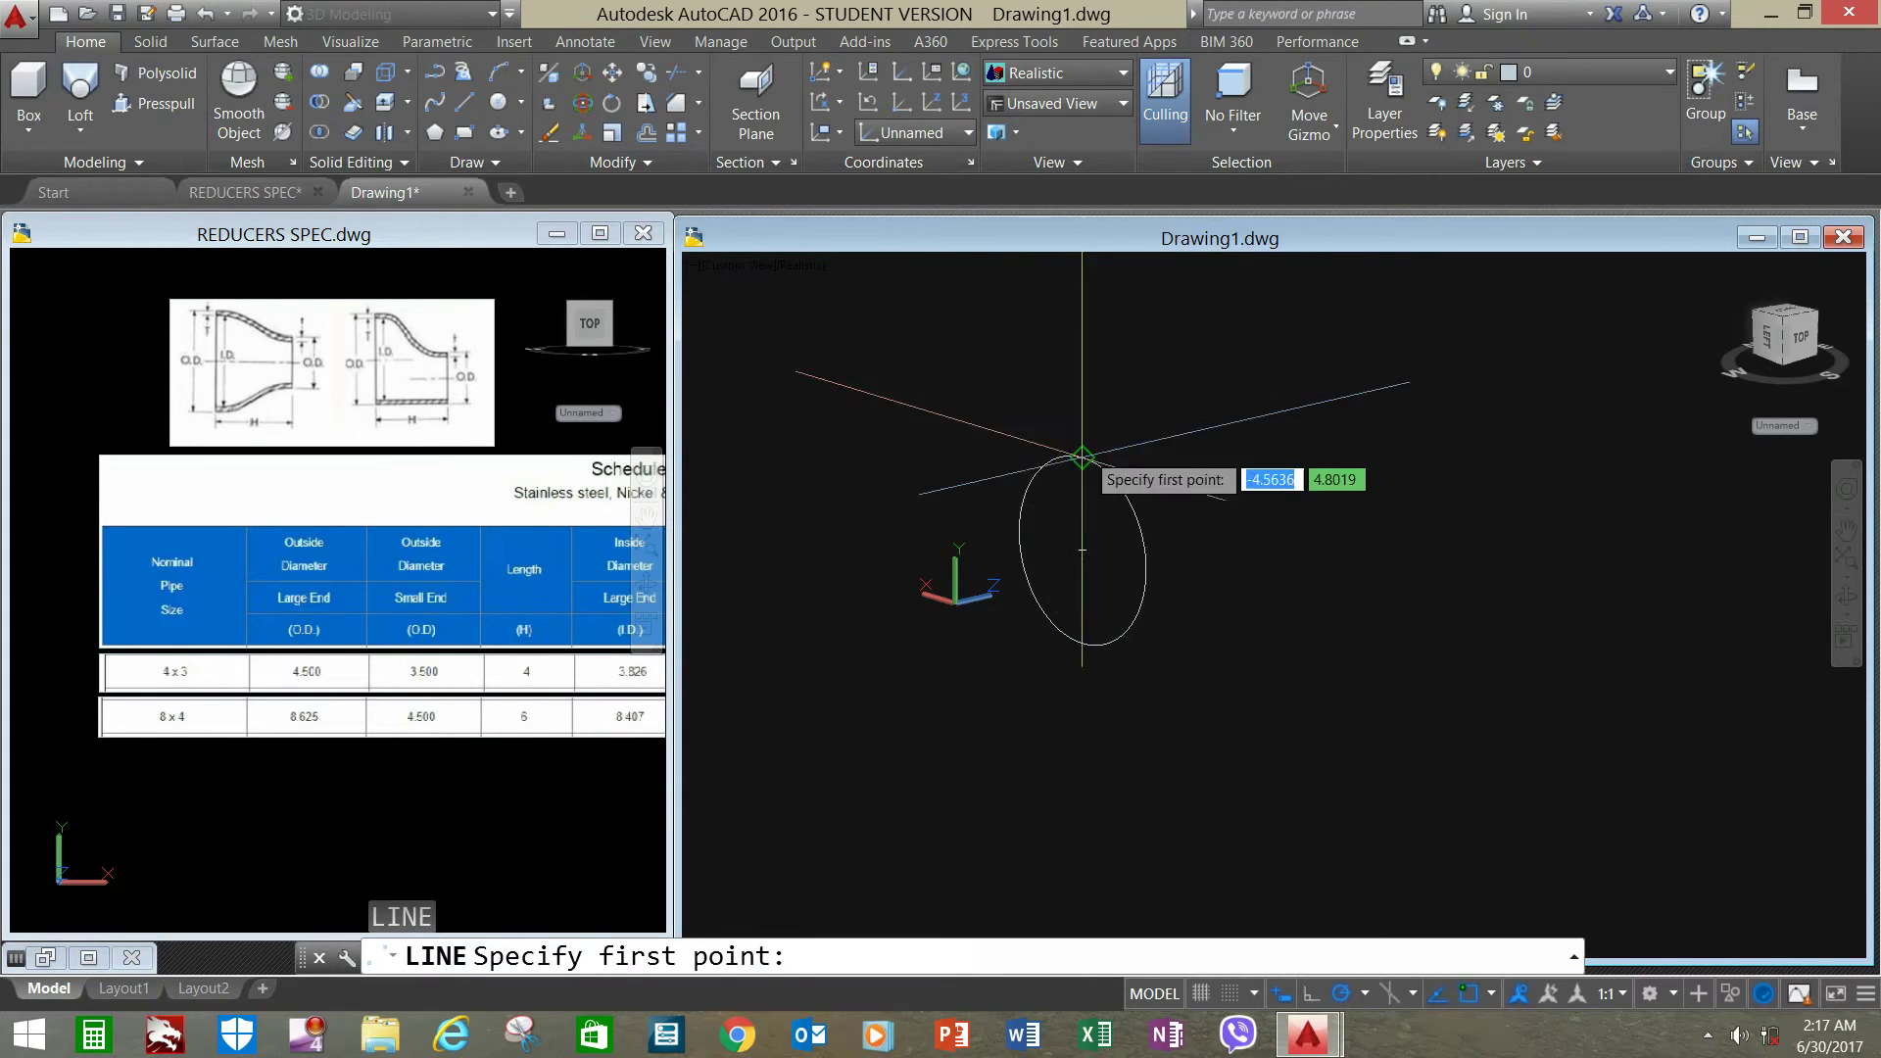
pyautogui.click(1087, 556)
pyautogui.click(1239, 519)
pyautogui.write('4')
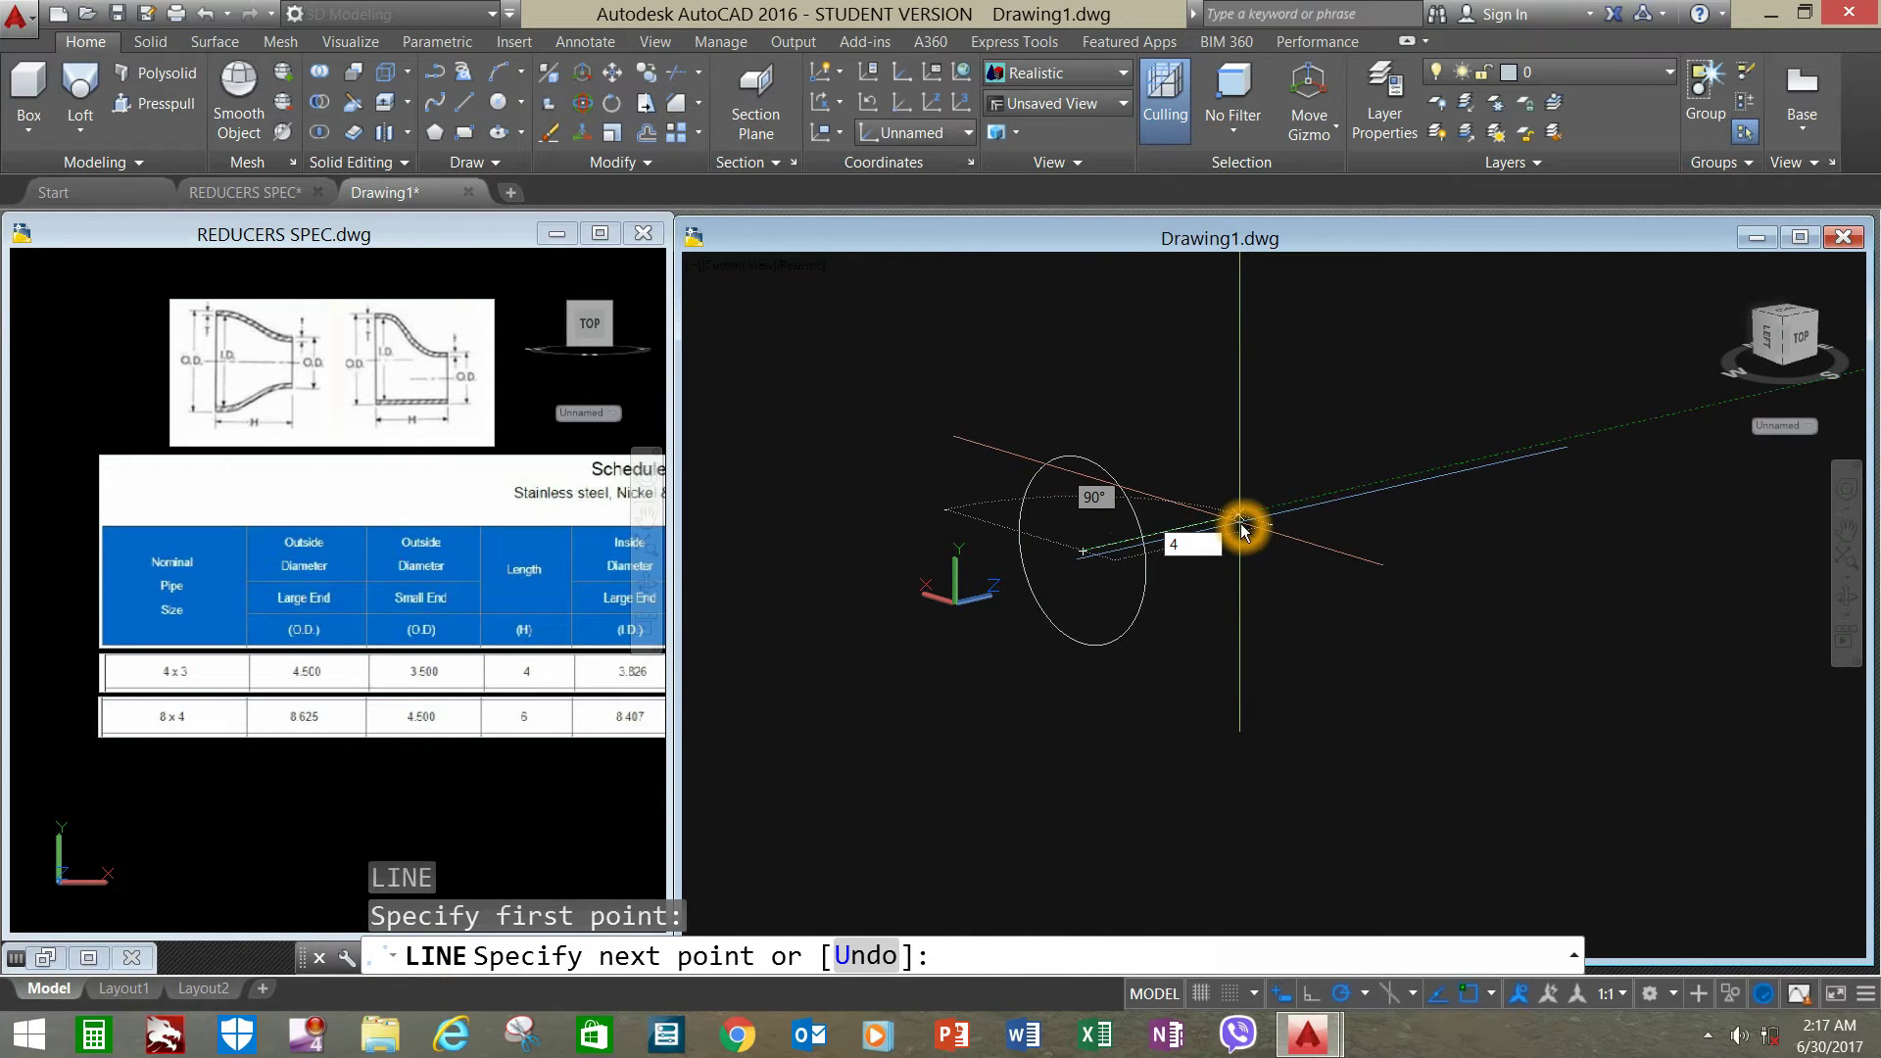
pyautogui.press('Return')
pyautogui.rightClick(1258, 483)
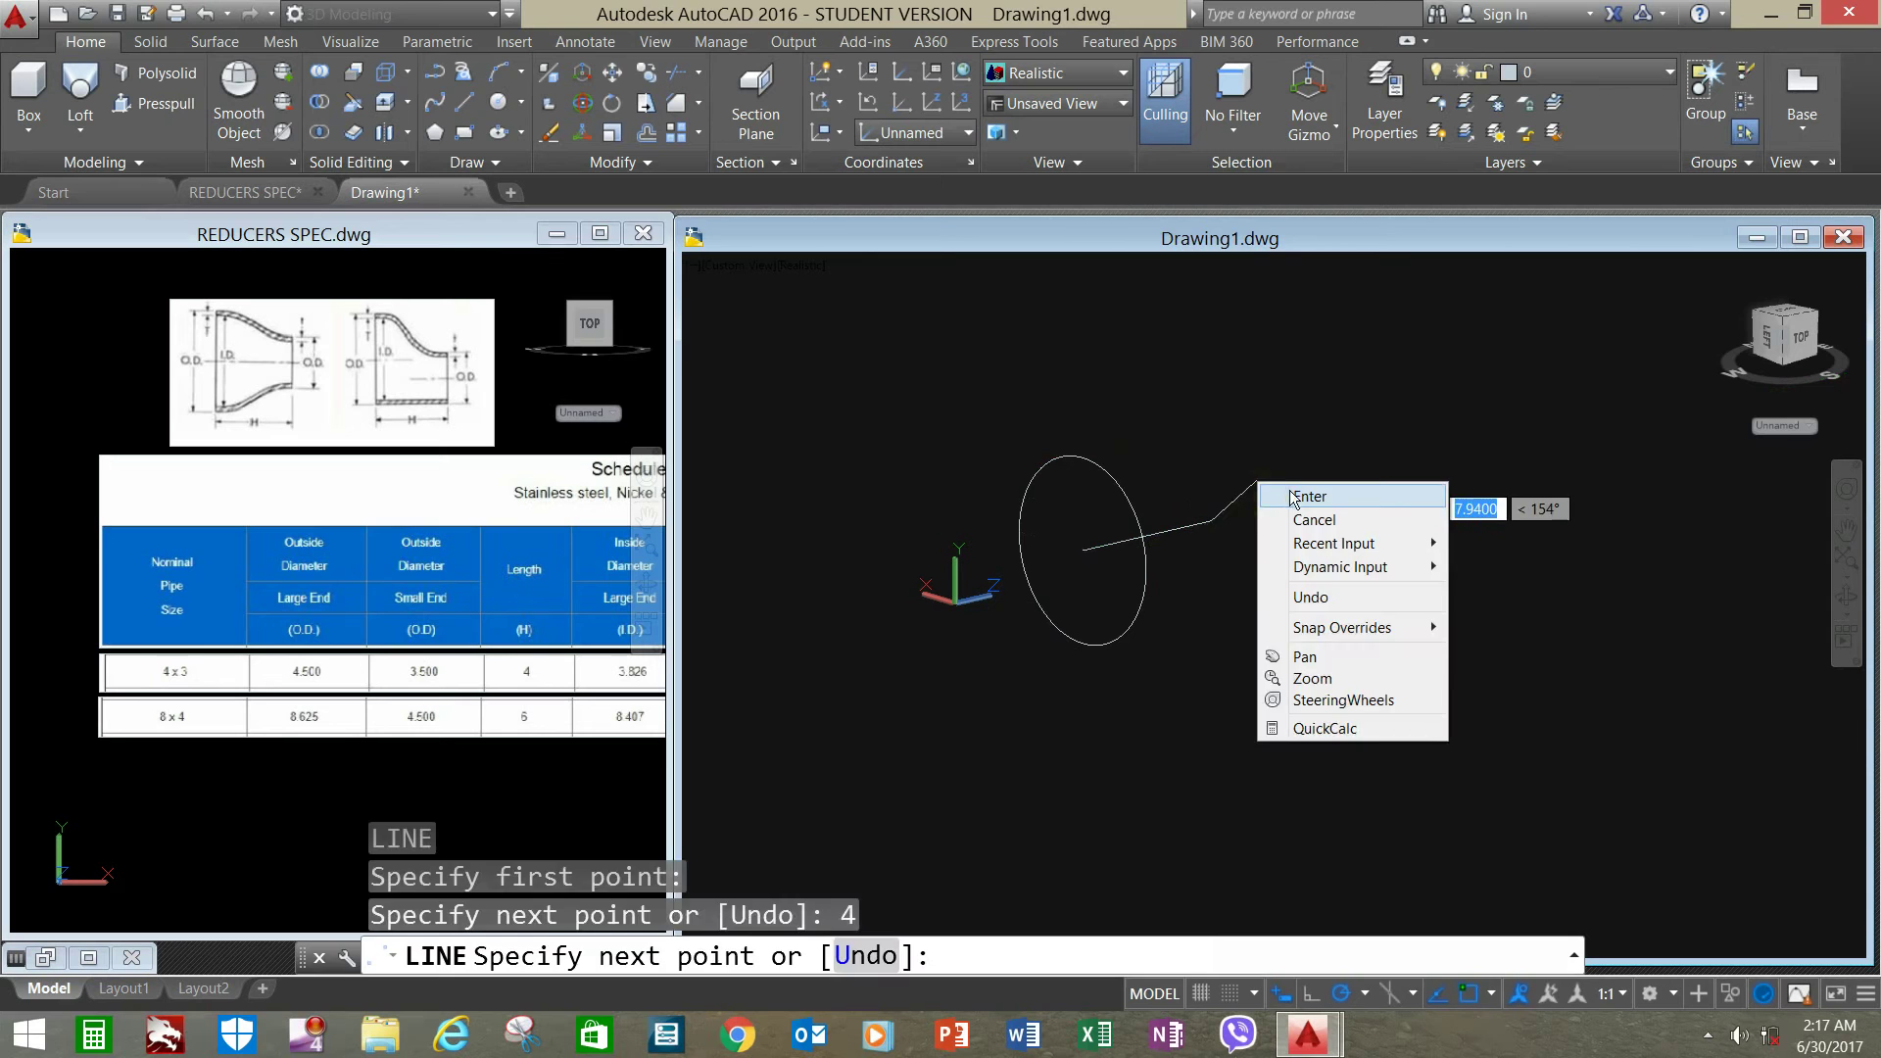
pyautogui.click(1306, 497)
# - Draw a 3.5 diameter circle centred on the far end of the line, using the small-end outside diameter from the spec table
pyautogui.click(526, 676)
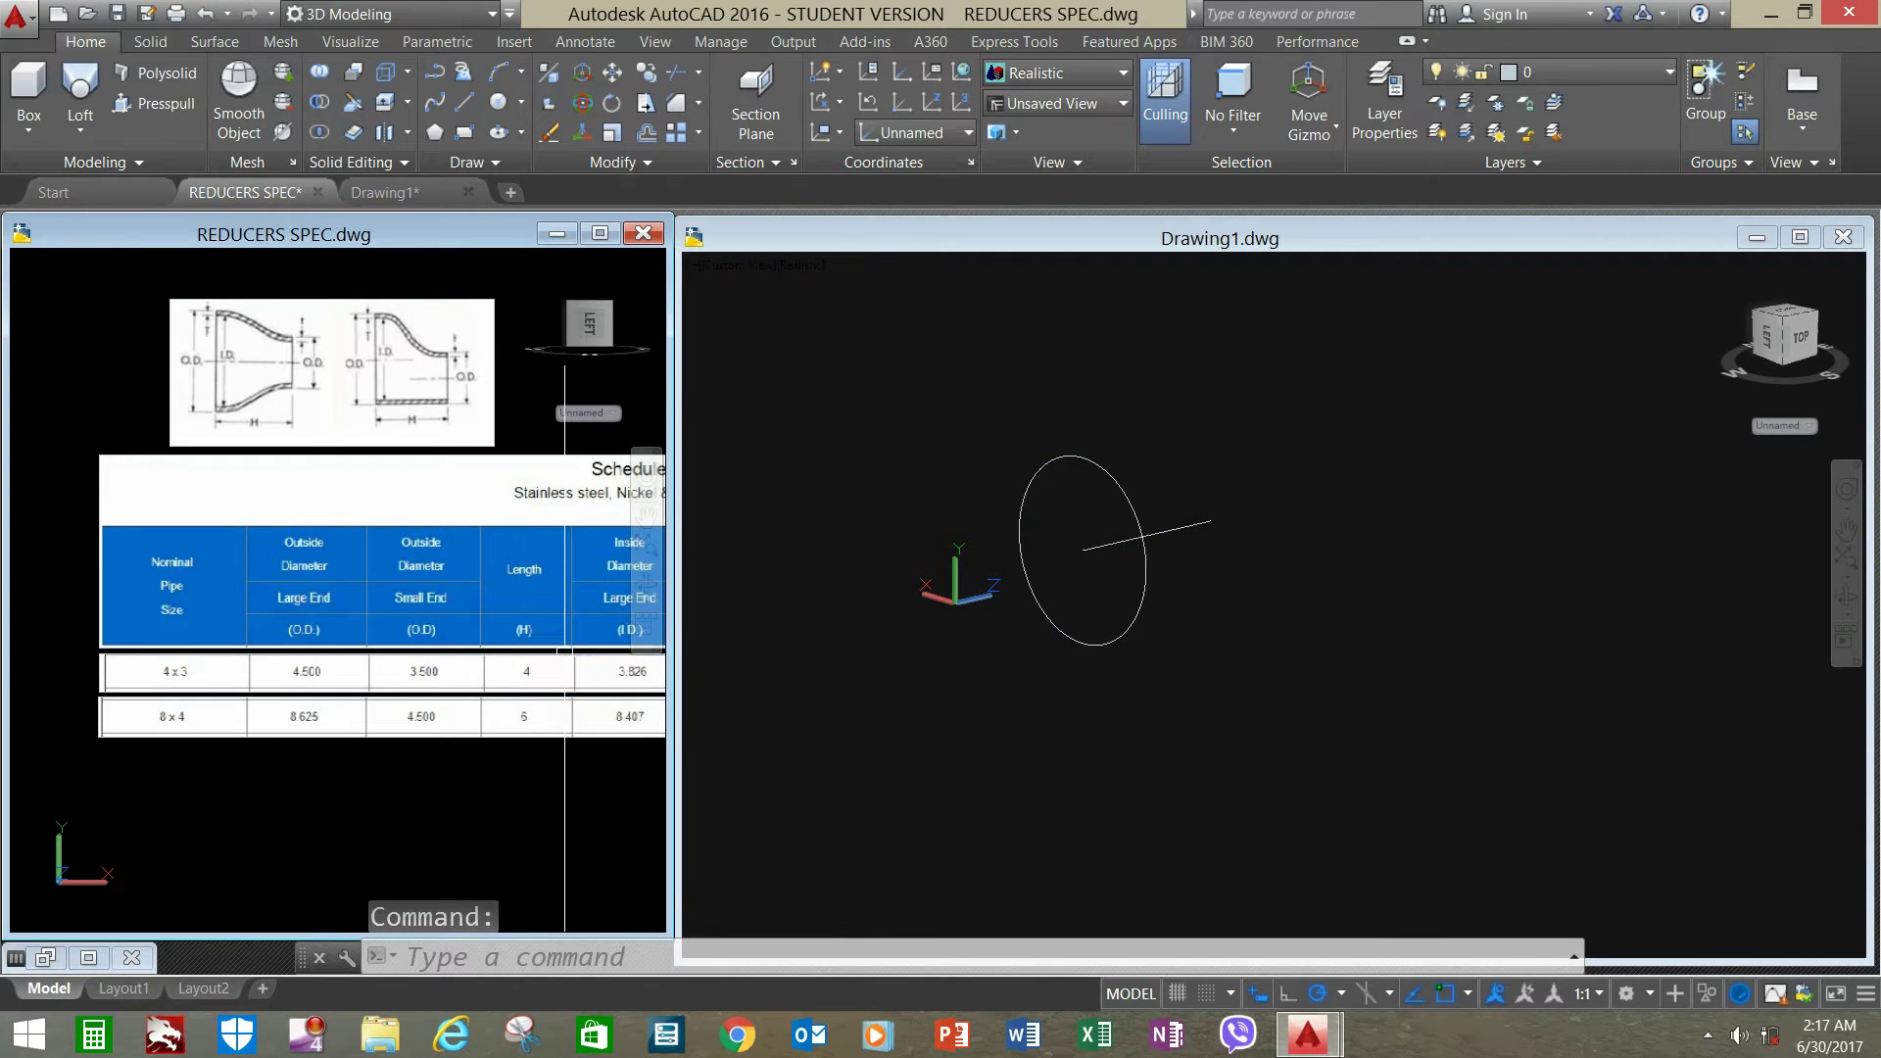
pyautogui.scroll(-2, 566, 662)
pyautogui.scroll(3, 566, 662)
pyautogui.moveTo(559, 659); pyautogui.dragTo(587, 707, button='middle')
pyautogui.click(900, 519)
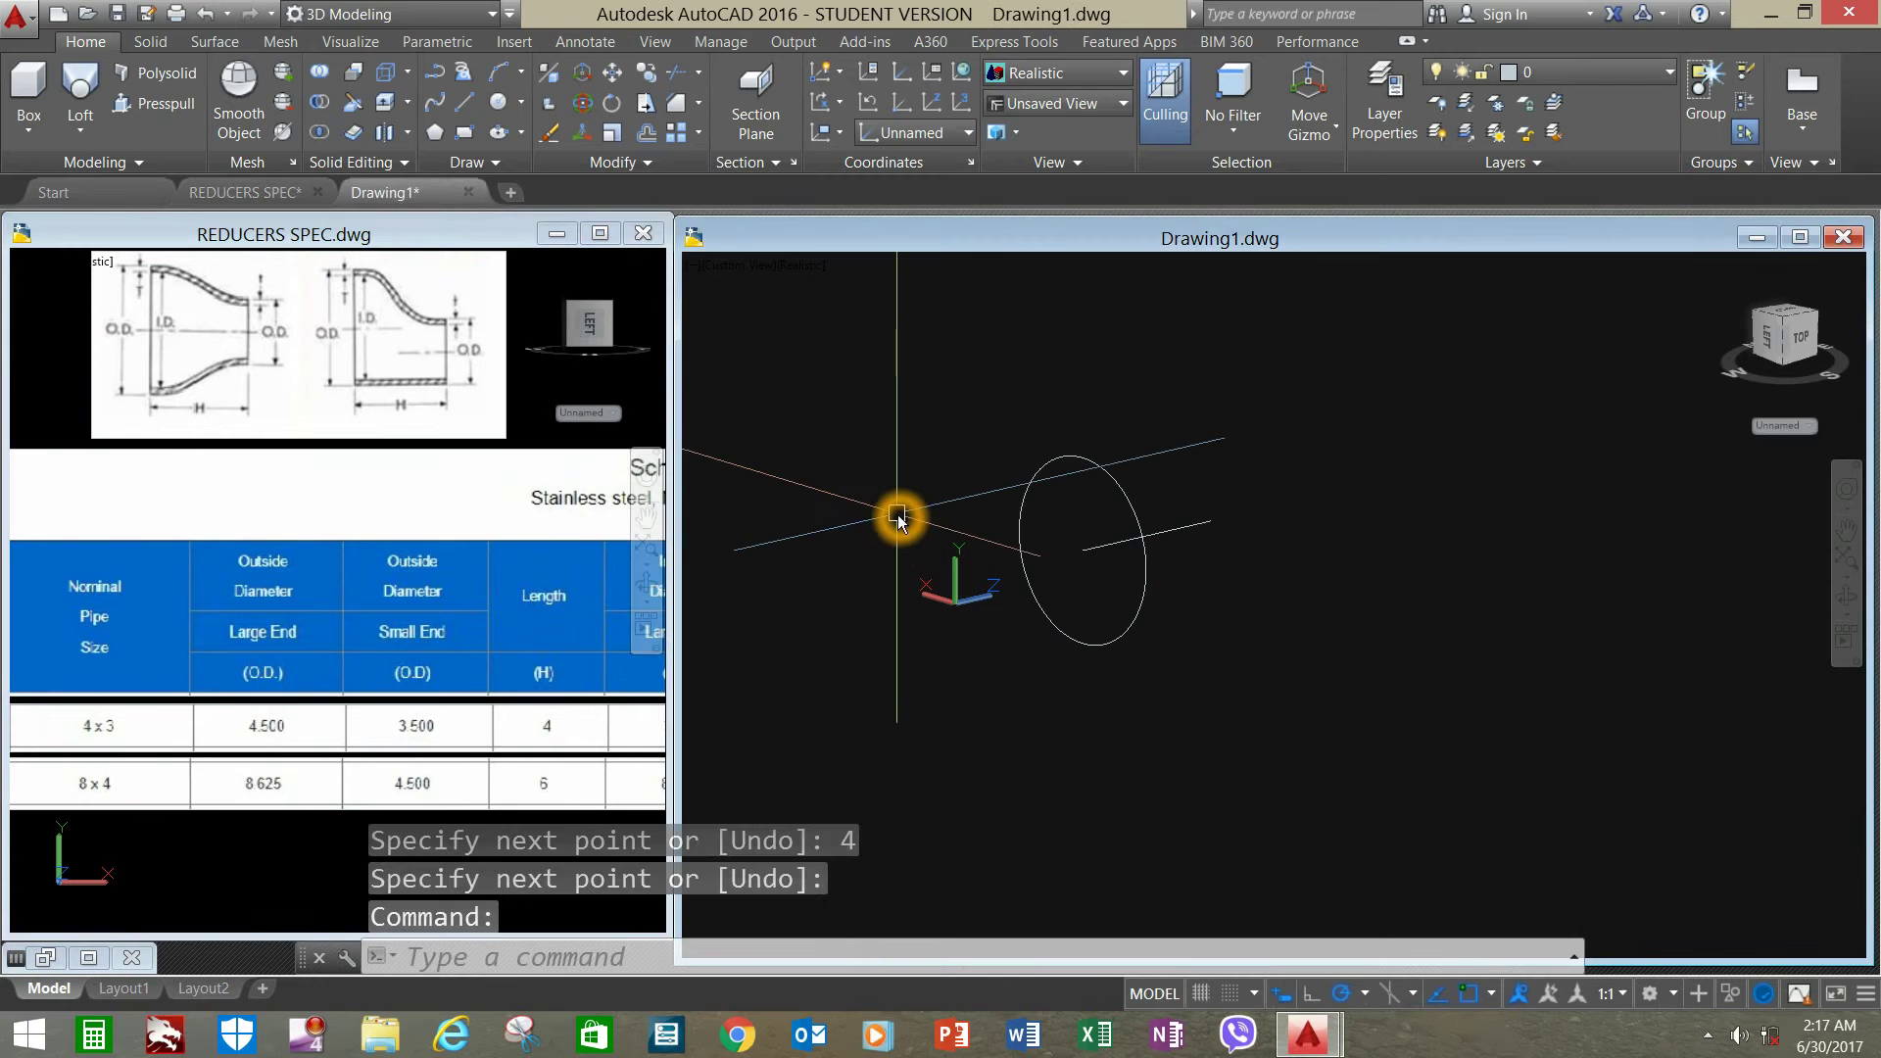
pyautogui.write('c')
pyautogui.press('Return')
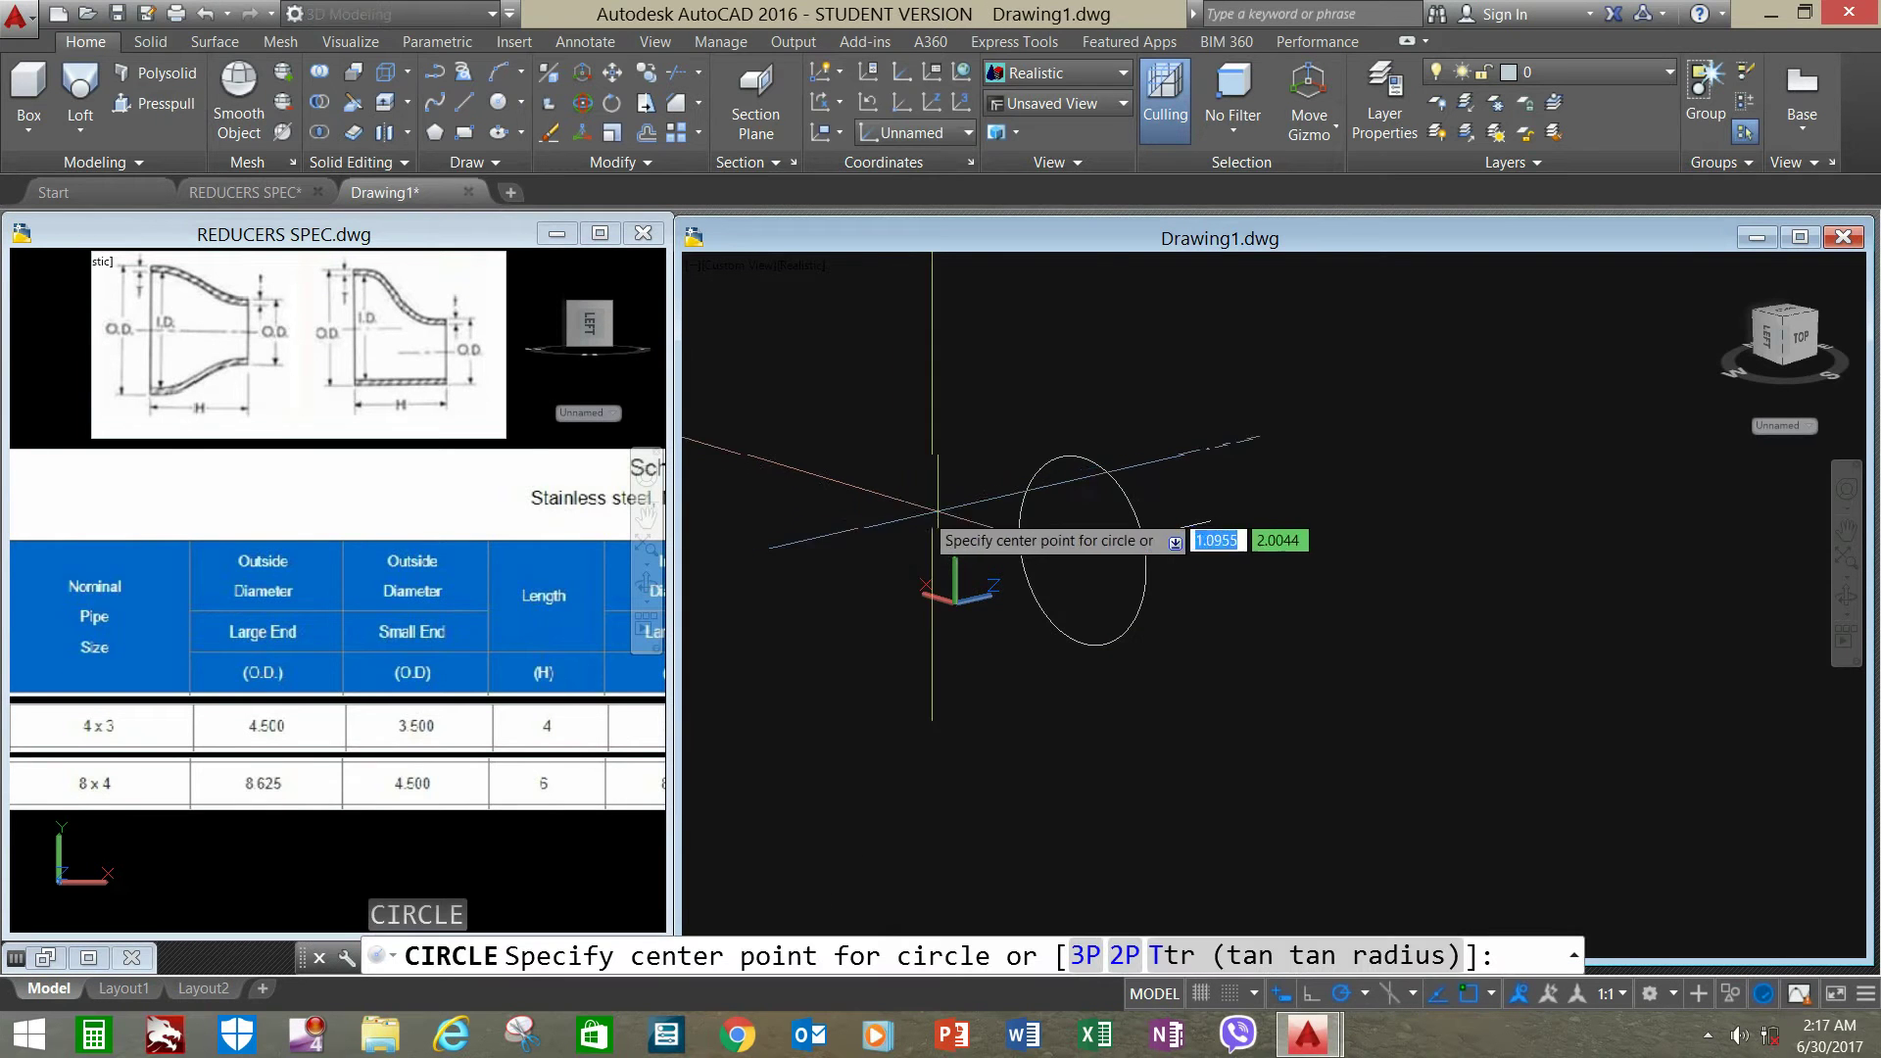
pyautogui.click(1212, 530)
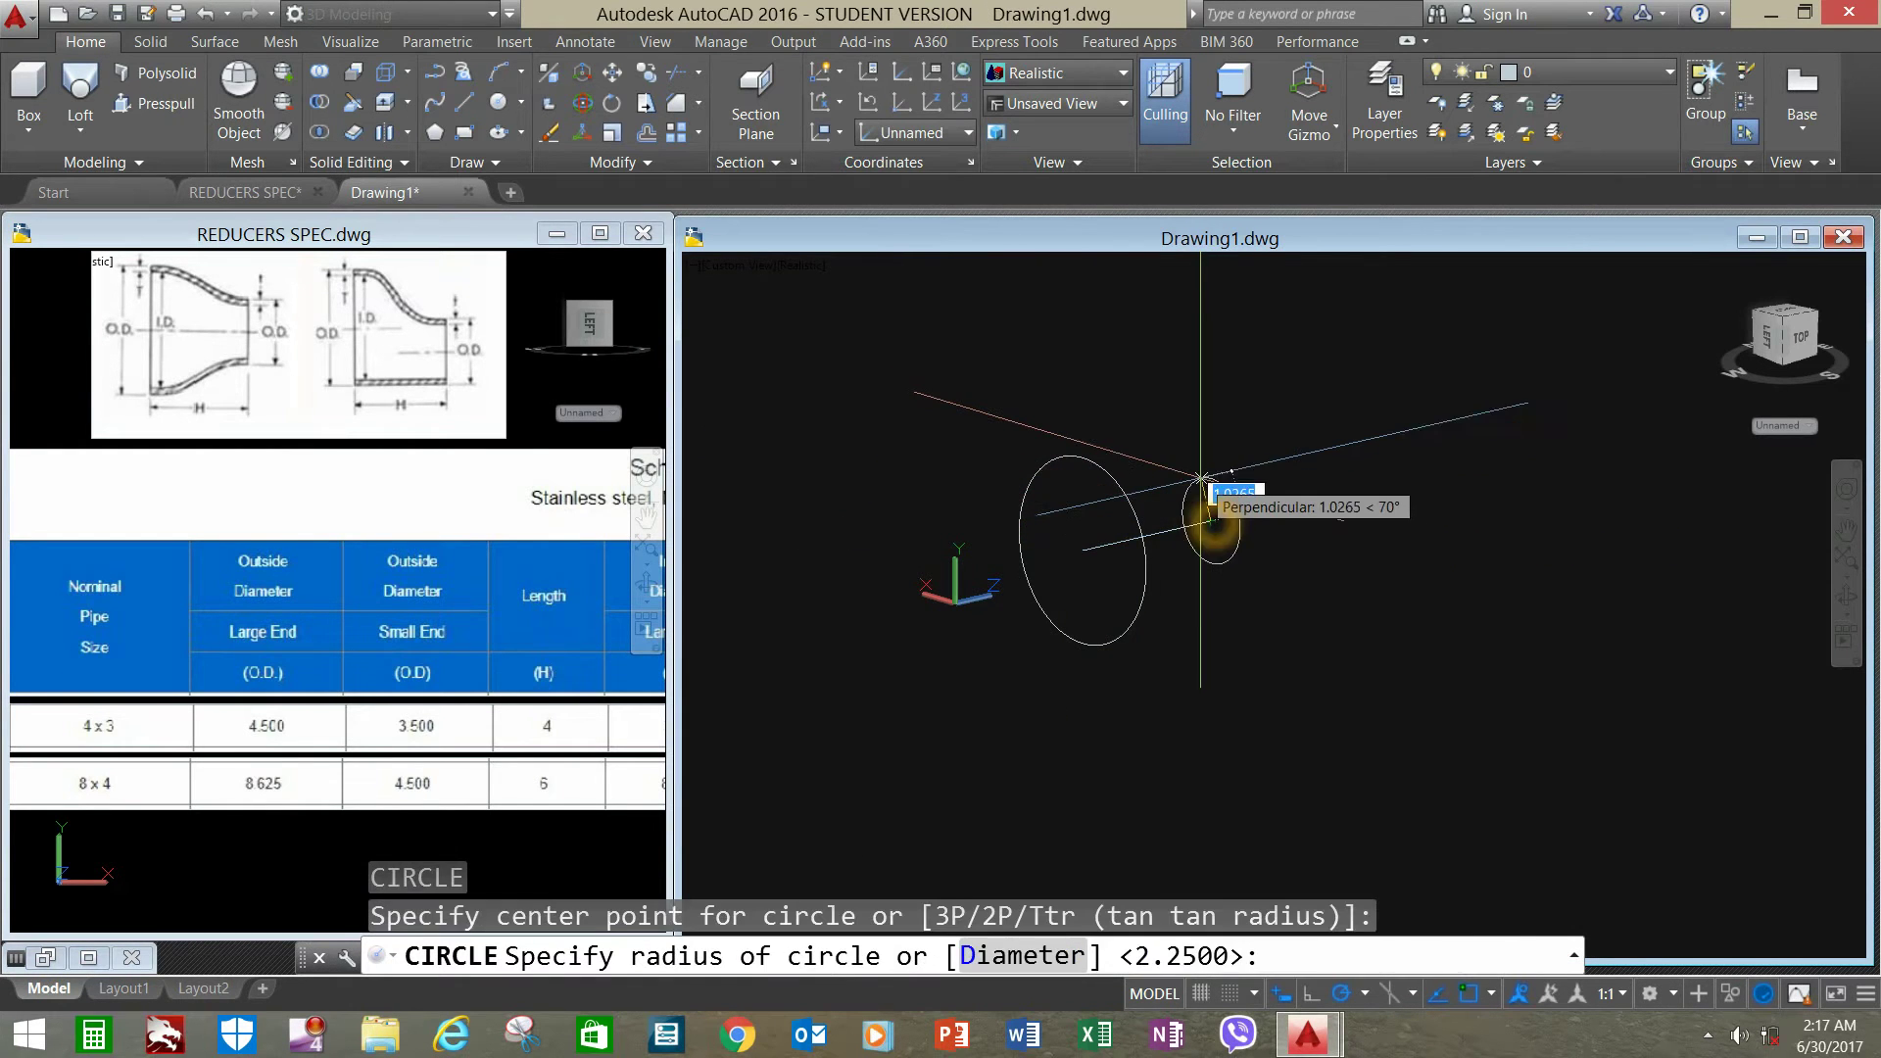
pyautogui.write('d')
pyautogui.press('Return')
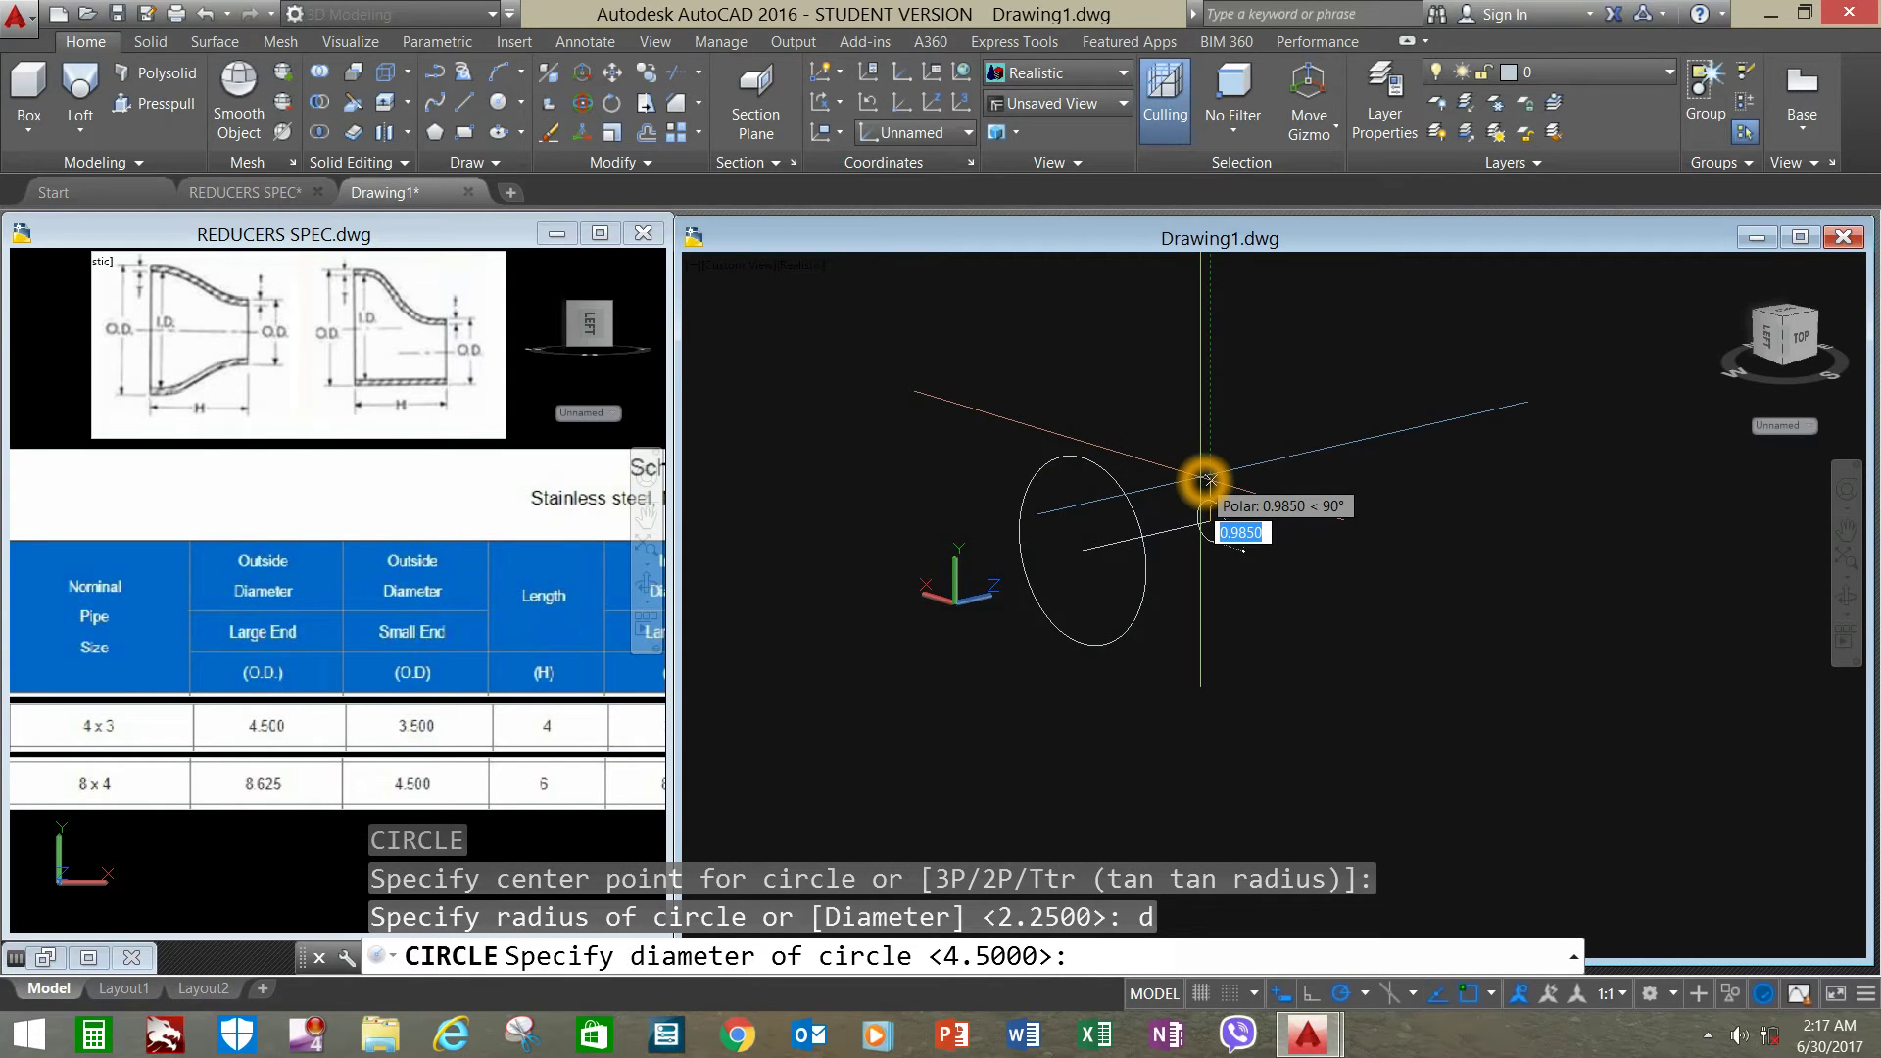
pyautogui.write('3.5')
pyautogui.press('Return')
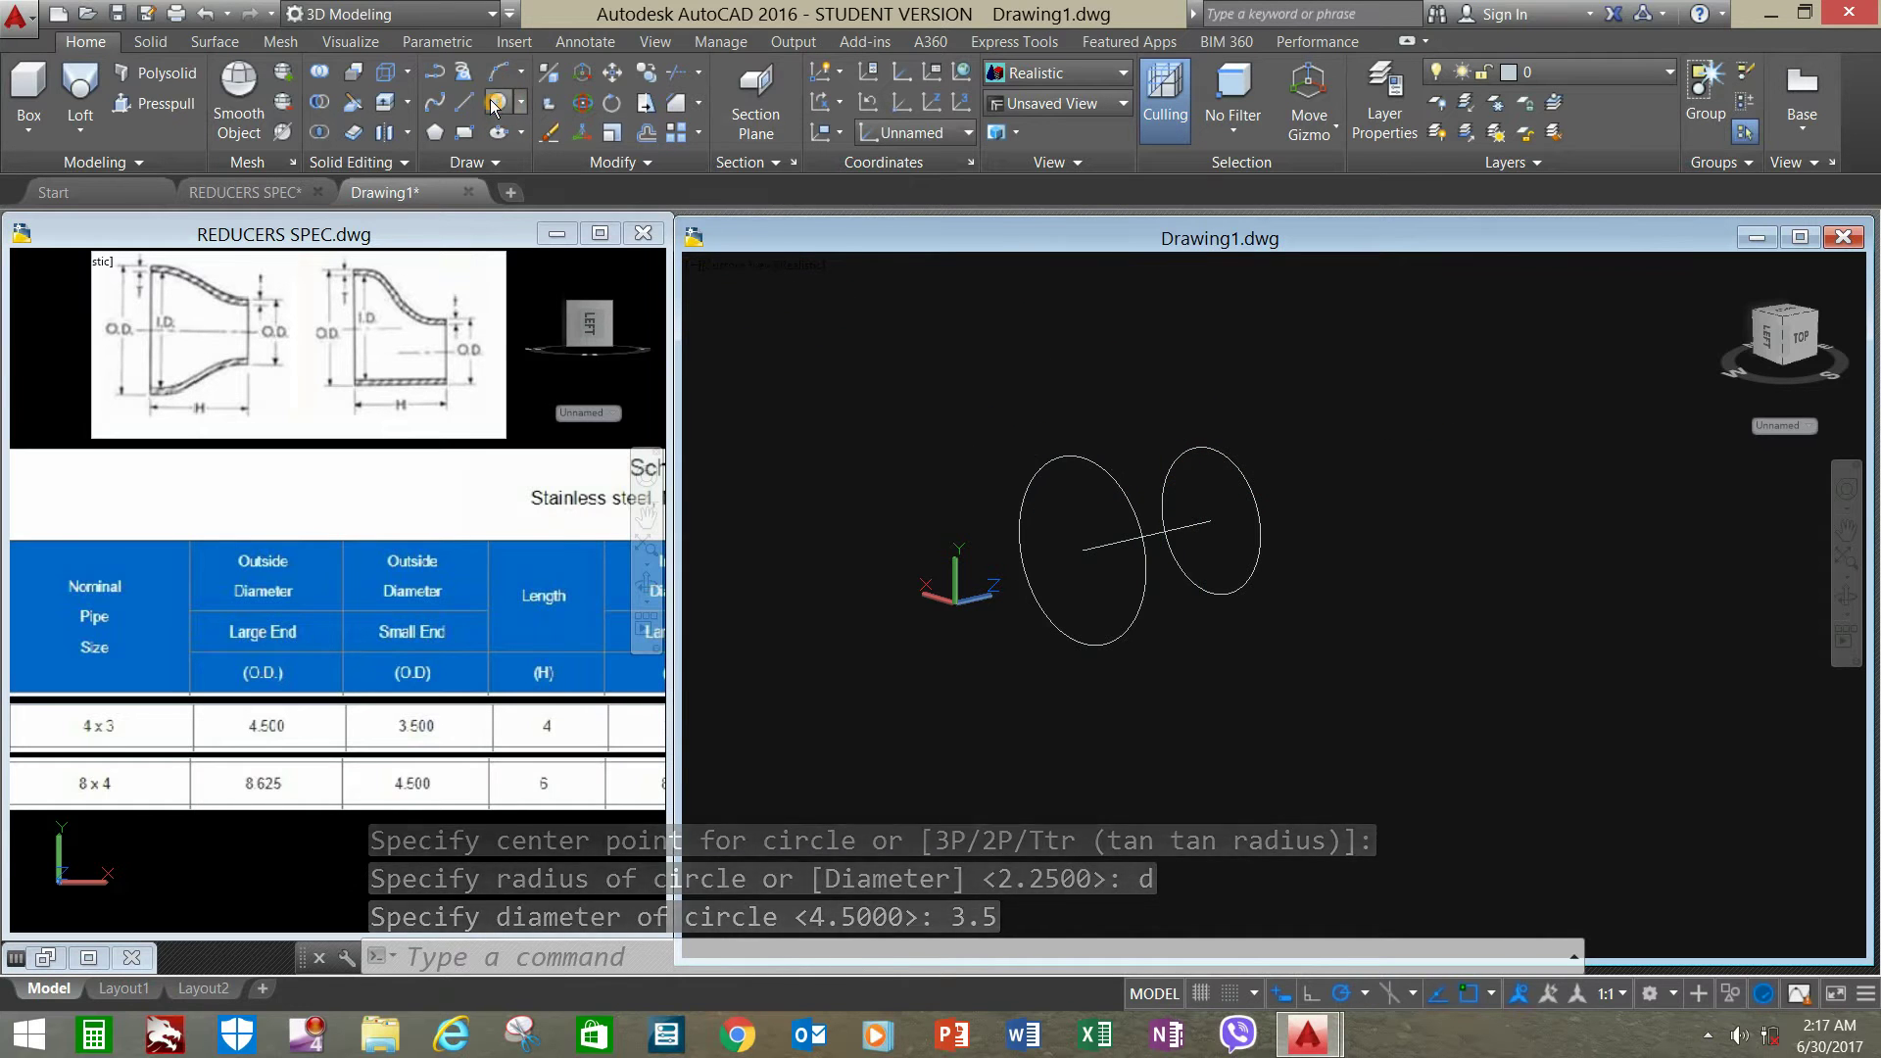
# - Draw a 3.826 diameter circle concentric with the 4.5 circle, using the large-end inside diameter from the REDUCERS SPEC table
pyautogui.click(498, 102)
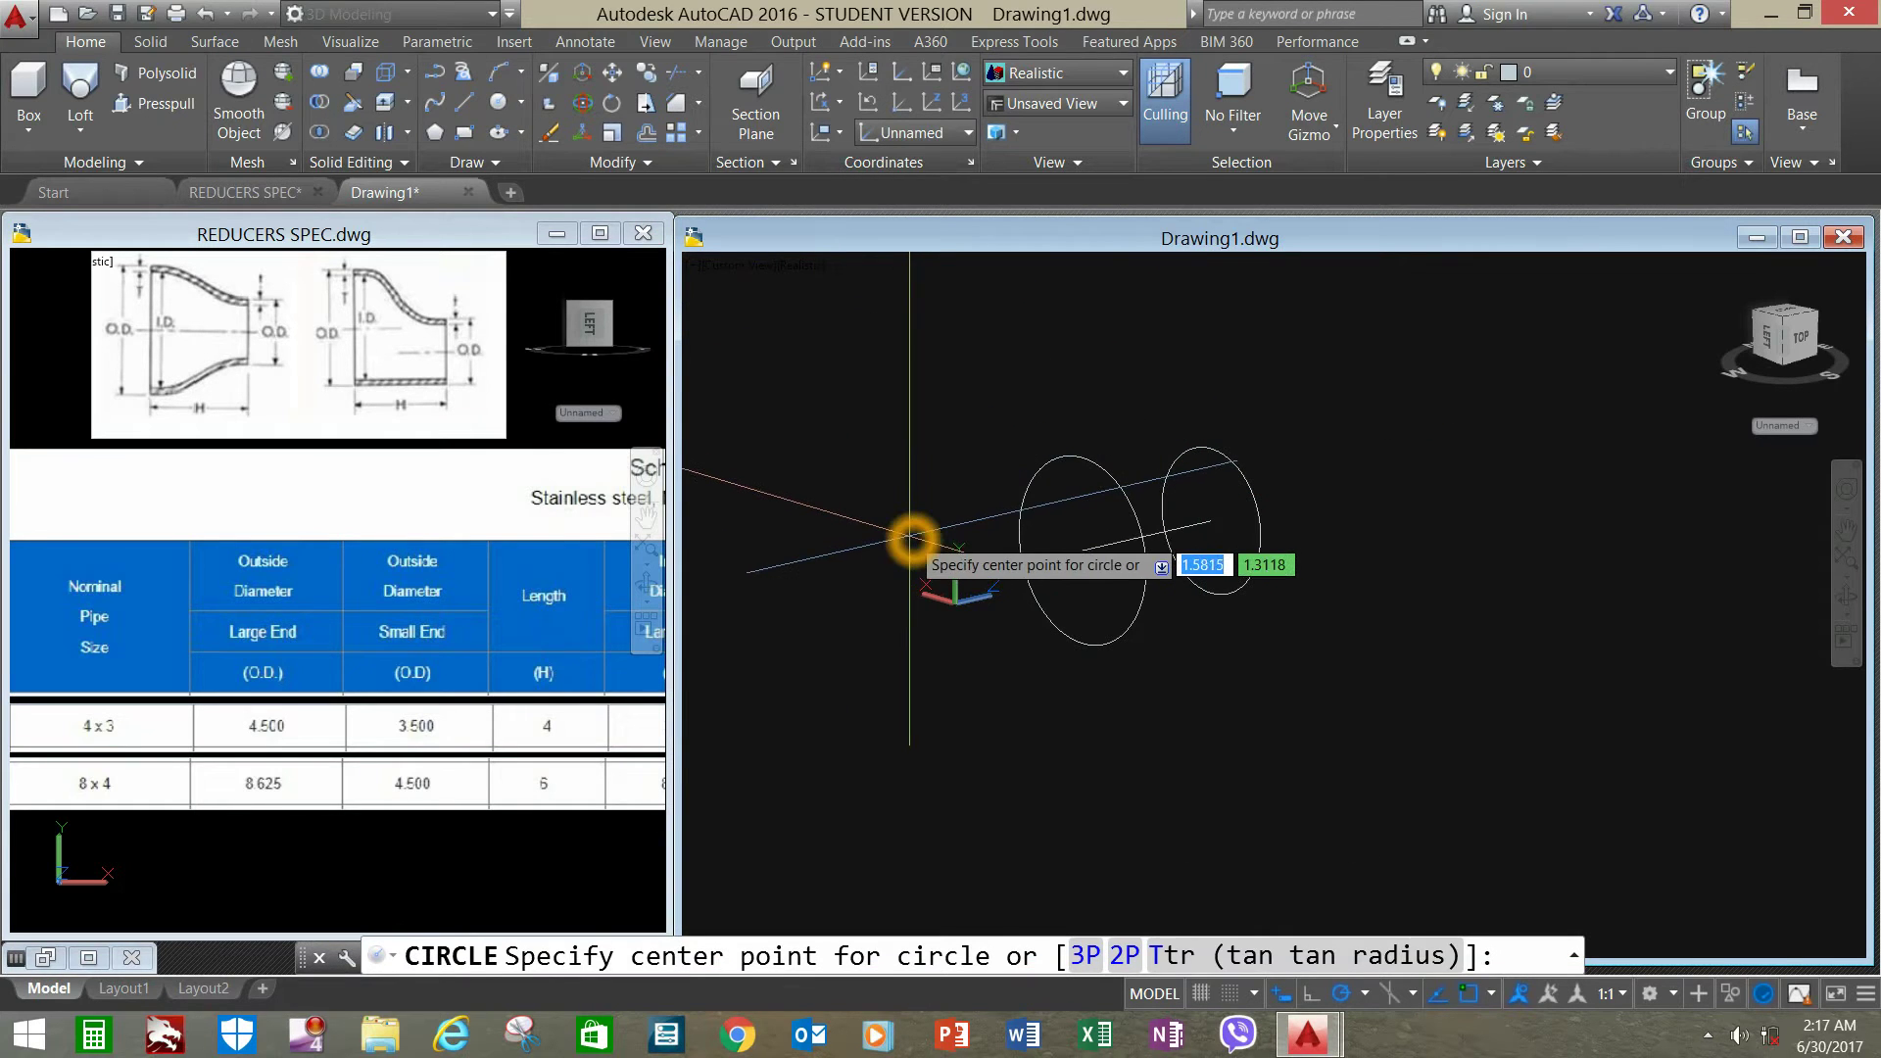
pyautogui.press('Escape')
pyautogui.click(517, 482)
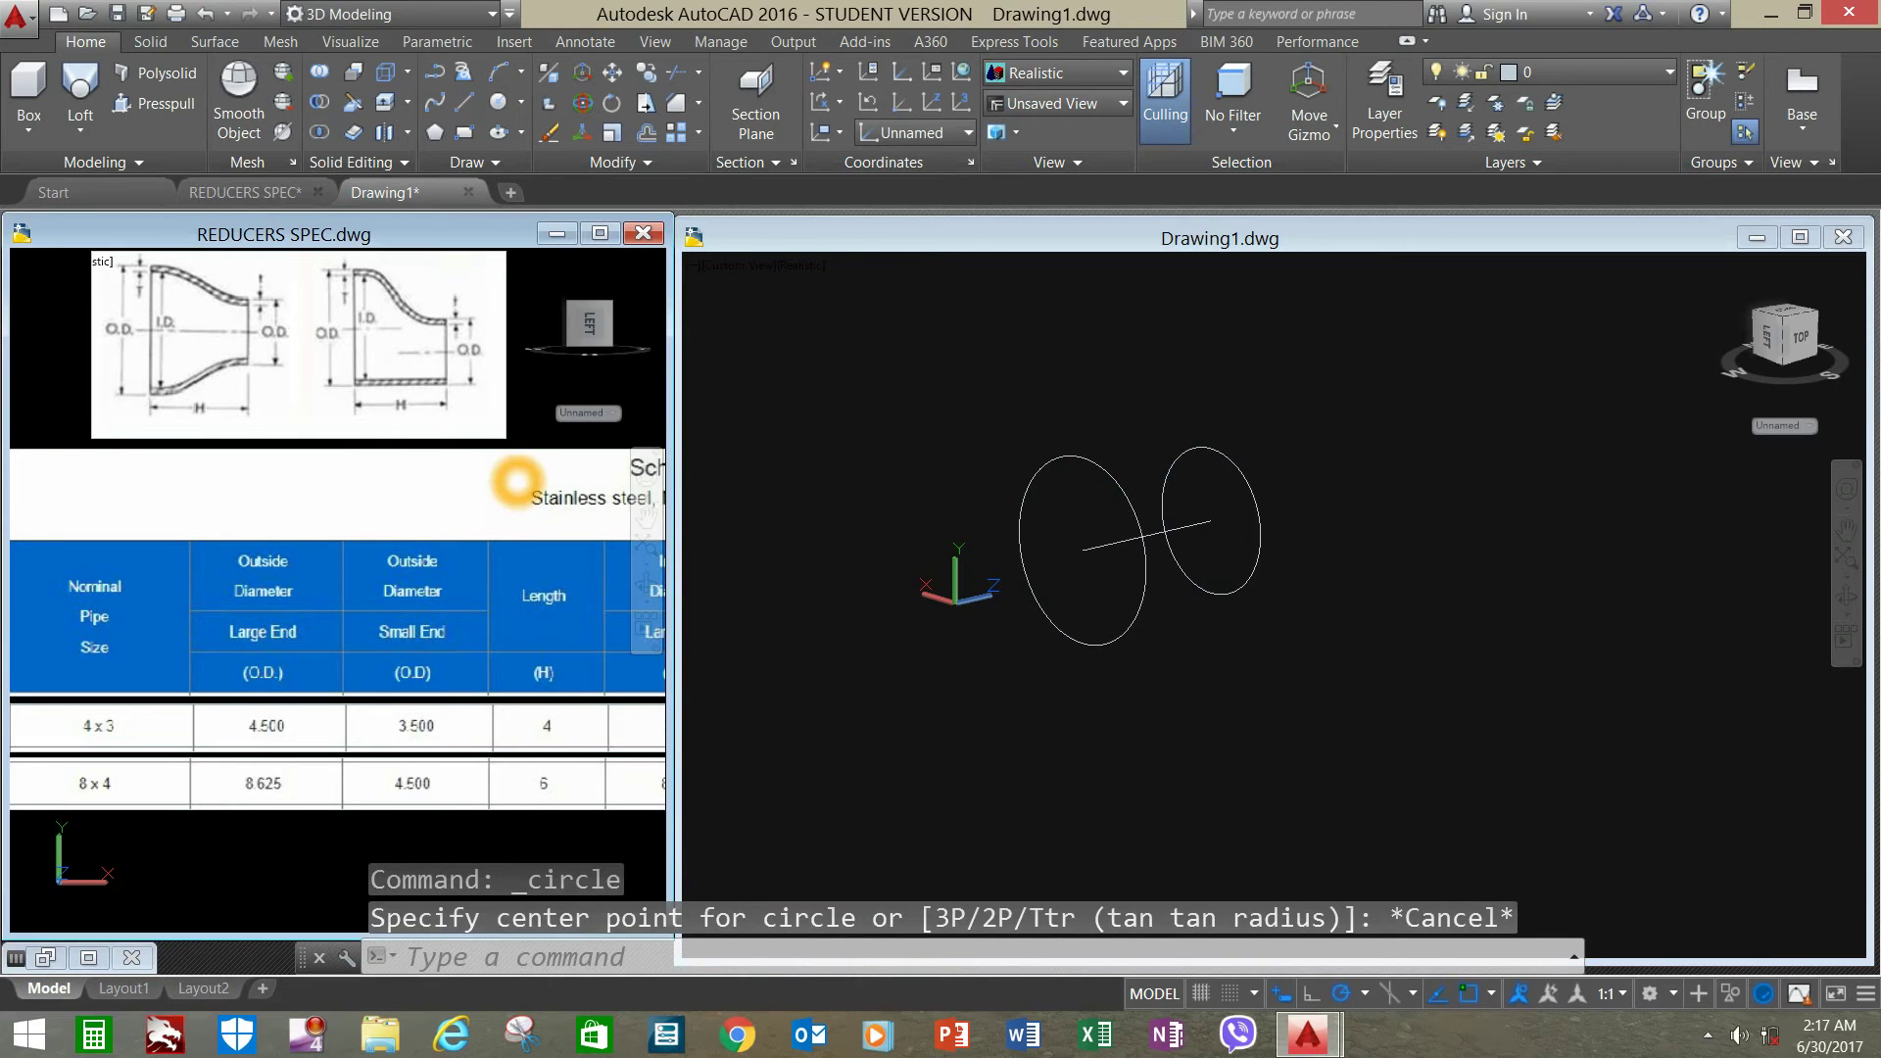
pyautogui.click(456, 490)
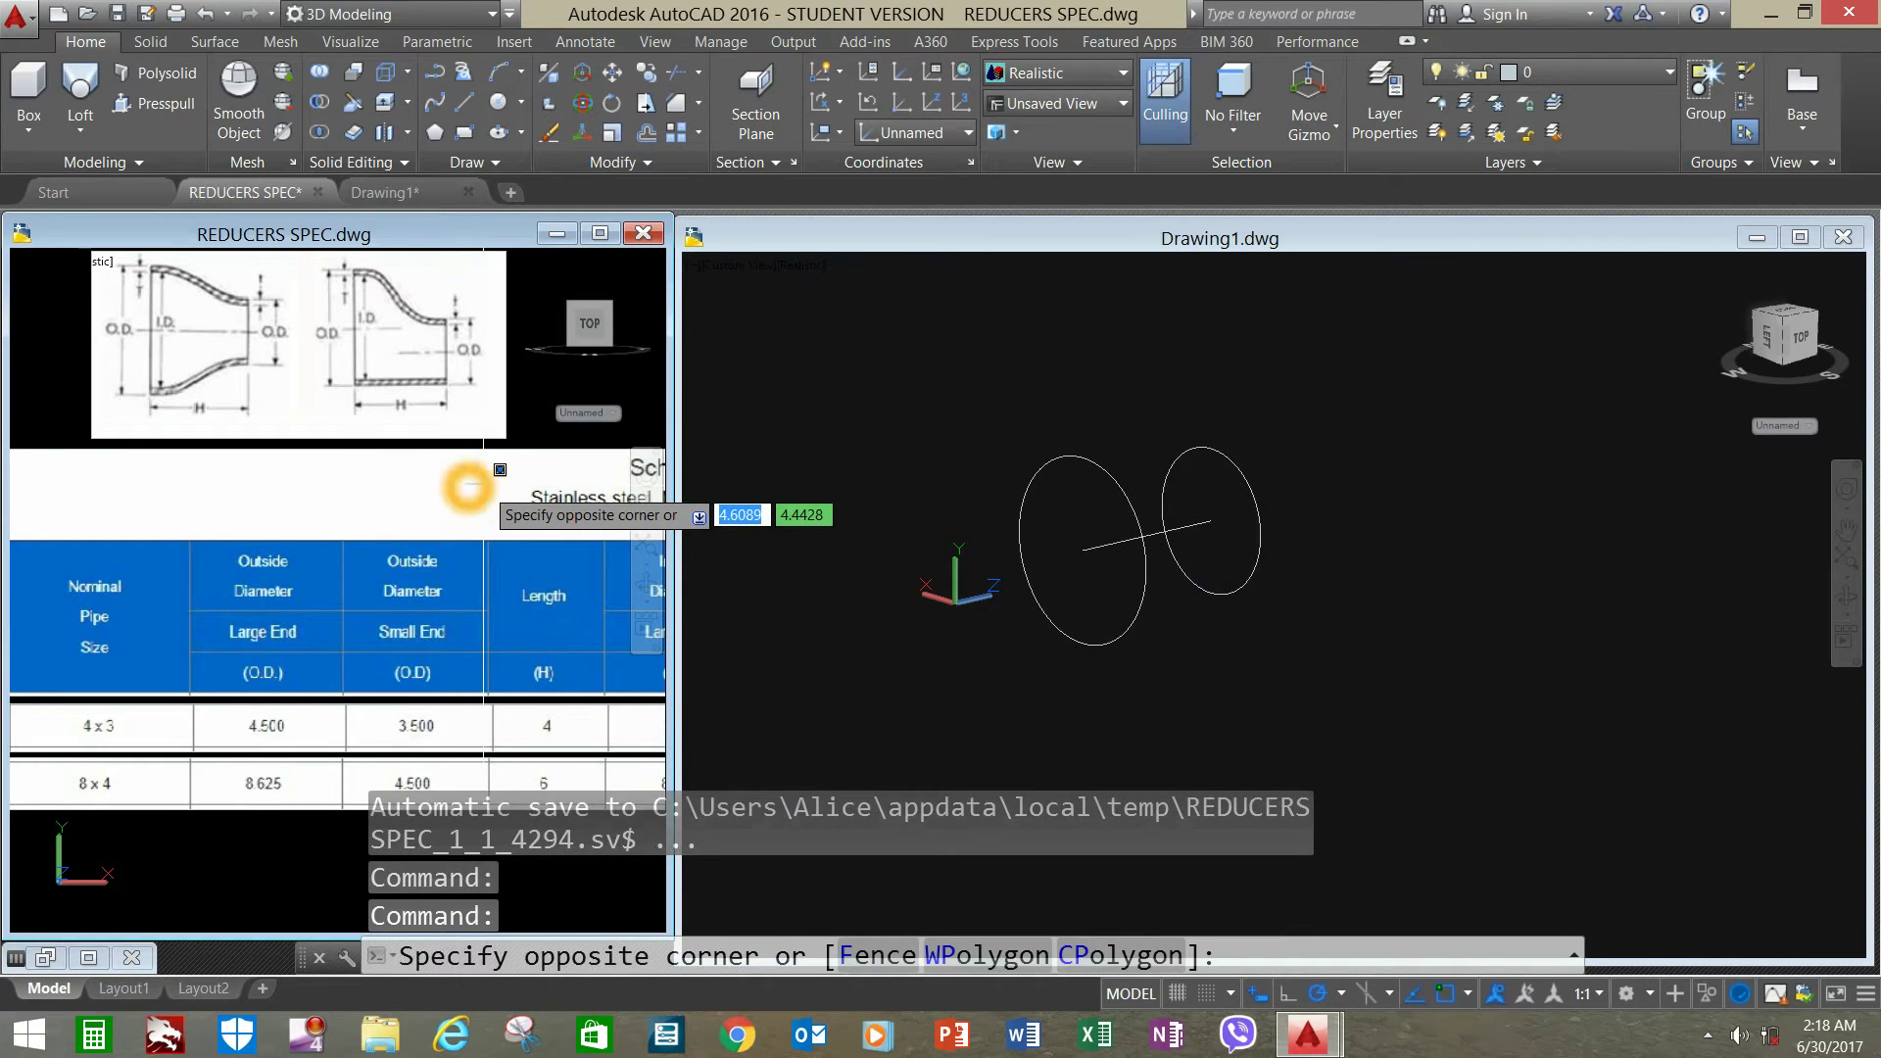
pyautogui.moveTo(520, 502); pyautogui.dragTo(106, 492, button='middle')
pyautogui.click(831, 443)
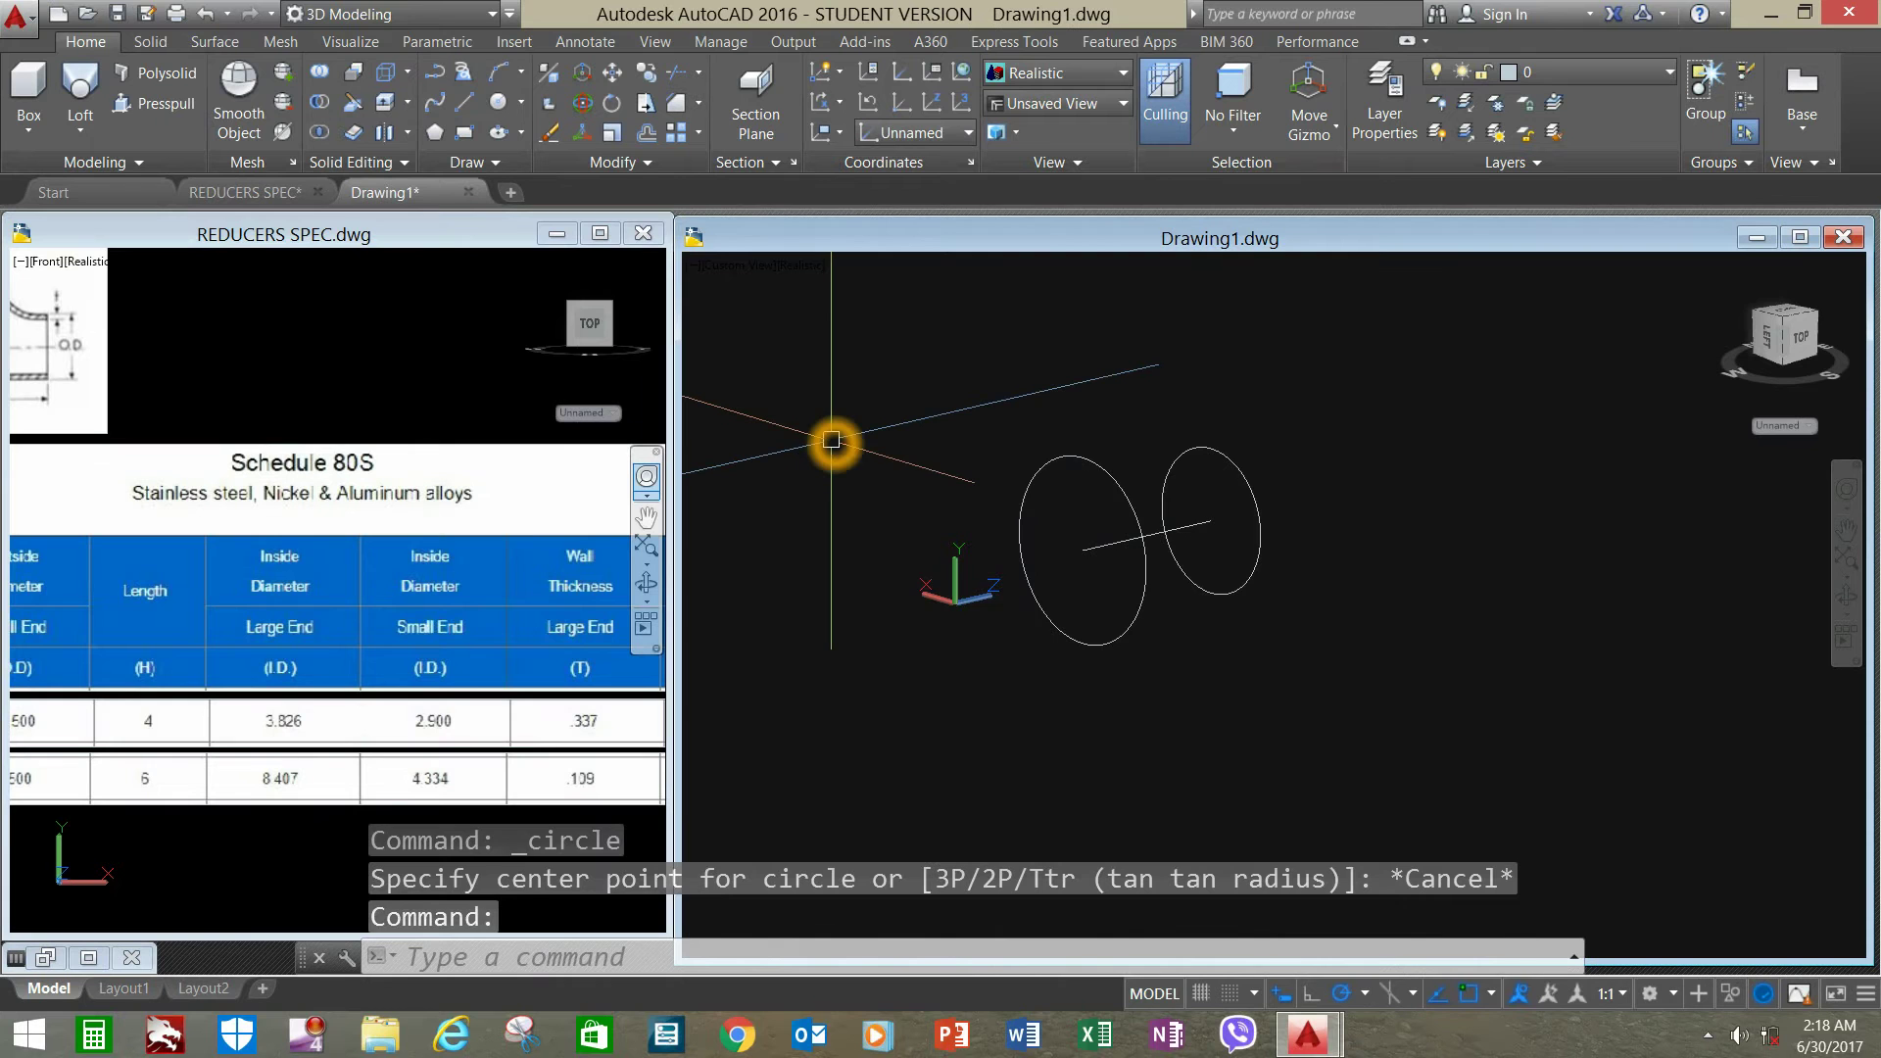
pyautogui.write('c')
pyautogui.press('Return')
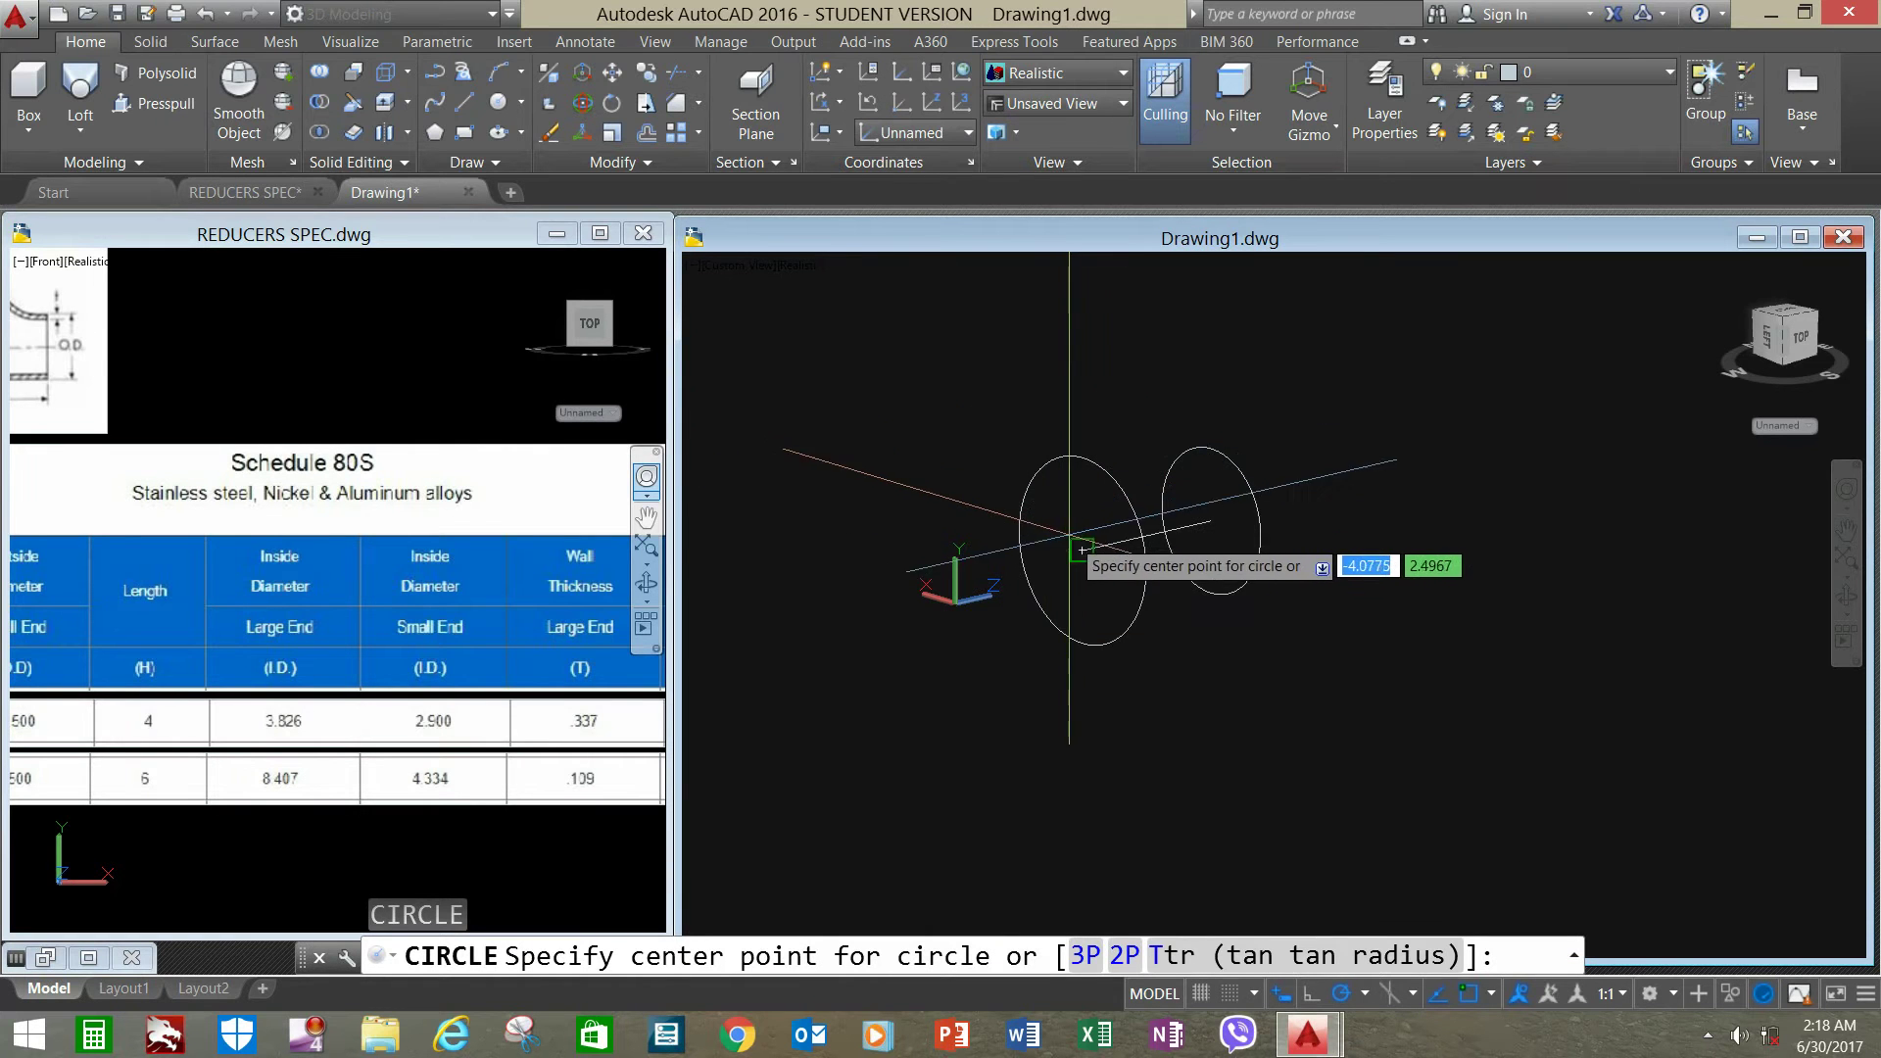
pyautogui.click(1081, 554)
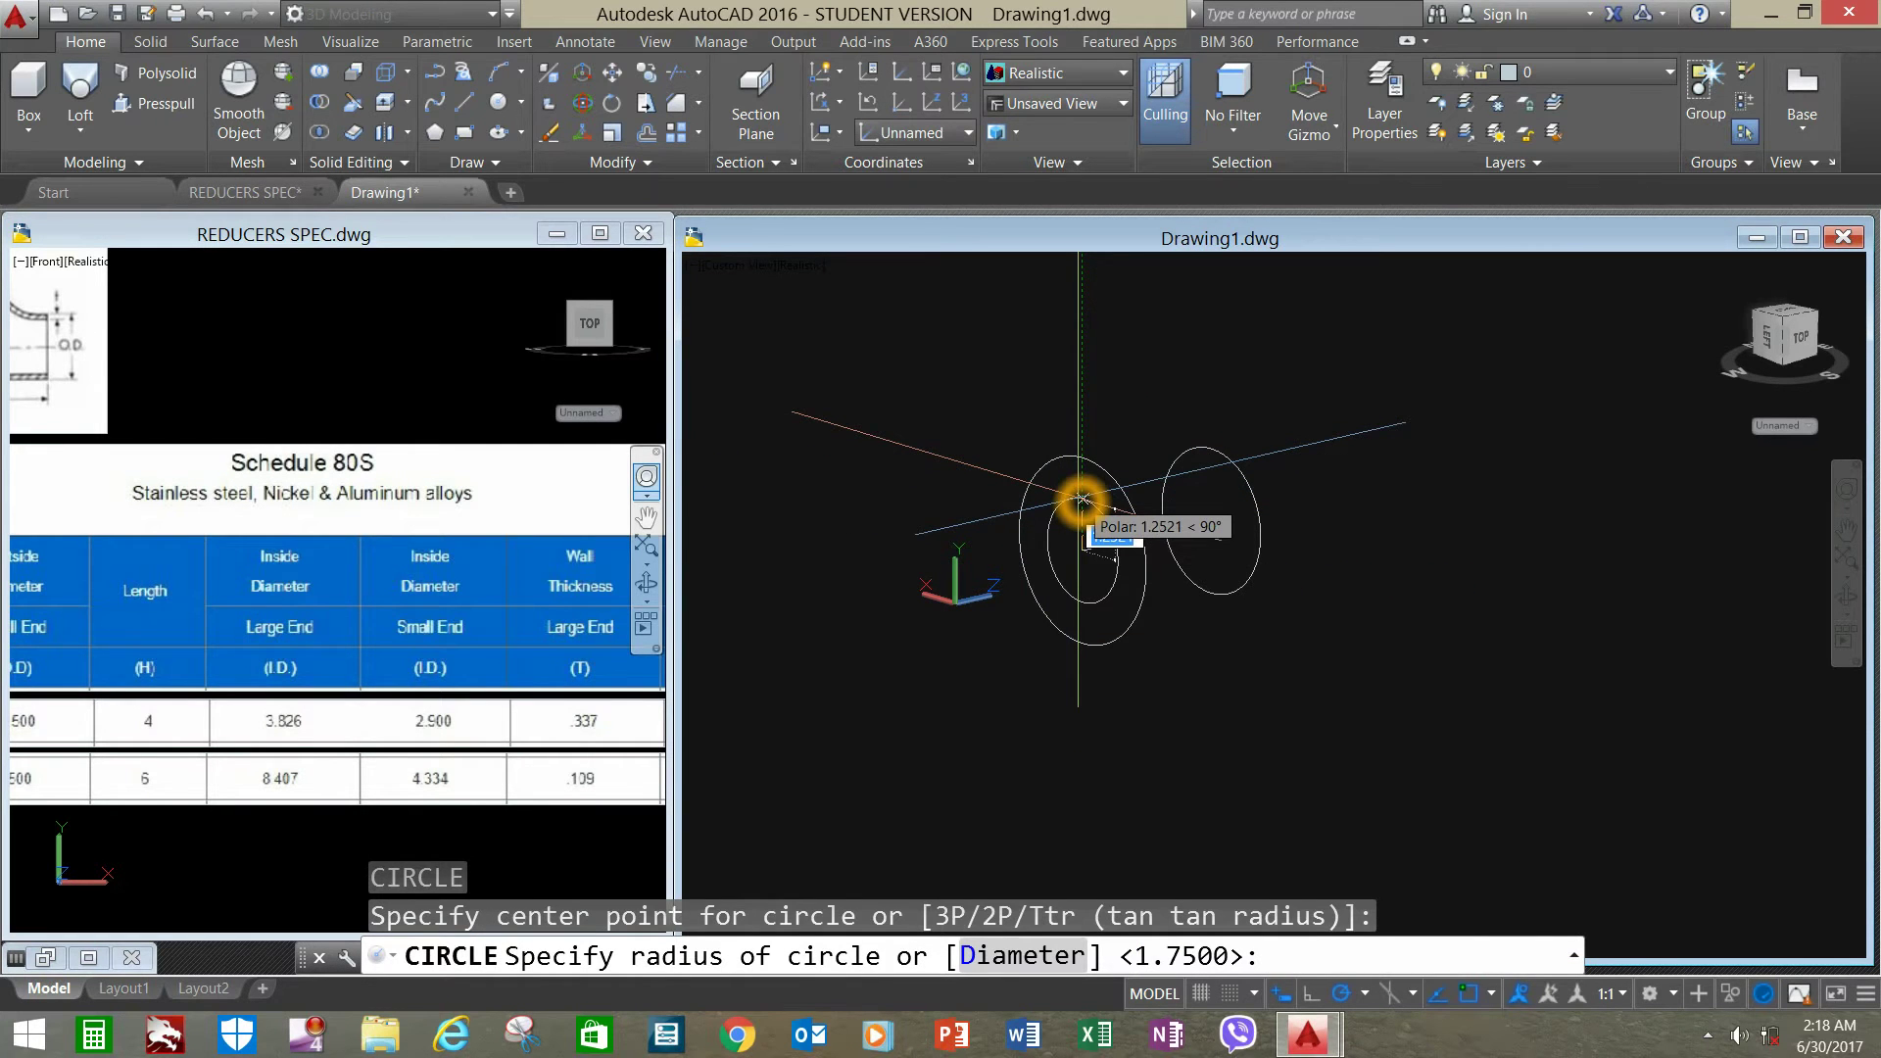
pyautogui.write('d')
pyautogui.press('Return')
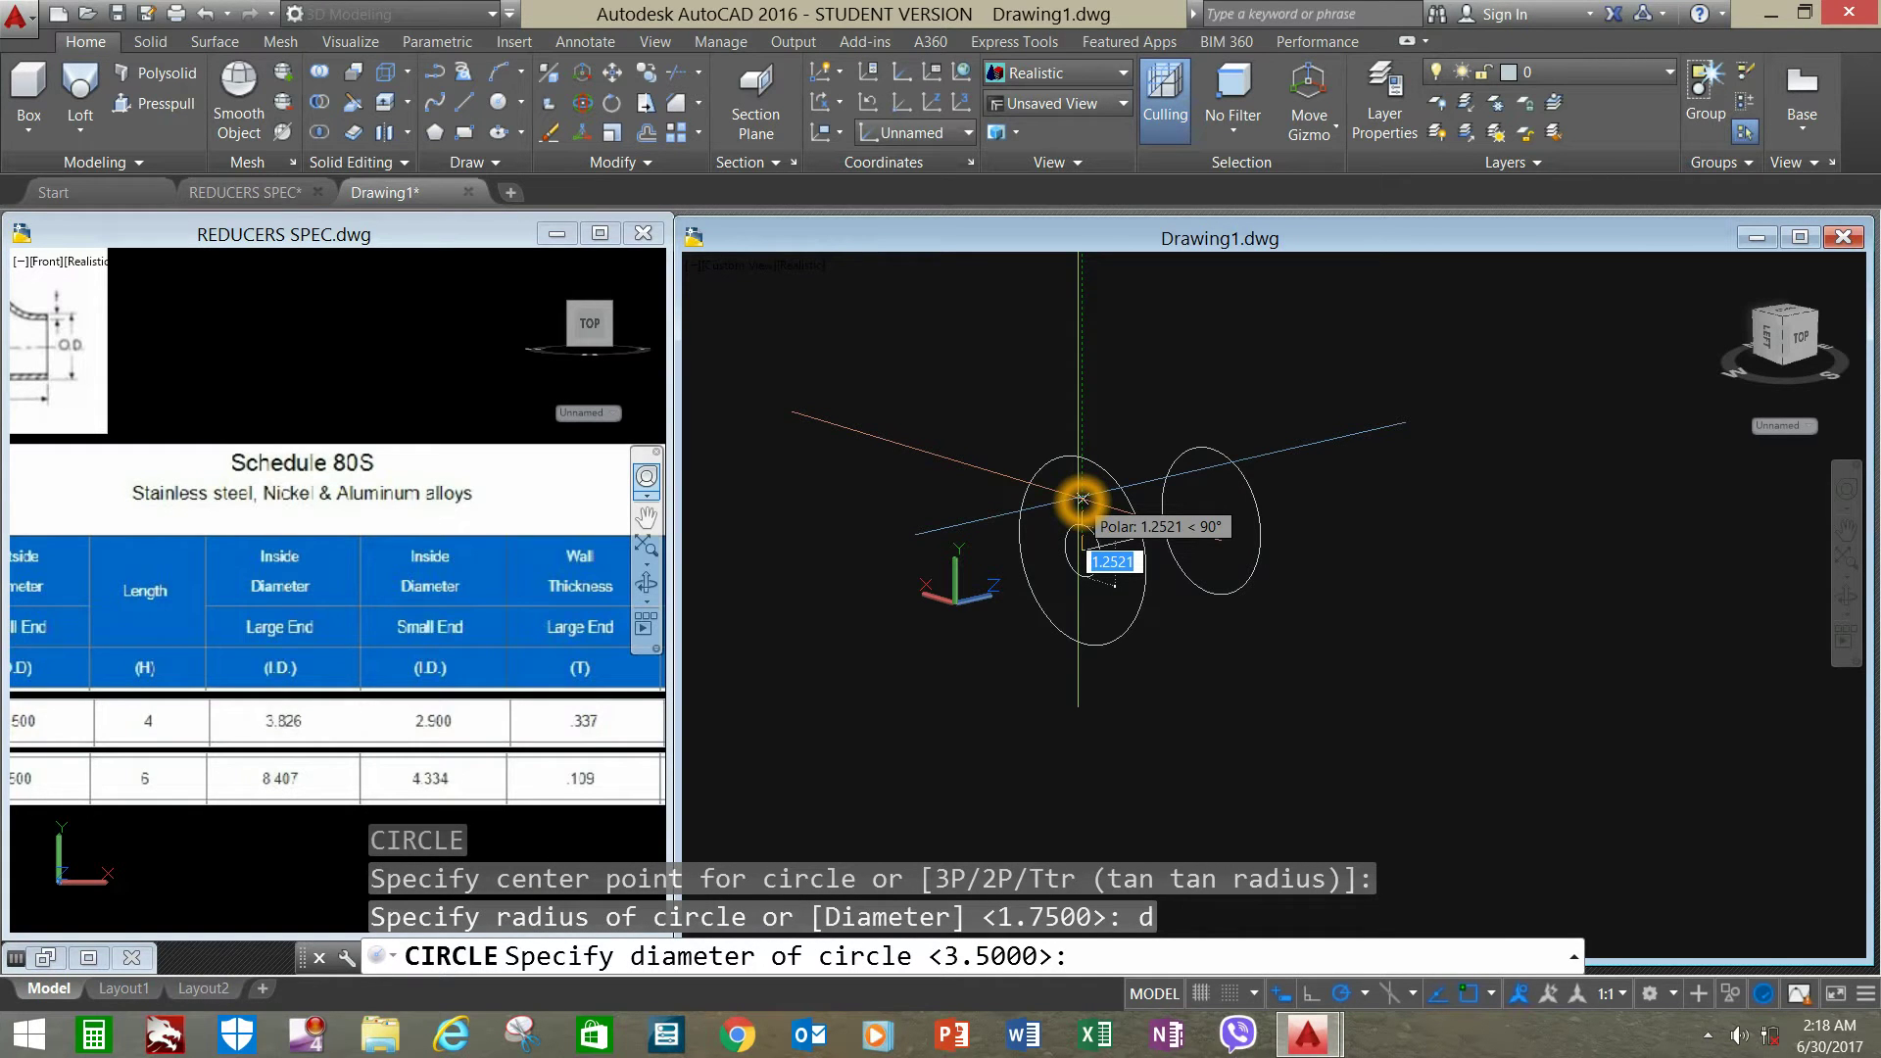
pyautogui.write('3.826')
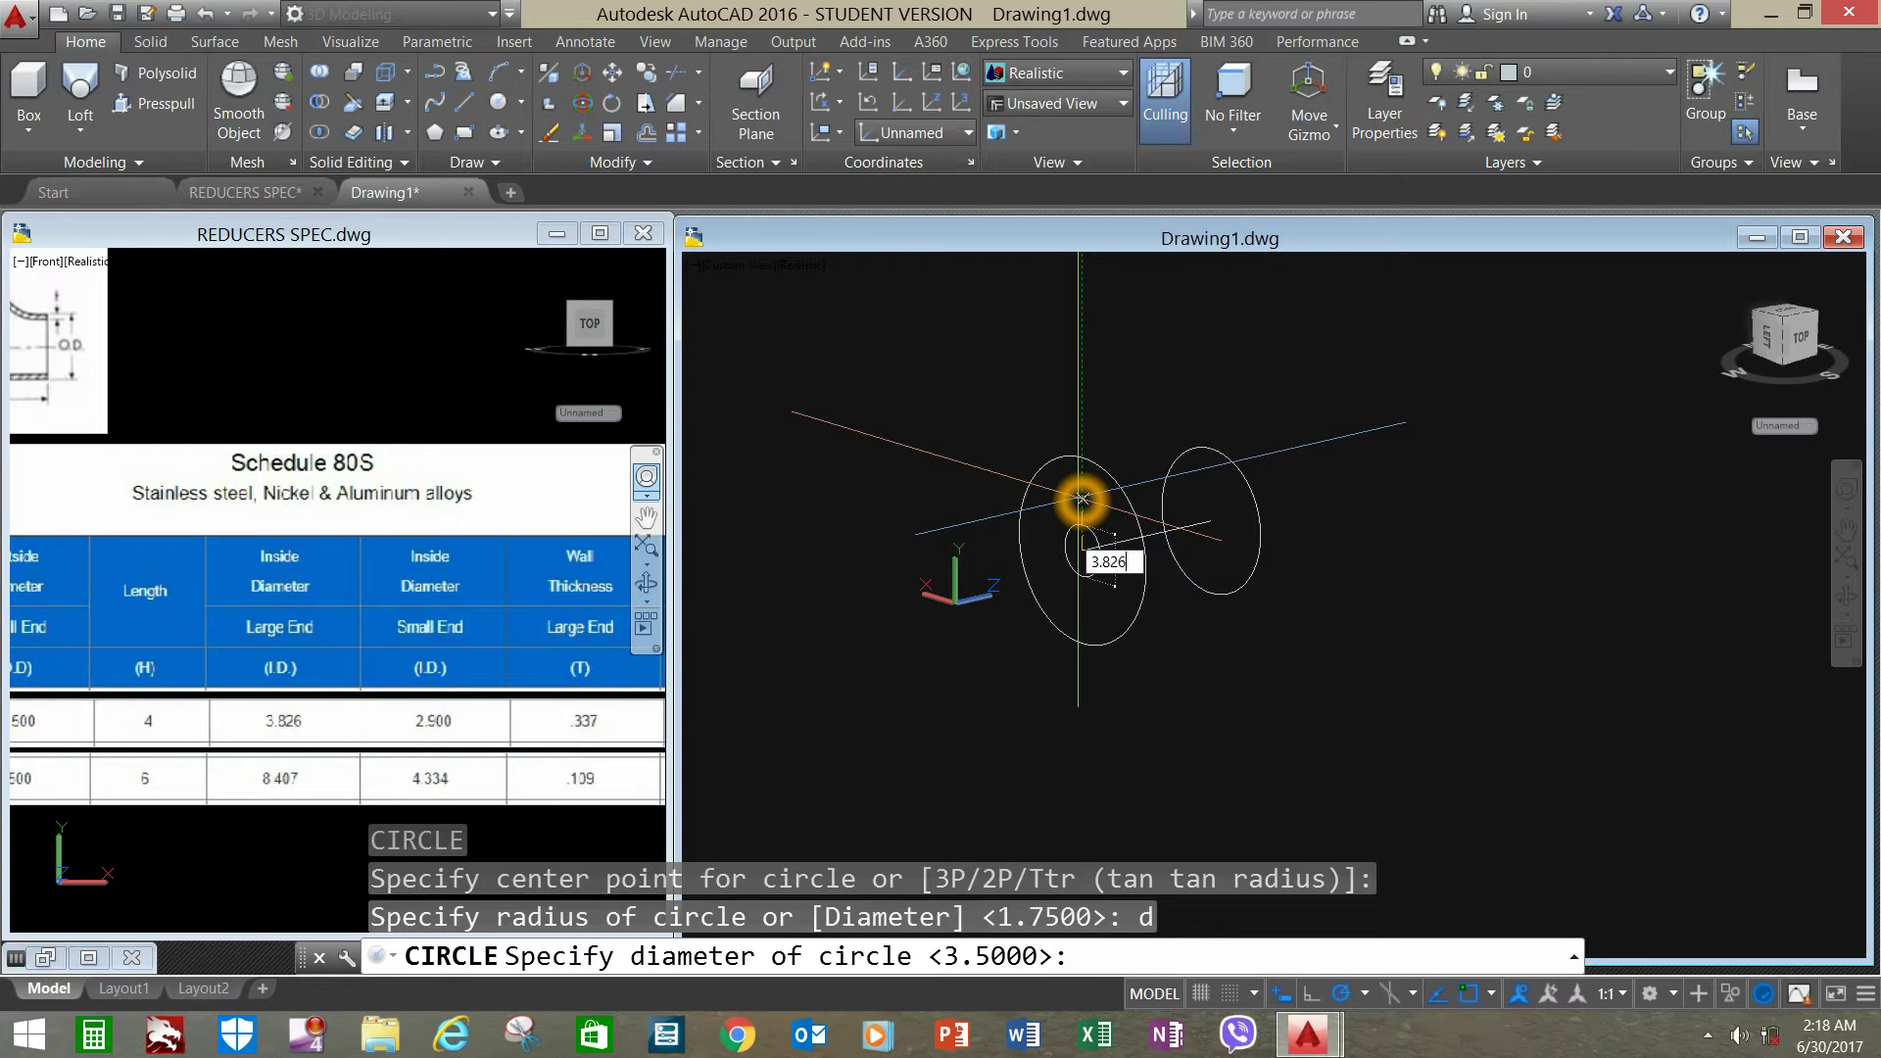
pyautogui.press('Return')
# - Draw a 2.9 diameter circle concentric with the 3.5 circle, using the small-end inside diameter from the spec table
pyautogui.rightClick(1063, 365)
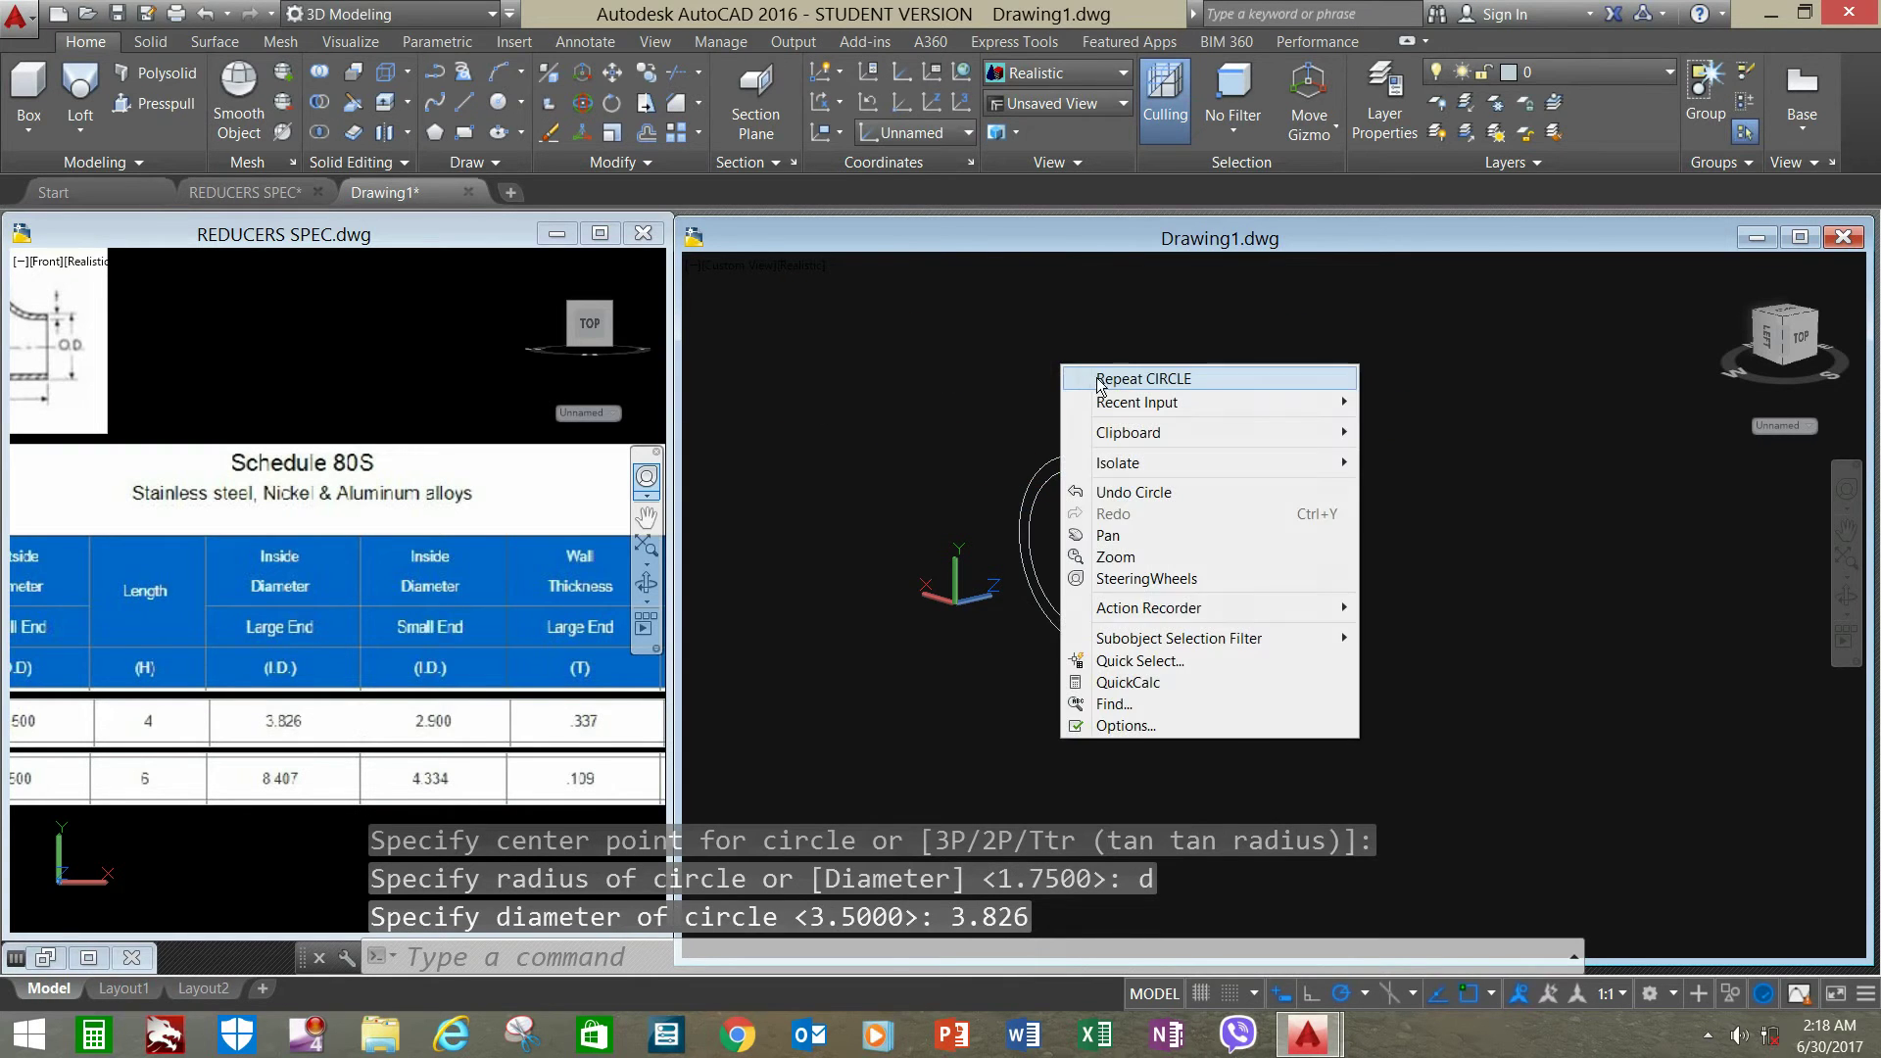
pyautogui.click(1098, 380)
pyautogui.click(1217, 525)
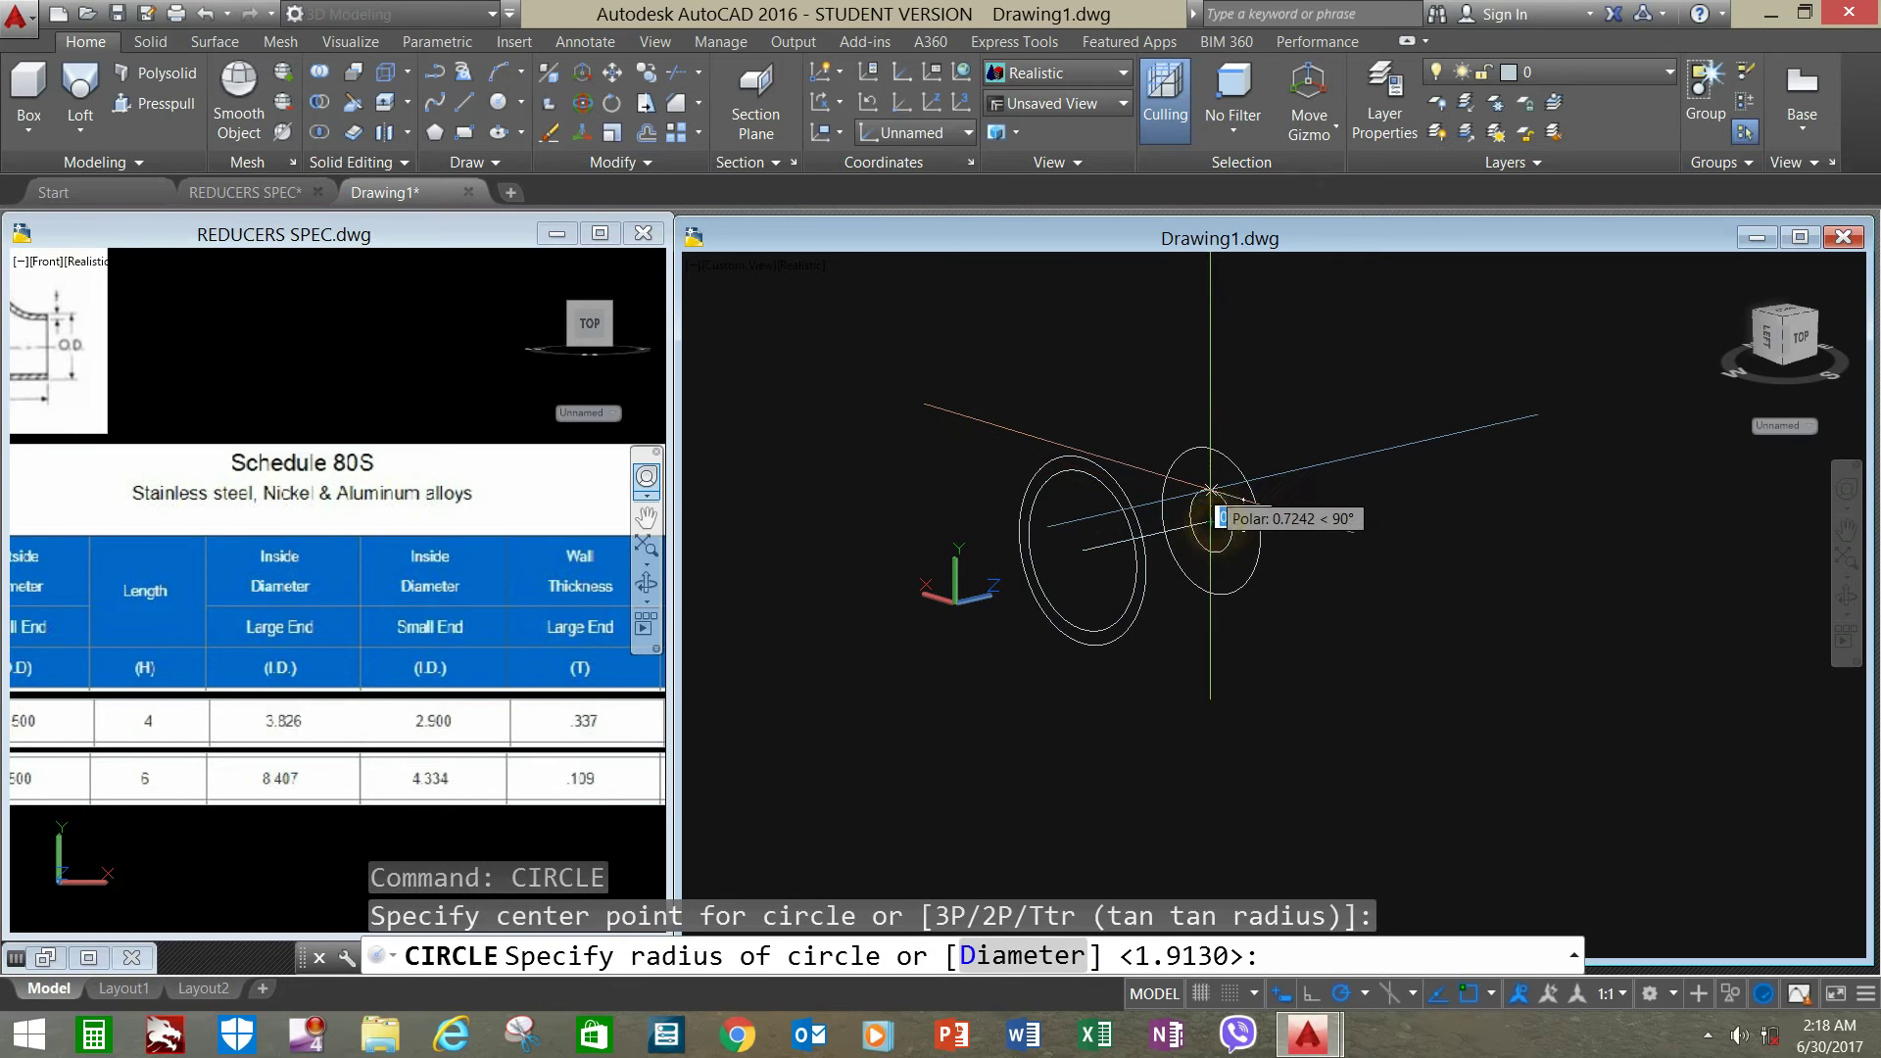
pyautogui.write('d')
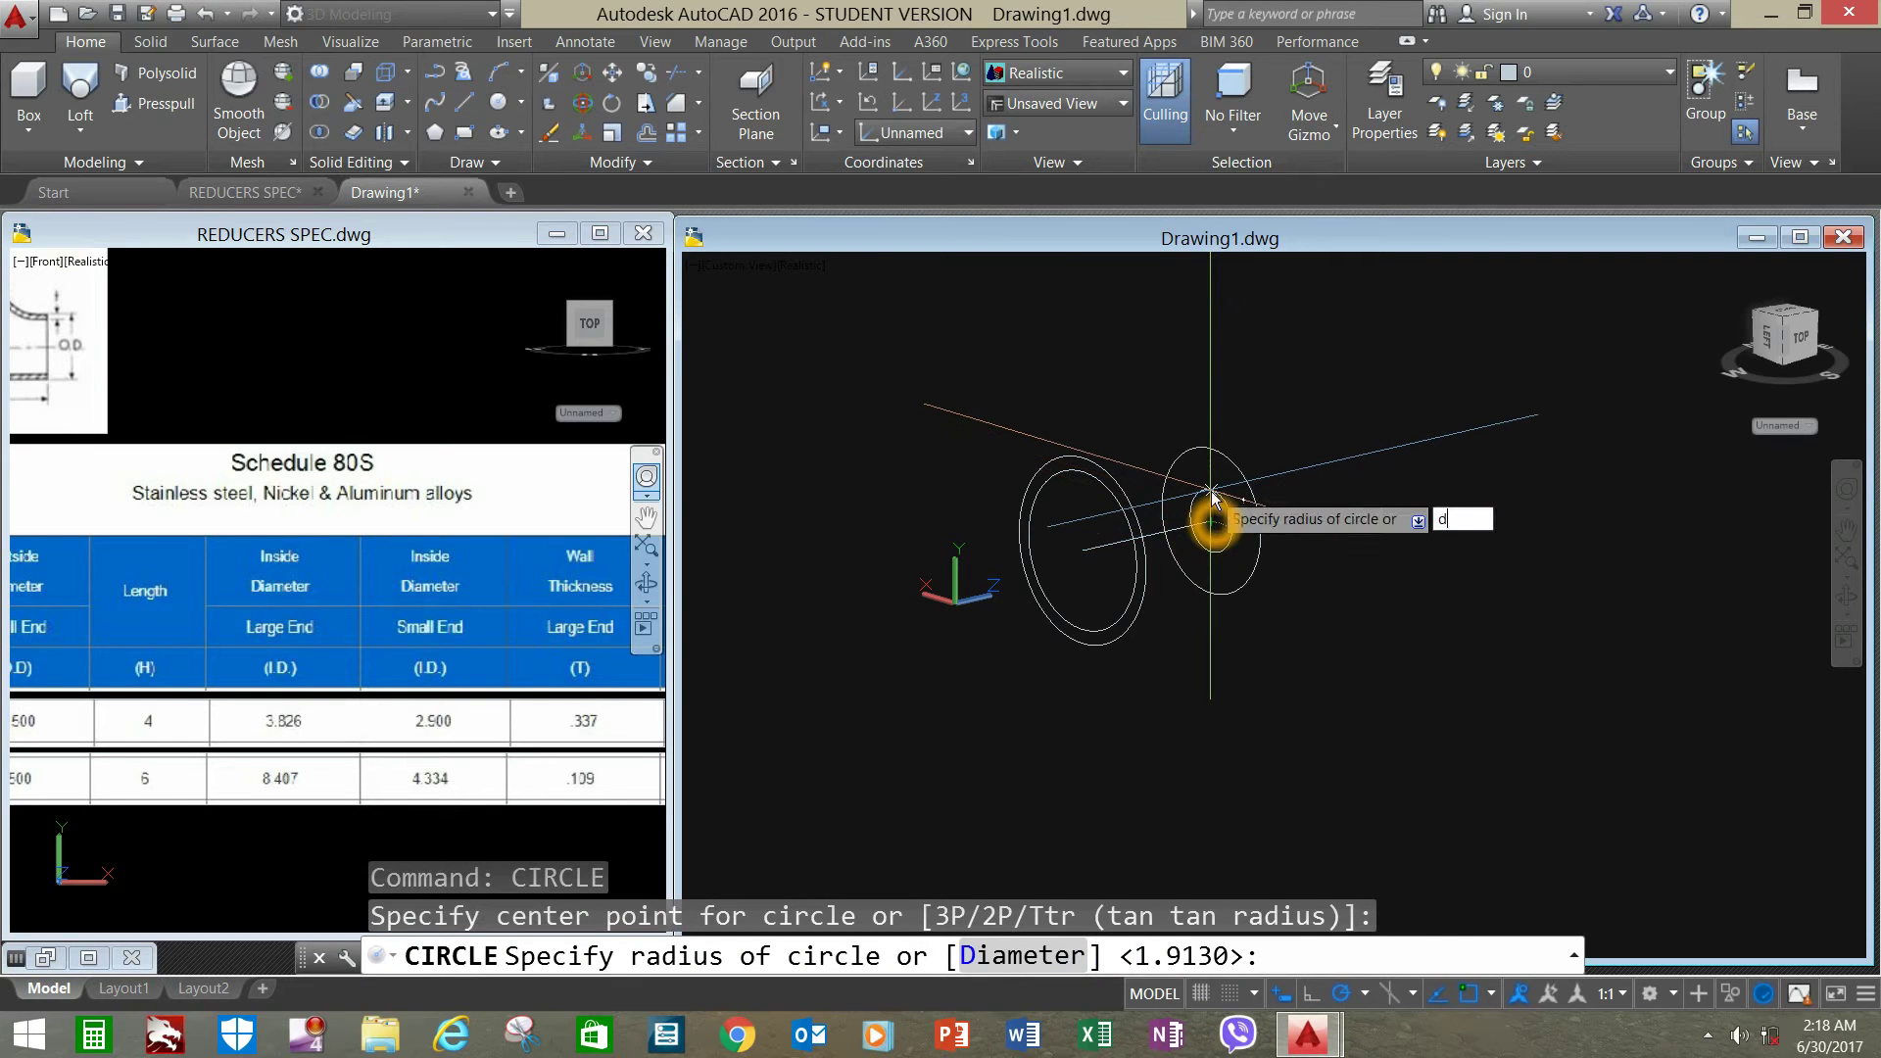
pyautogui.press('Return')
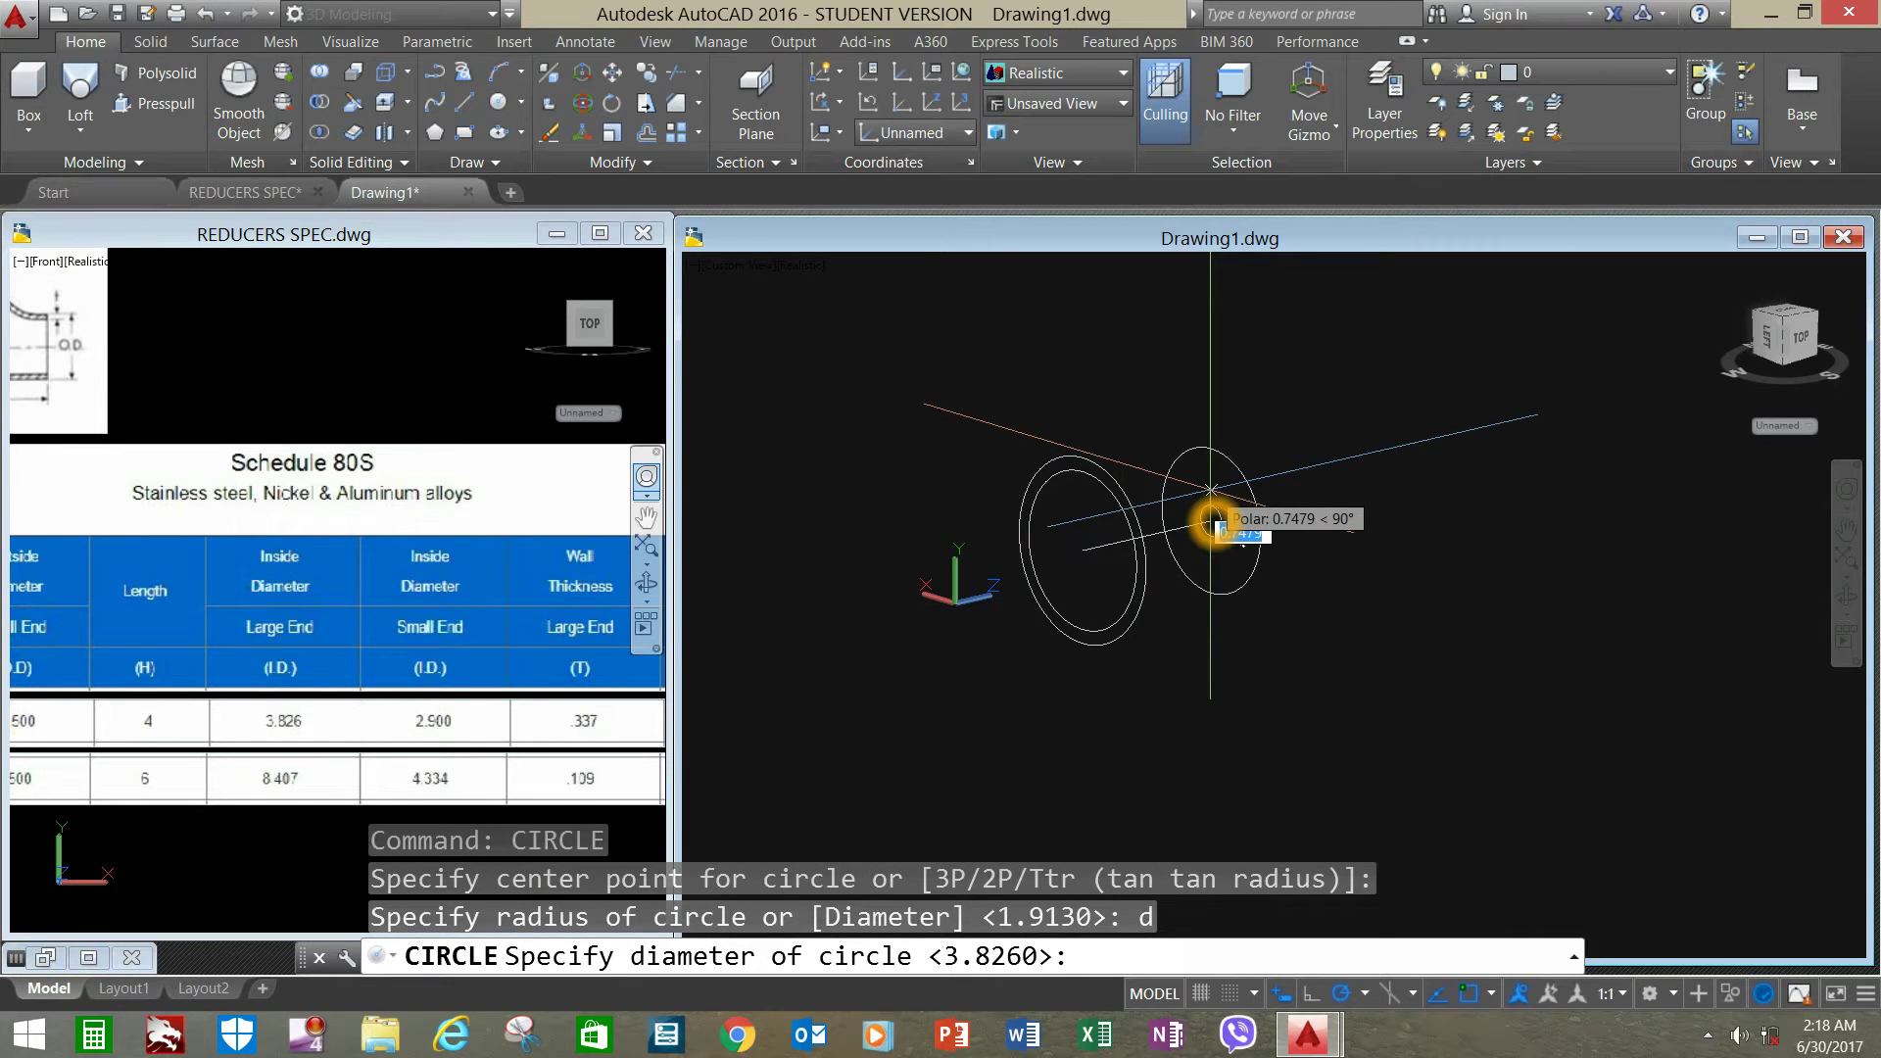
pyautogui.write('2.9')
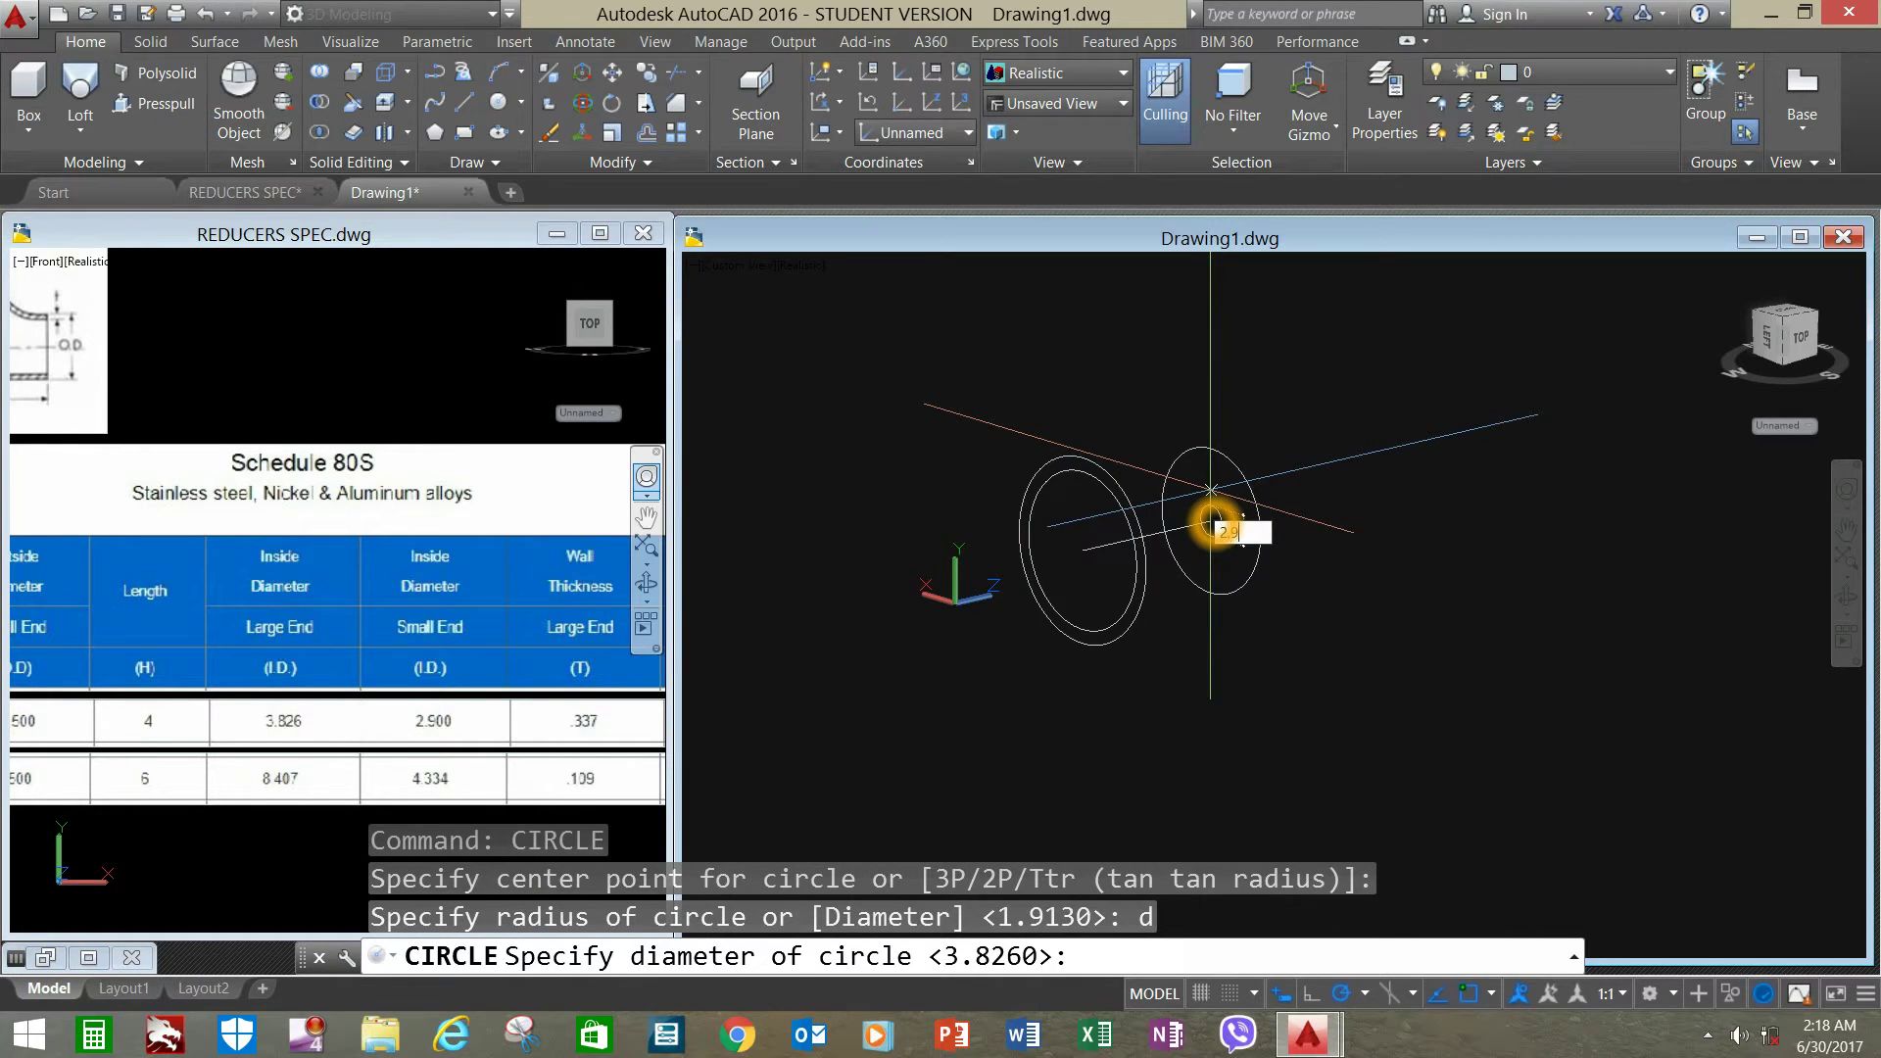
pyautogui.press('Return')
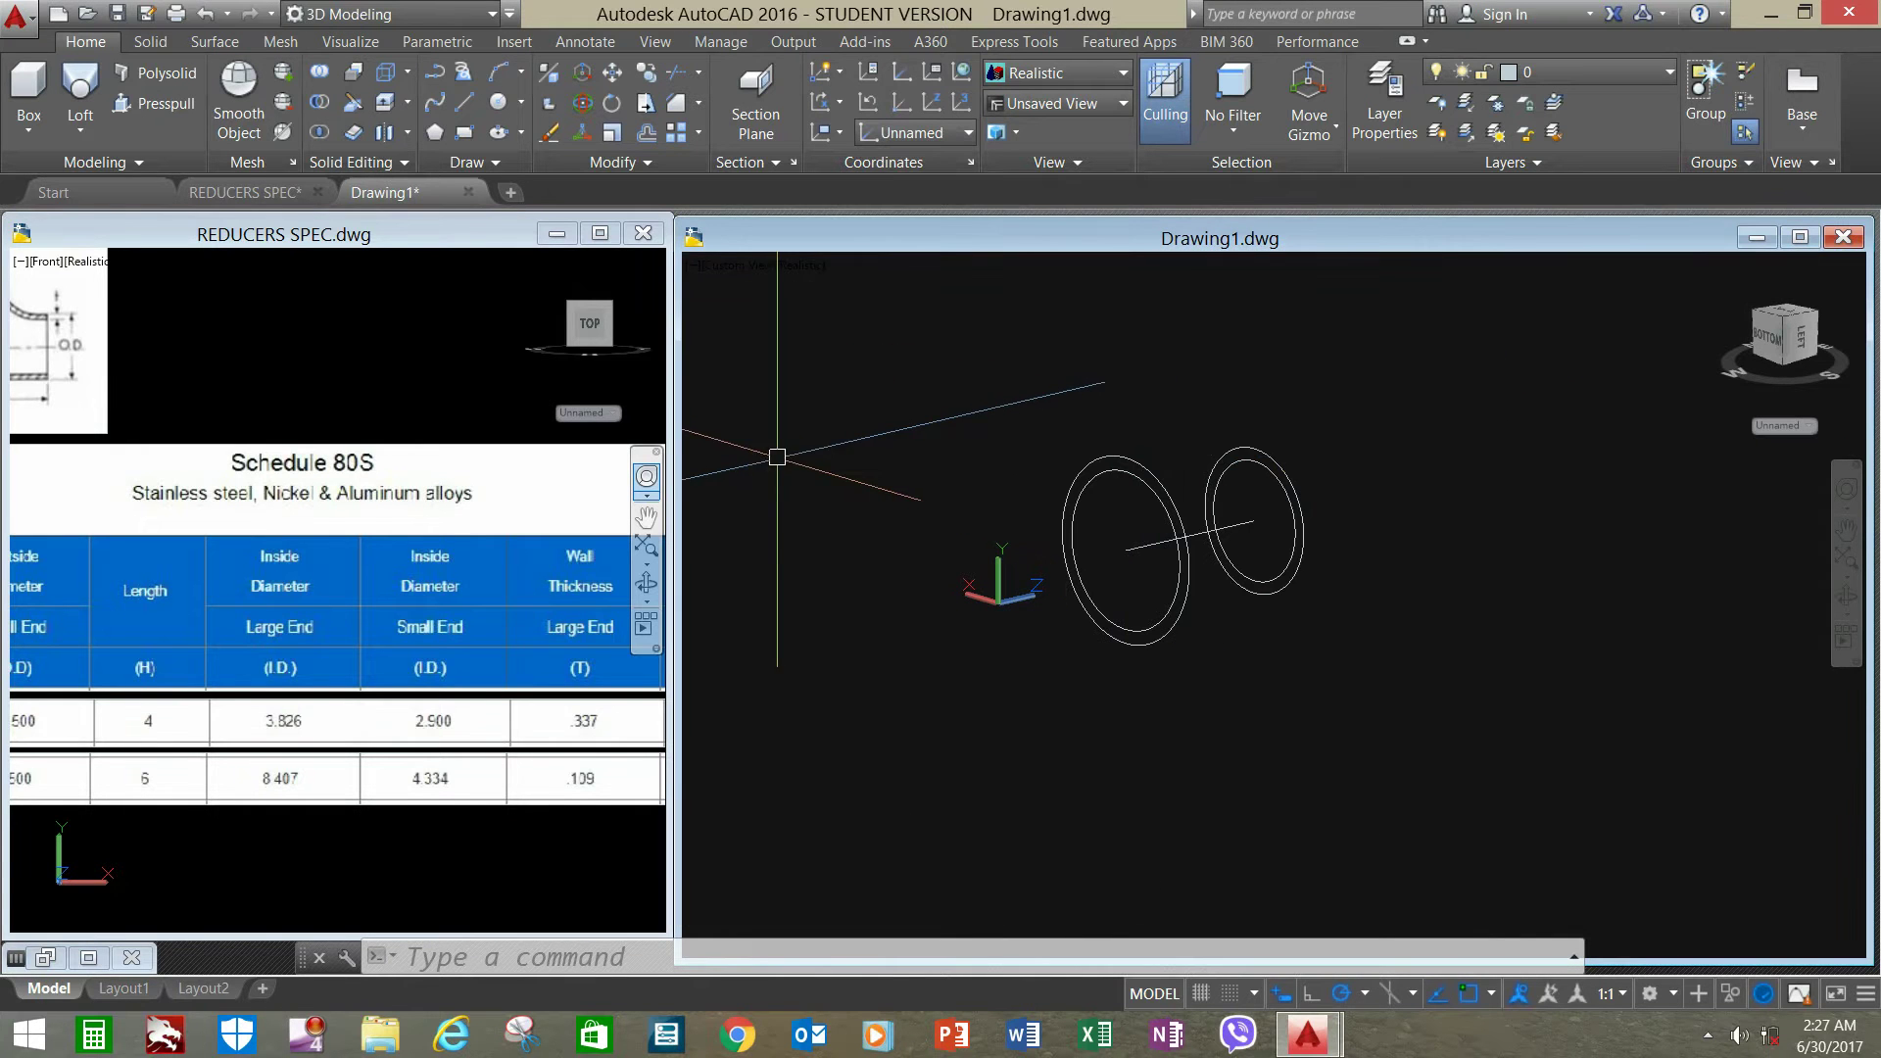
# - Loft a solid from the large outside-diameter circle to the small one, using cross sections only and Normal to all sections
pyautogui.click(81, 131)
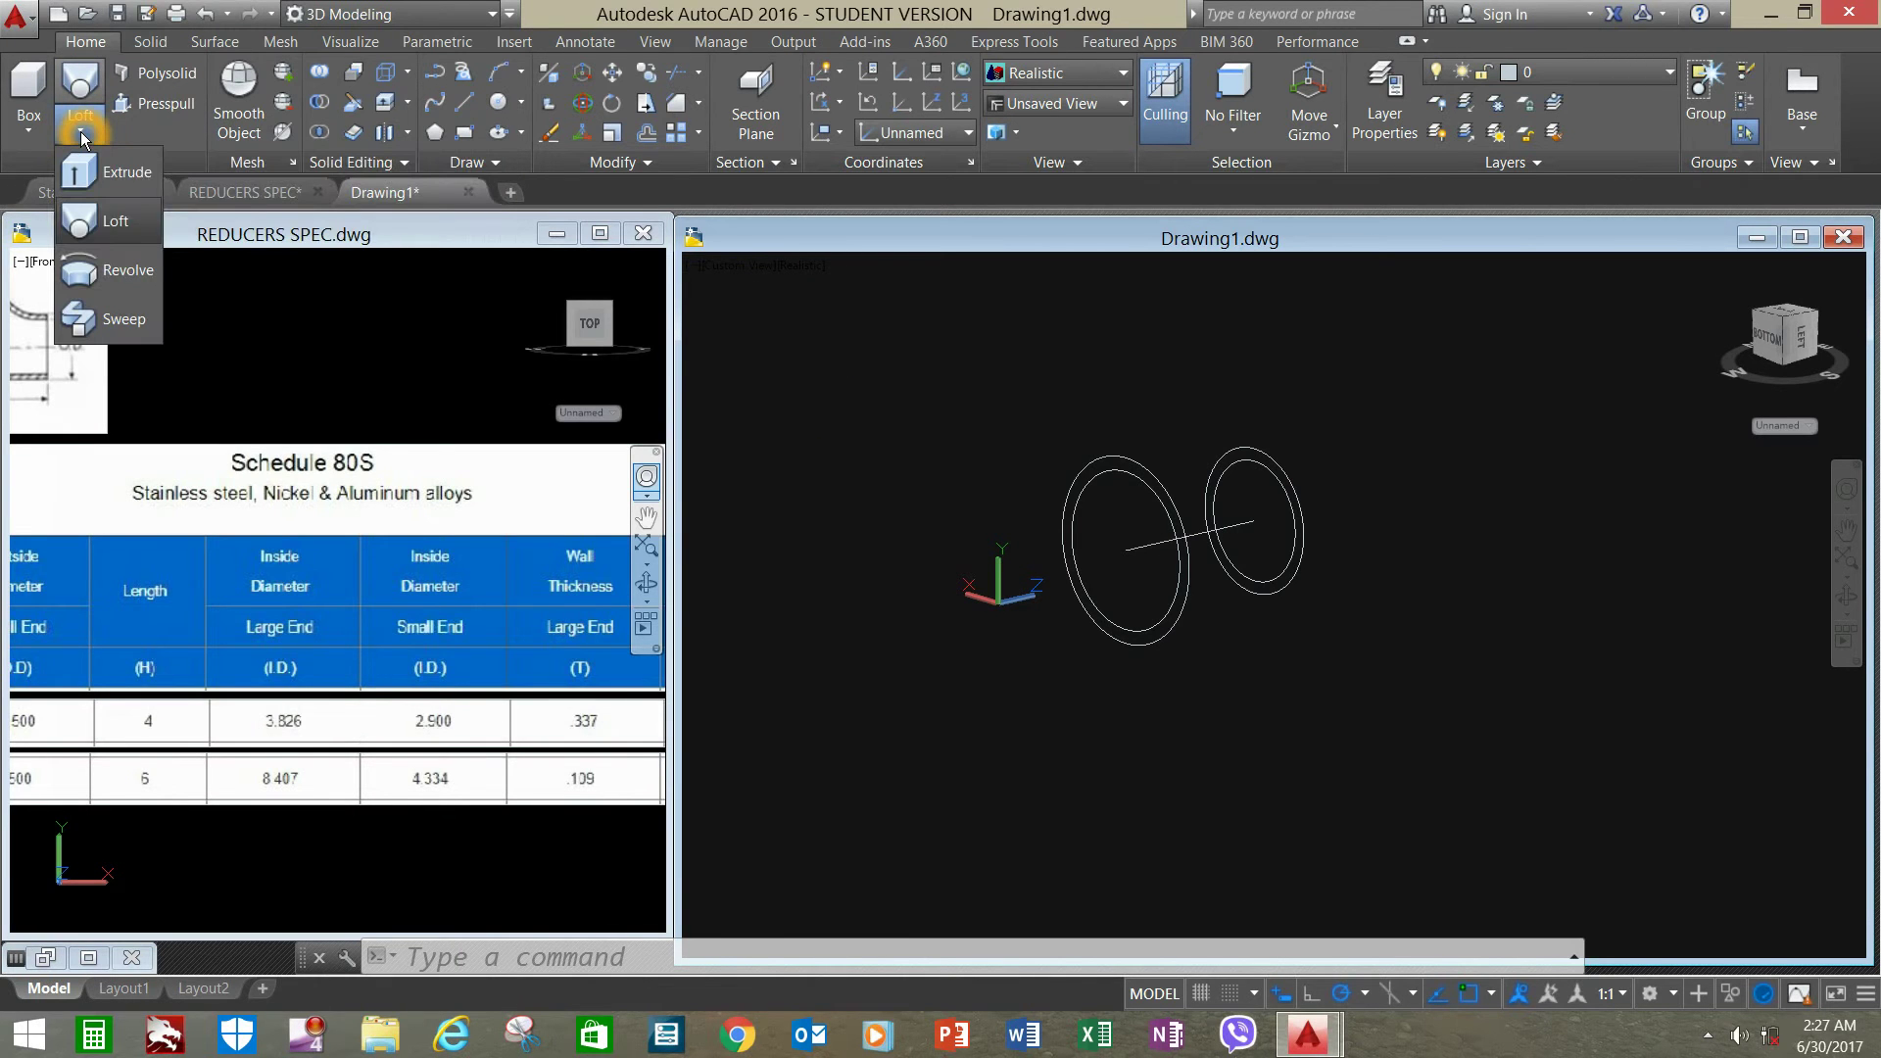
pyautogui.click(112, 226)
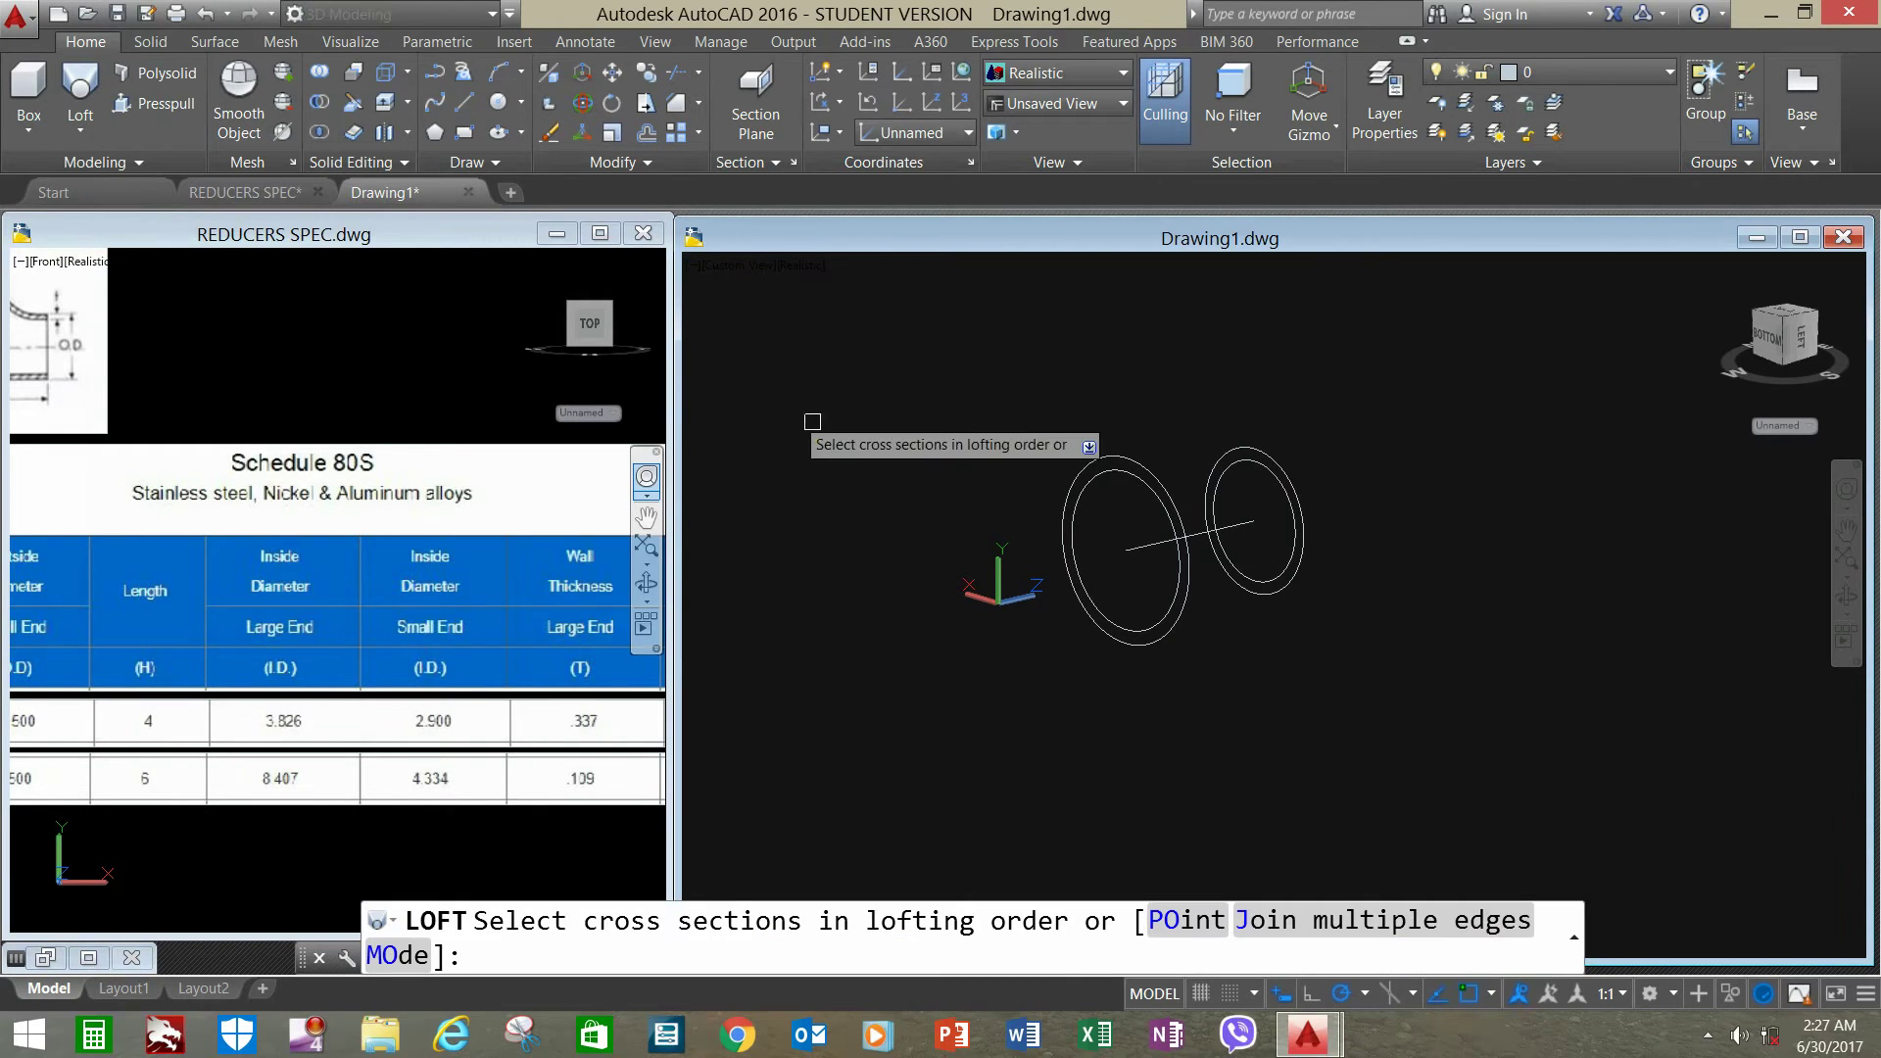
pyautogui.click(1099, 456)
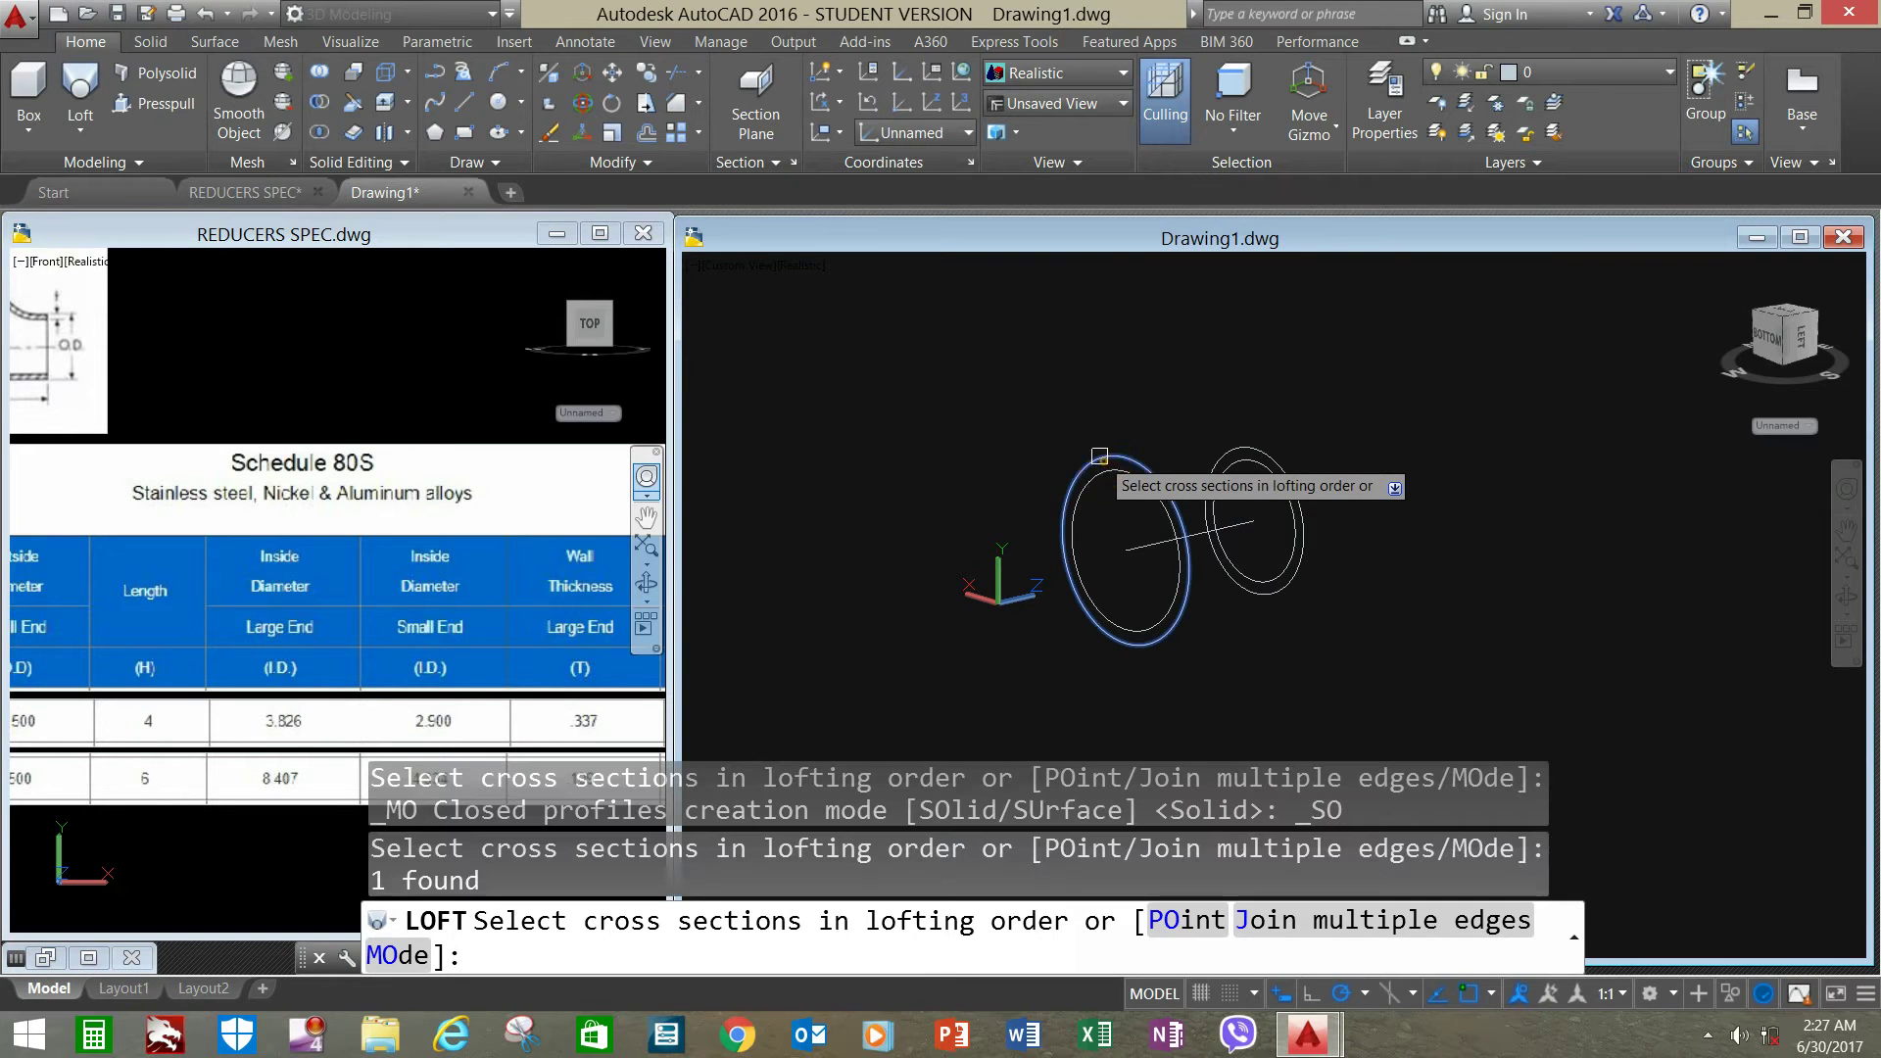
pyautogui.click(1248, 443)
pyautogui.rightClick(1206, 391)
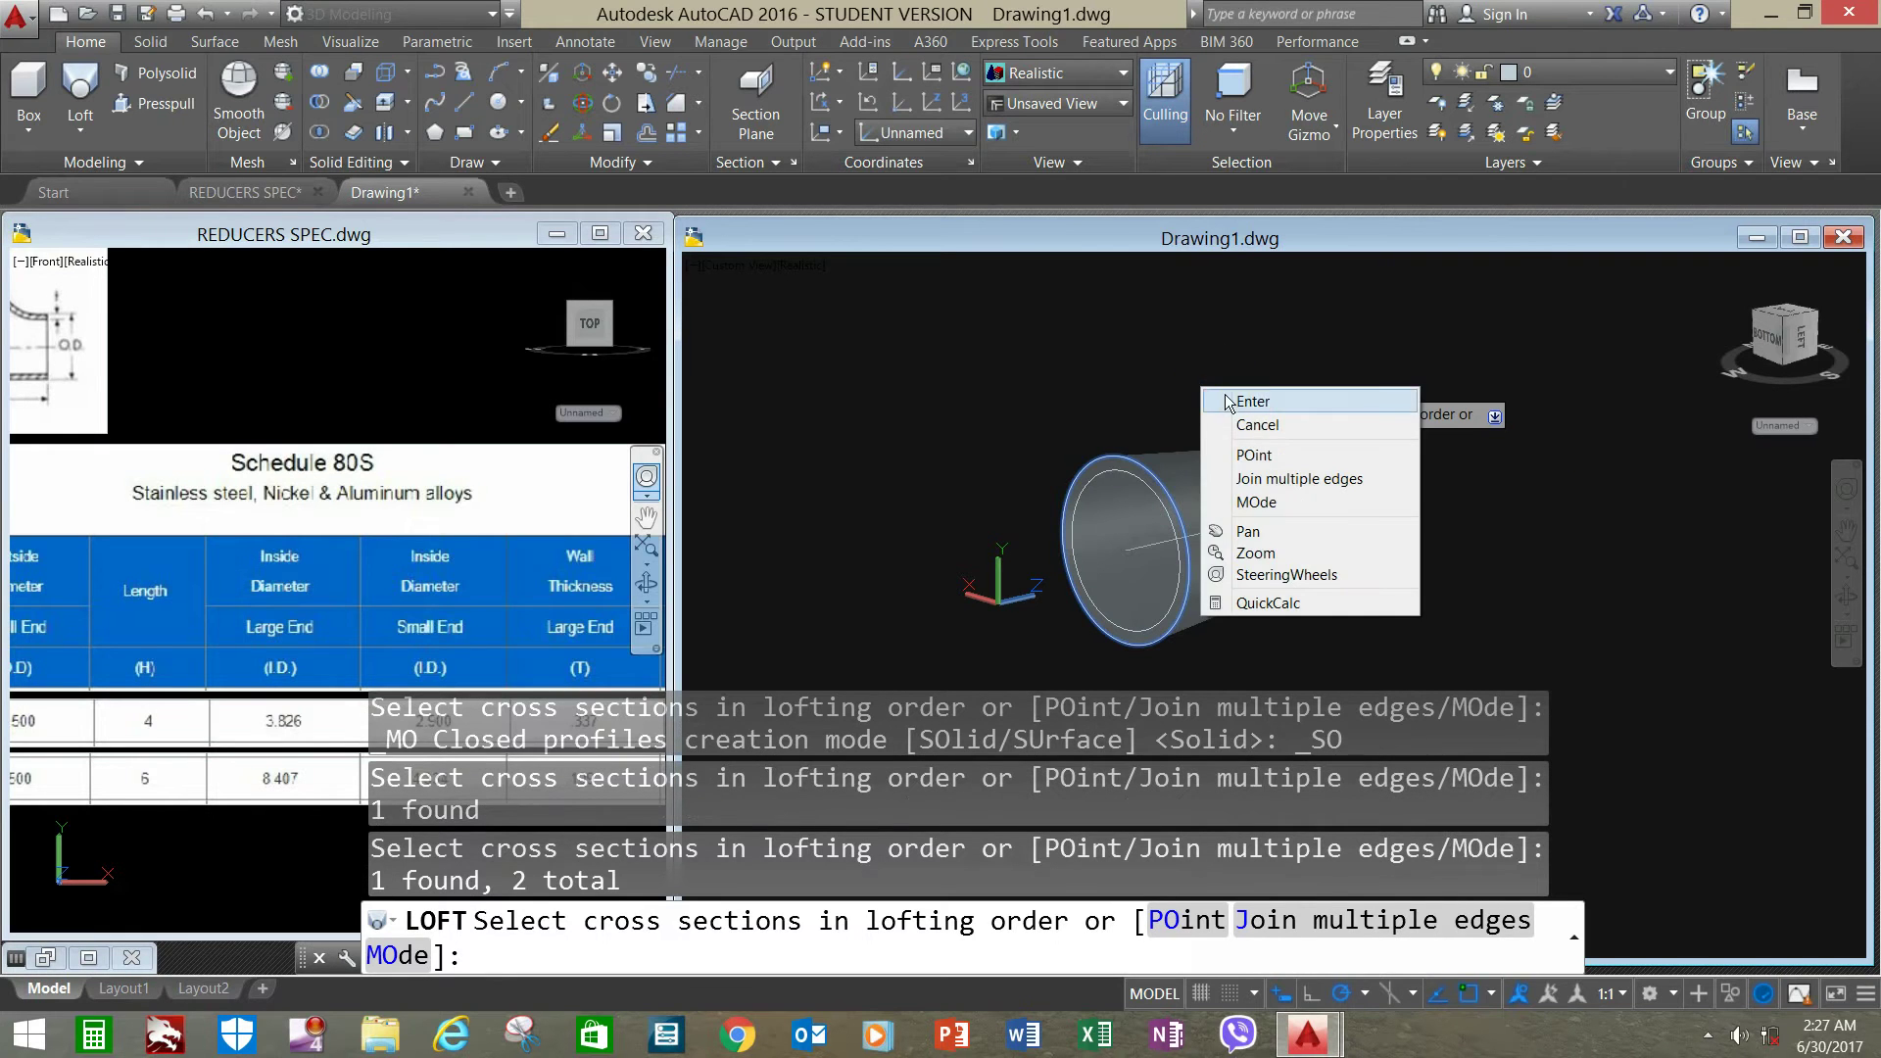
pyautogui.click(1245, 402)
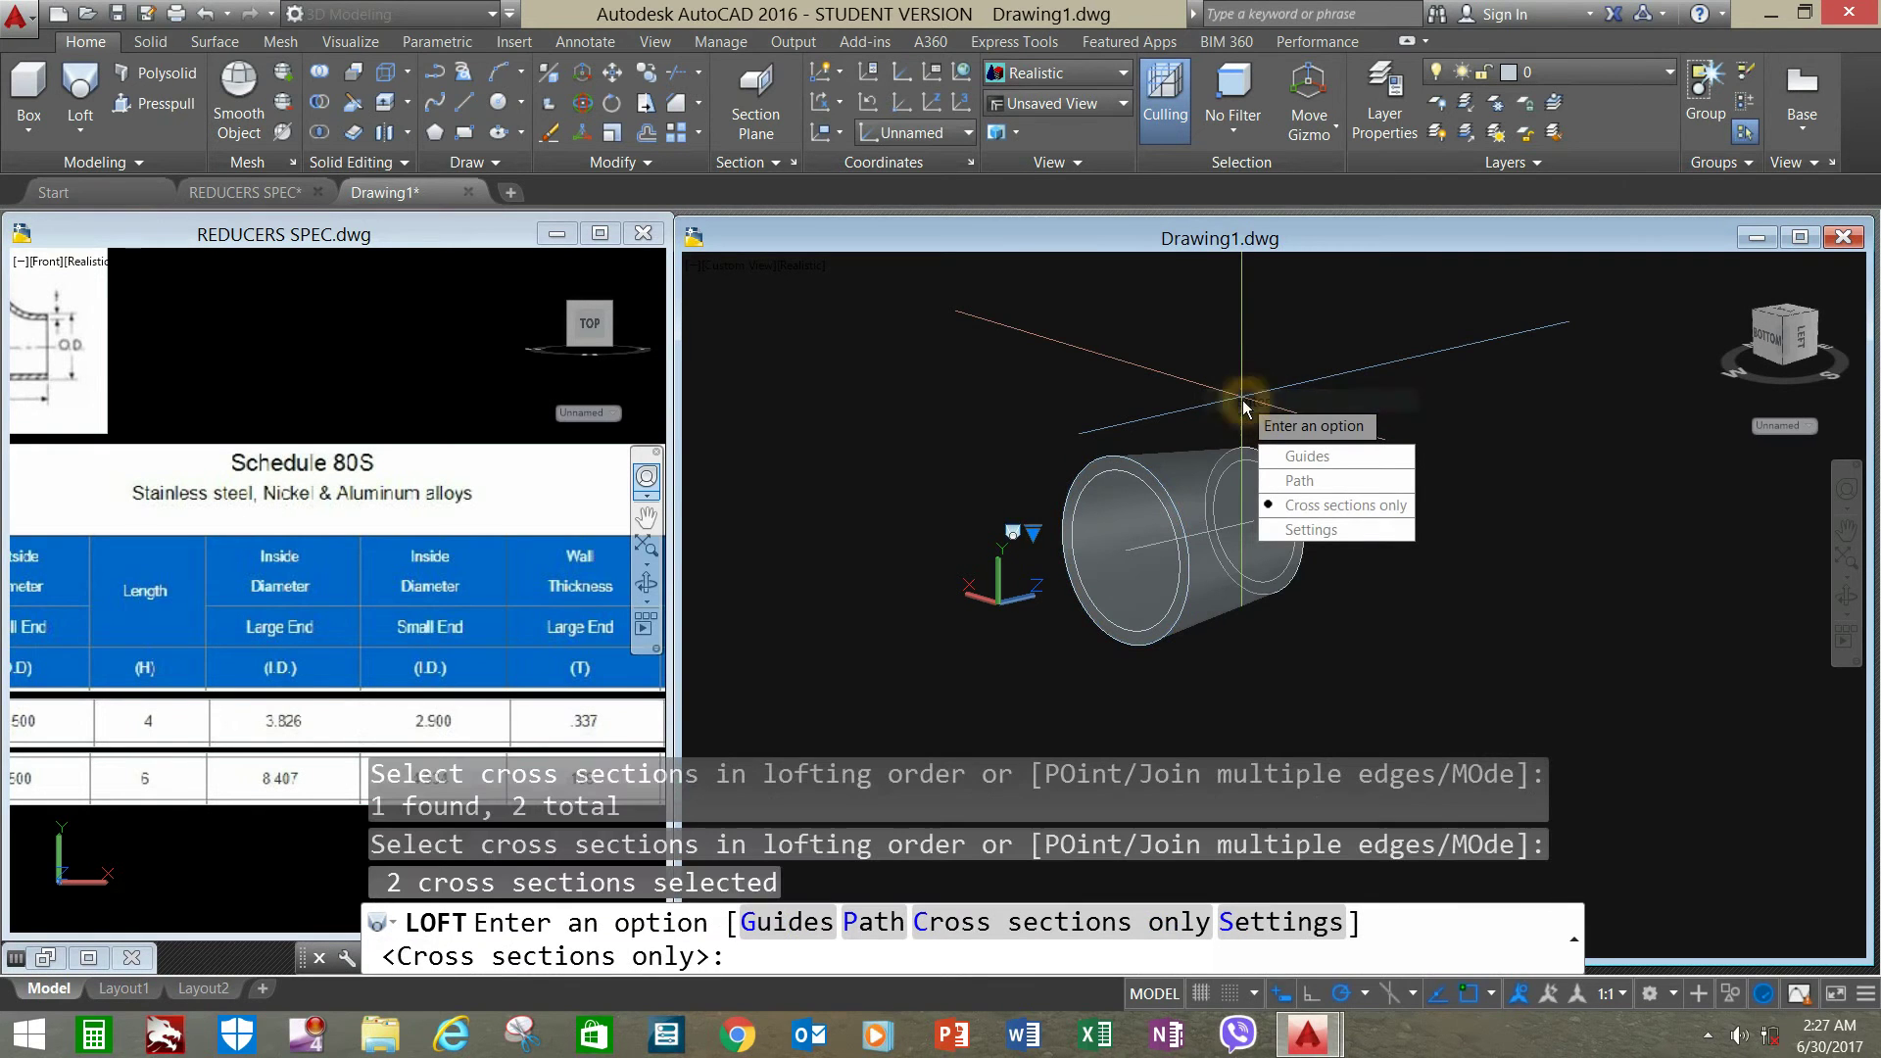
pyautogui.click(1034, 535)
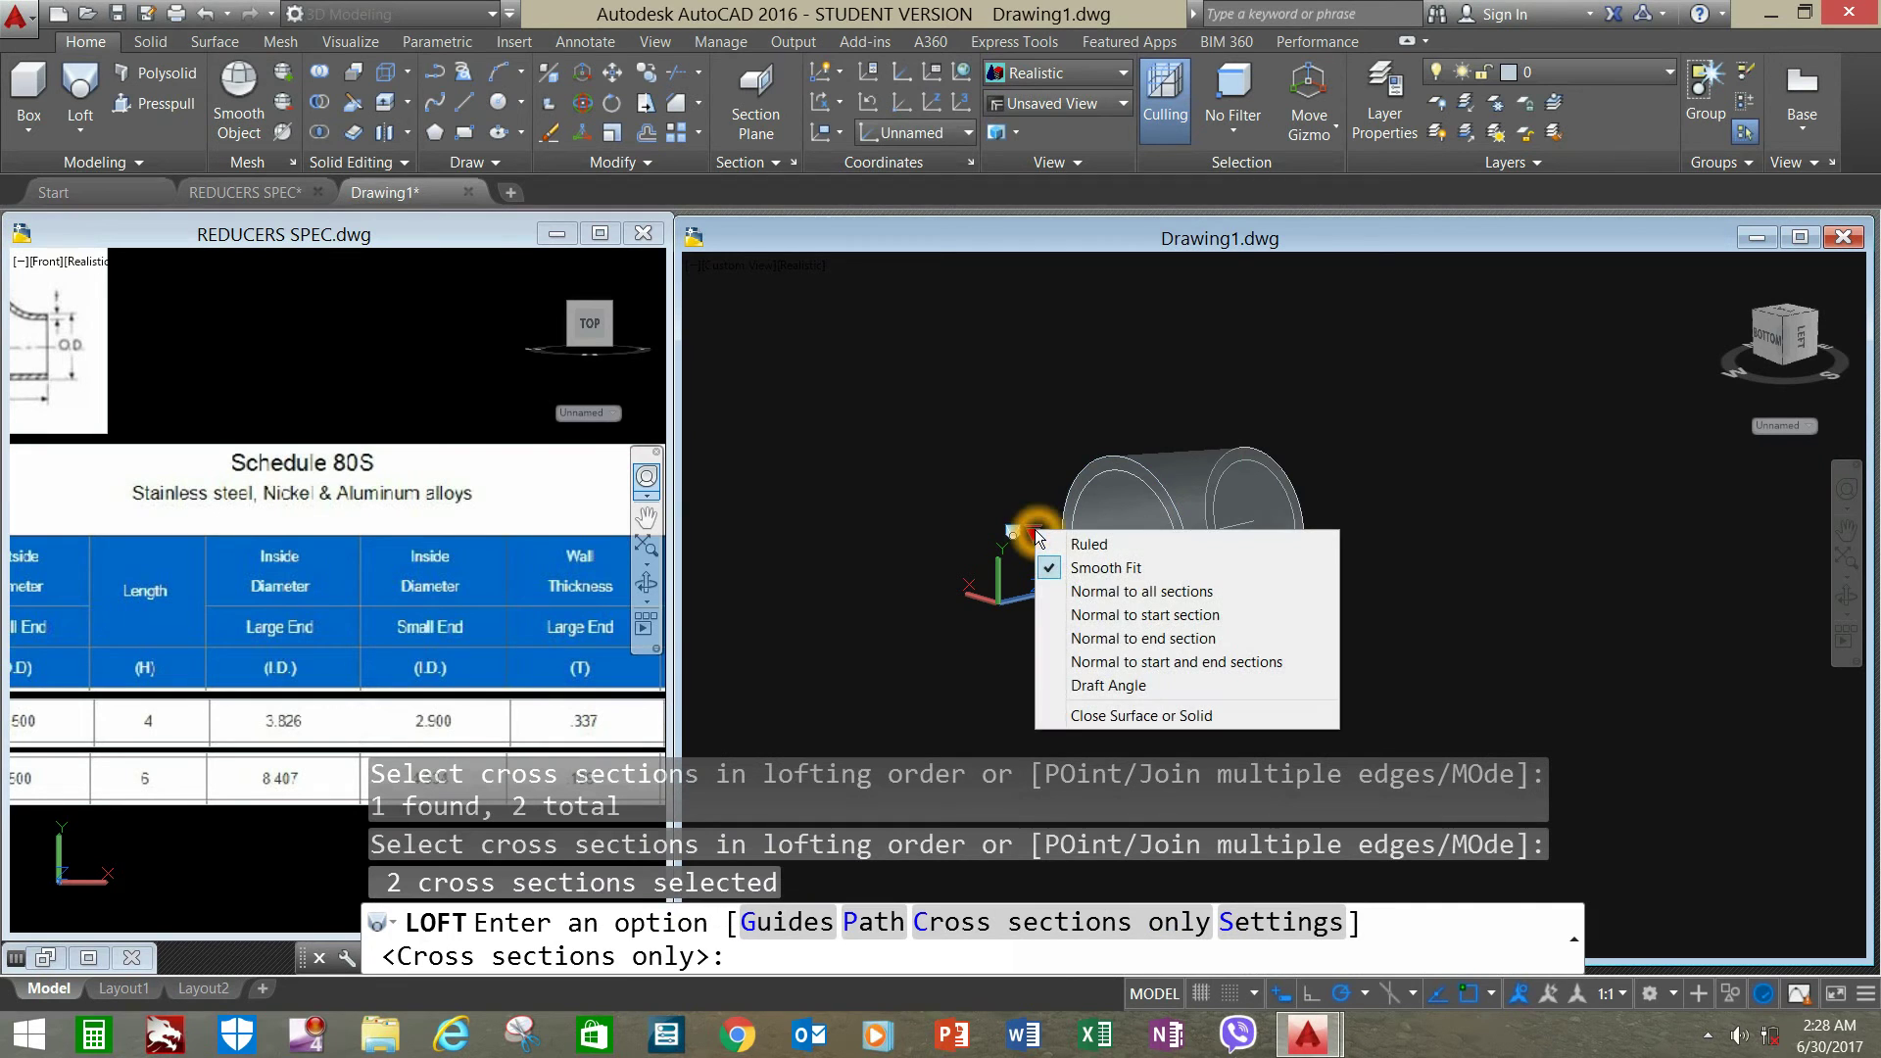
pyautogui.click(1056, 596)
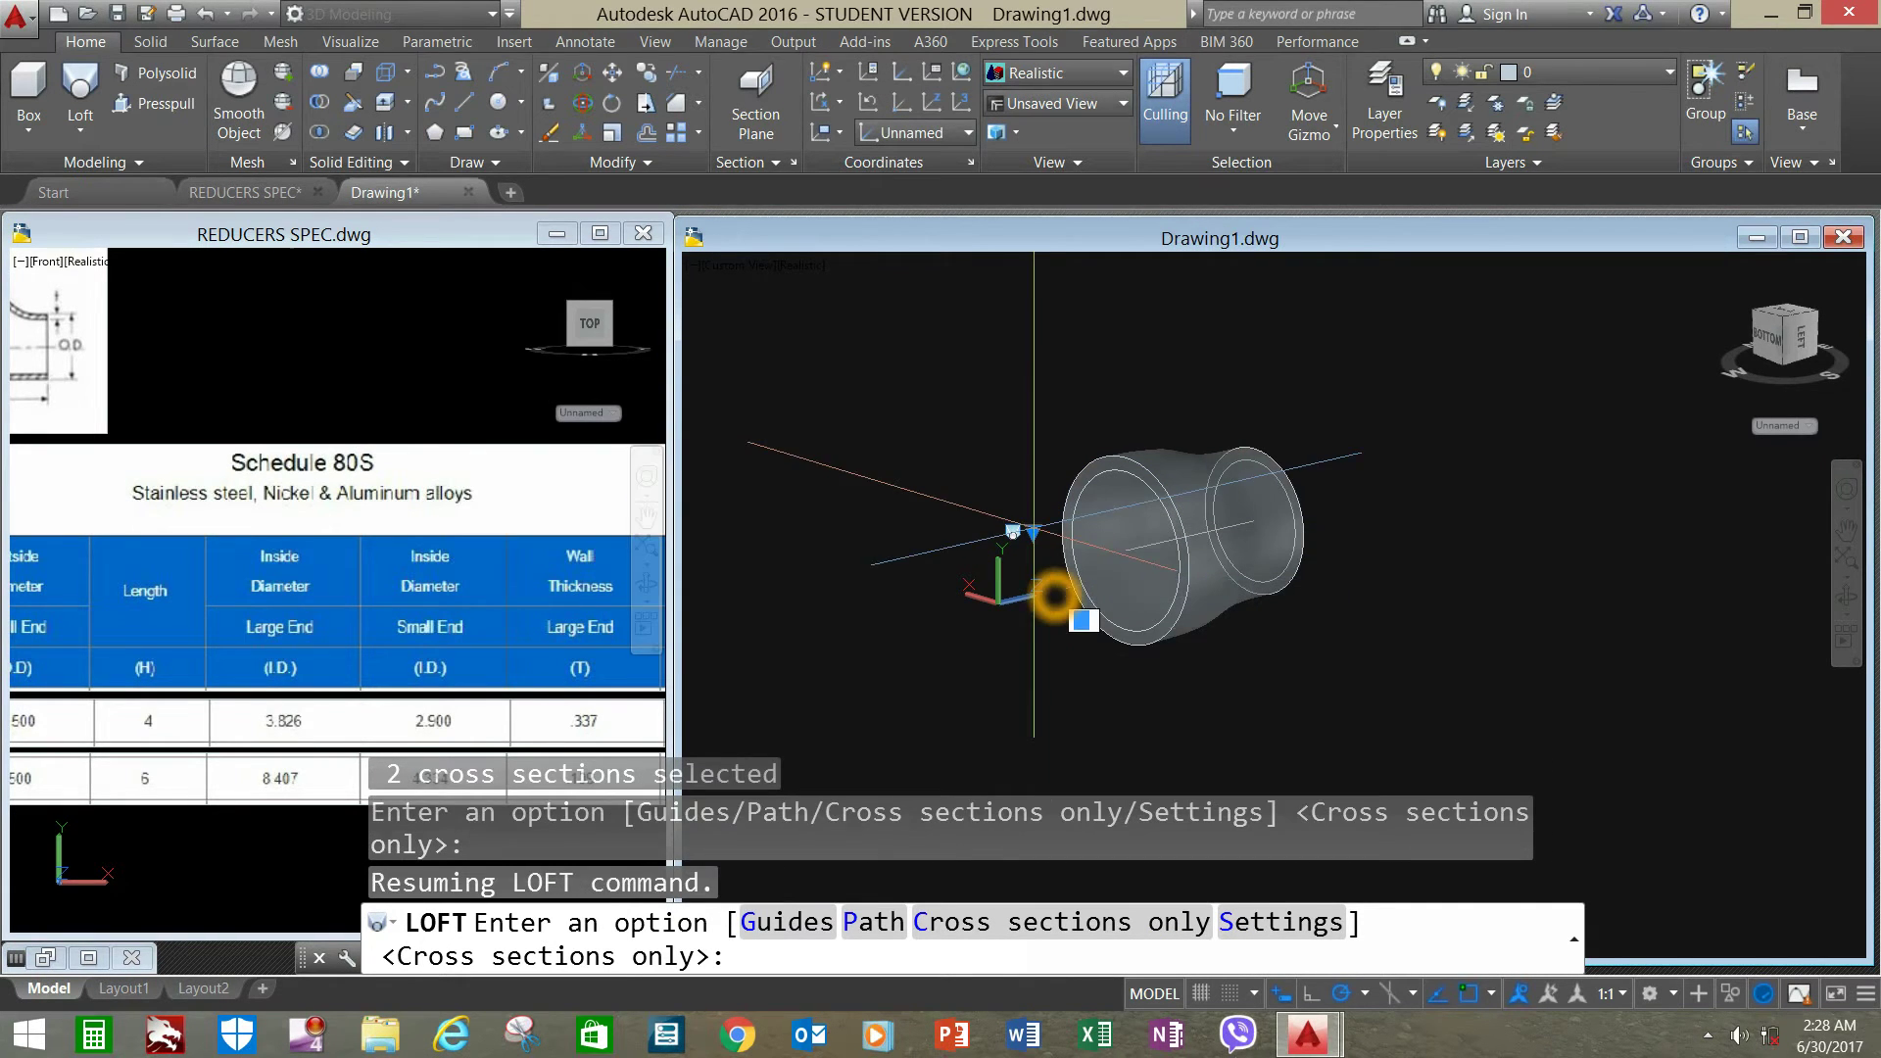
pyautogui.rightClick(1369, 474)
pyautogui.click(1422, 489)
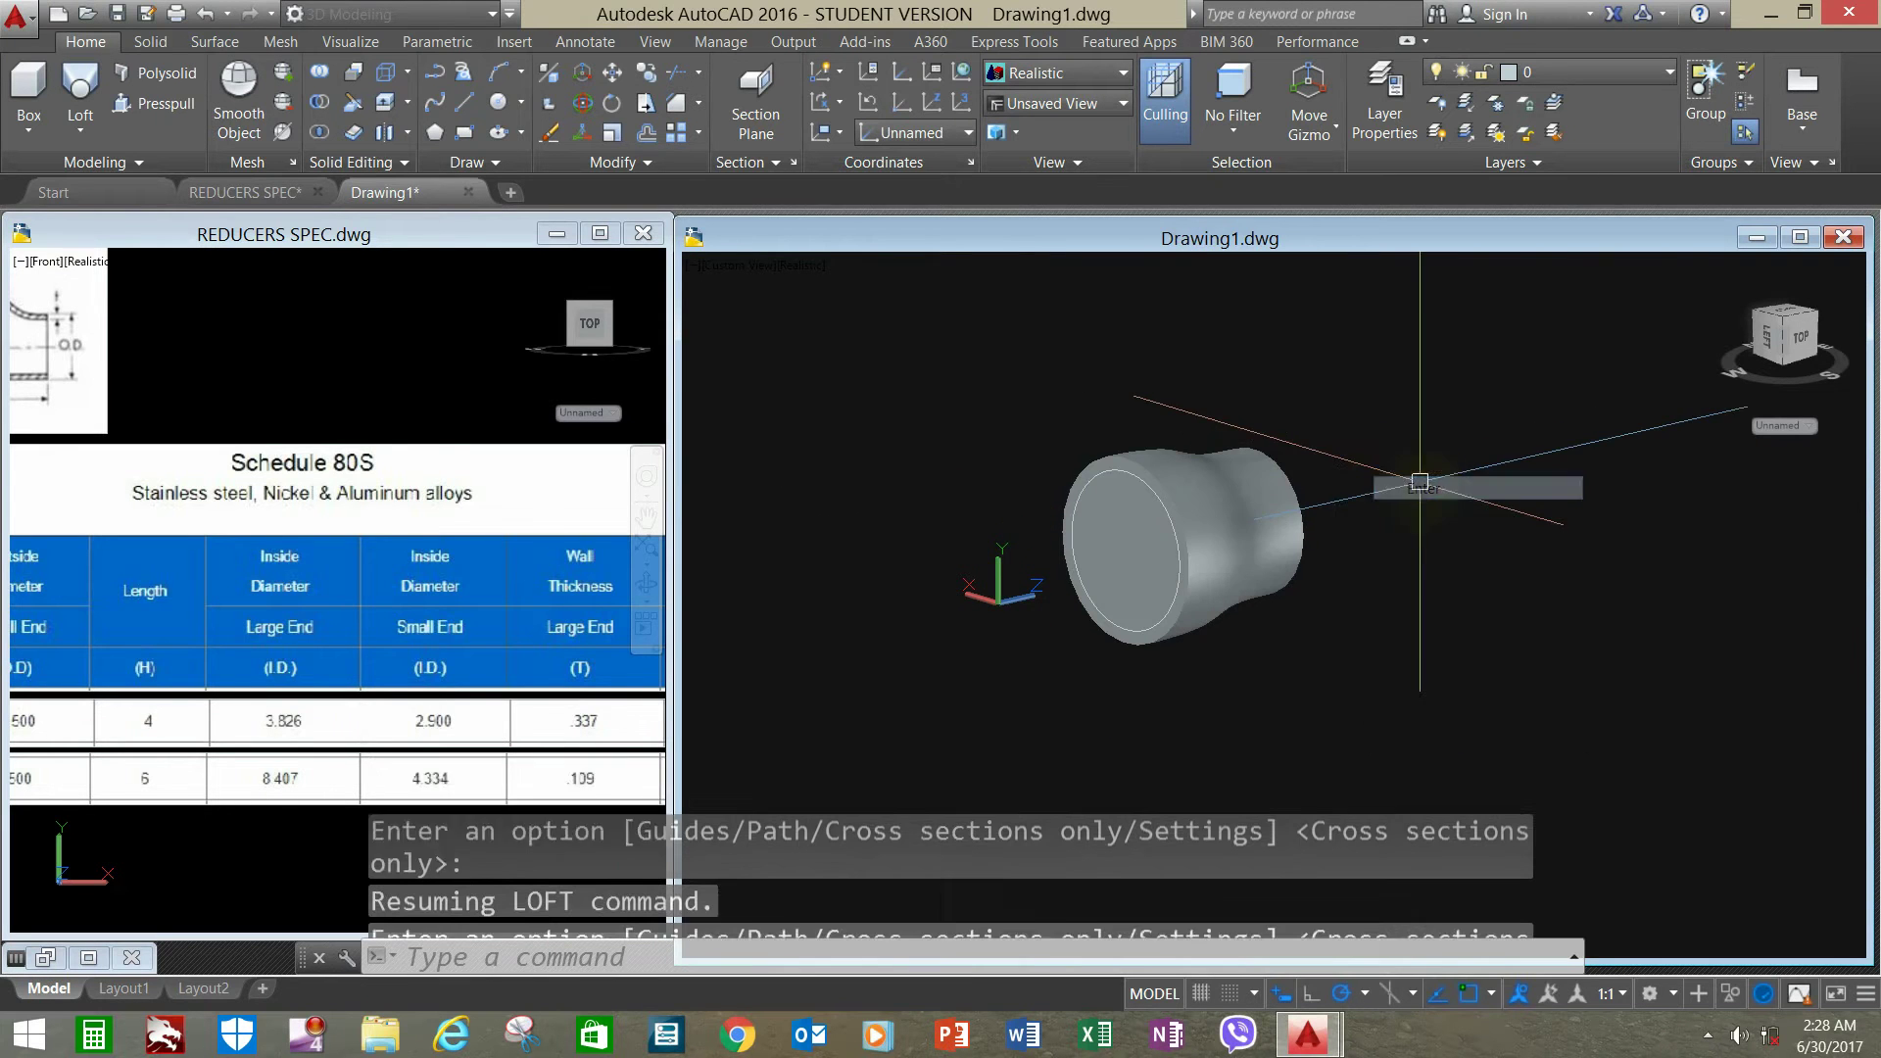
# - Switch the visual style to 2D Wireframe and loft a solid between the two inside-diameter circles with Normal to all sections
pyautogui.click(794, 268)
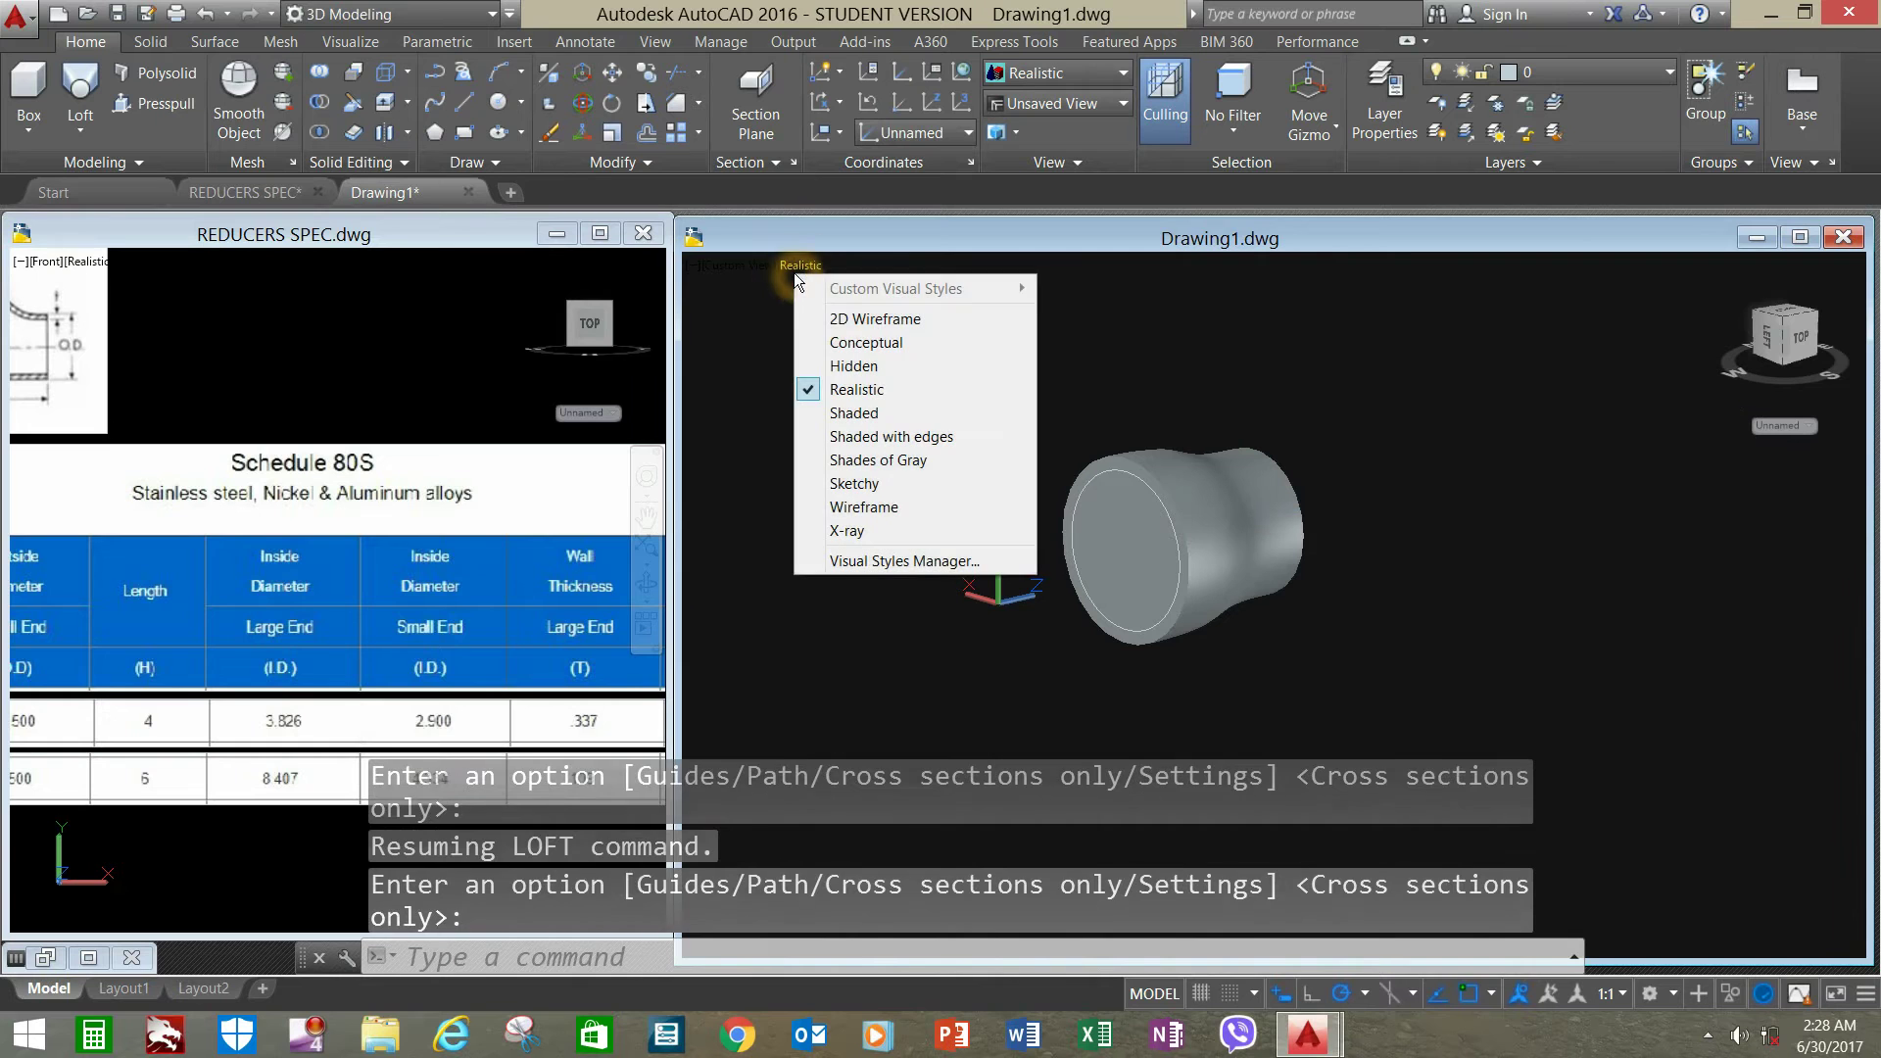
pyautogui.click(840, 321)
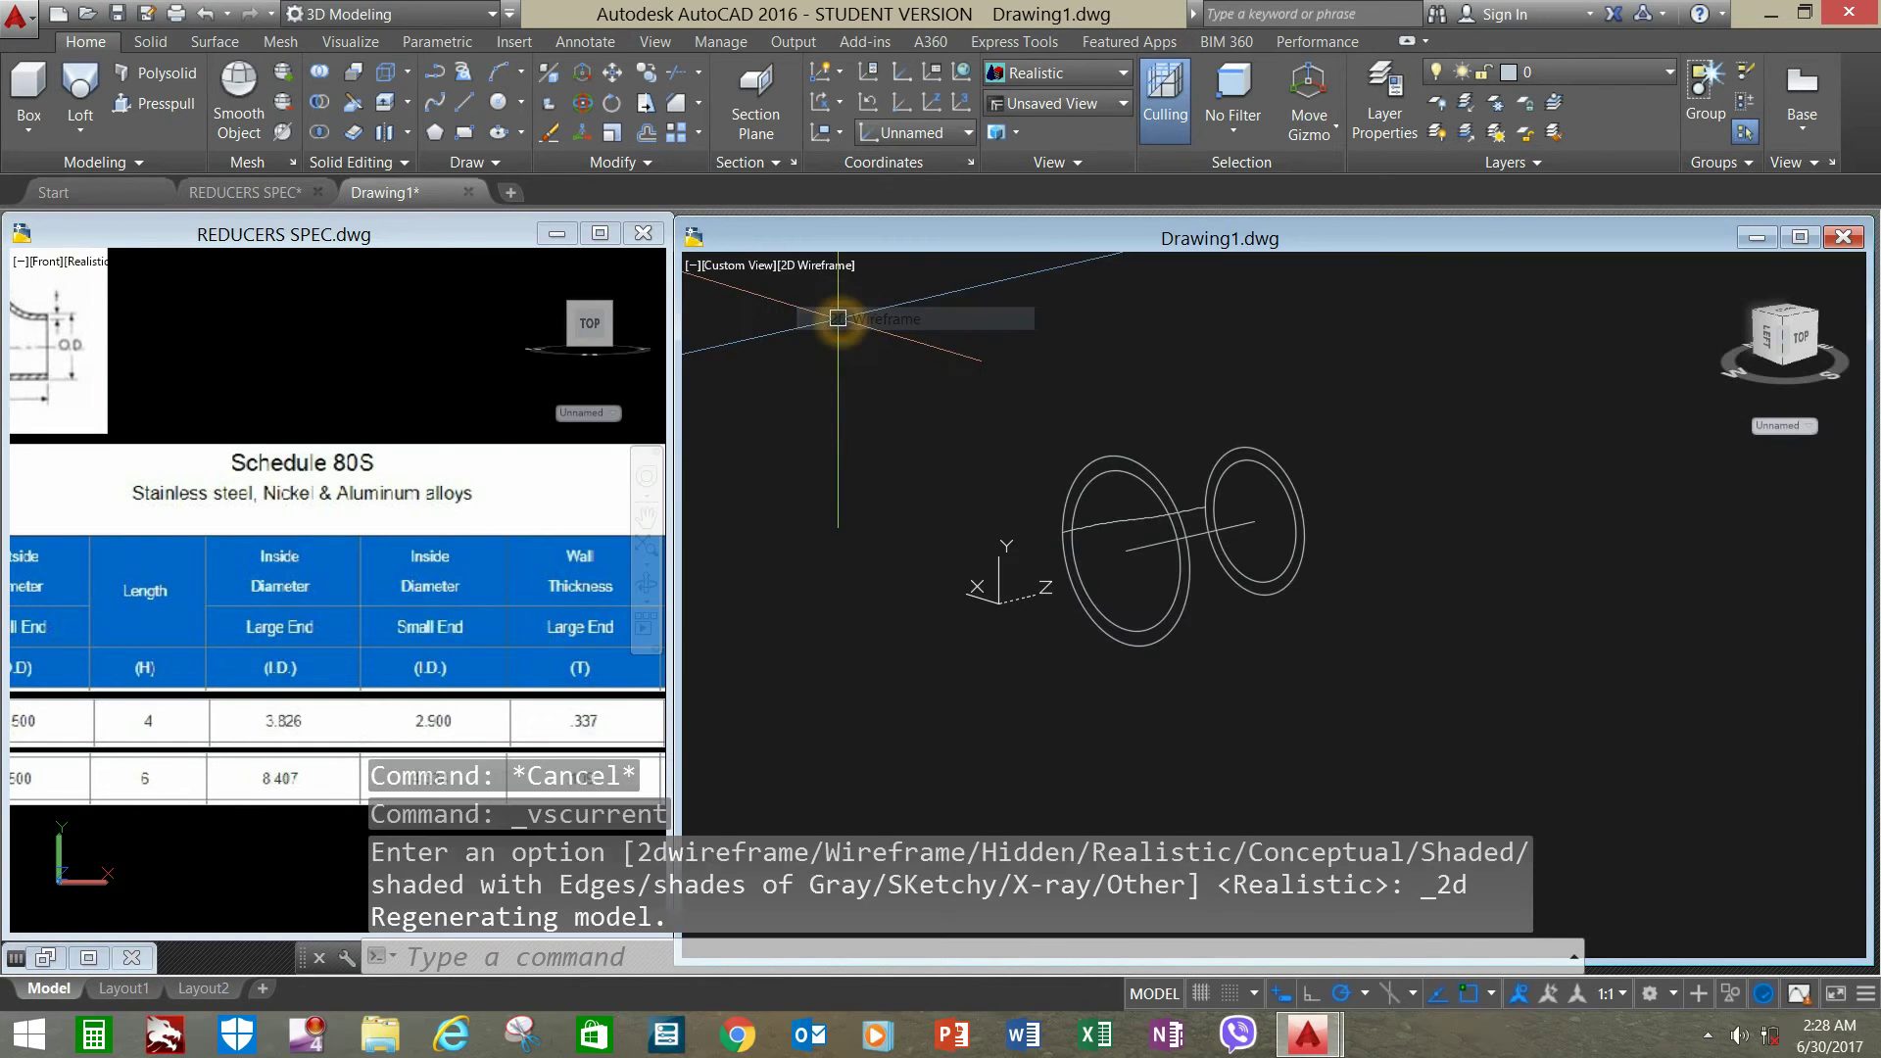
pyautogui.click(81, 93)
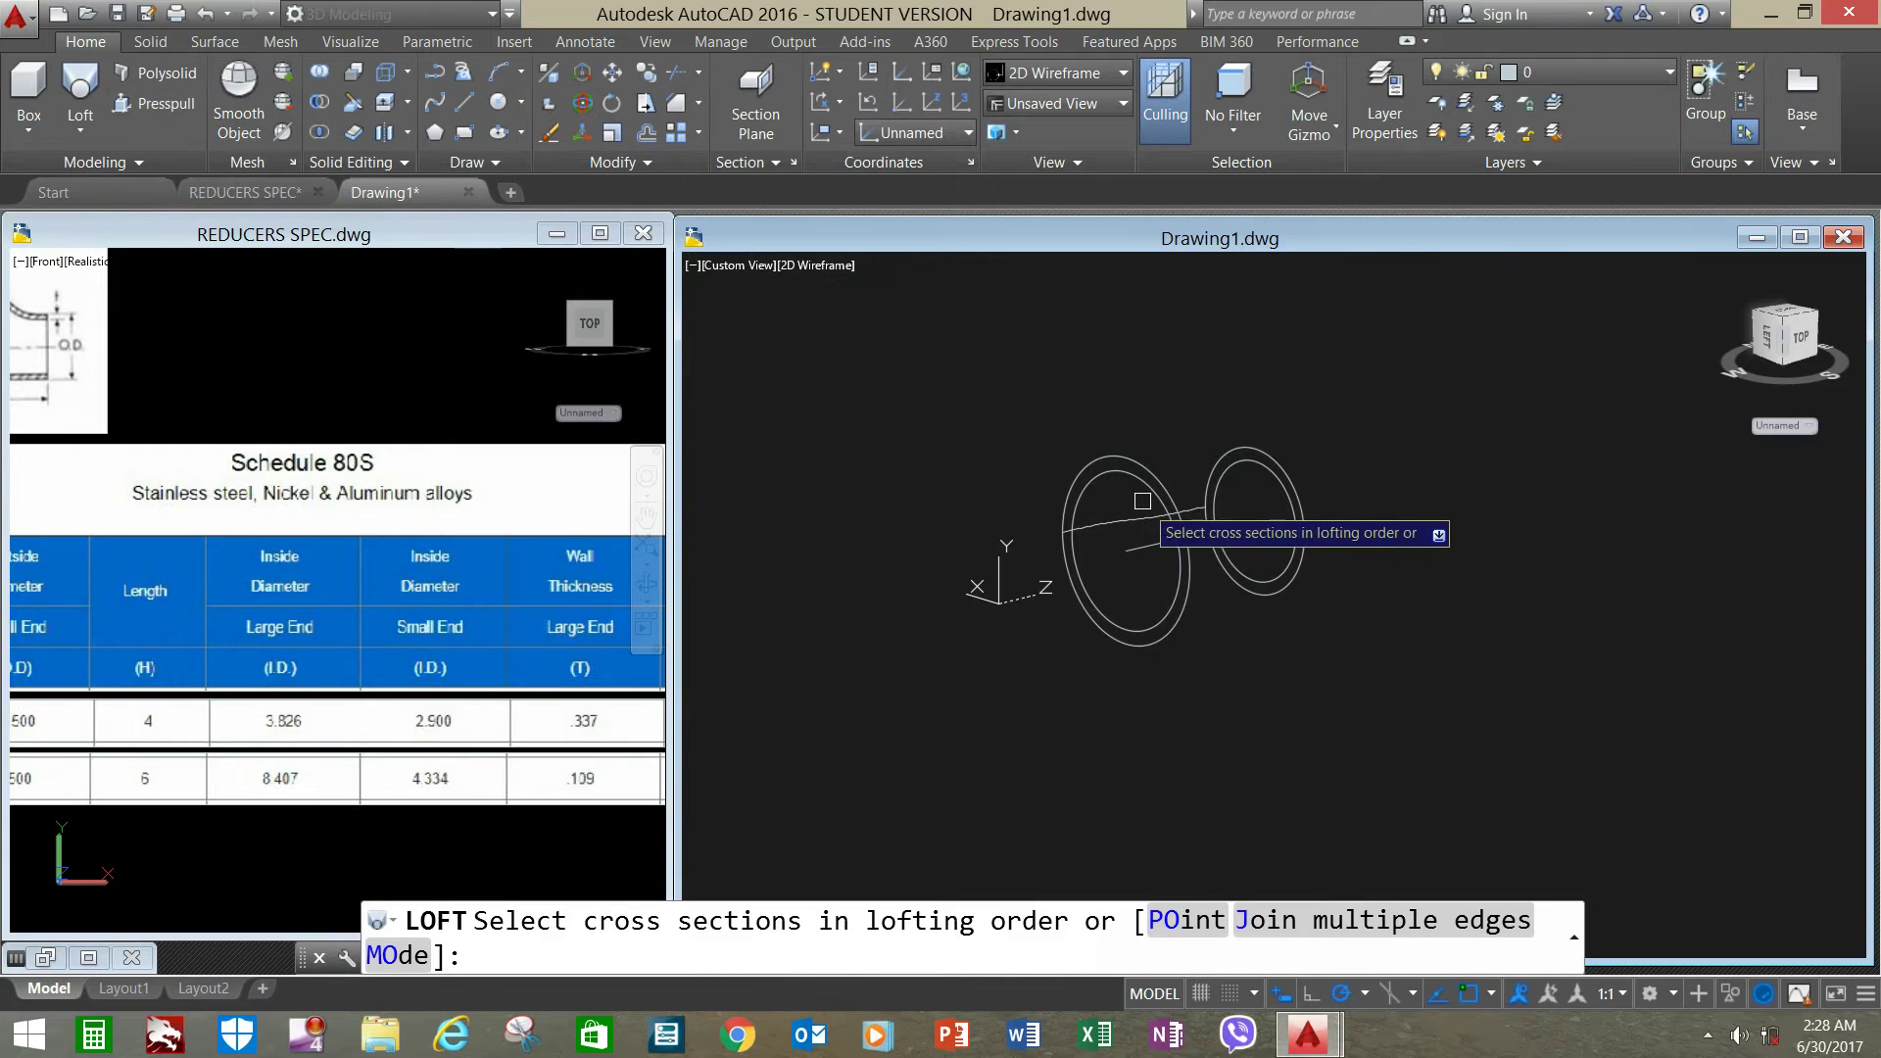
pyautogui.click(1123, 478)
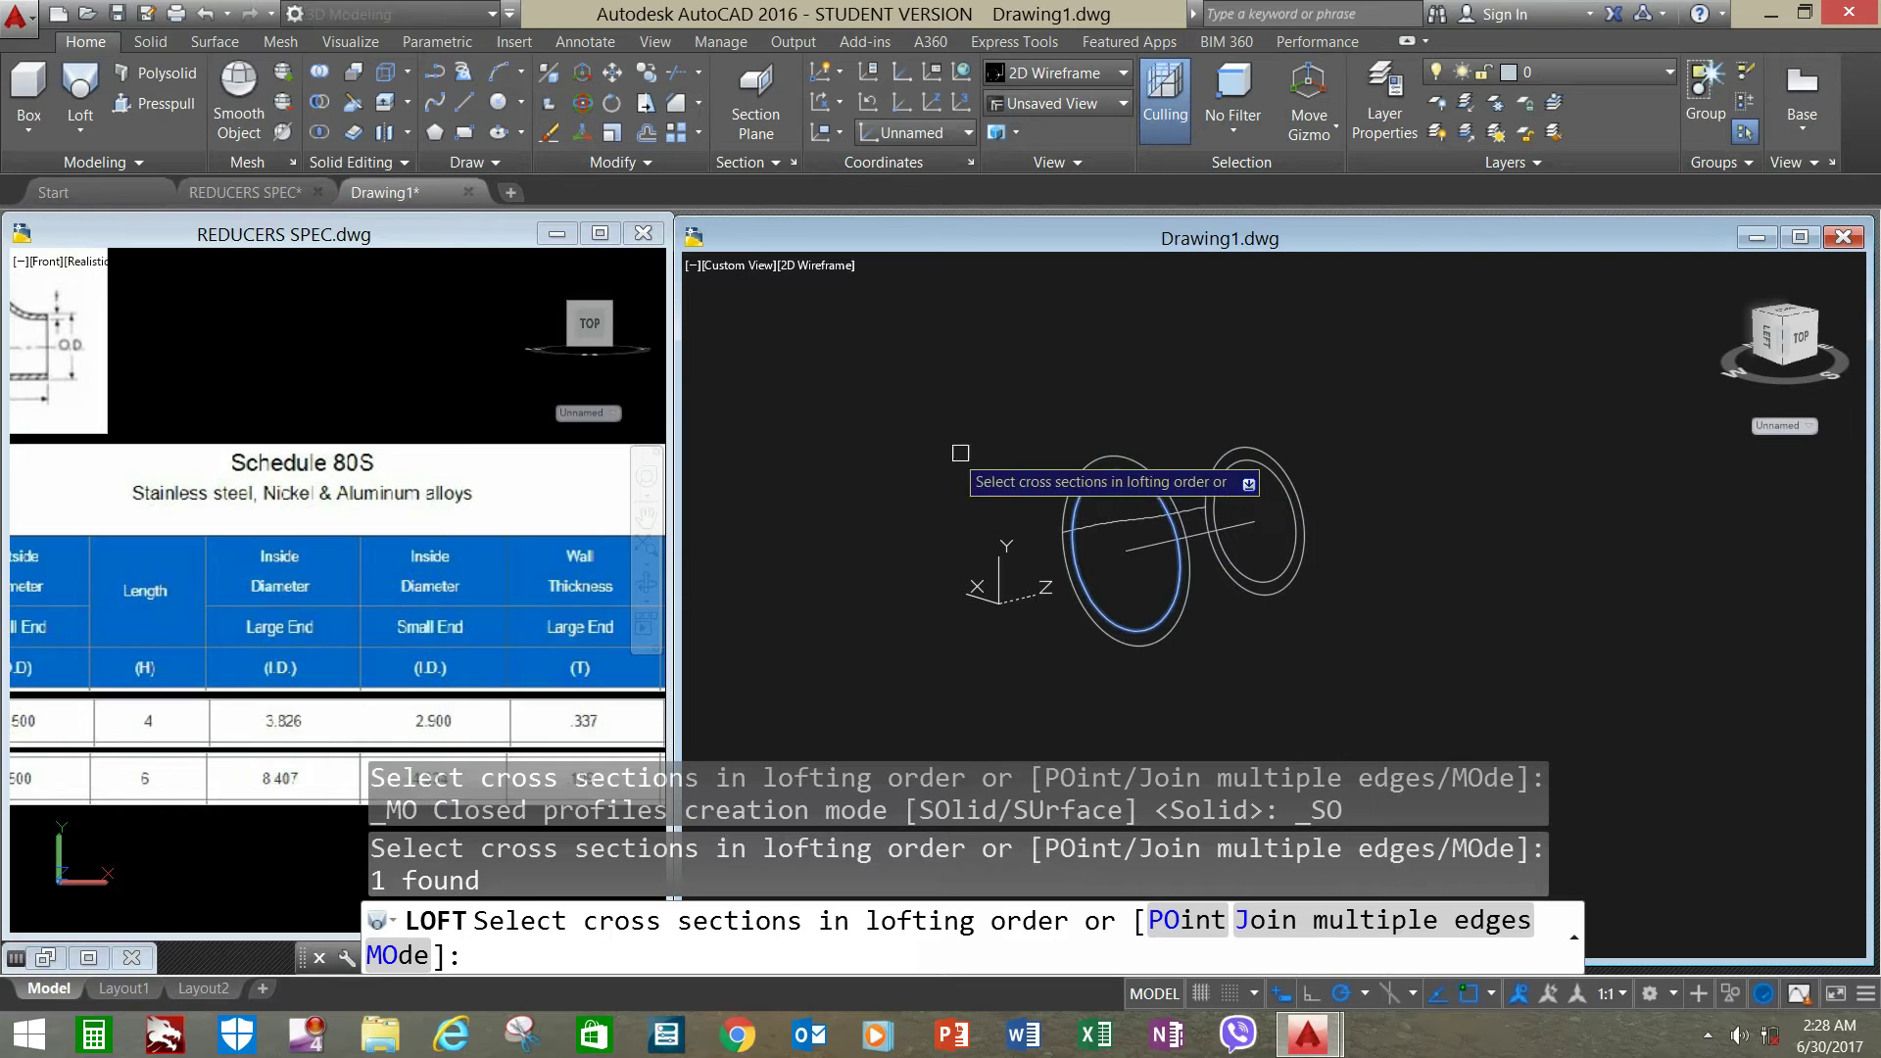
pyautogui.click(1083, 454)
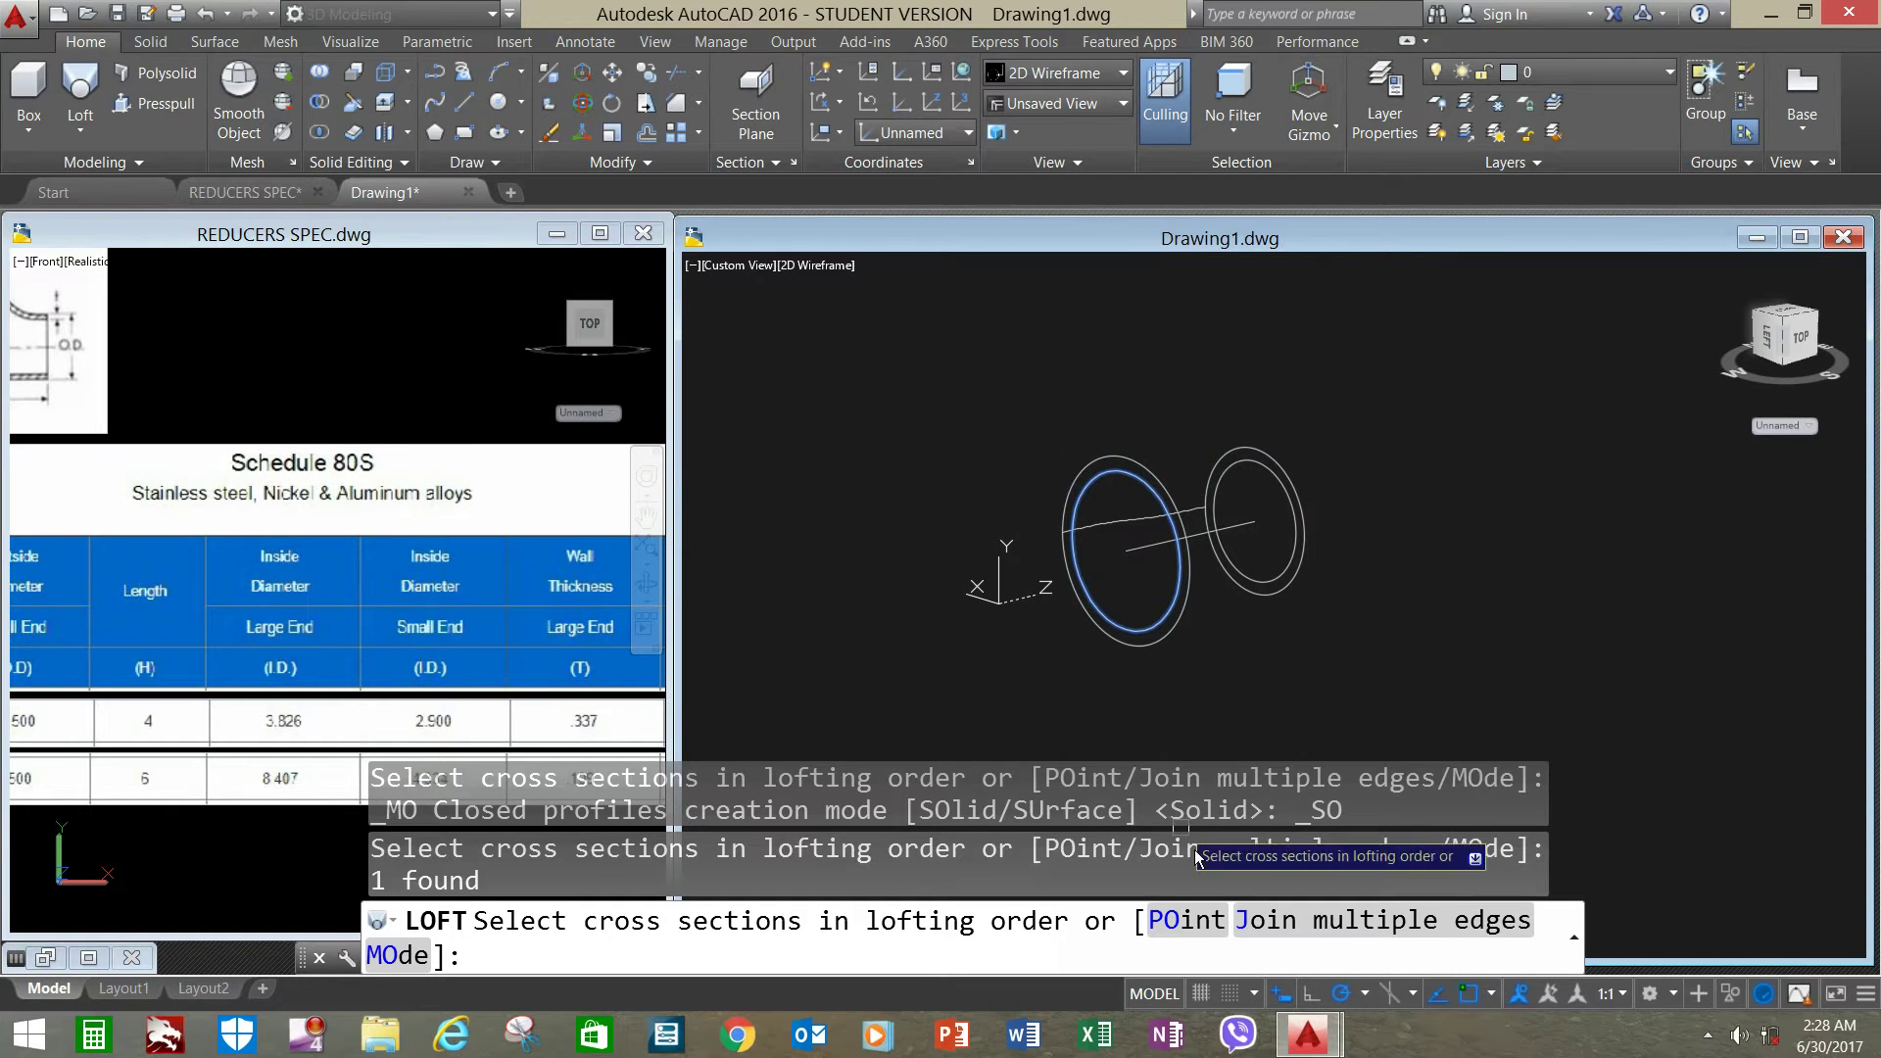
pyautogui.click(1242, 461)
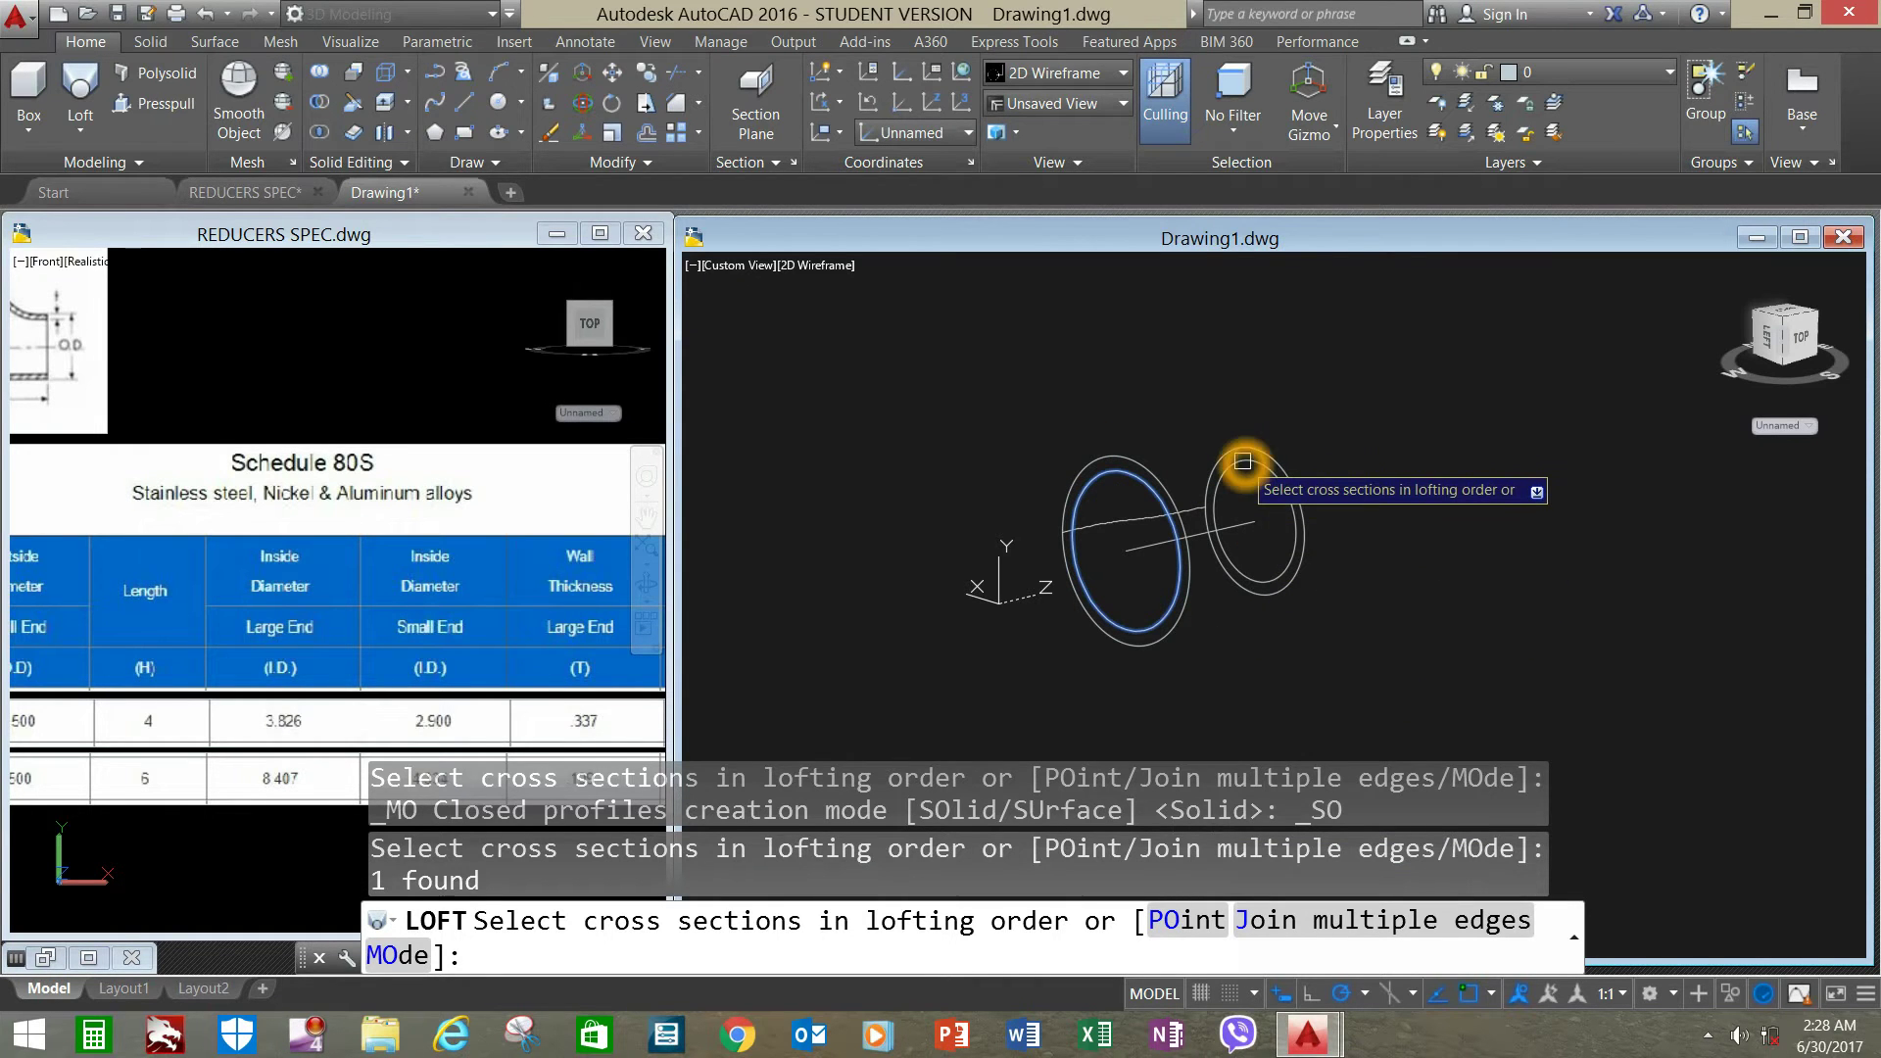
pyautogui.rightClick(1318, 468)
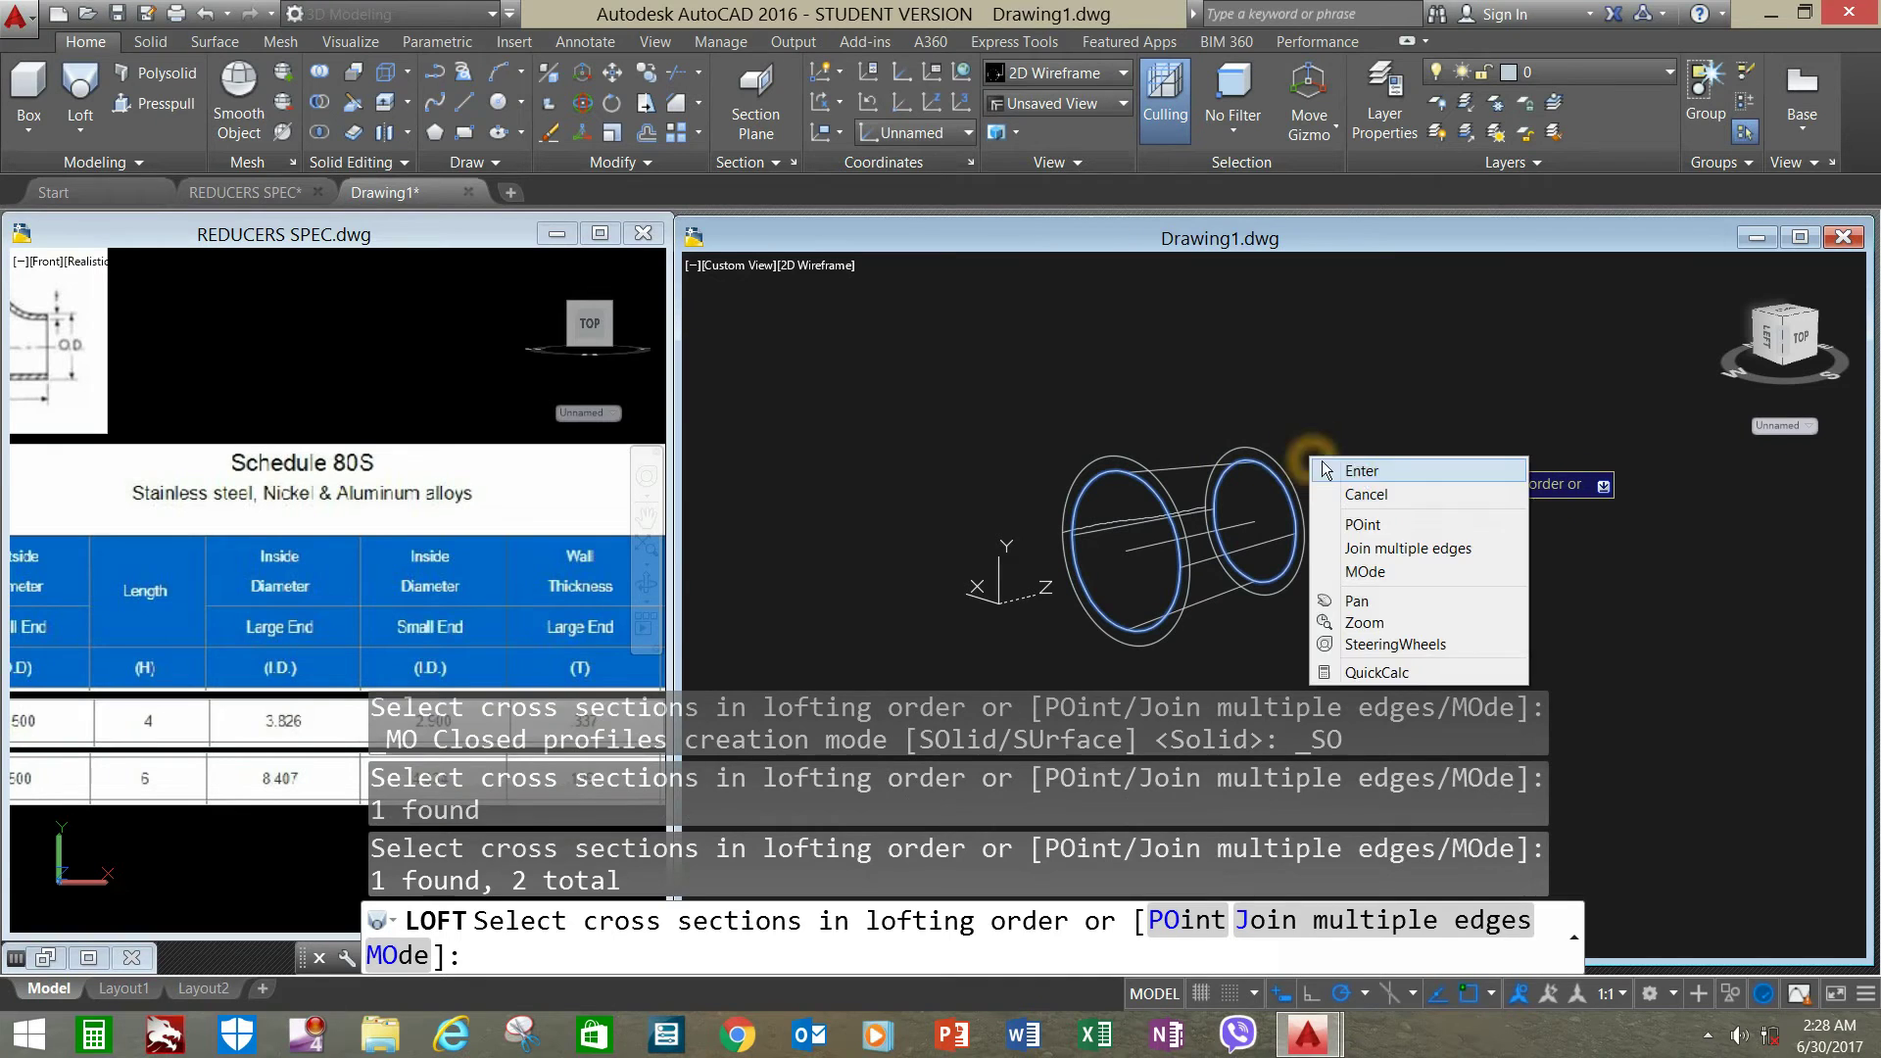
pyautogui.click(1360, 472)
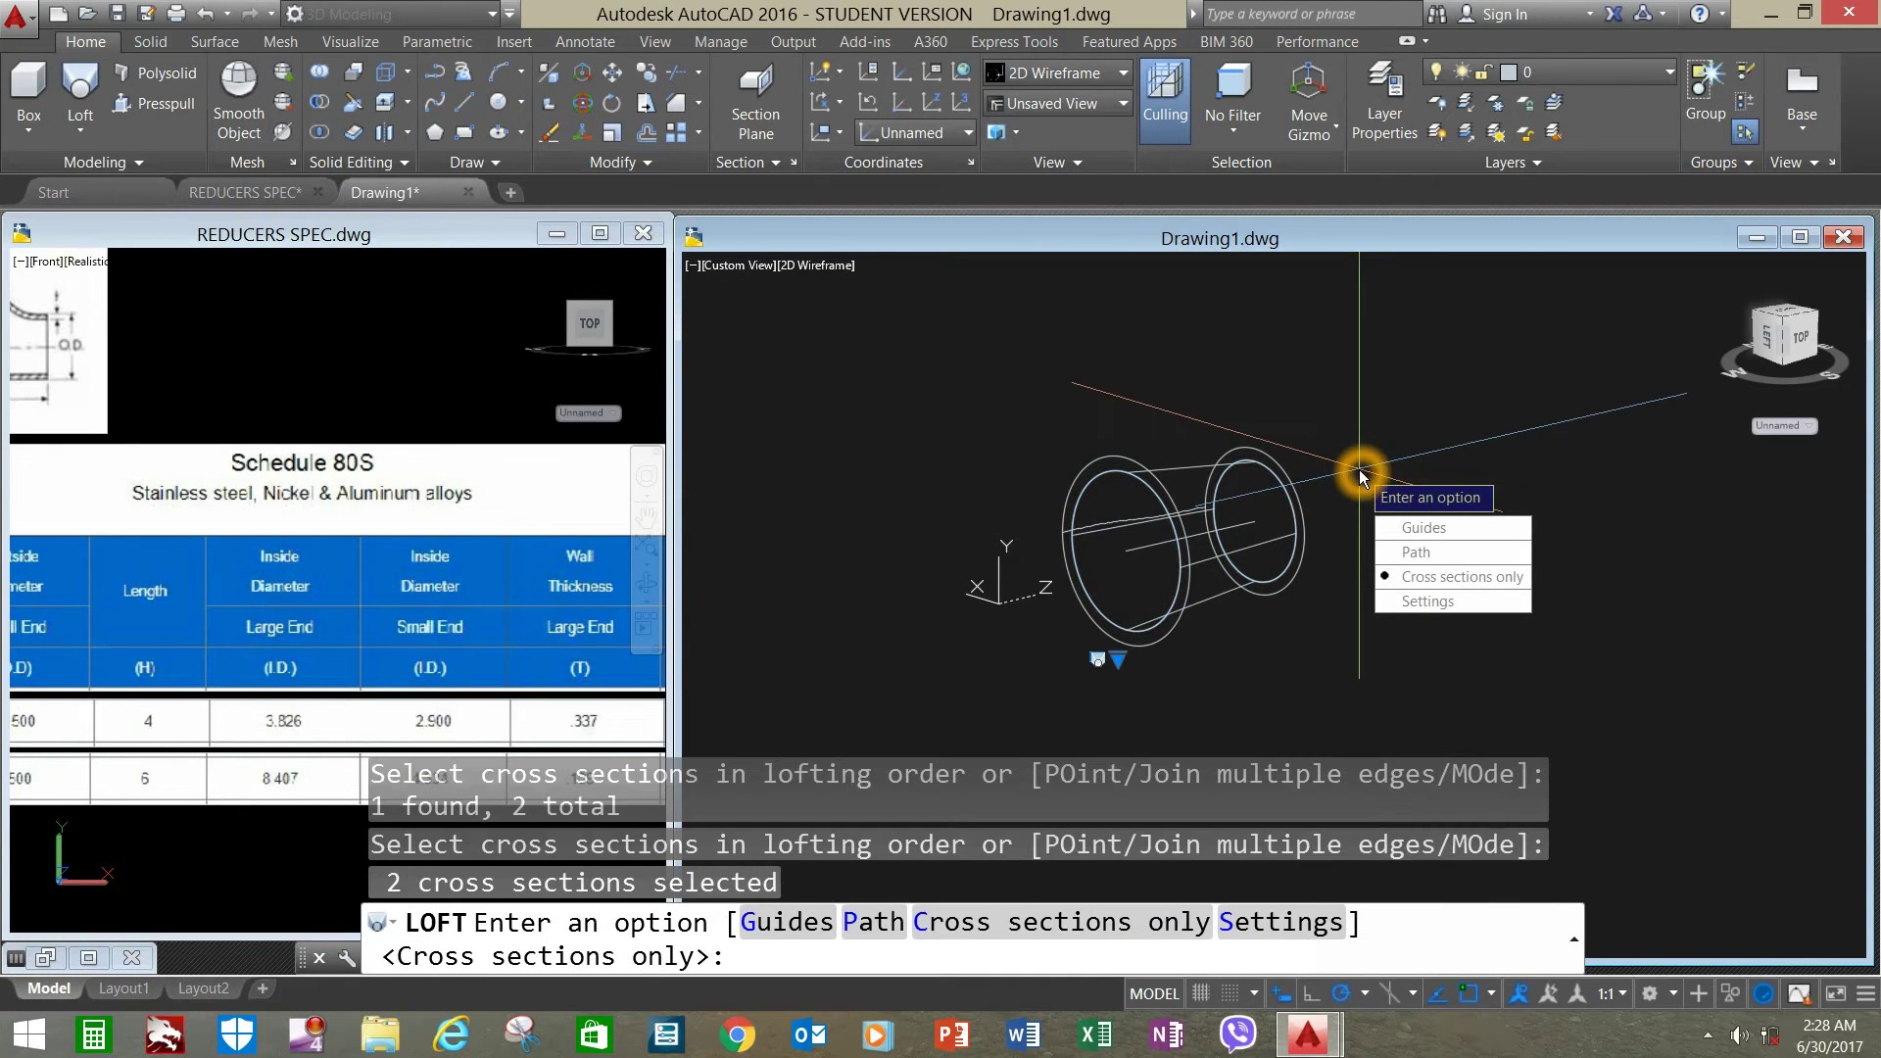
pyautogui.click(1120, 661)
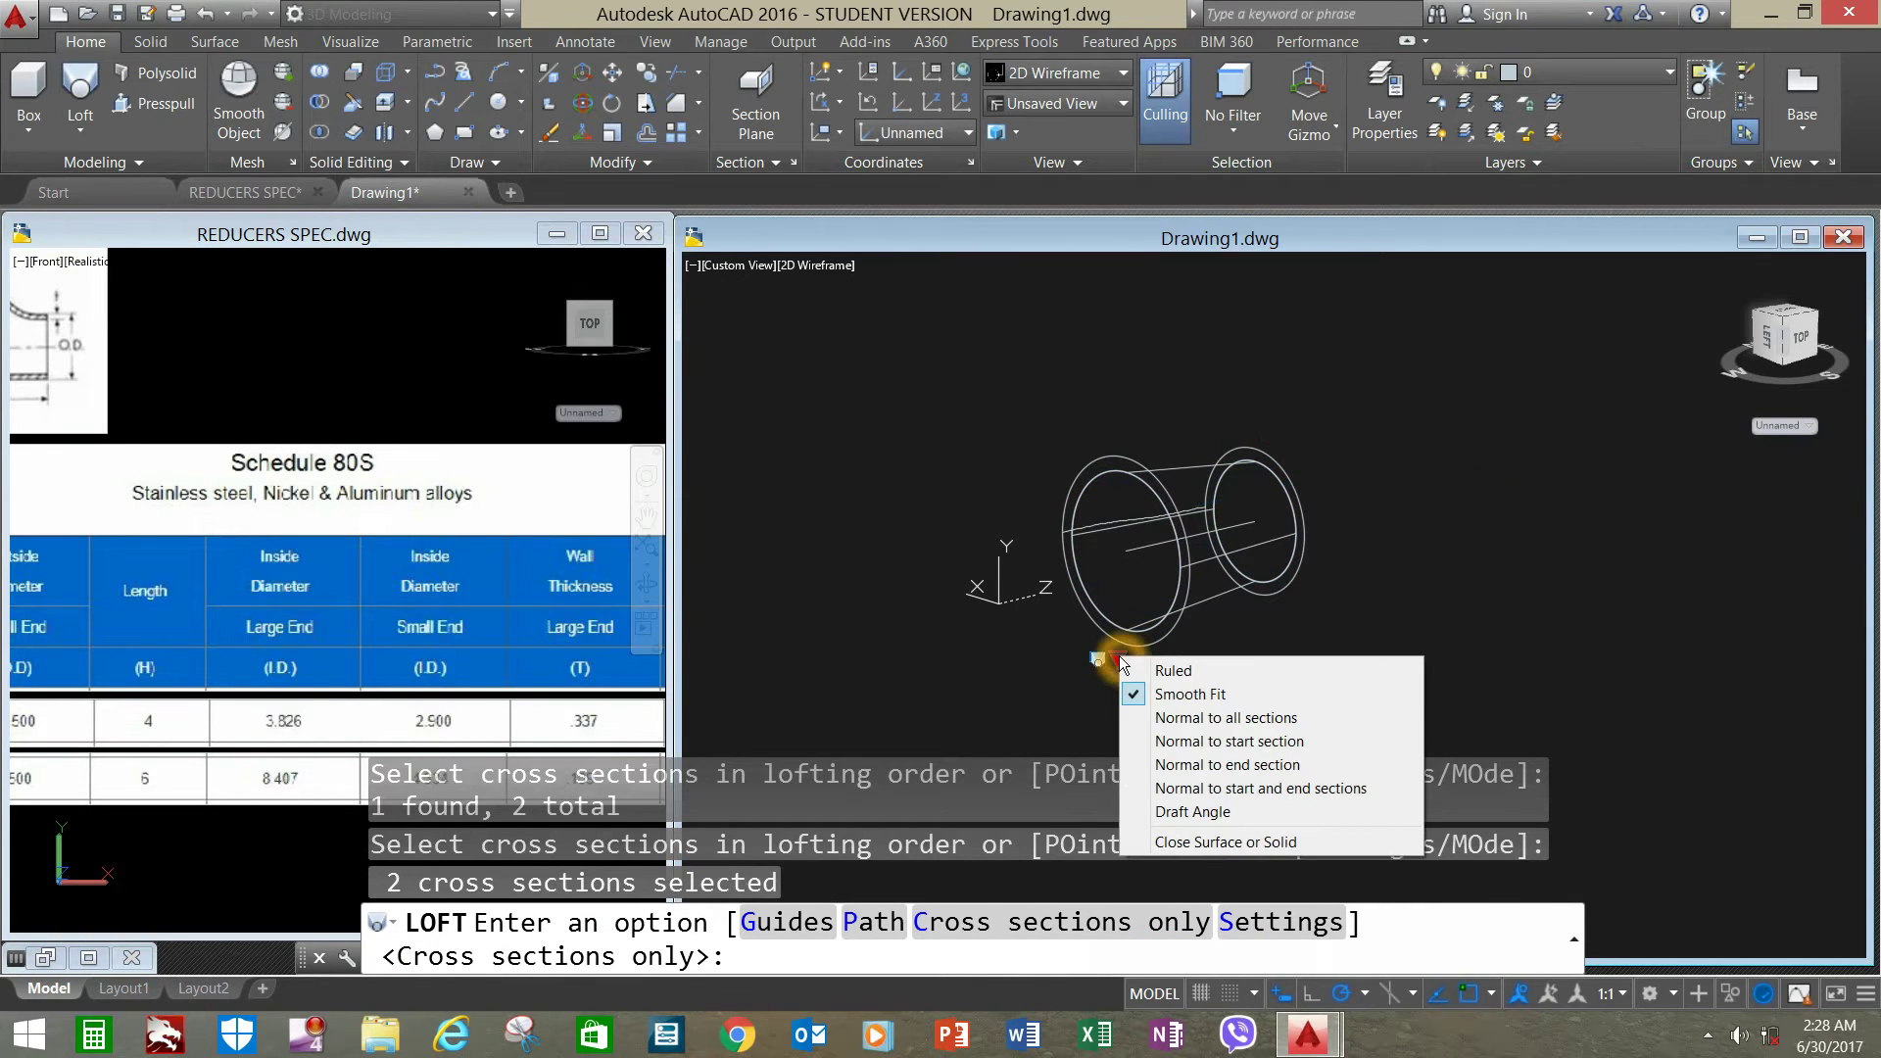
pyautogui.click(1151, 720)
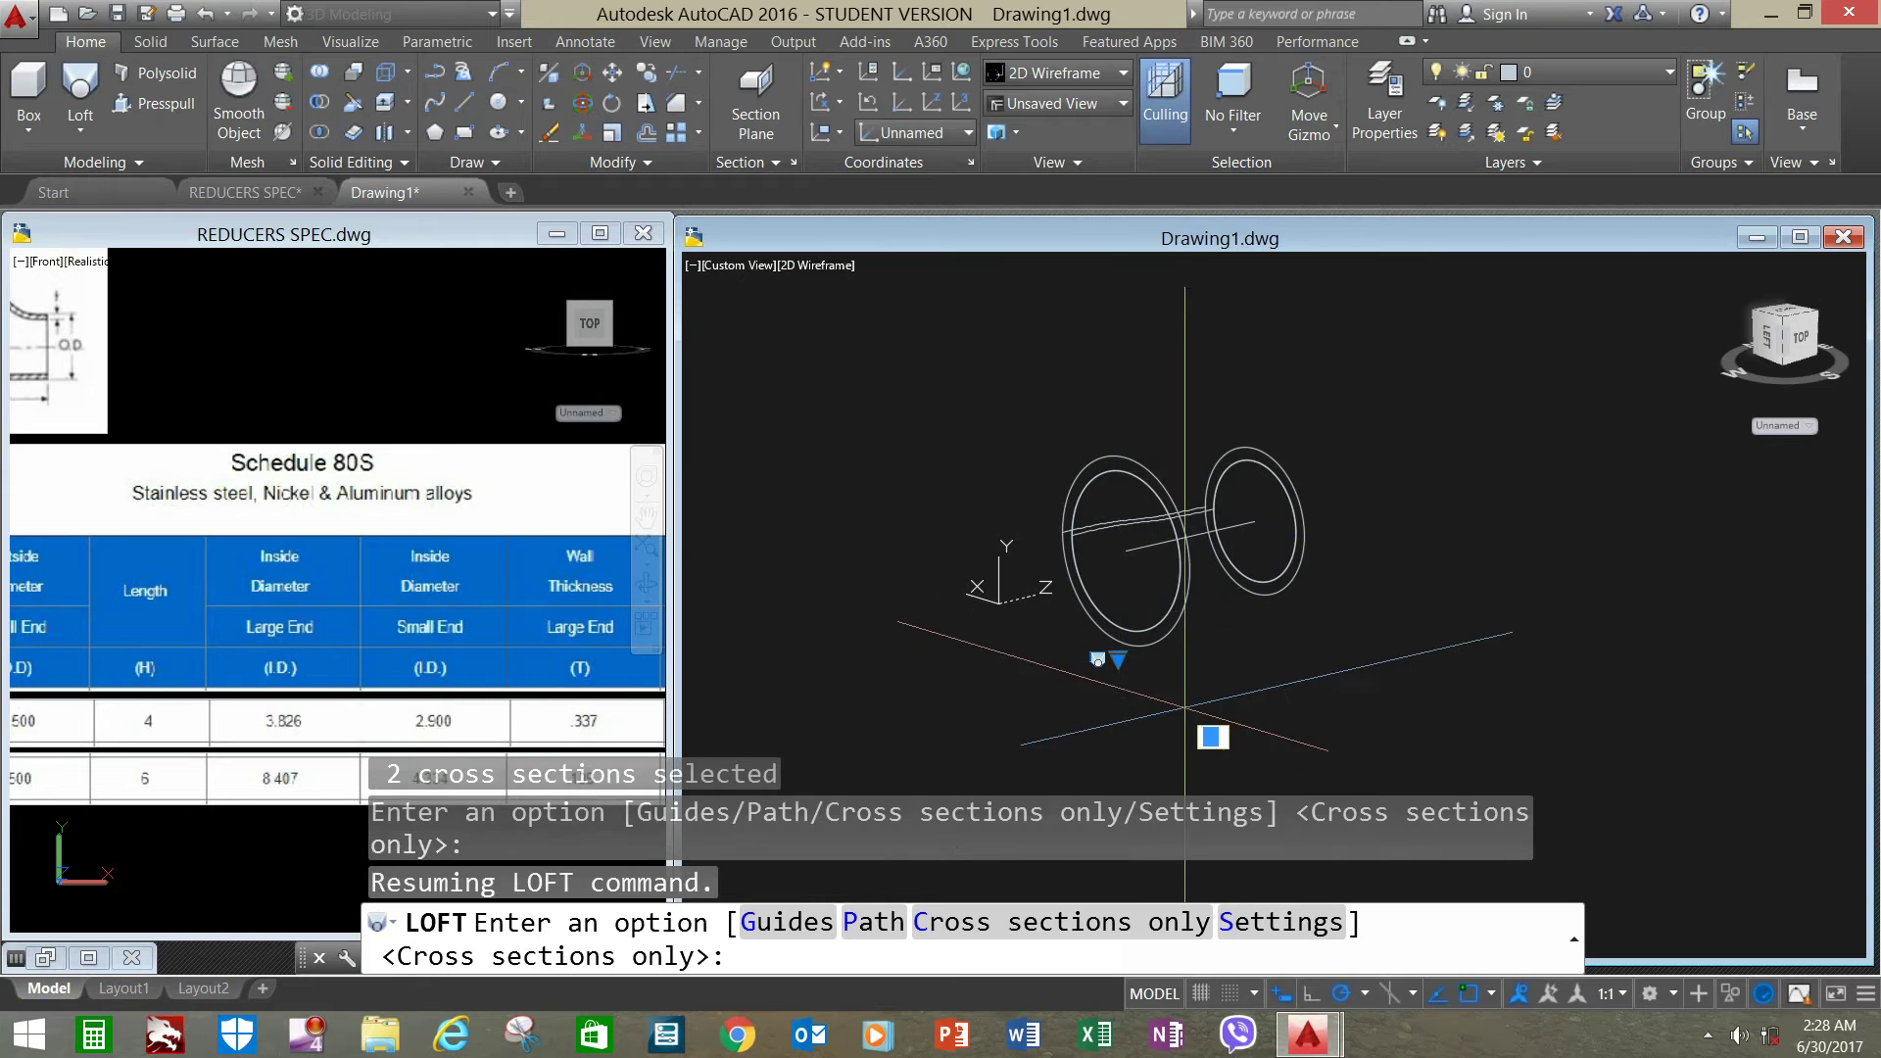
pyautogui.rightClick(1411, 560)
pyautogui.click(1435, 564)
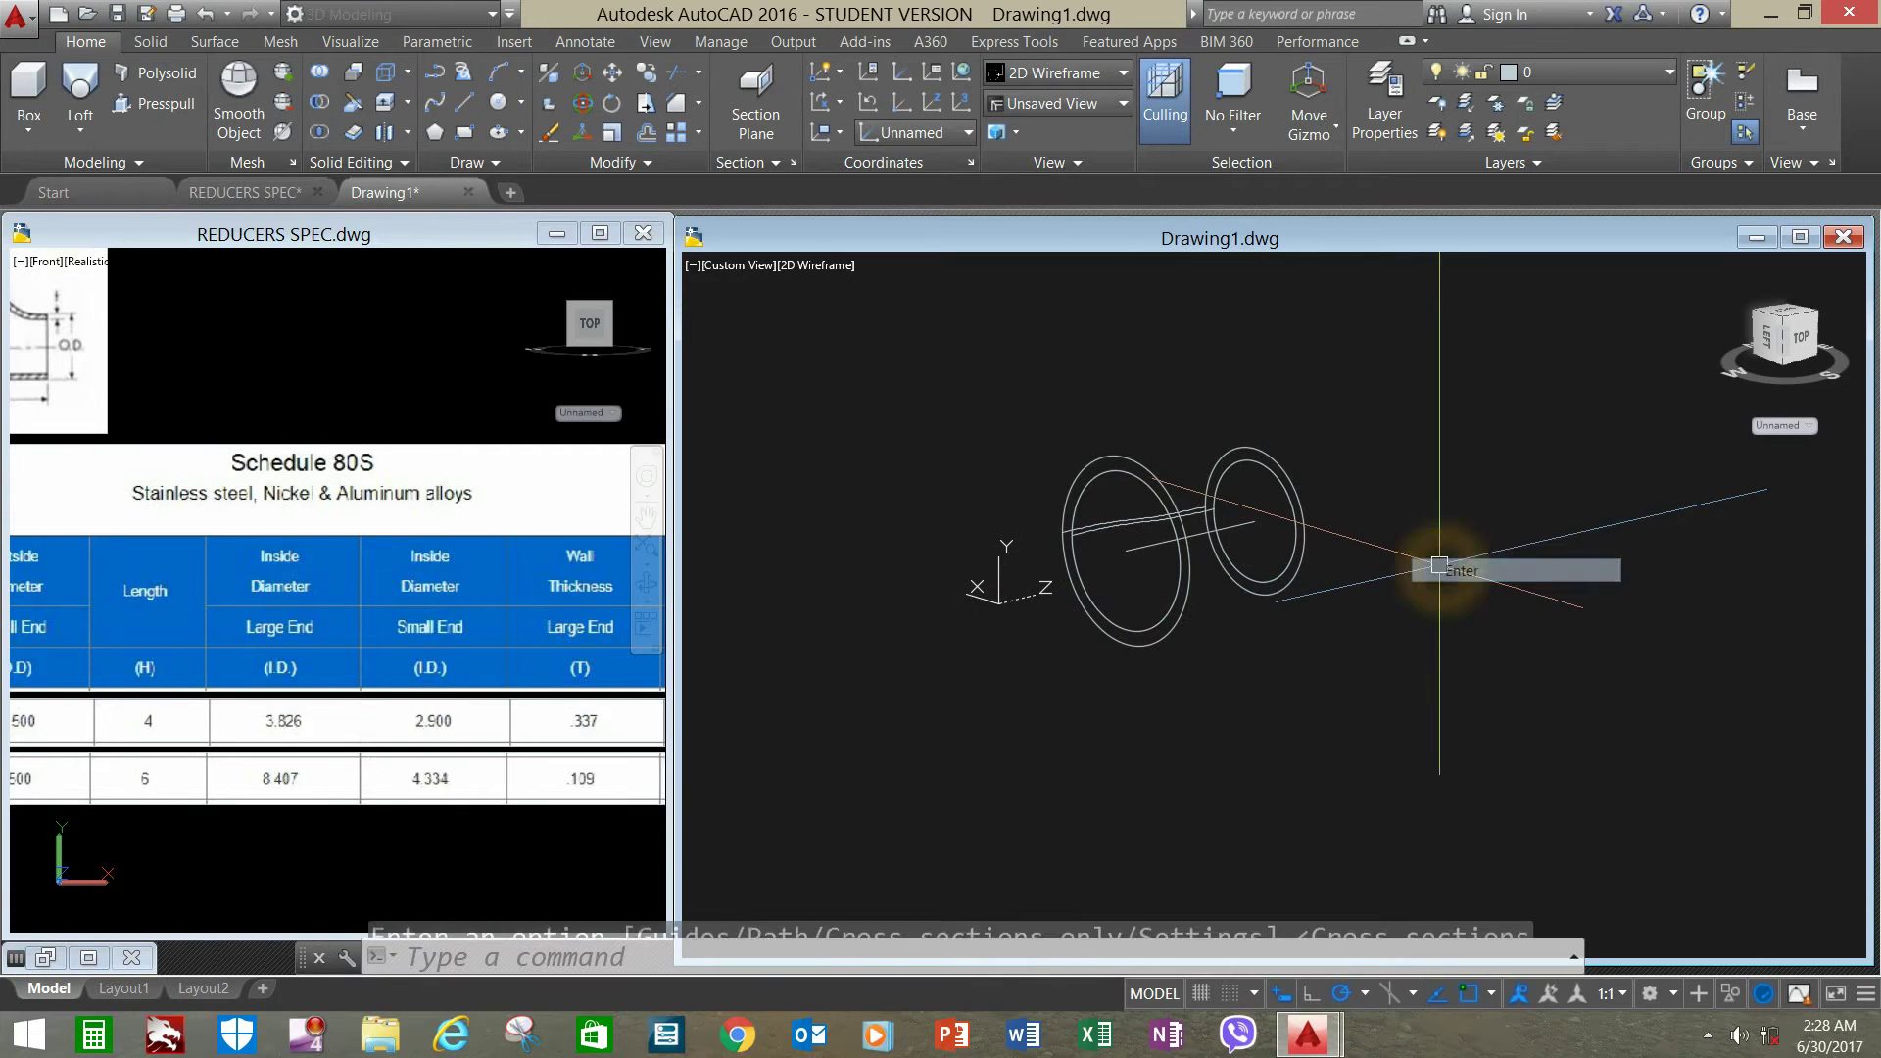
# - Change the visual style of Drawing1 to Shaded
pyautogui.click(823, 266)
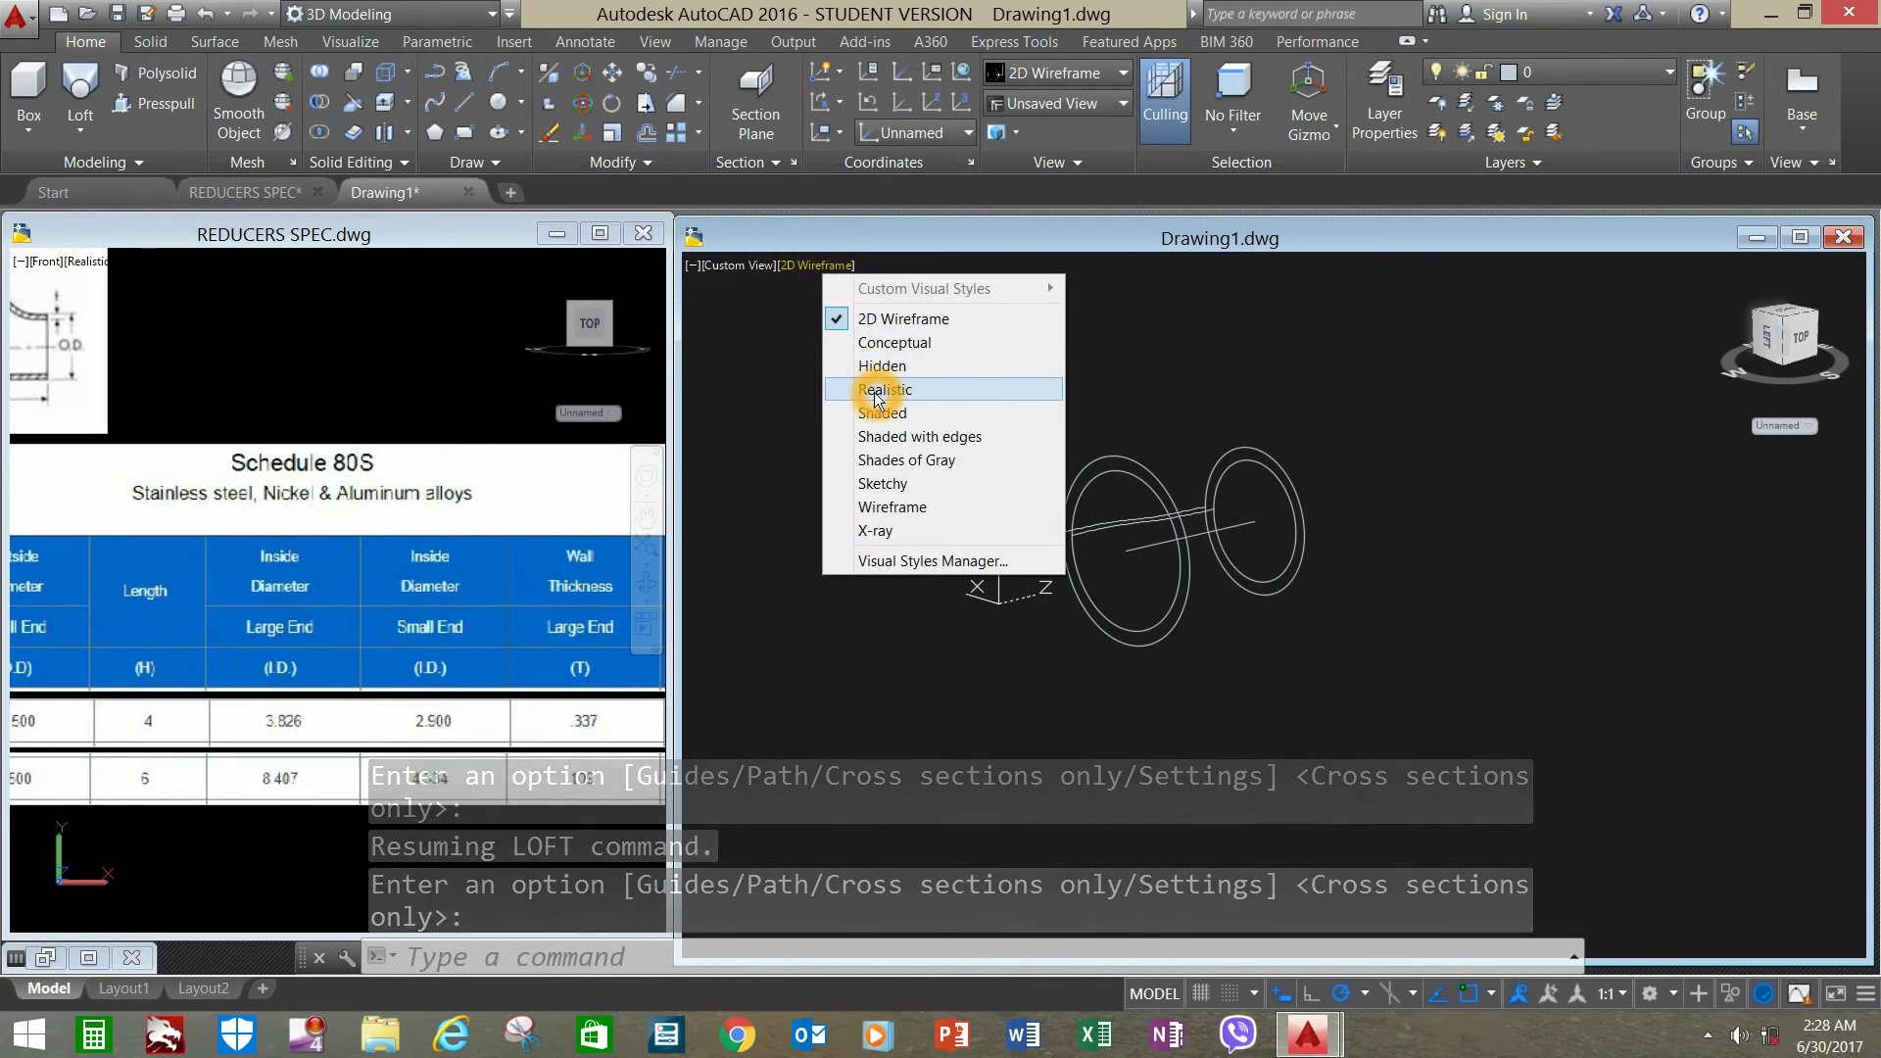
pyautogui.click(889, 417)
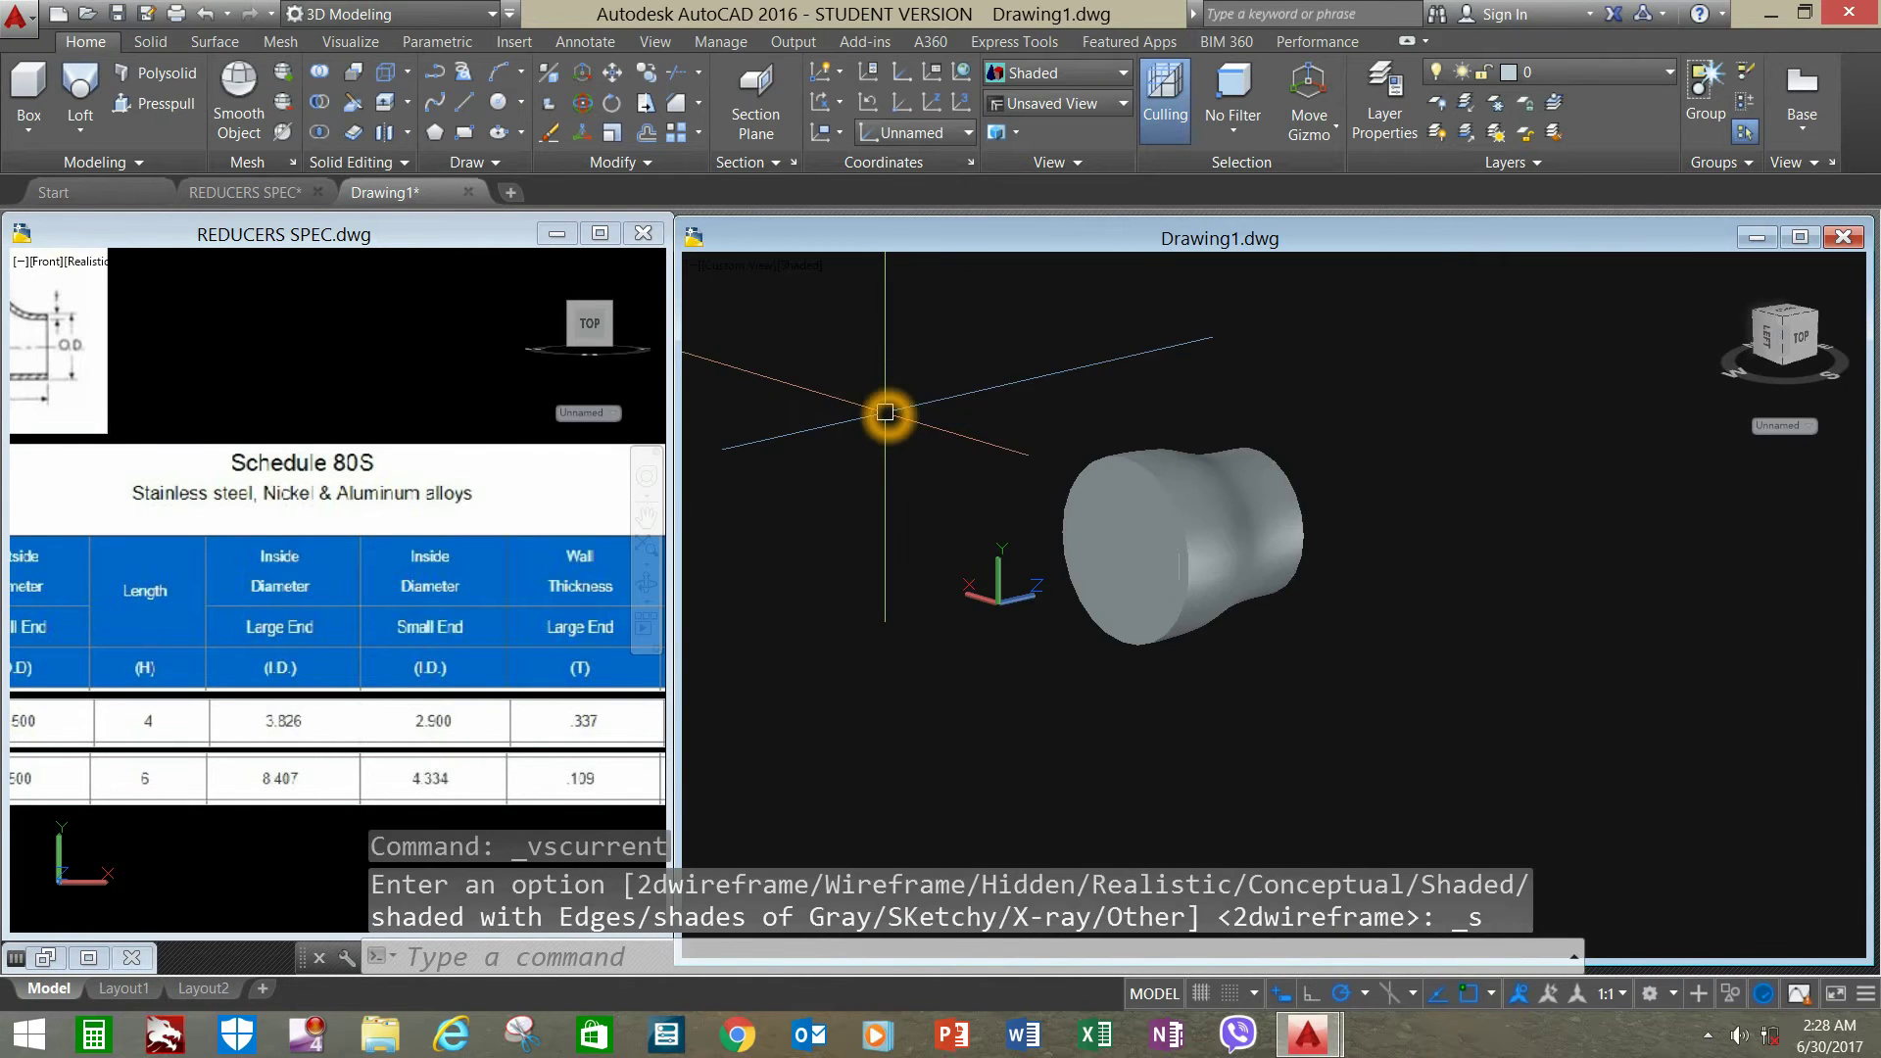
# - Change the visual style to Shaded with edges and subtract the inside-diameter loft from the outer reducer solid
pyautogui.click(801, 267)
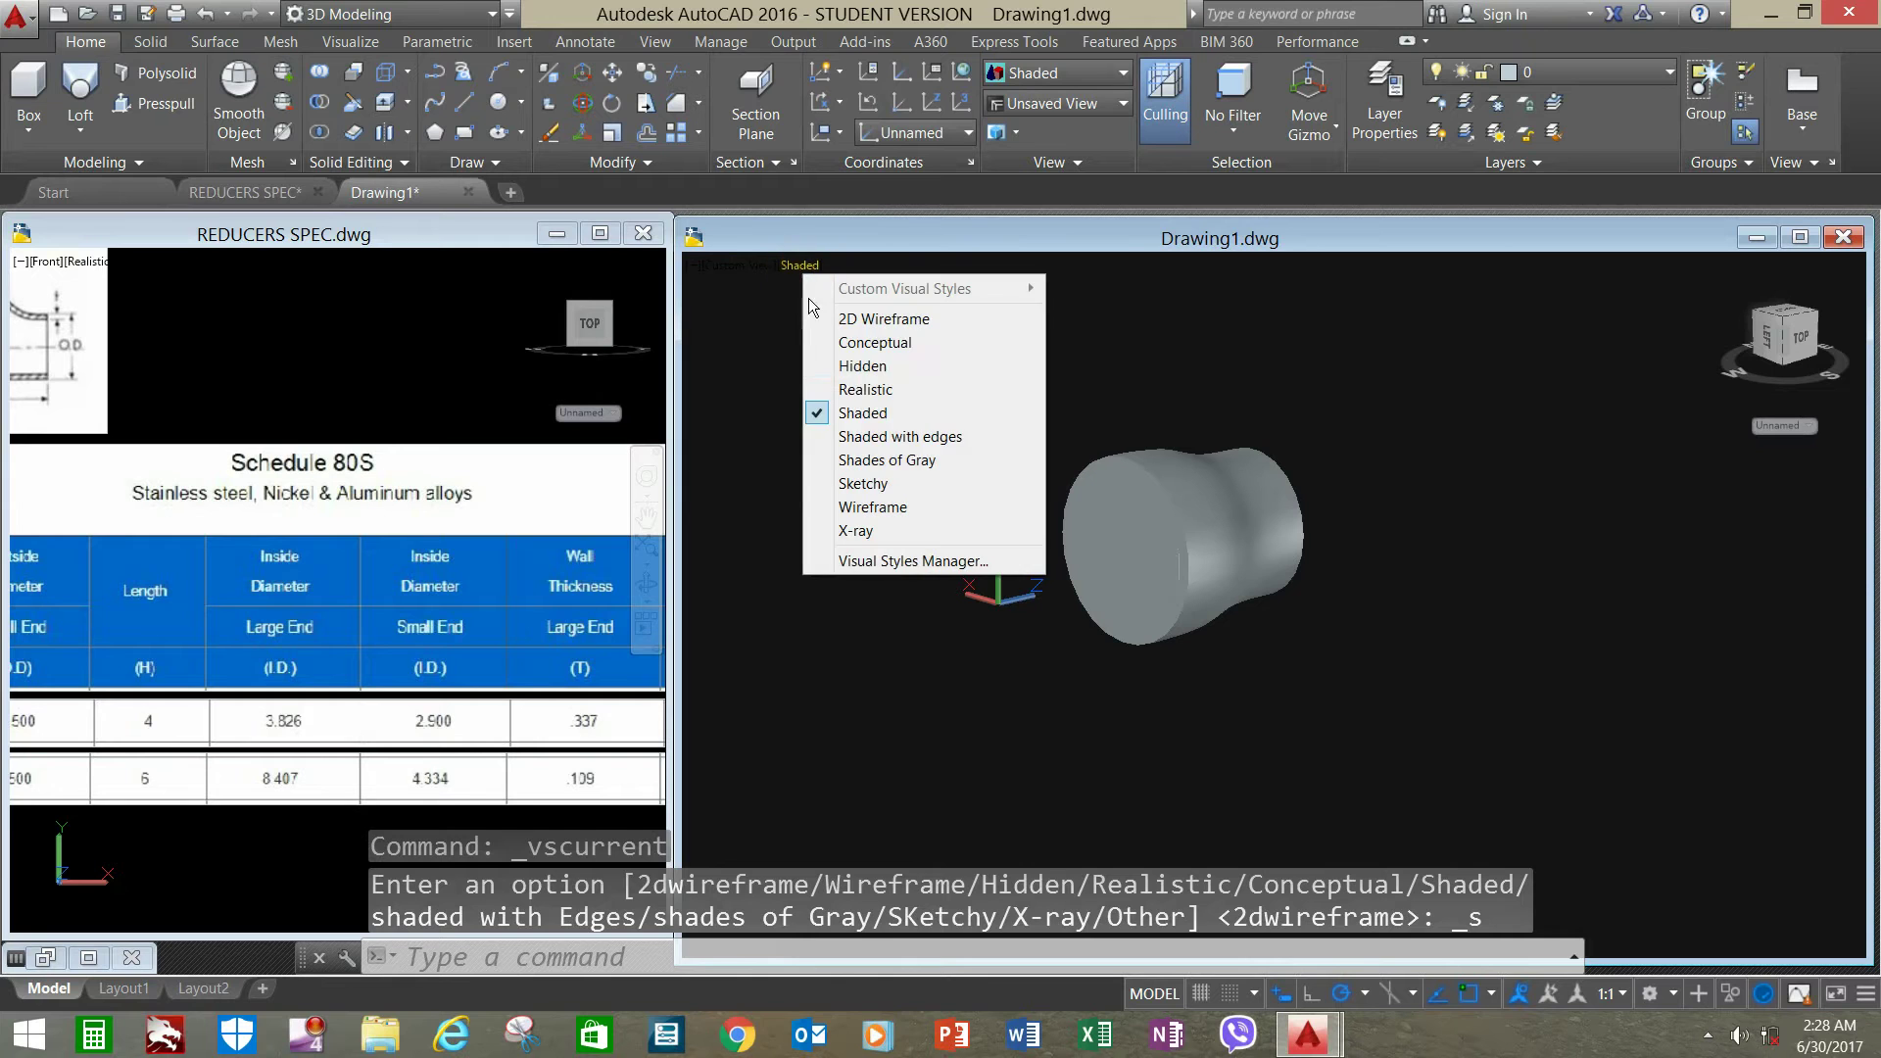
pyautogui.click(870, 437)
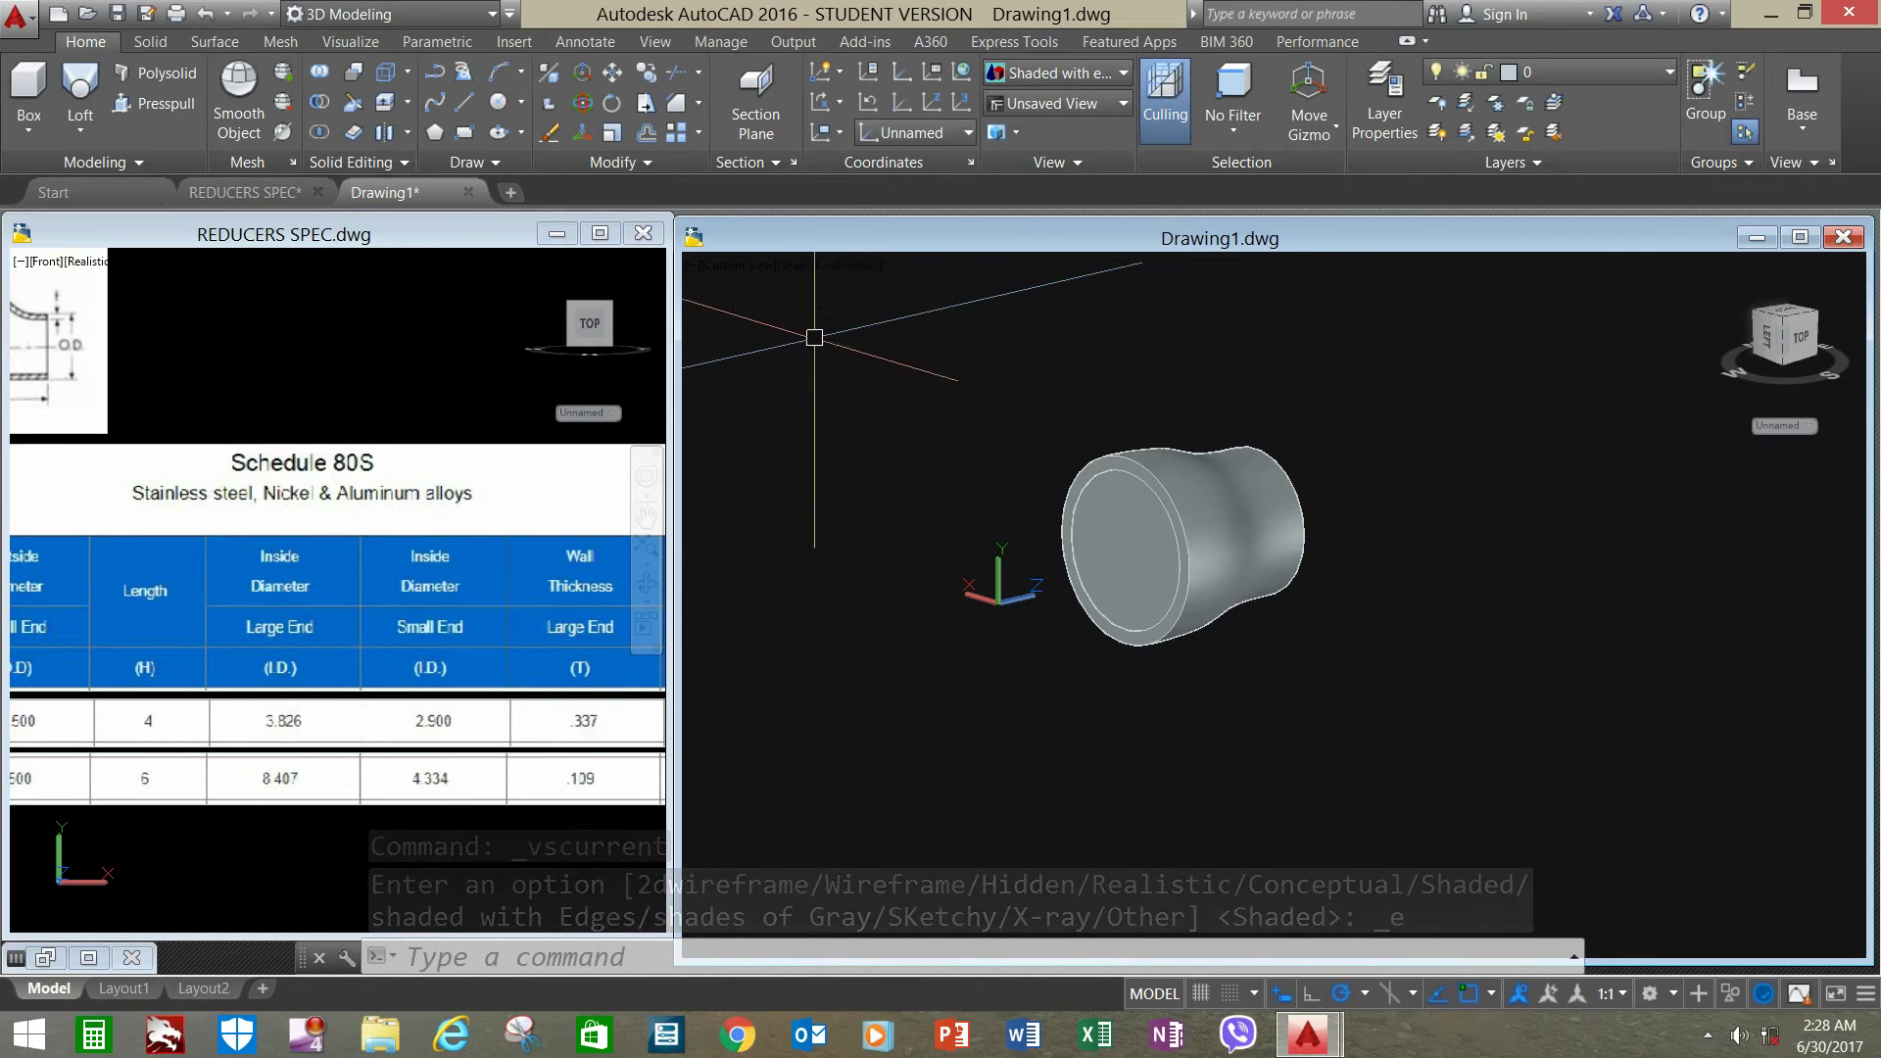
pyautogui.click(324, 111)
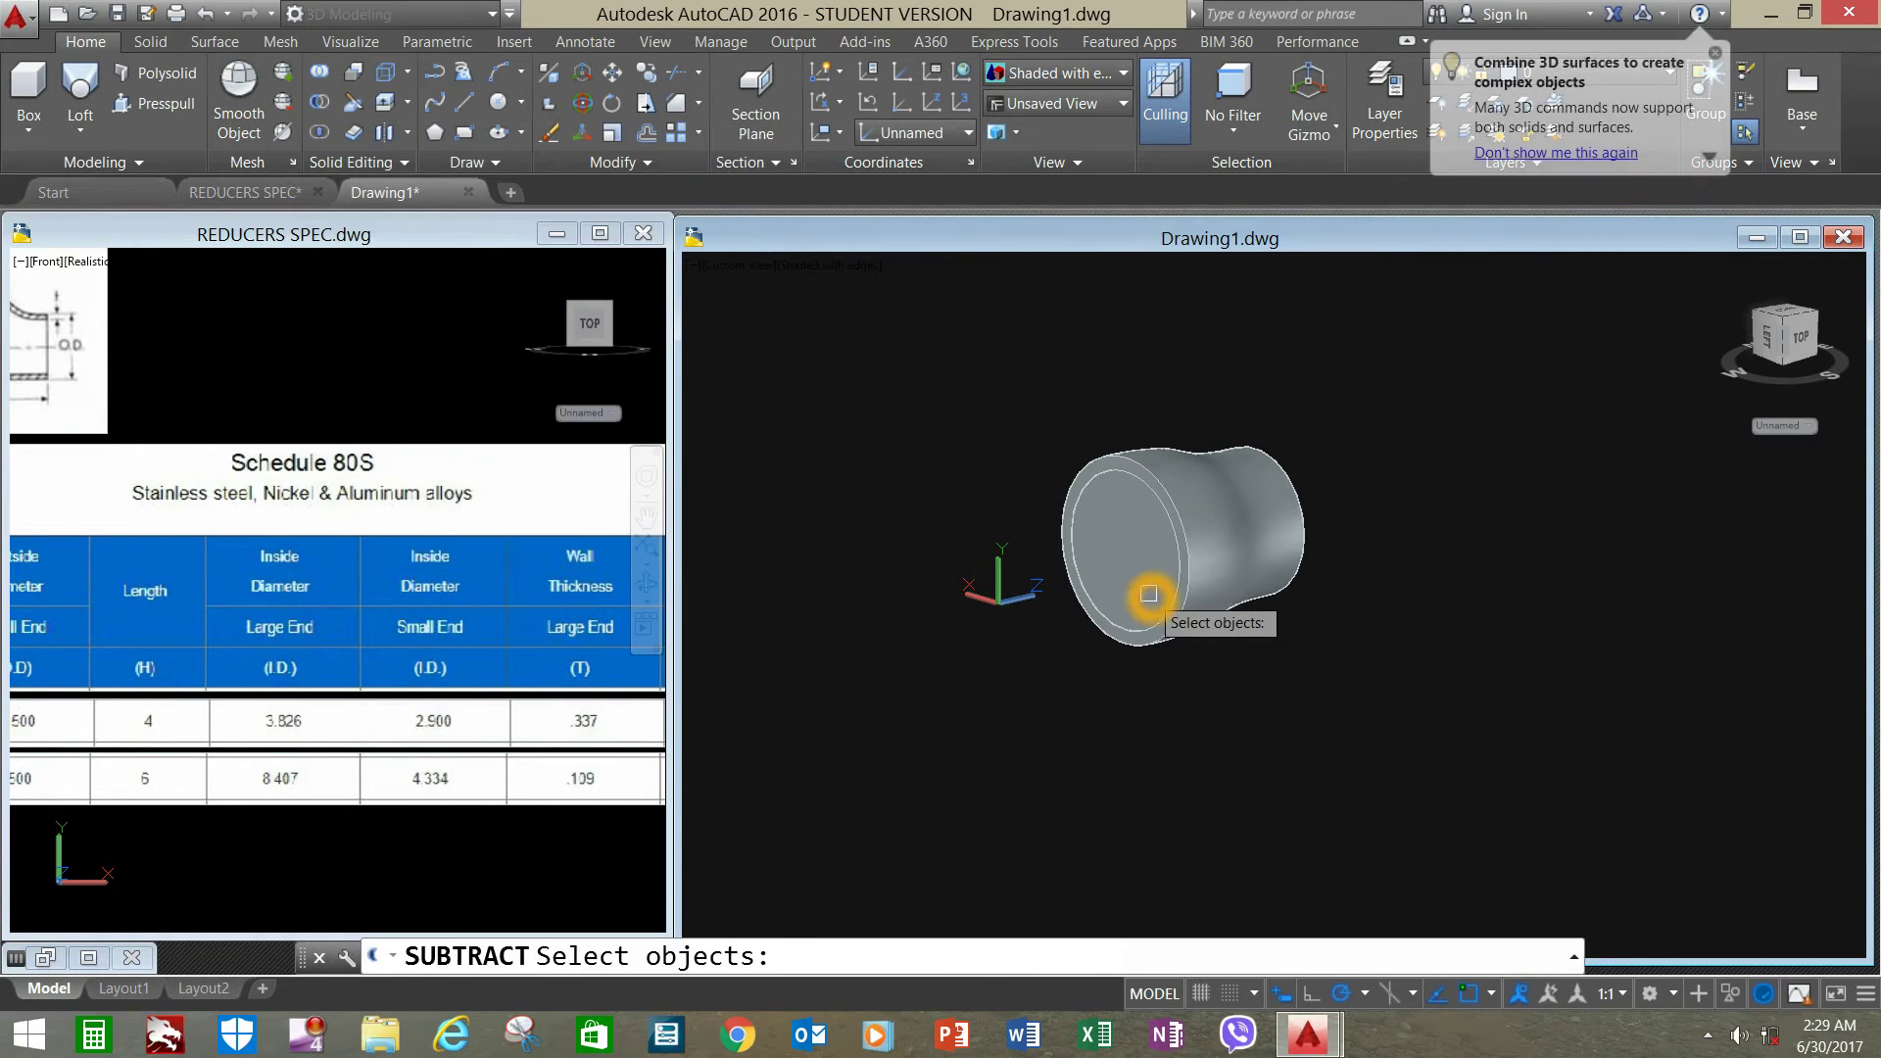
pyautogui.click(1140, 467)
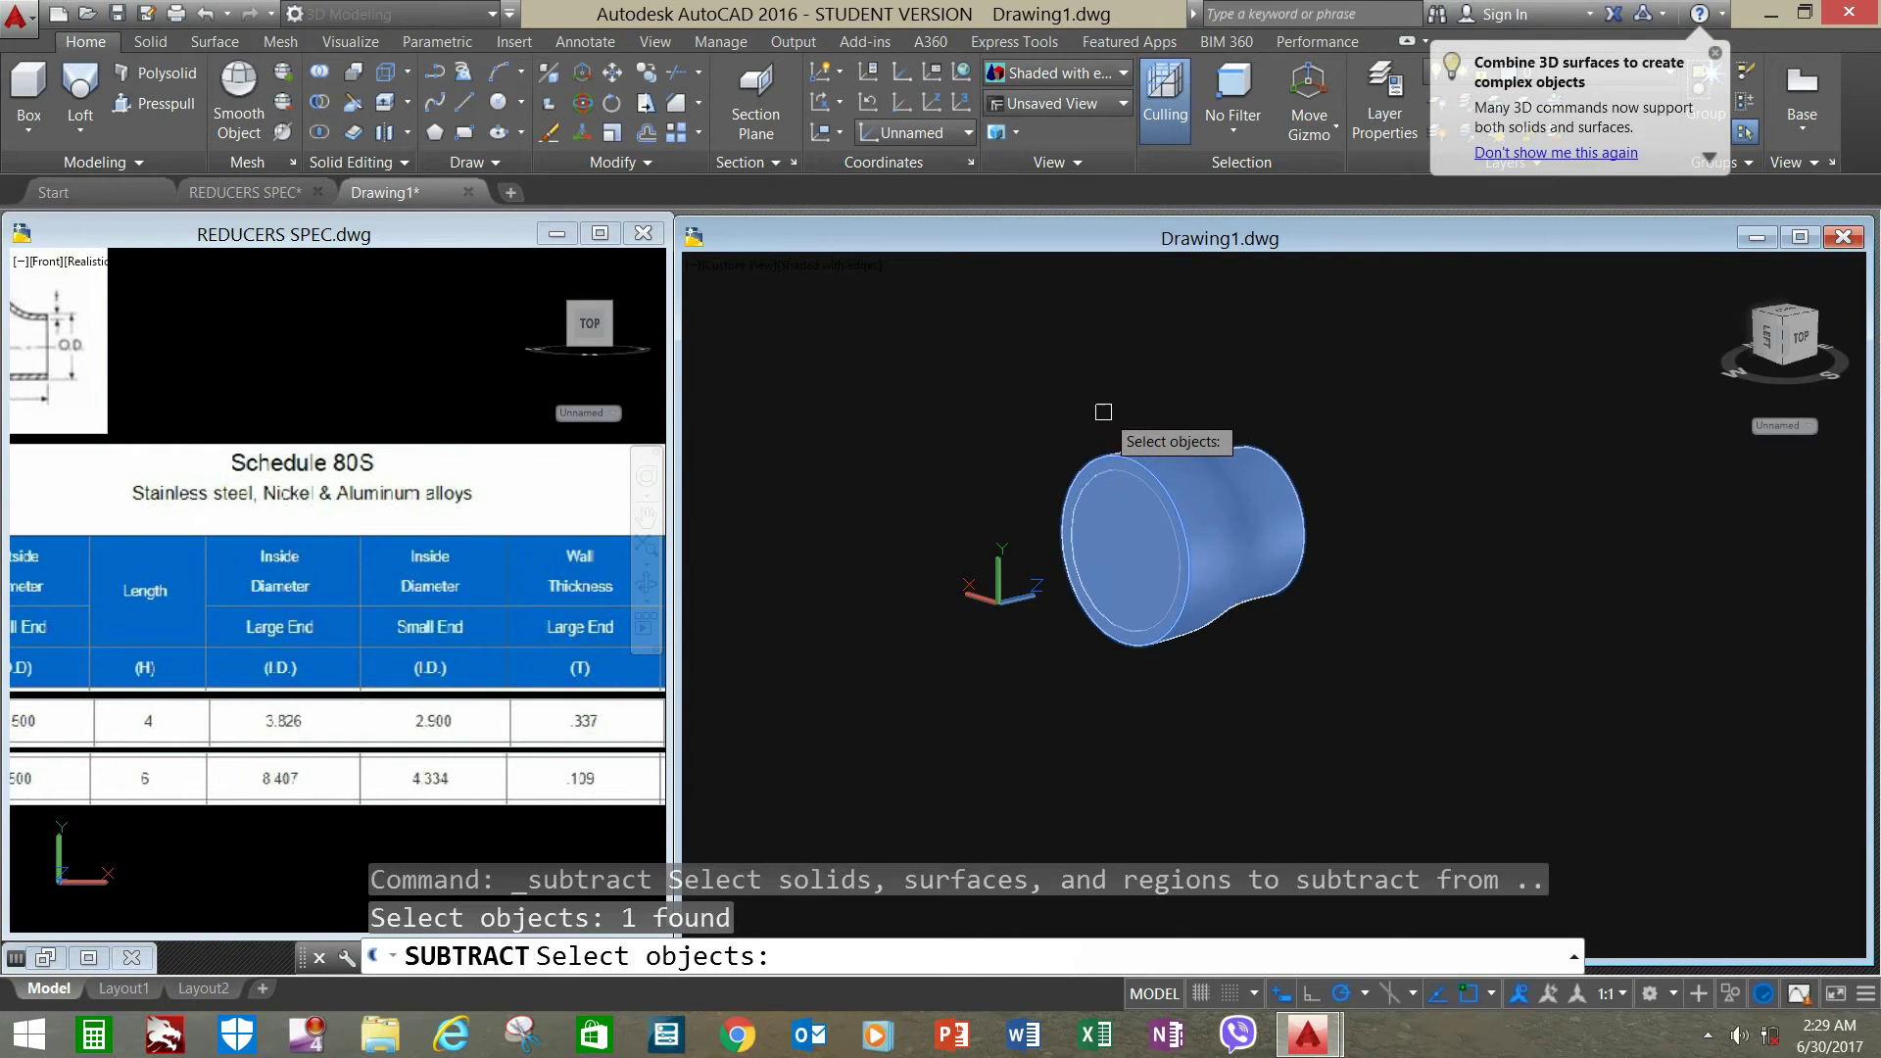
pyautogui.press('Return')
pyautogui.click(1120, 508)
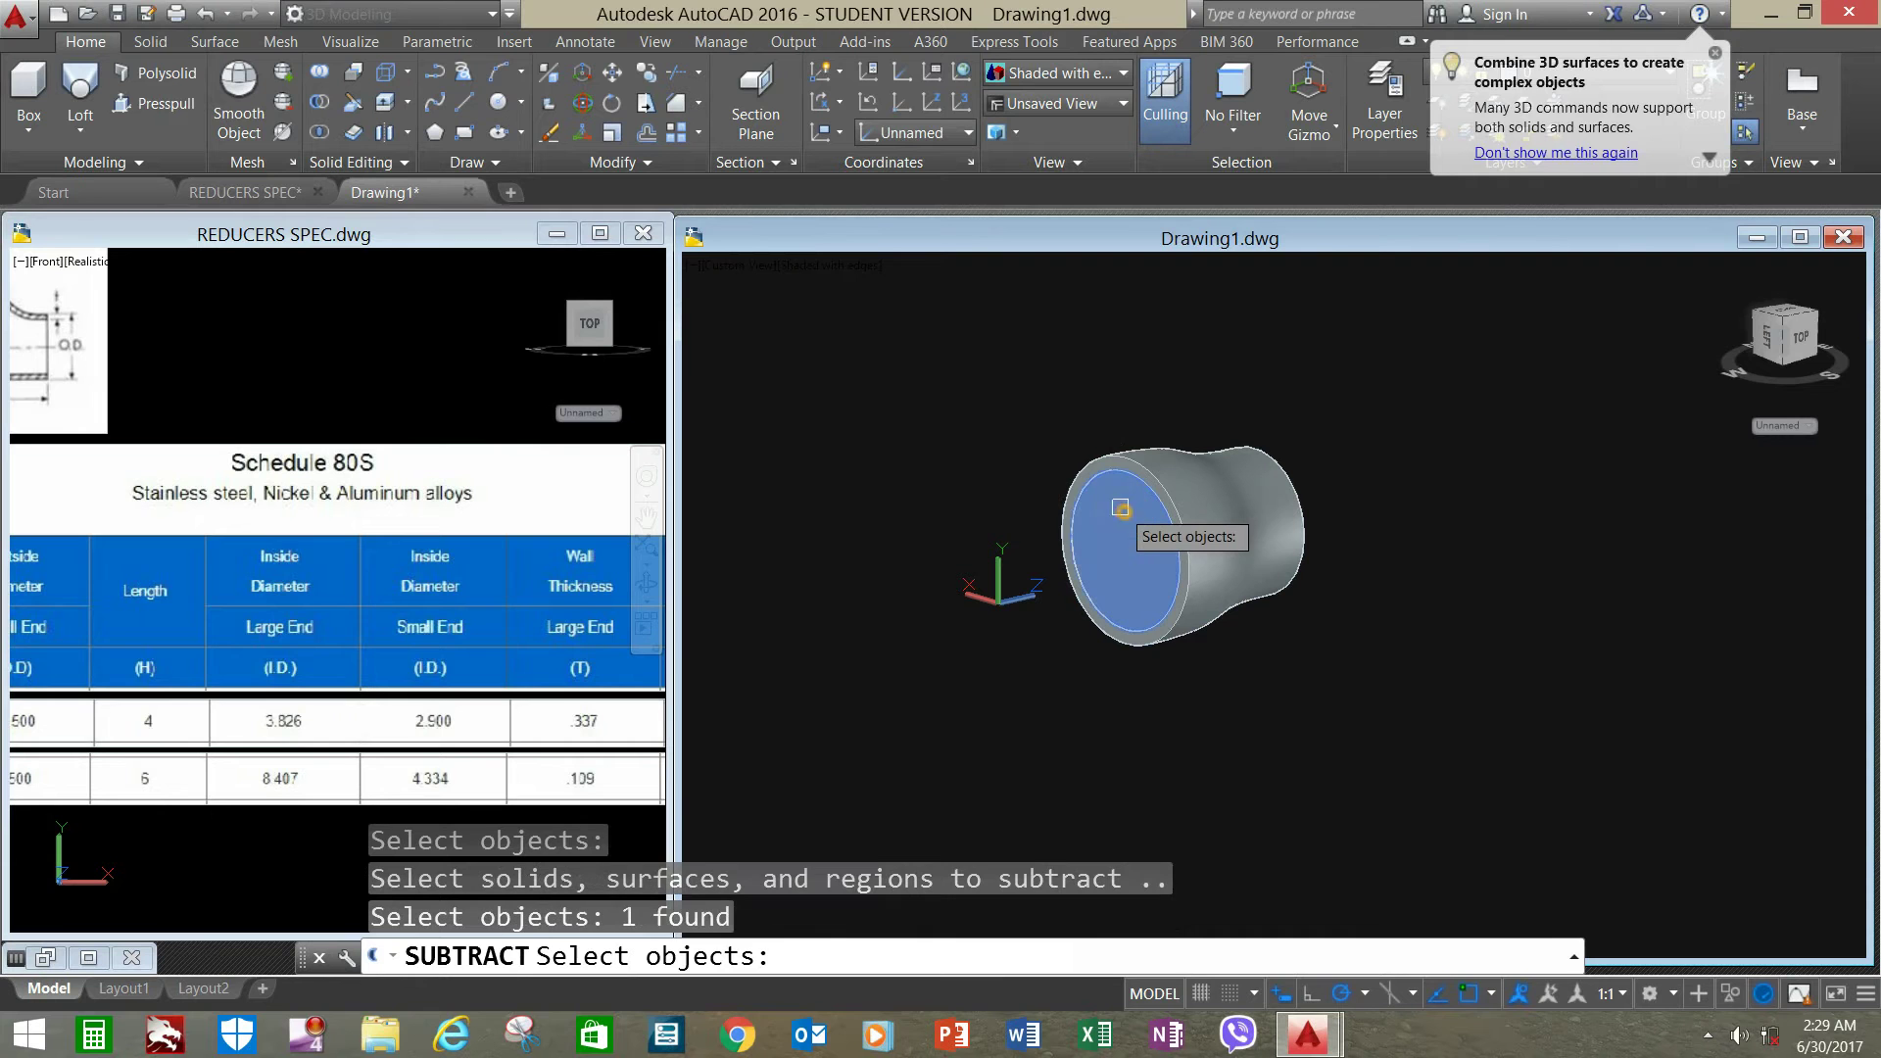
pyautogui.press('Return')
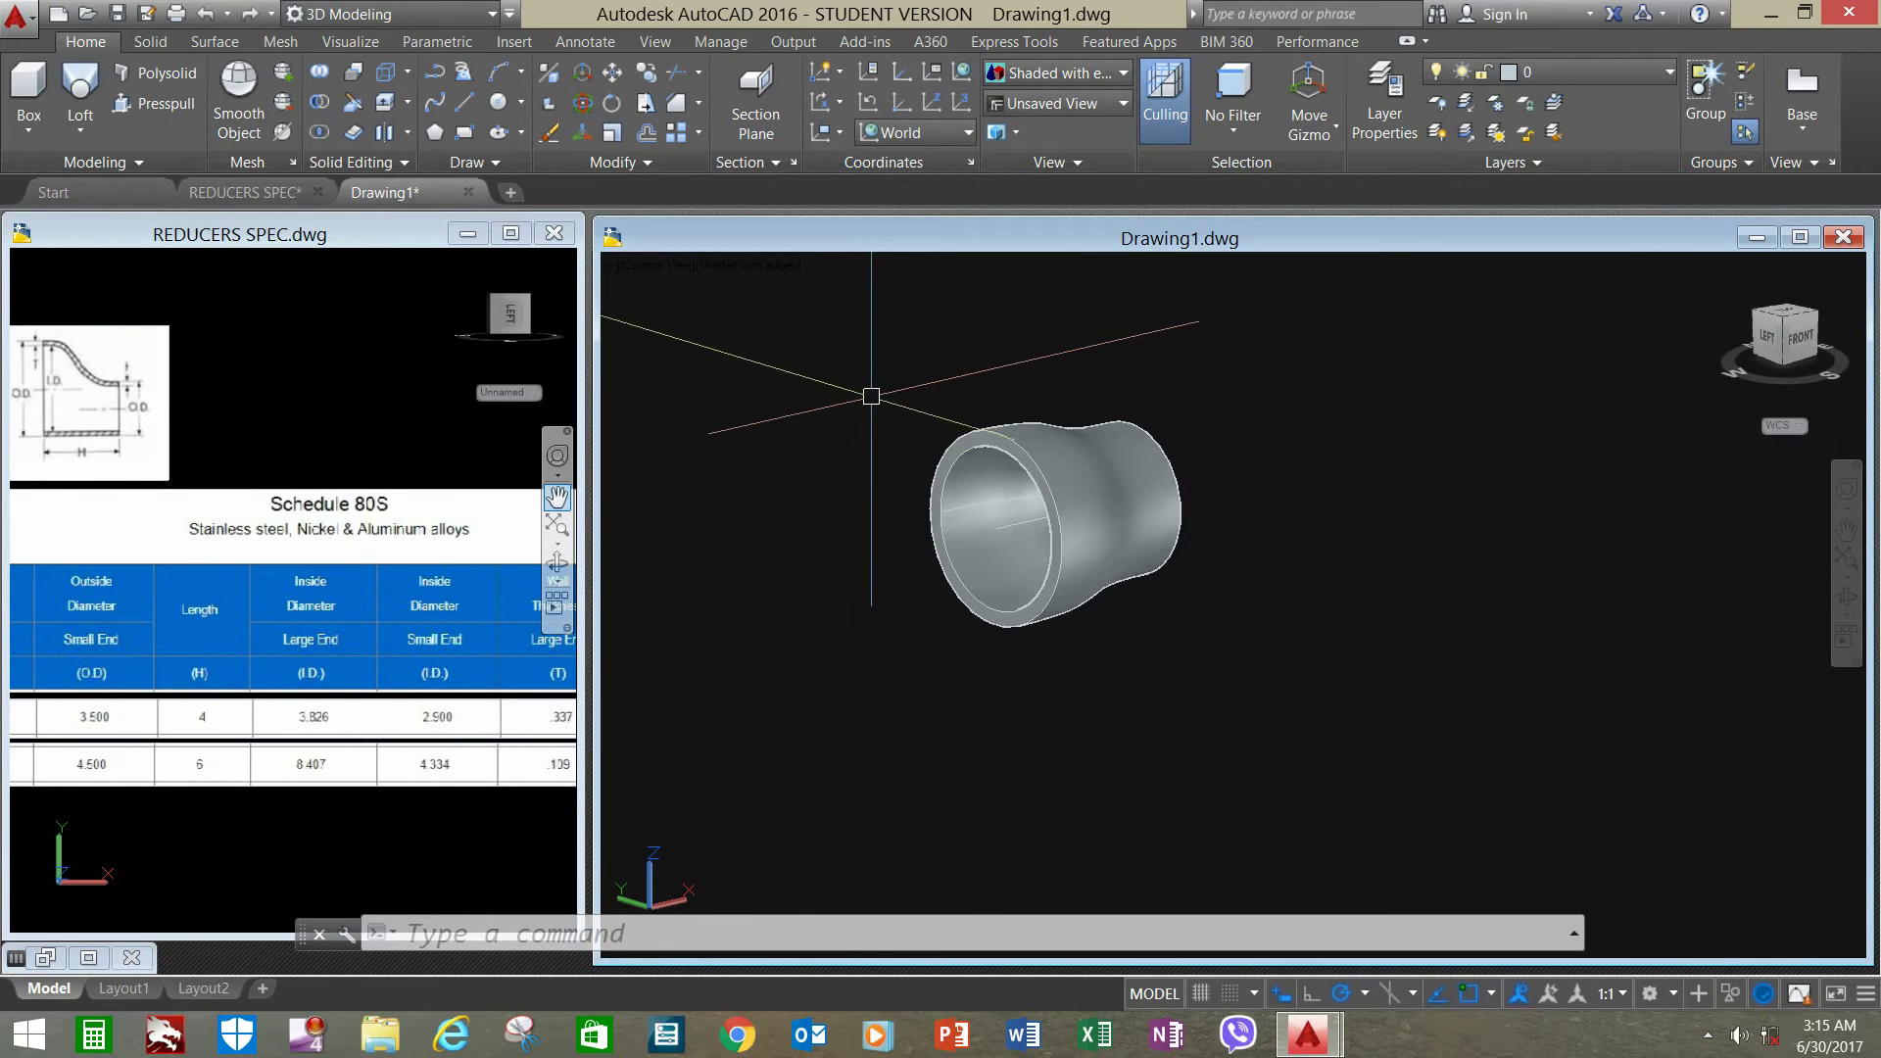
# - Chamfer the outer edge of the reducer's large end with both distances set to .25
pyautogui.click(151, 44)
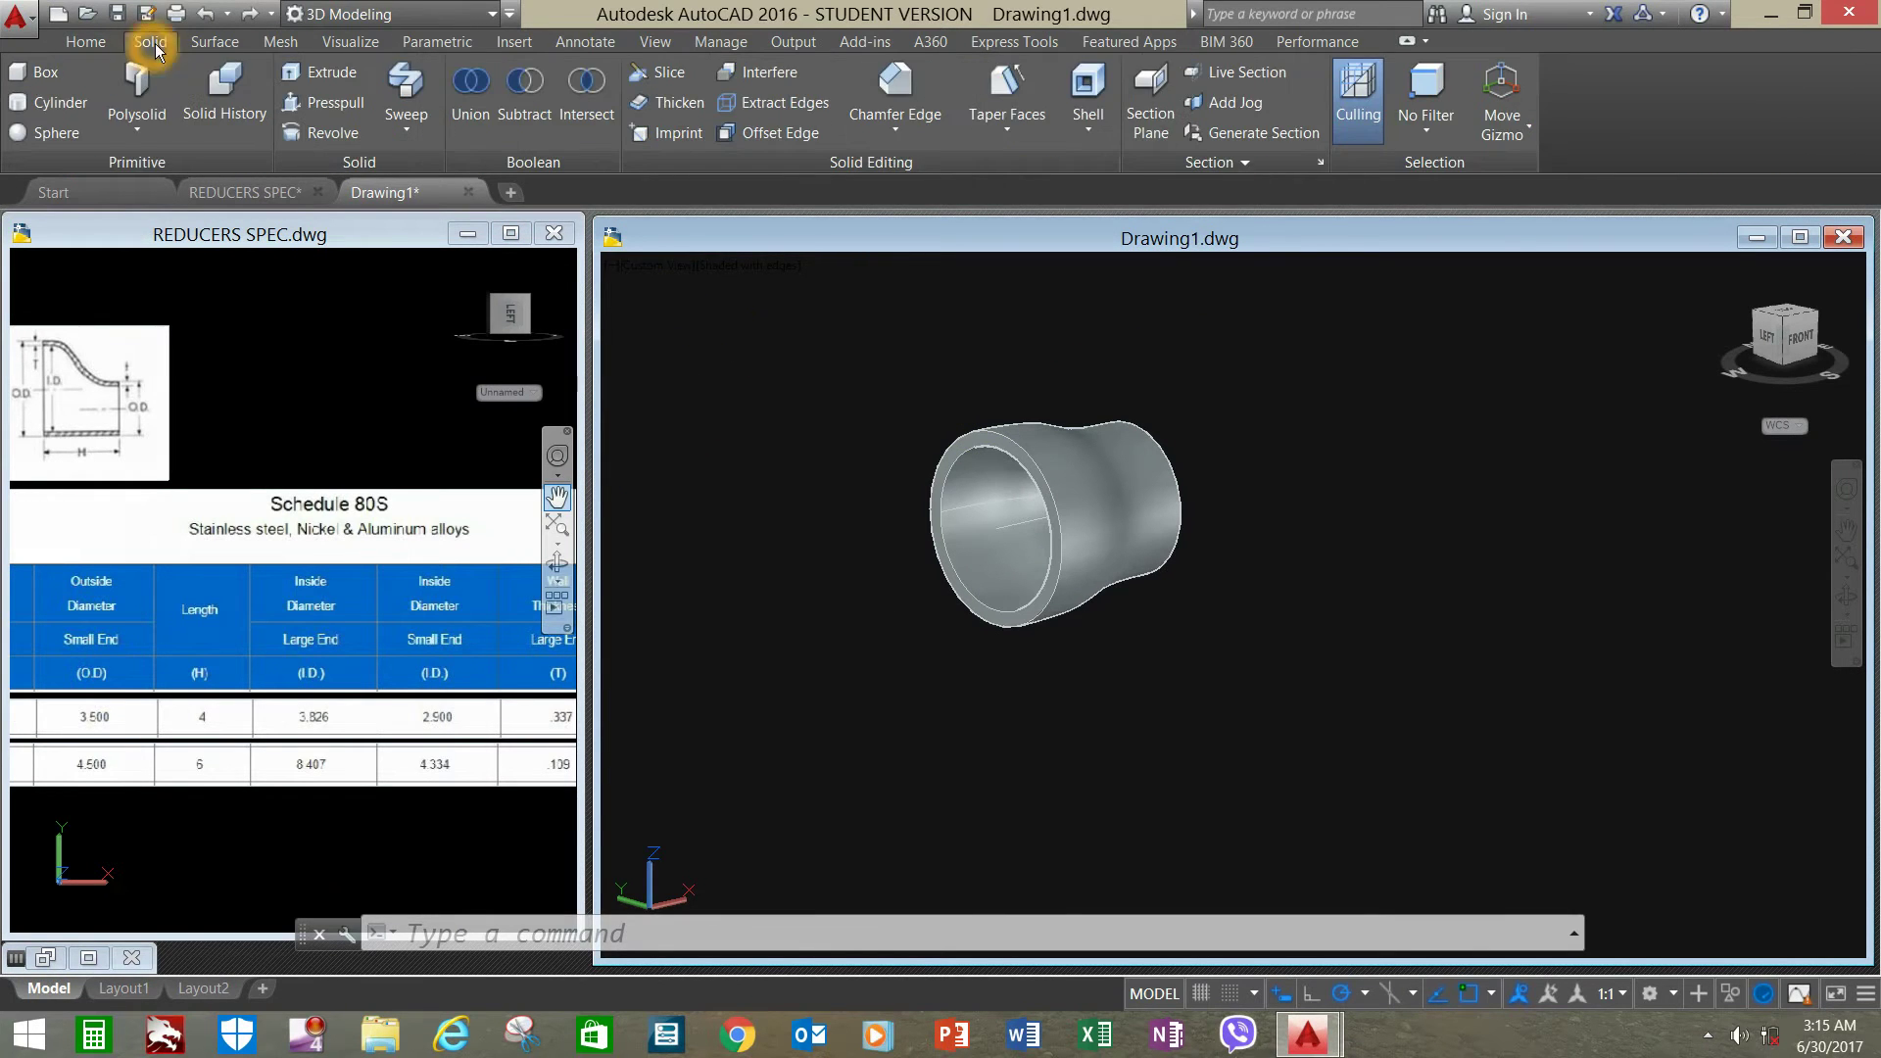
pyautogui.click(881, 137)
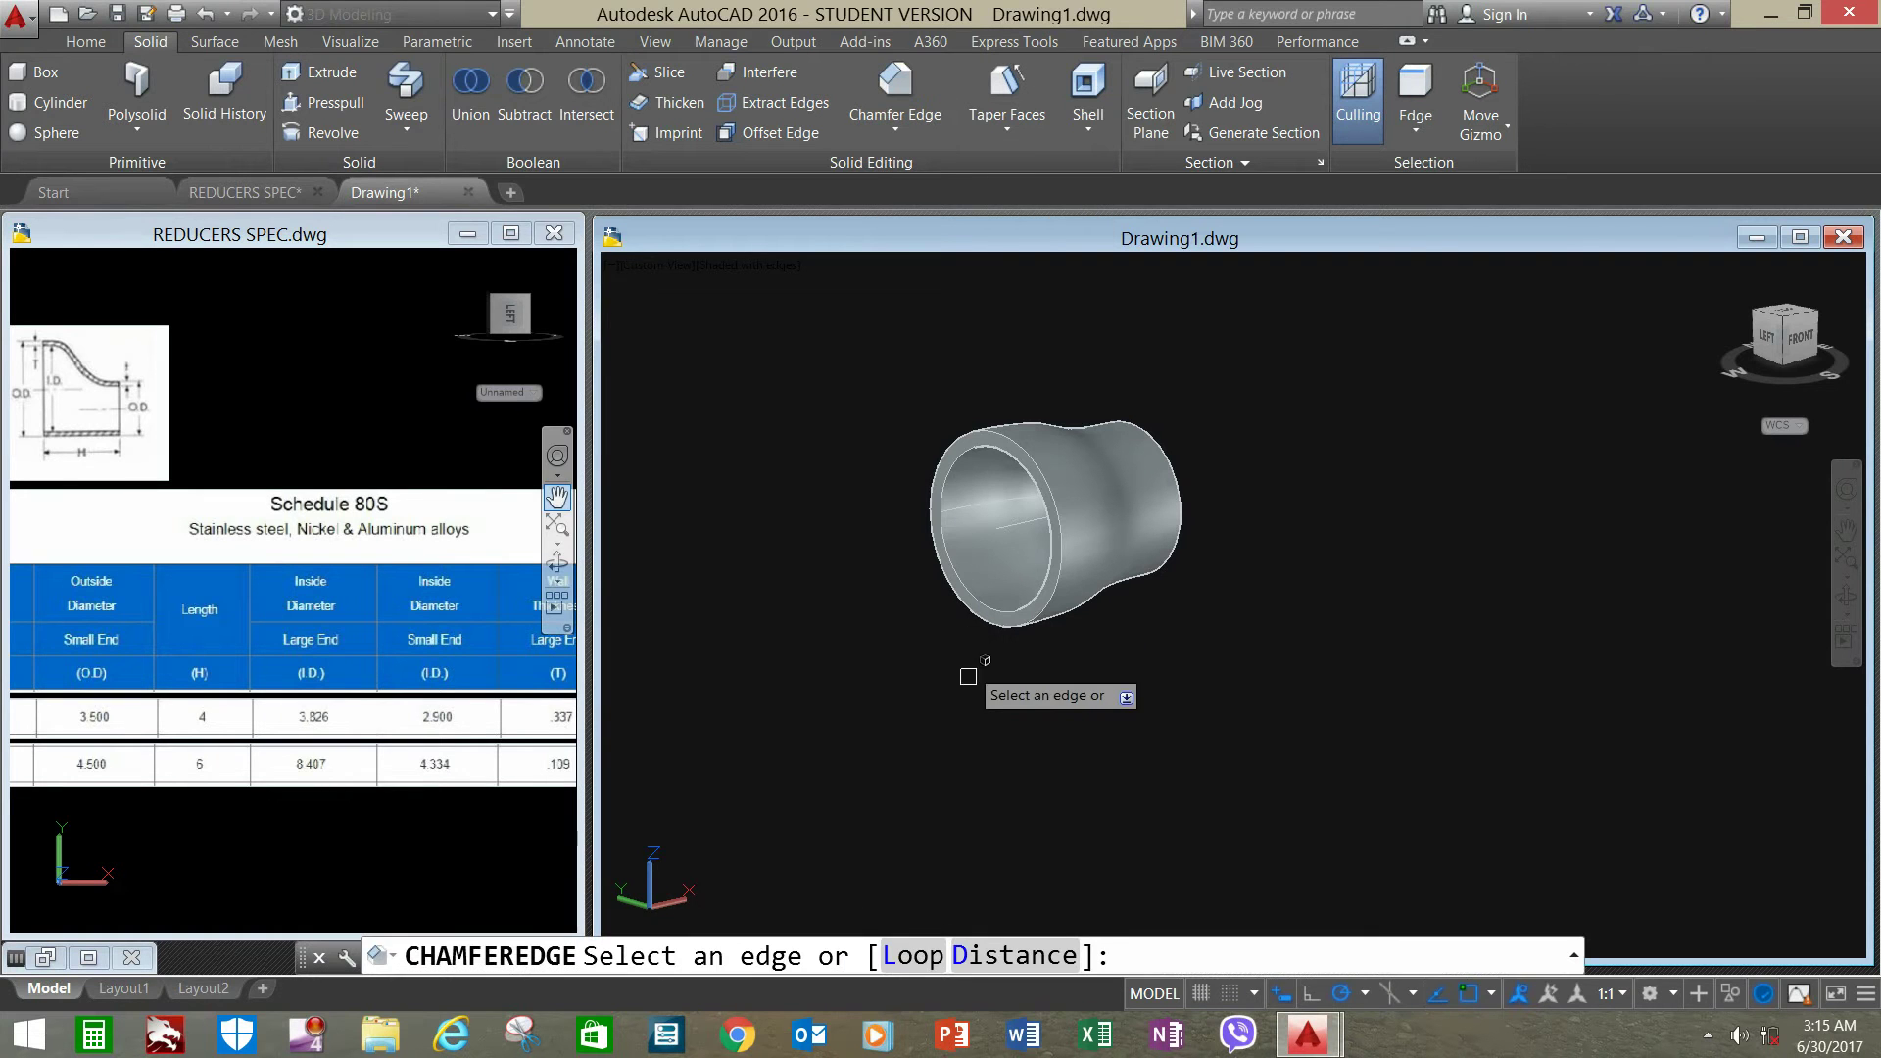
pyautogui.click(966, 822)
pyautogui.click(994, 849)
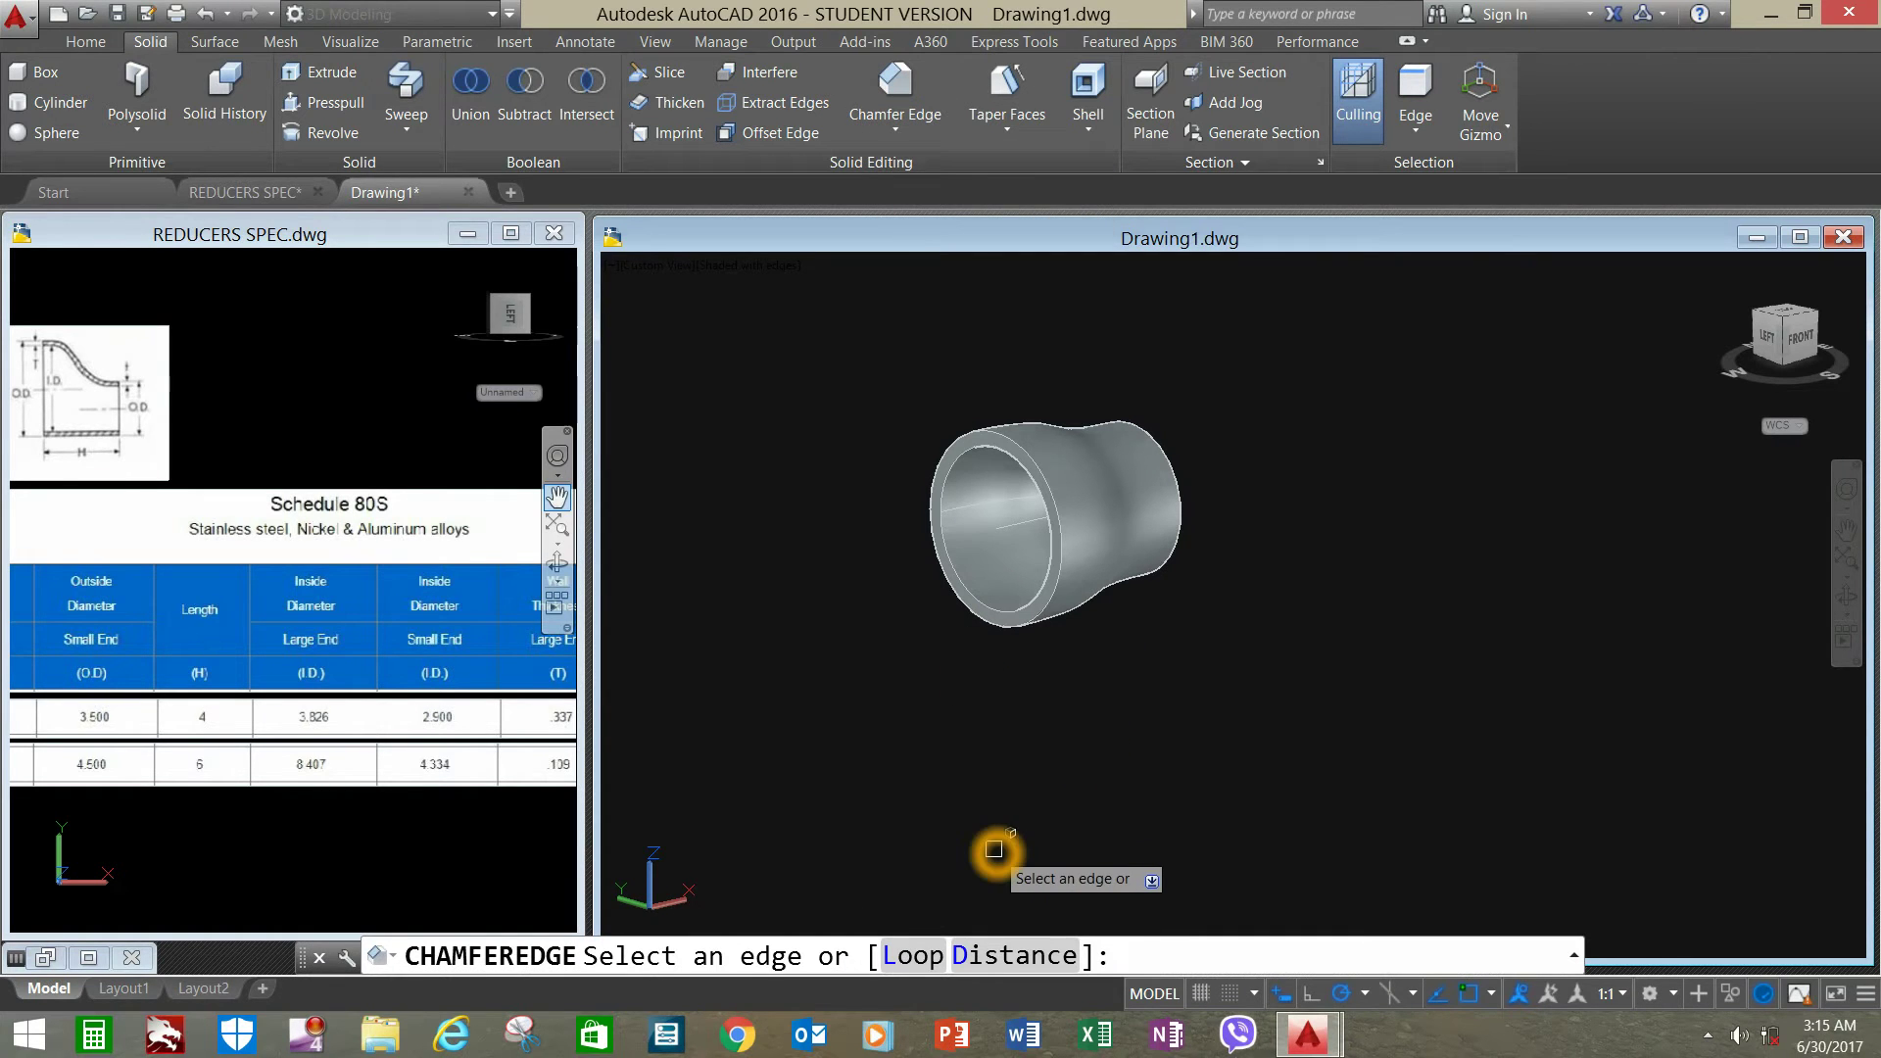
pyautogui.click(1024, 967)
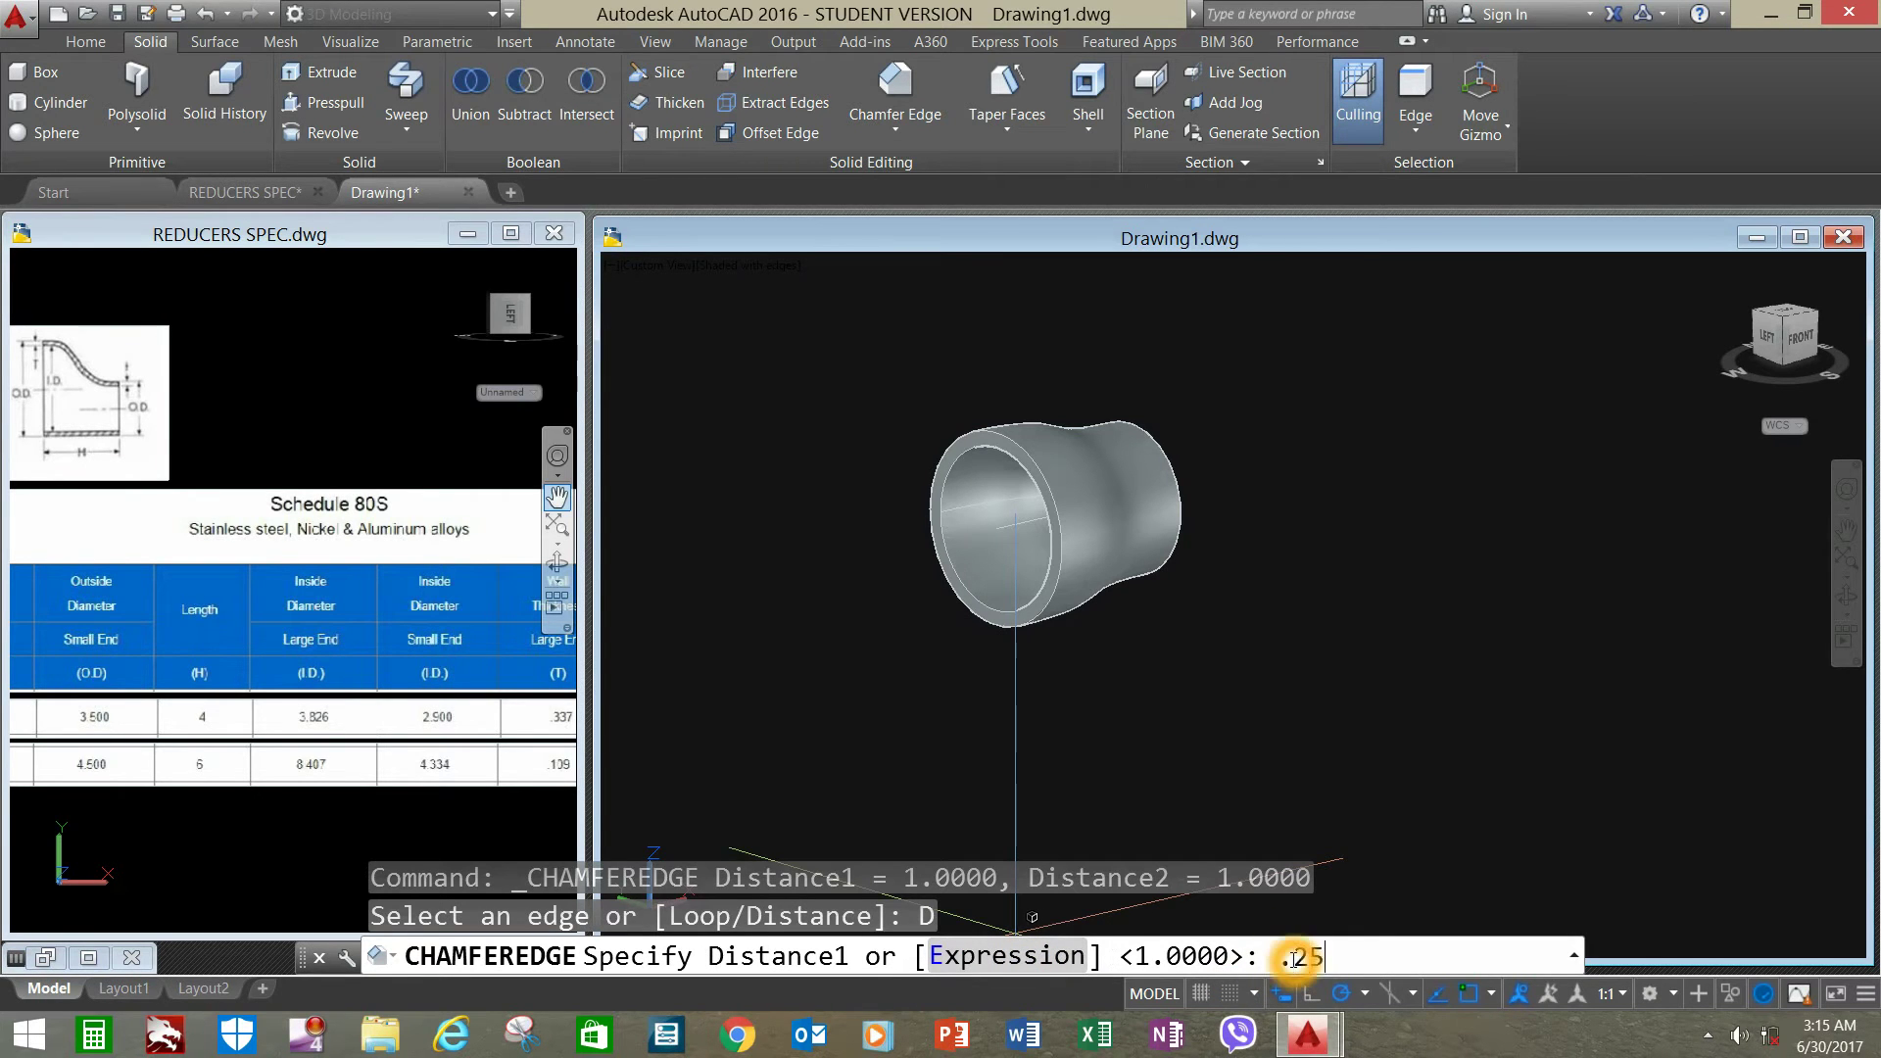
pyautogui.press('Return')
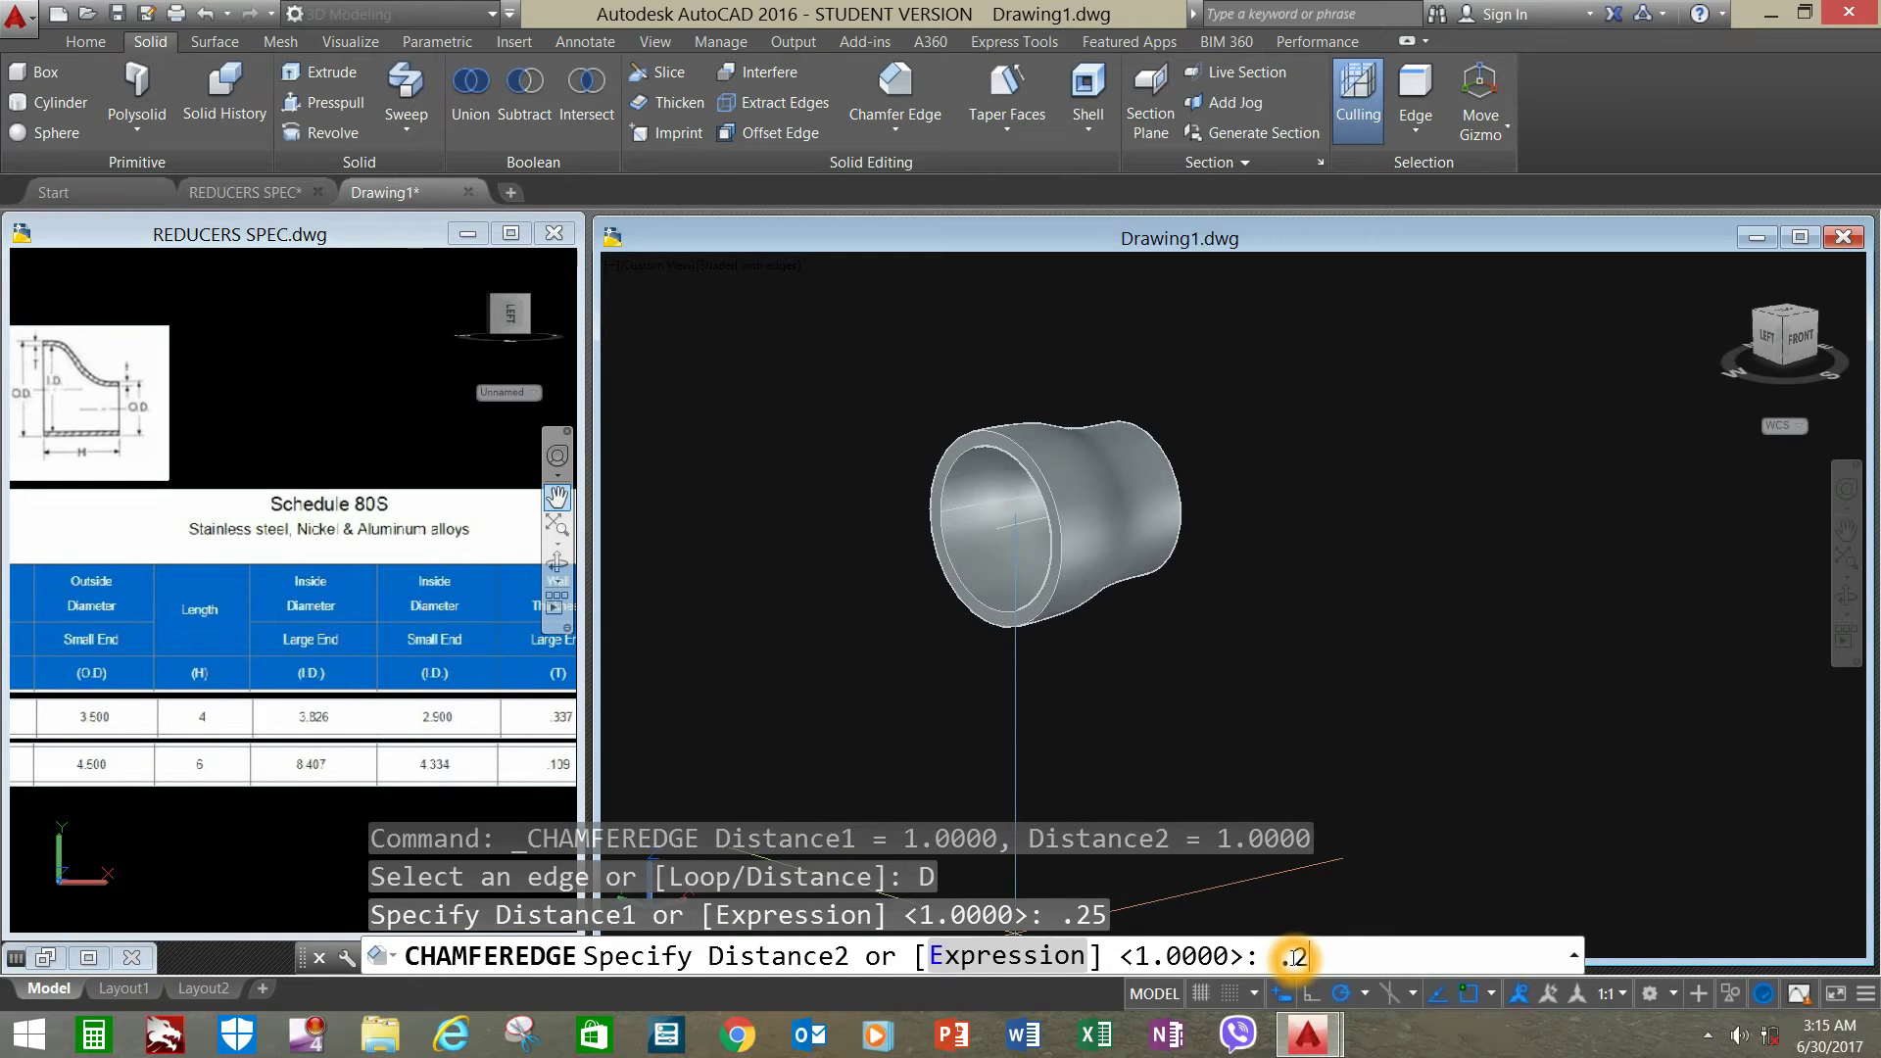
pyautogui.press('Return')
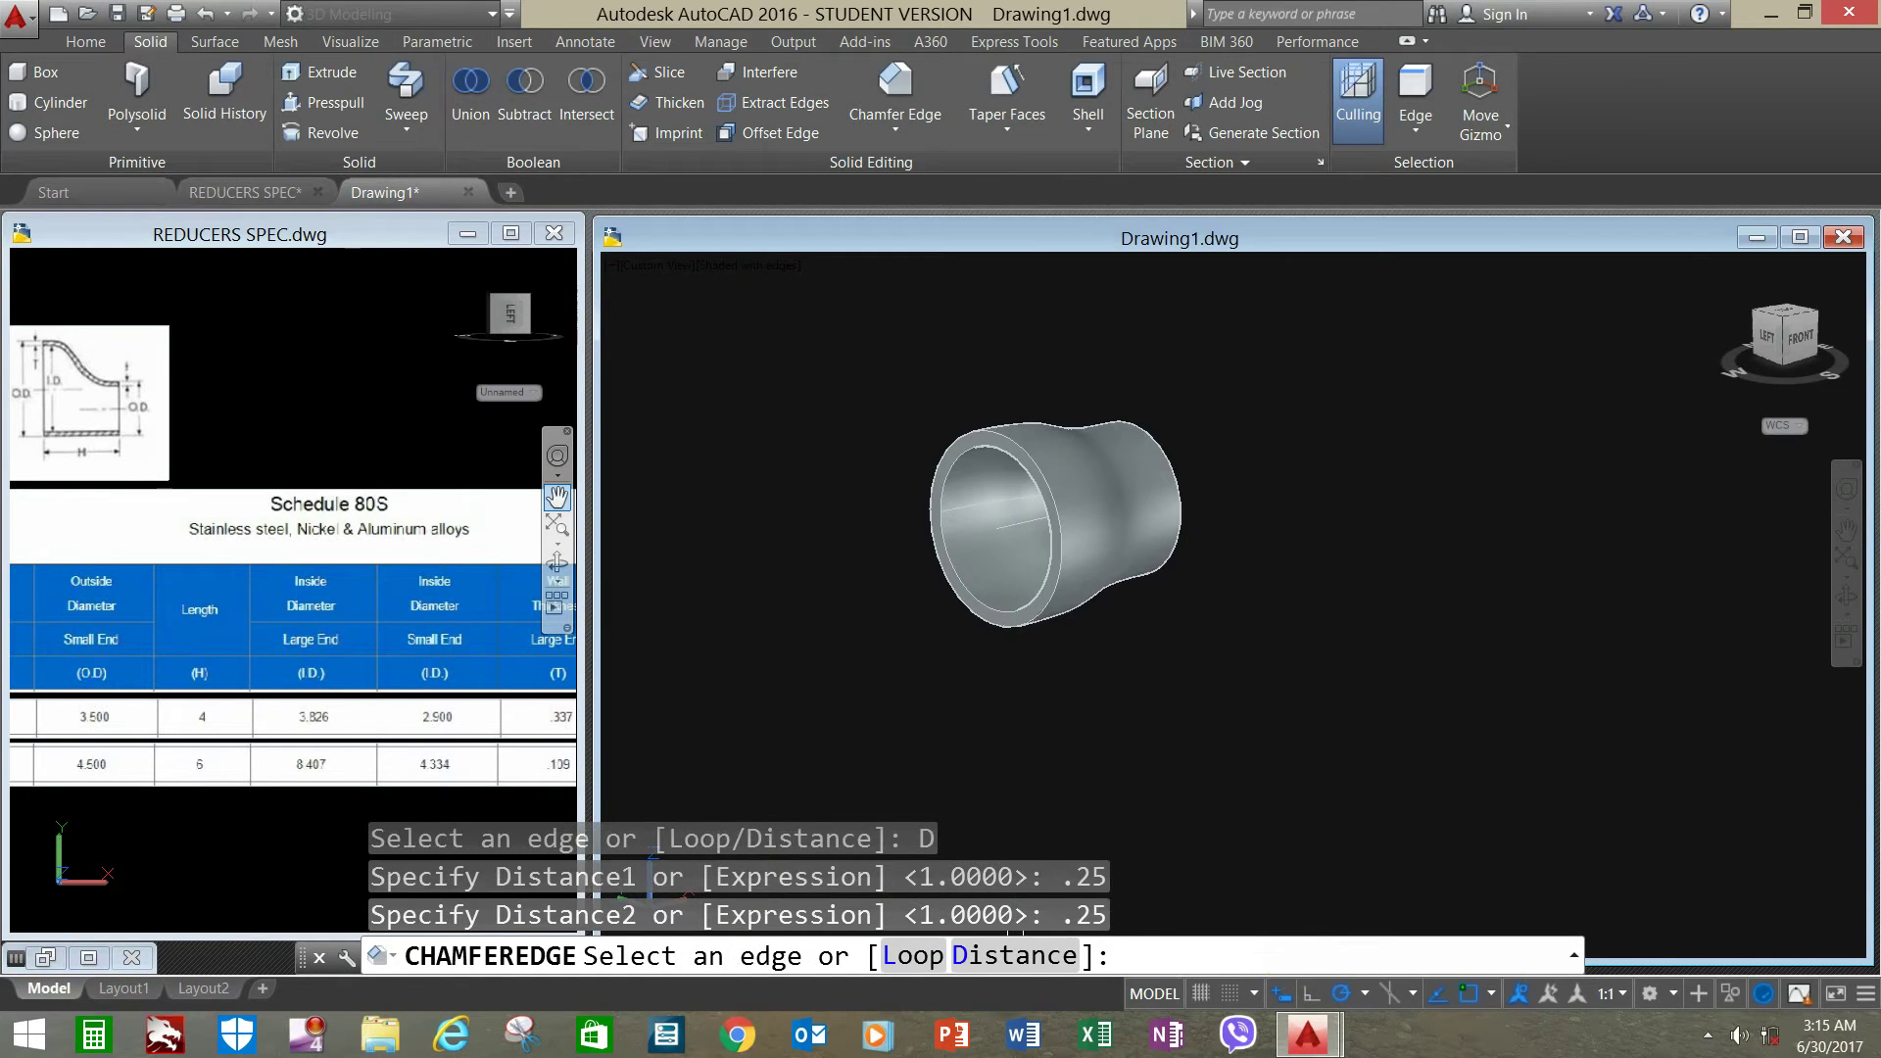
pyautogui.click(1026, 446)
pyautogui.rightClick(1214, 440)
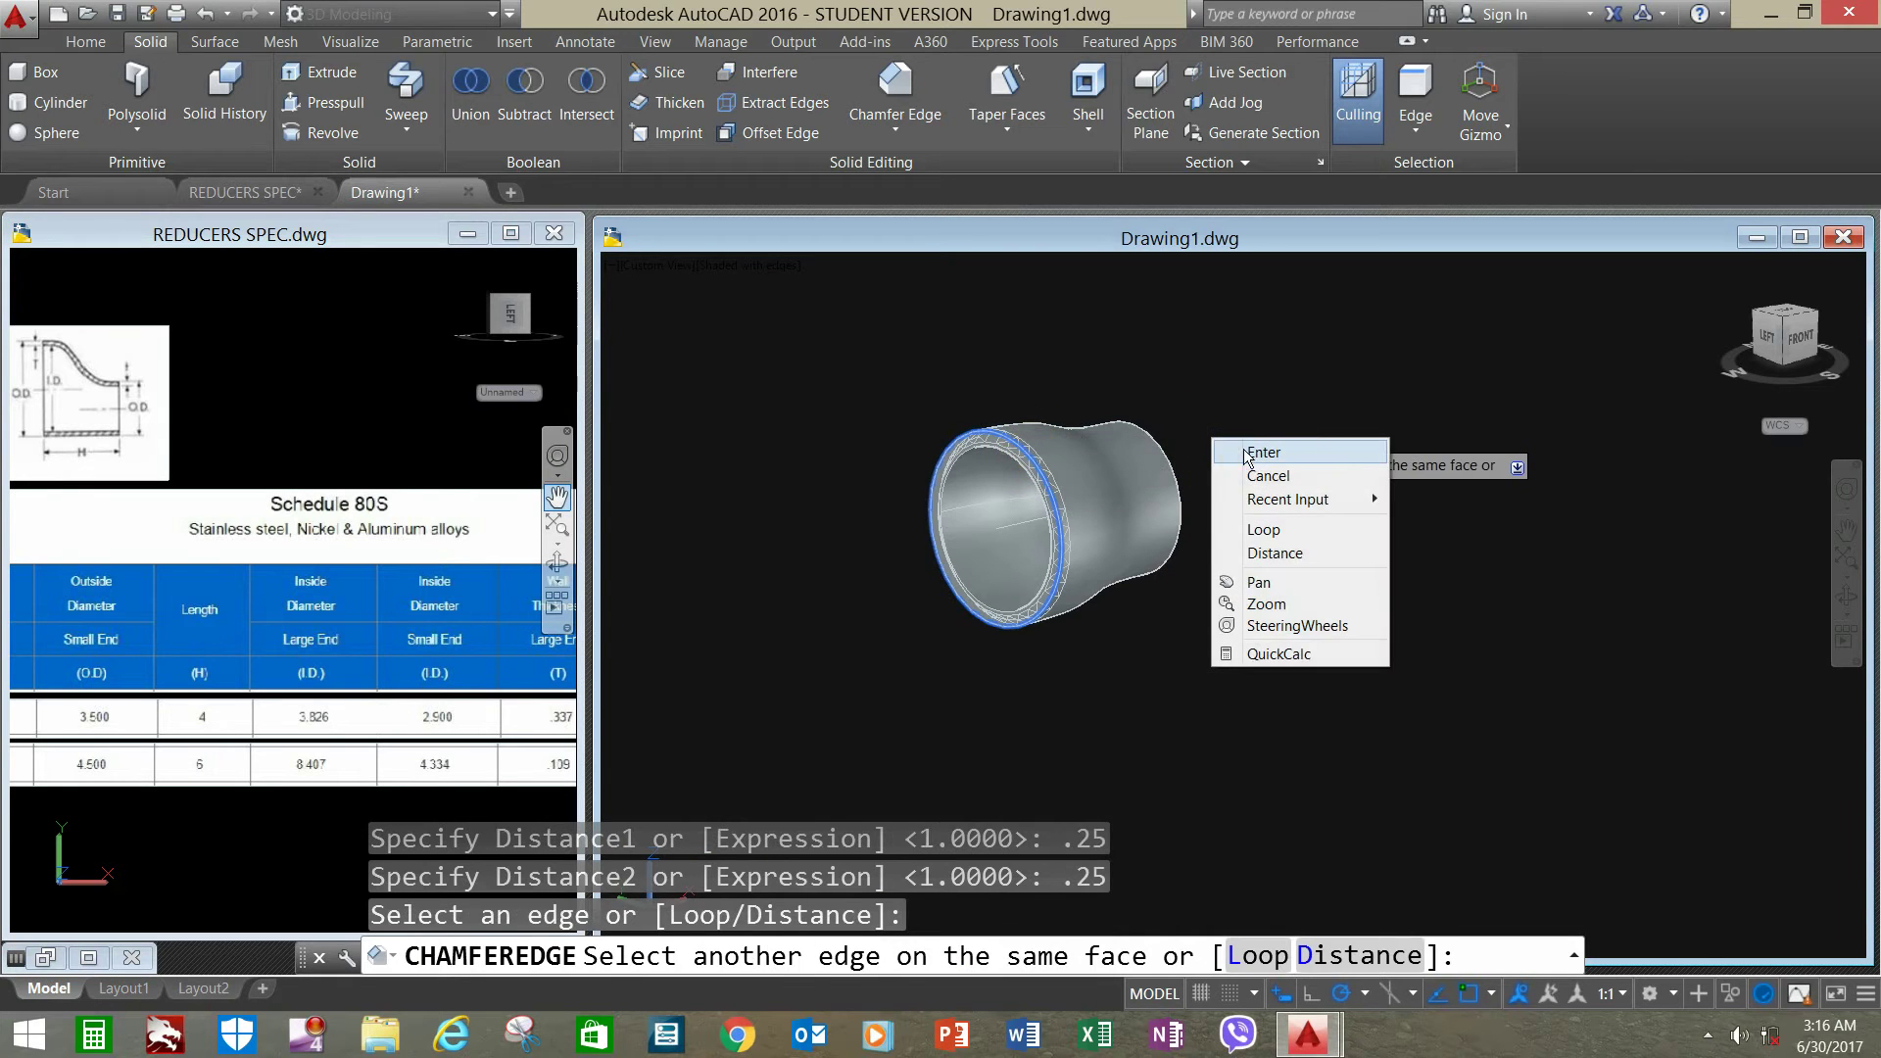
pyautogui.click(1246, 454)
pyautogui.rightClick(1247, 450)
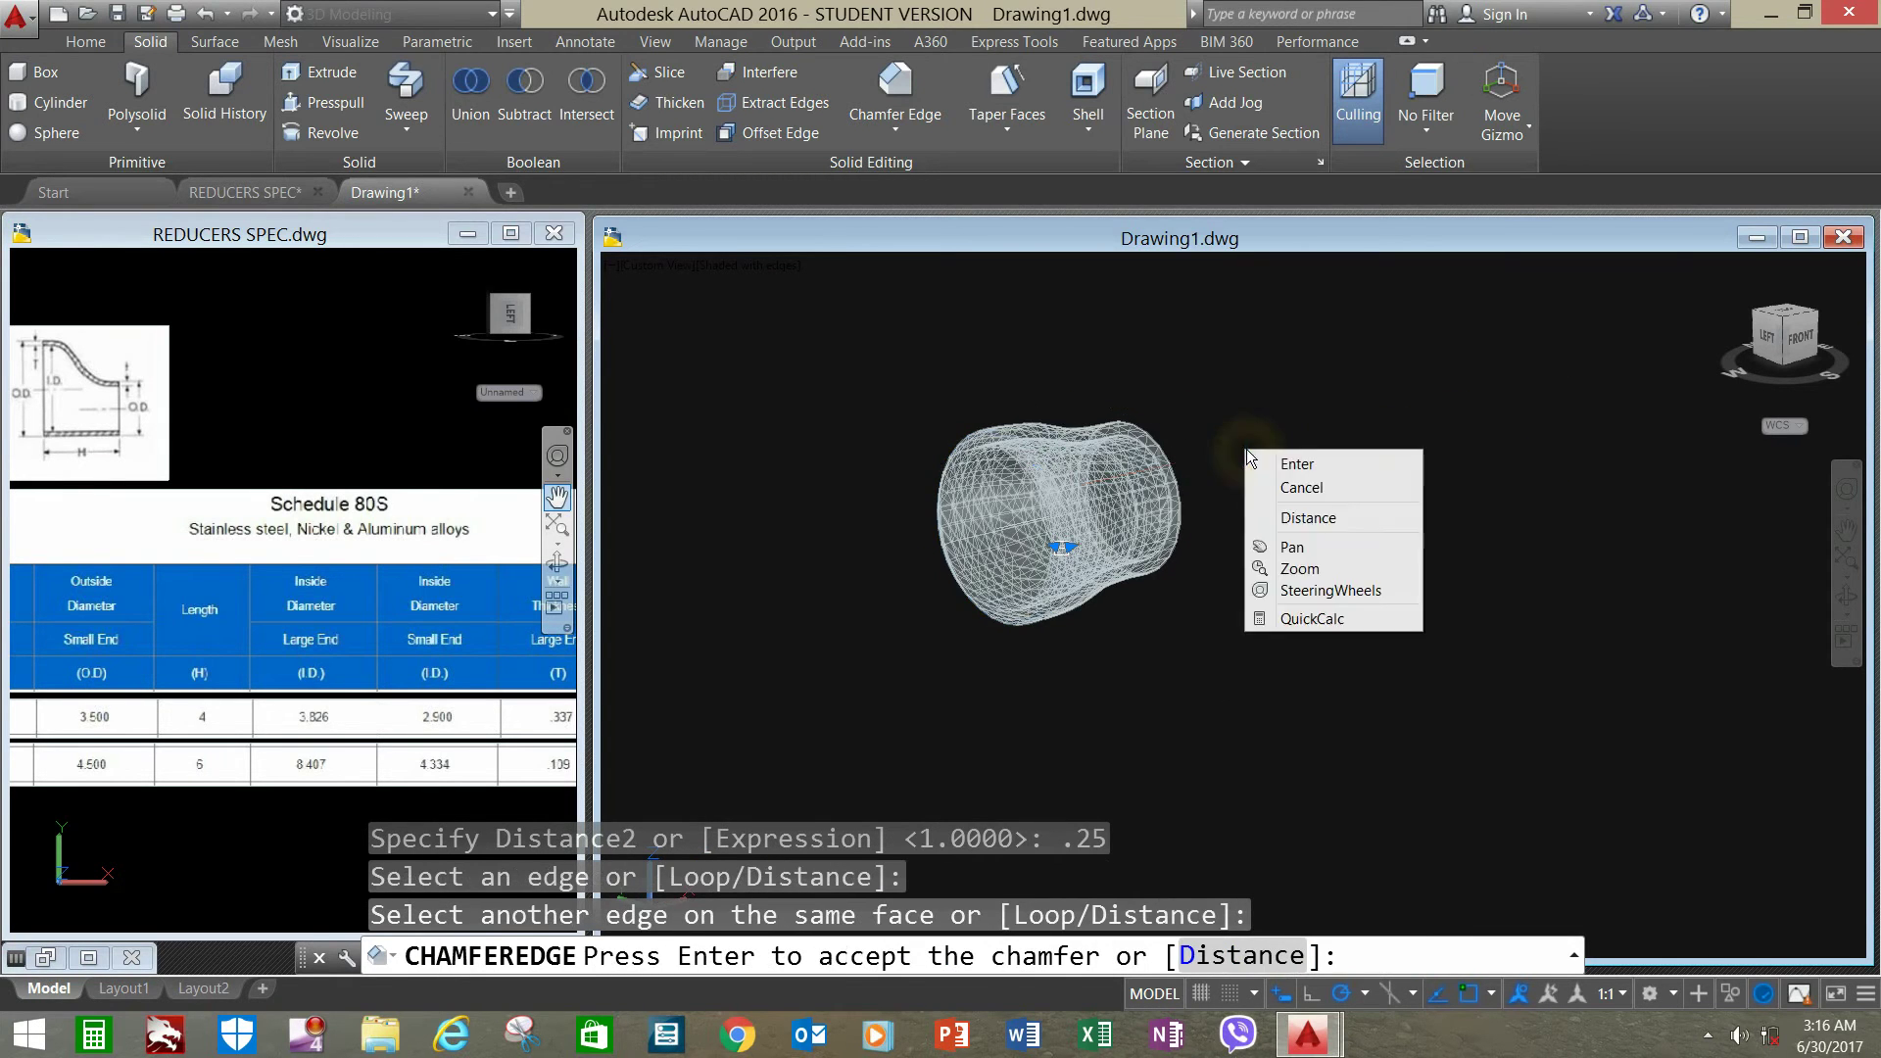
pyautogui.click(1284, 468)
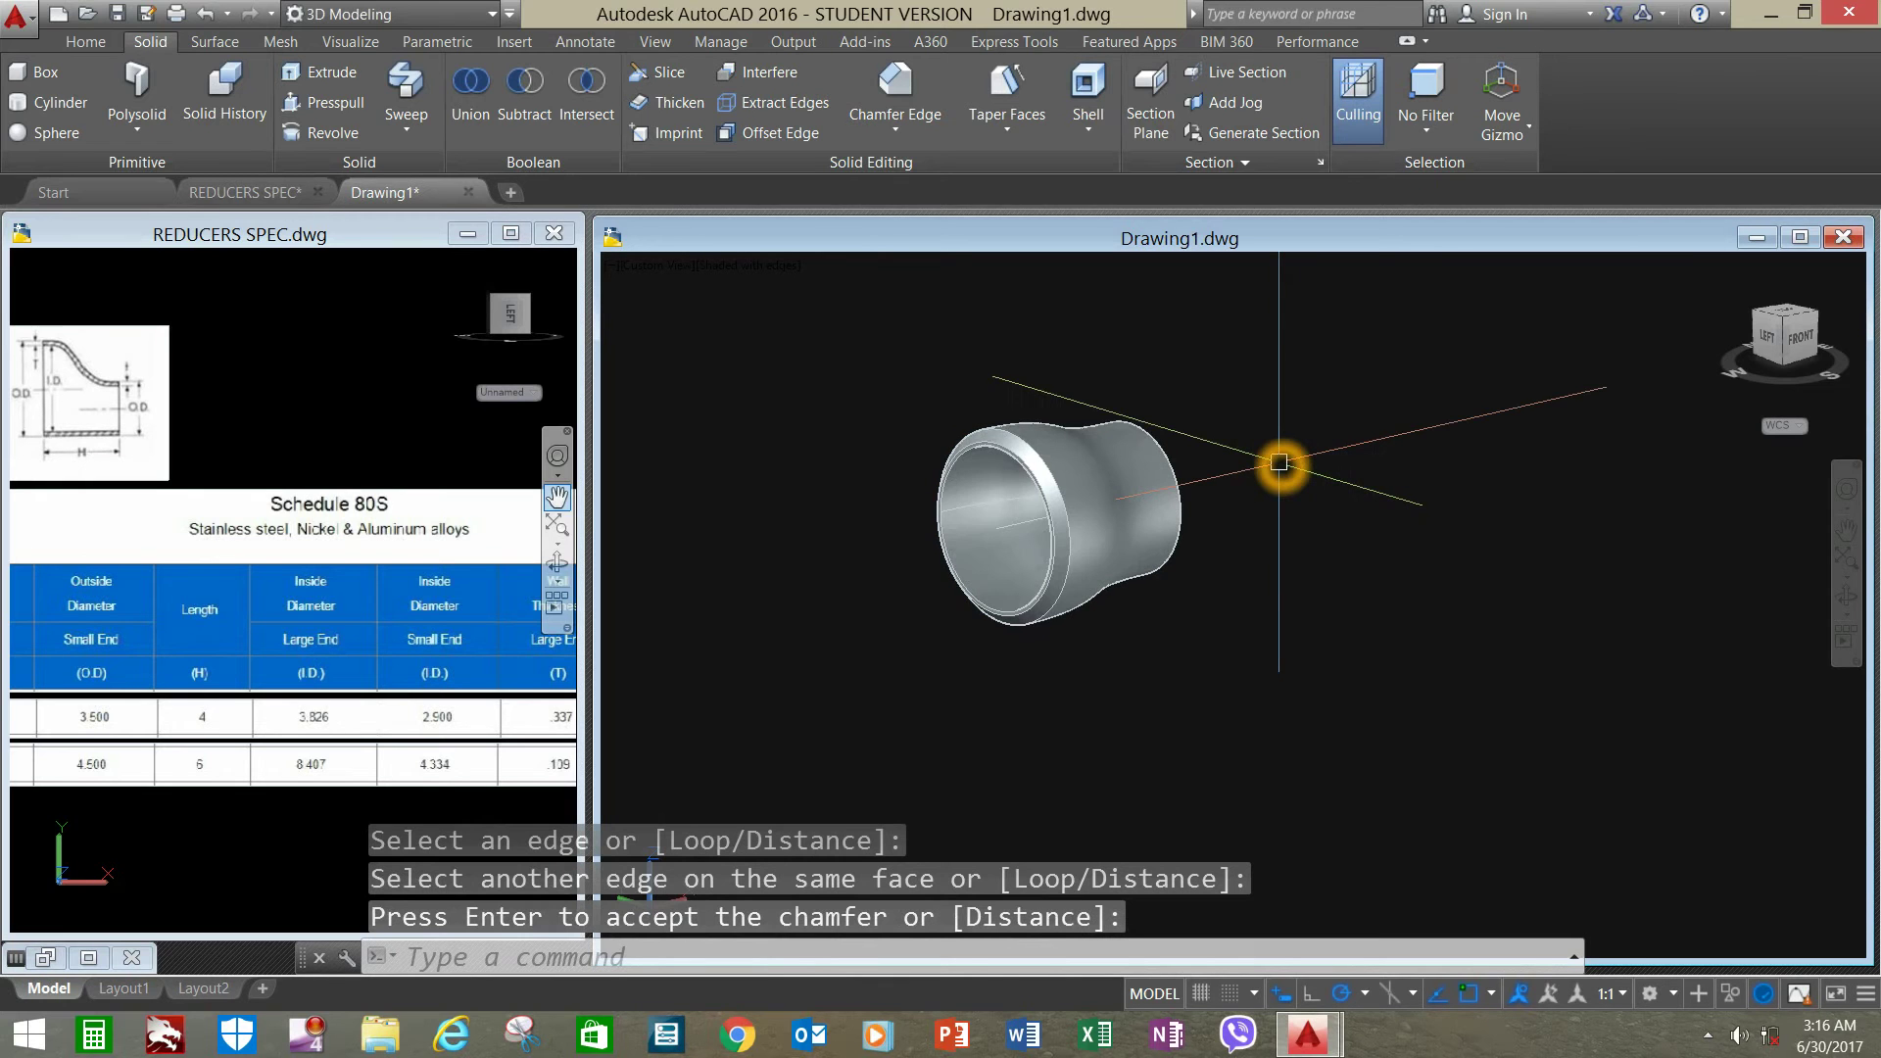
# - Chamfer the outer edge of the reducer's small end, keeping both distances at 0.25
pyautogui.keyDown('shift'); pyautogui.moveTo(1279, 463); pyautogui.dragTo(1086, 449, button='middle'); pyautogui.keyUp('shift')
pyautogui.rightClick(1205, 411)
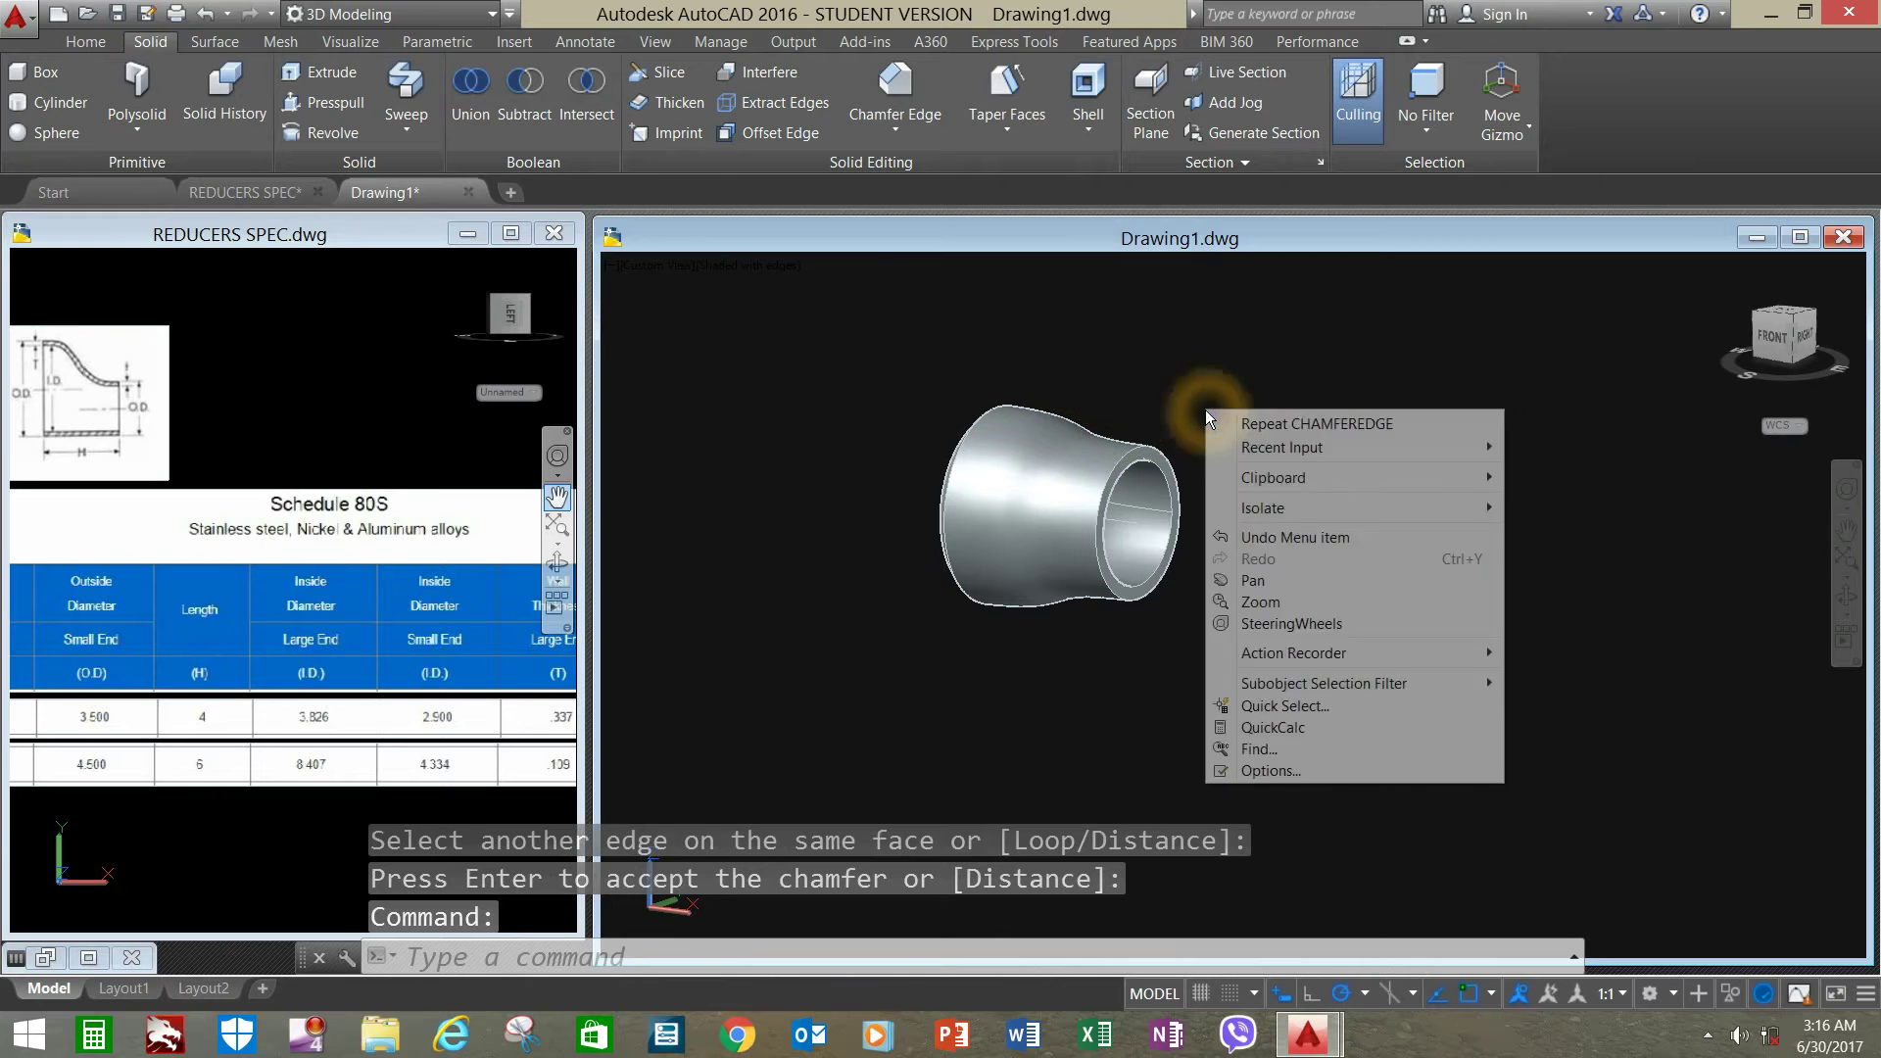
pyautogui.click(1244, 424)
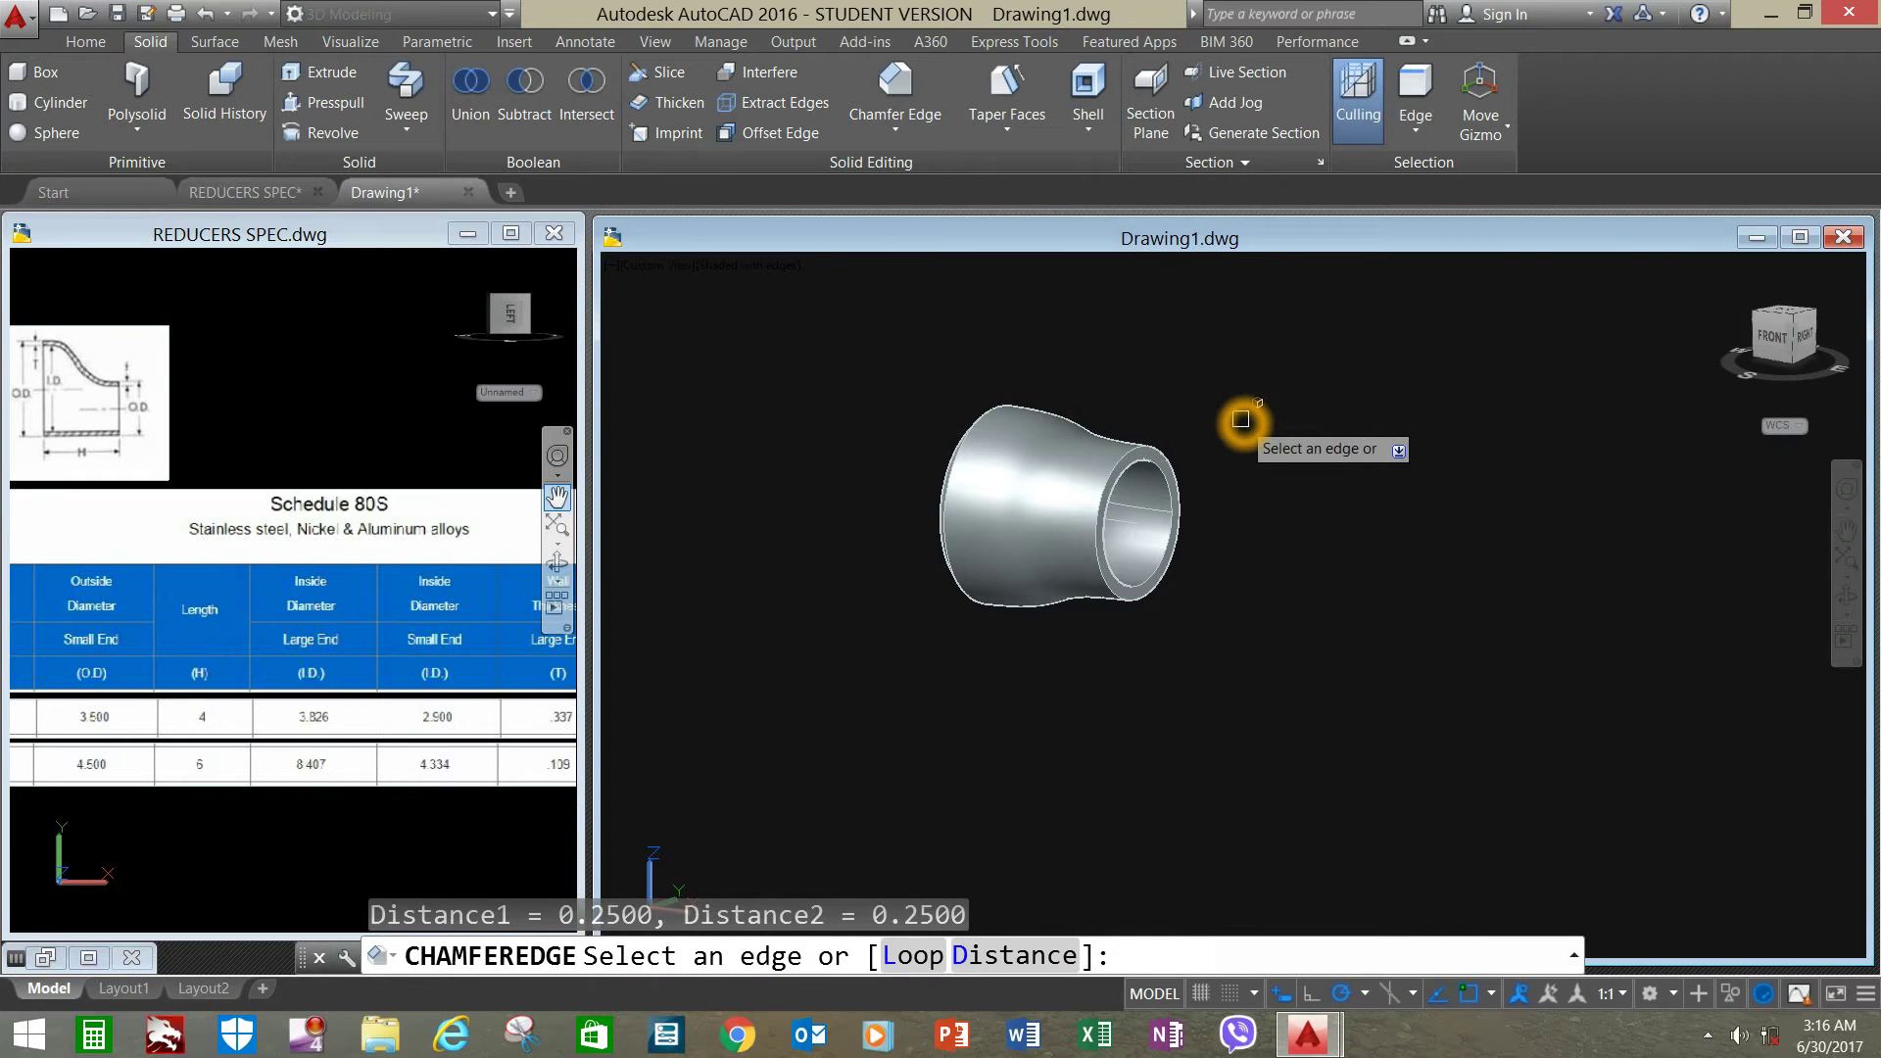
pyautogui.click(1016, 958)
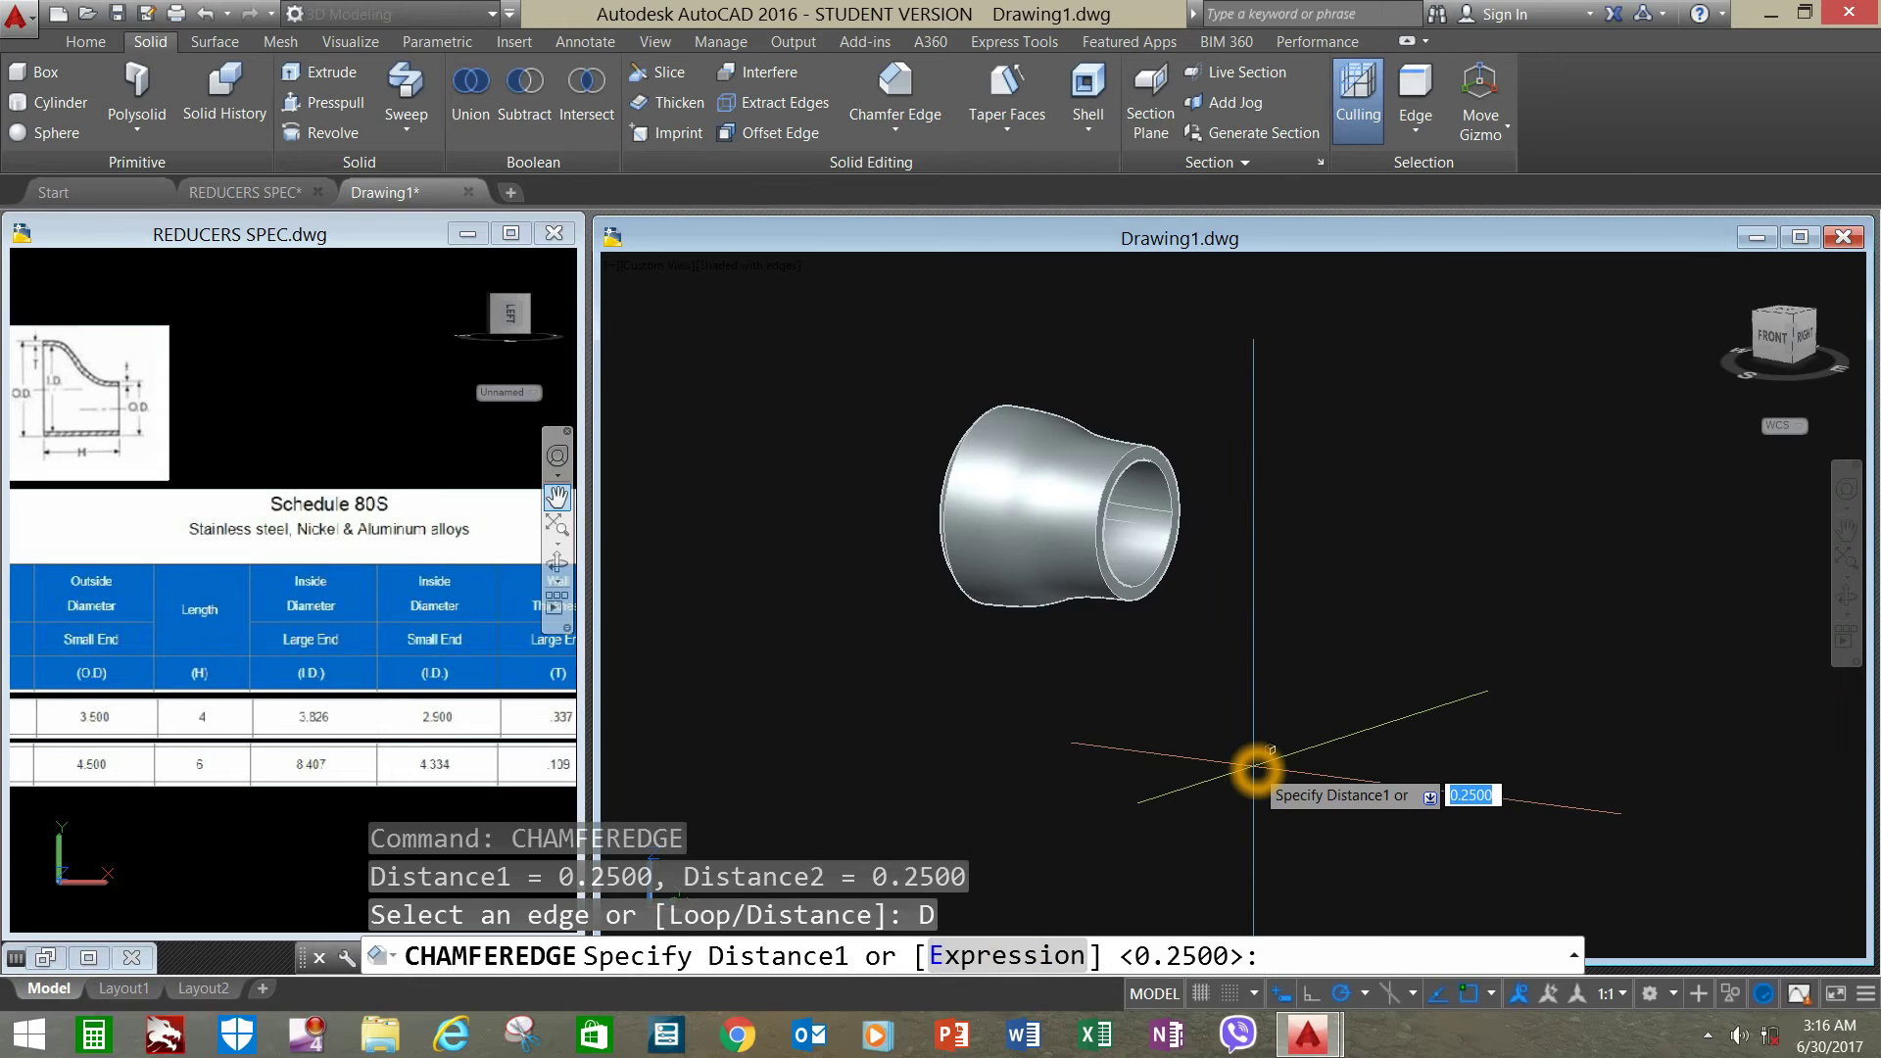
pyautogui.rightClick(1257, 769)
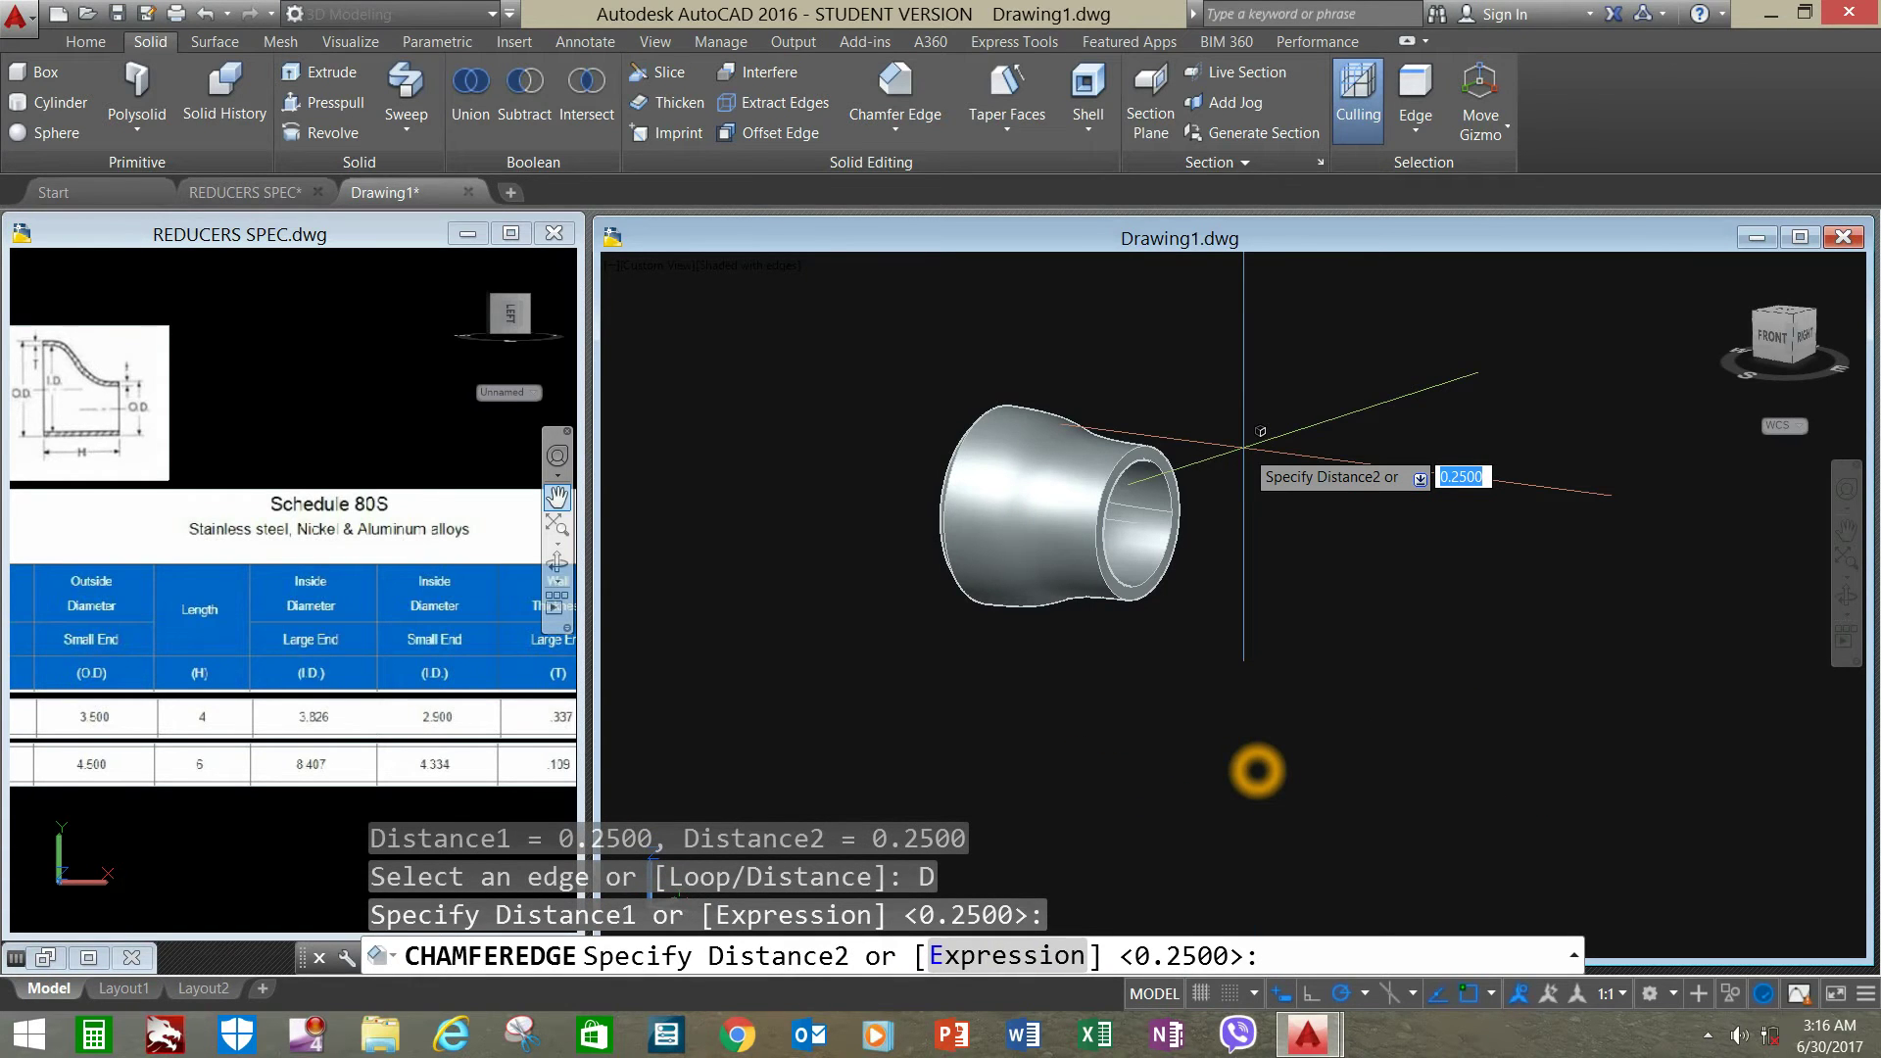
pyautogui.press('Return')
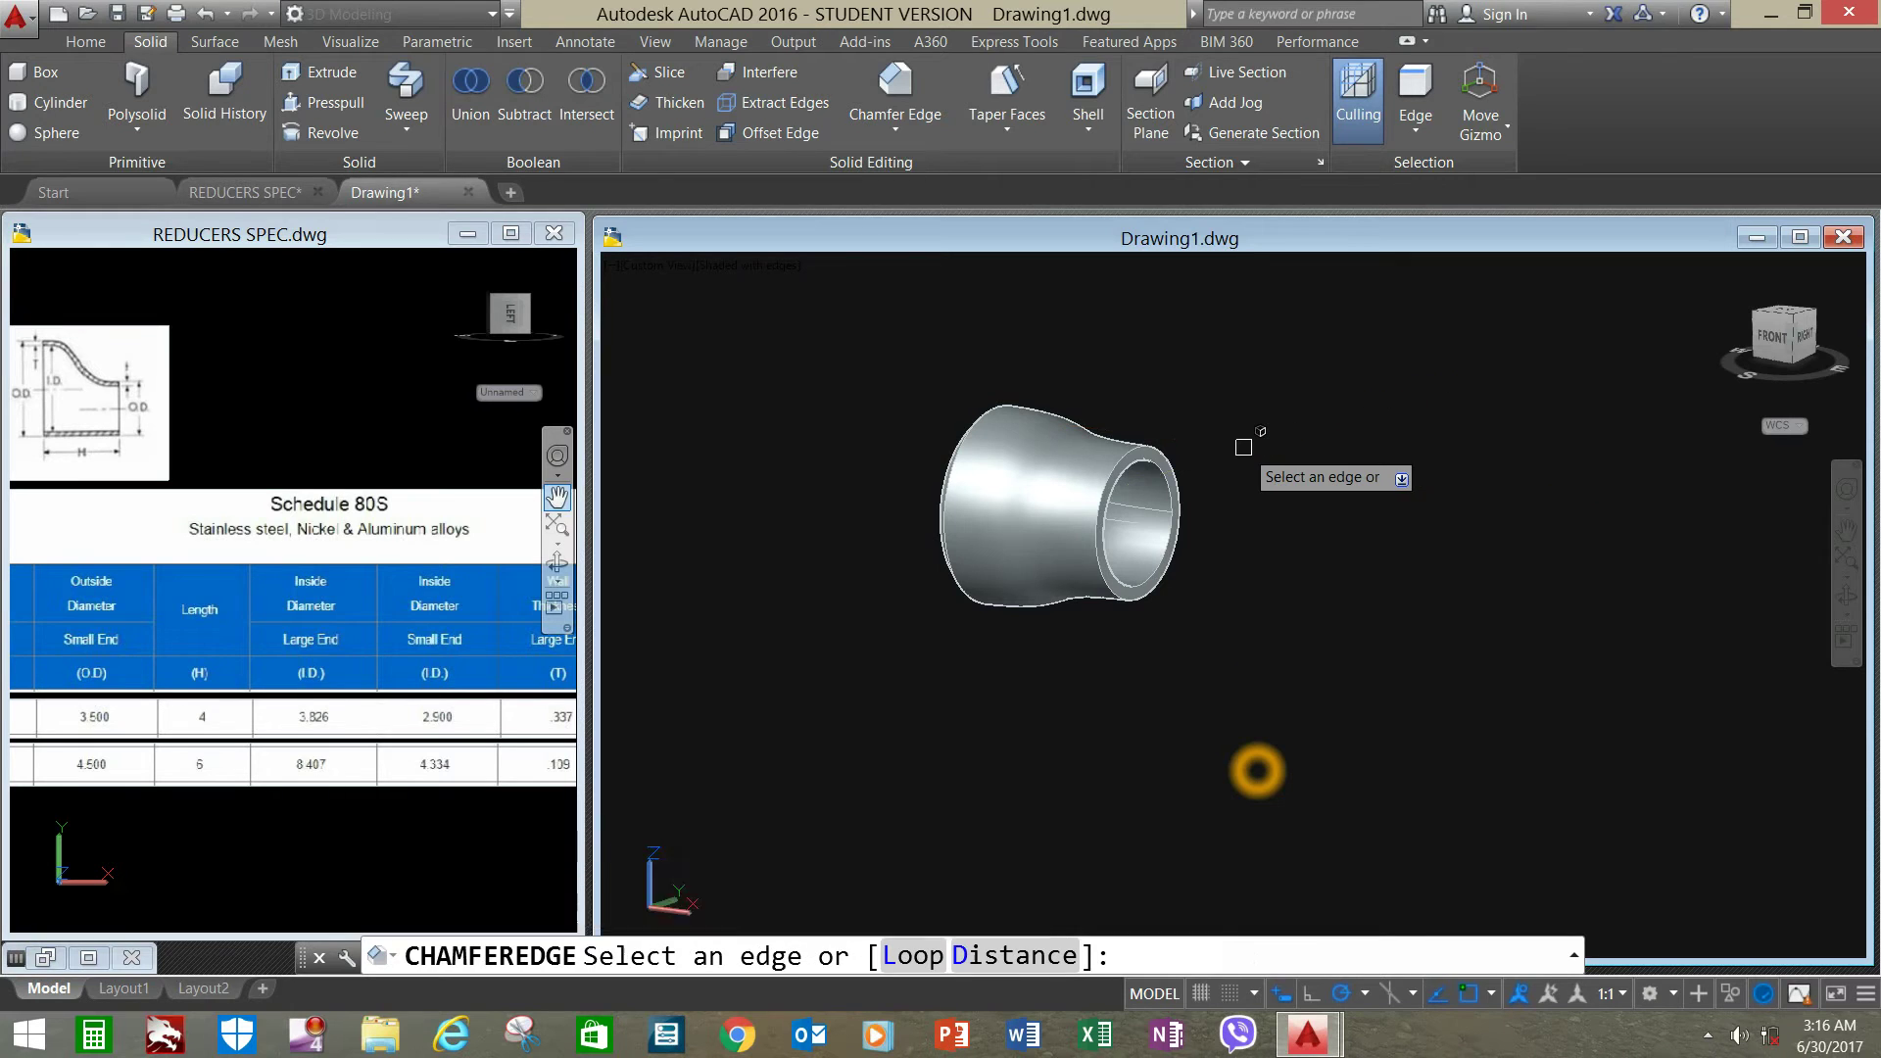
pyautogui.click(1166, 453)
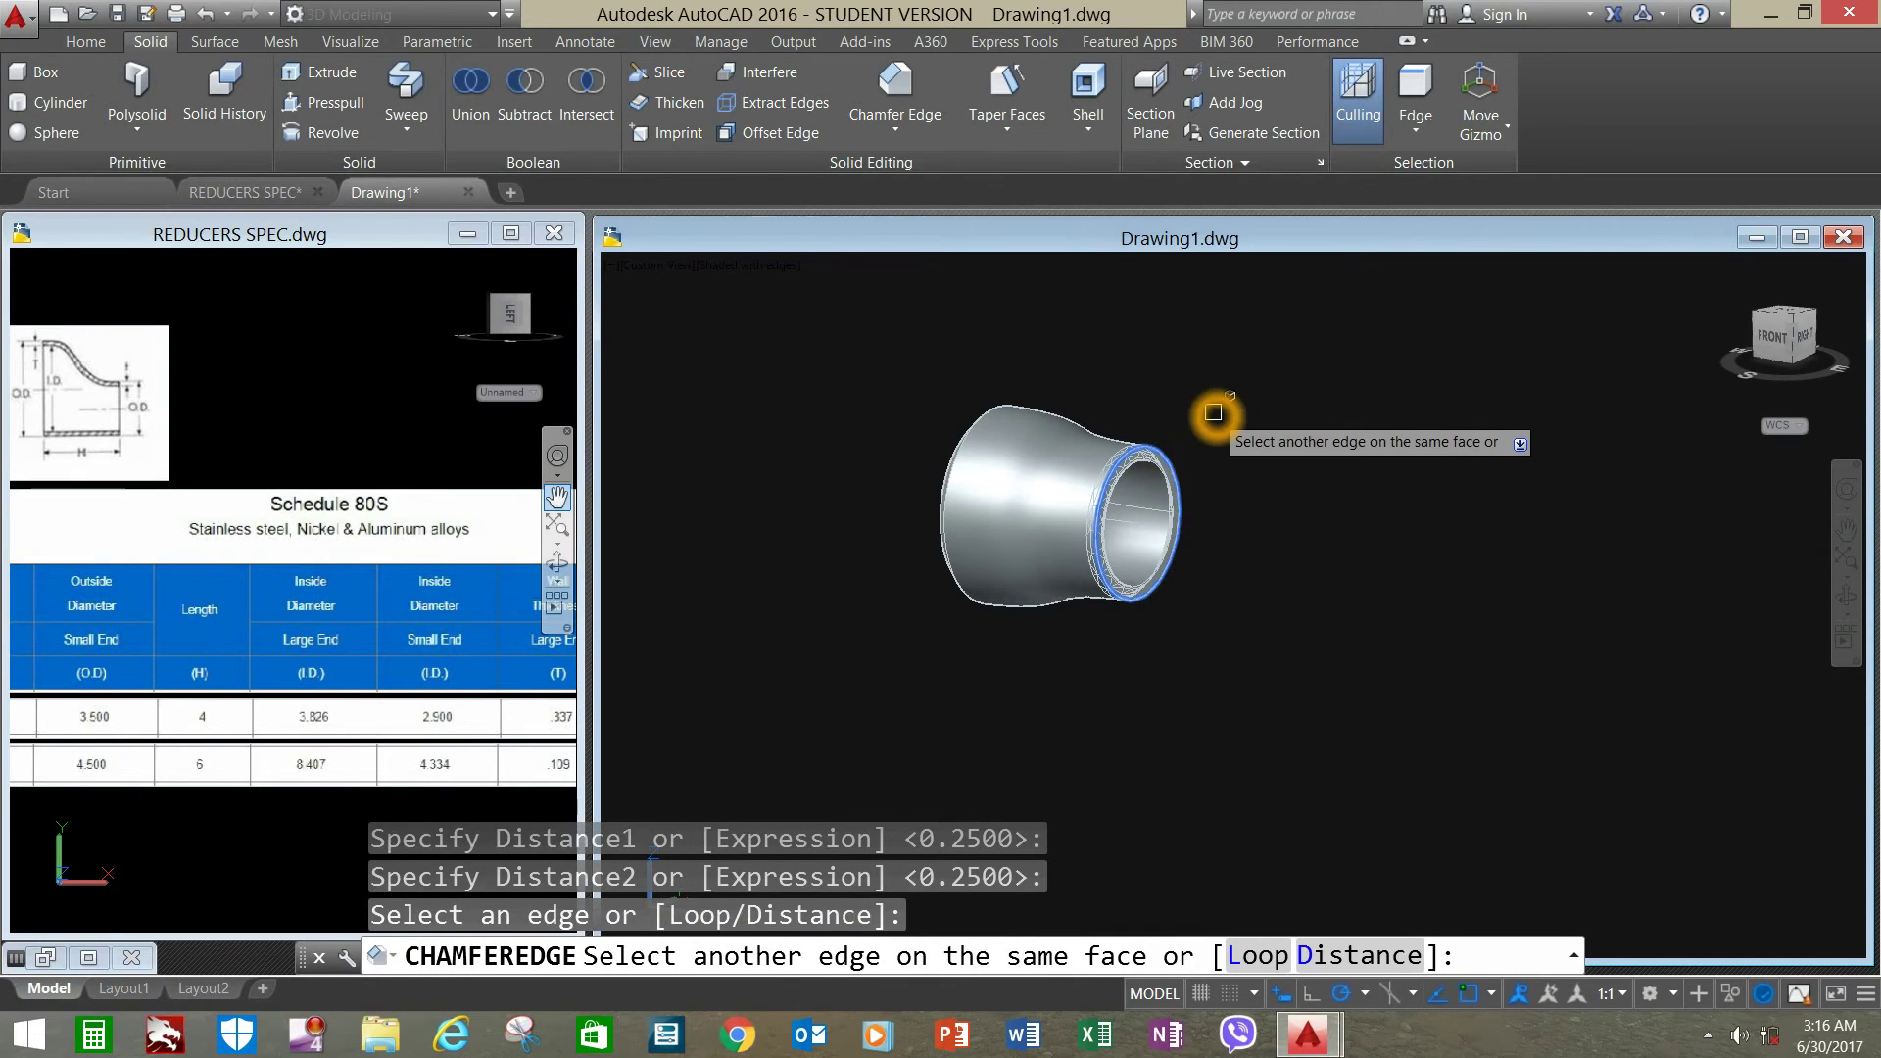
pyautogui.rightClick(1217, 416)
pyautogui.click(1263, 429)
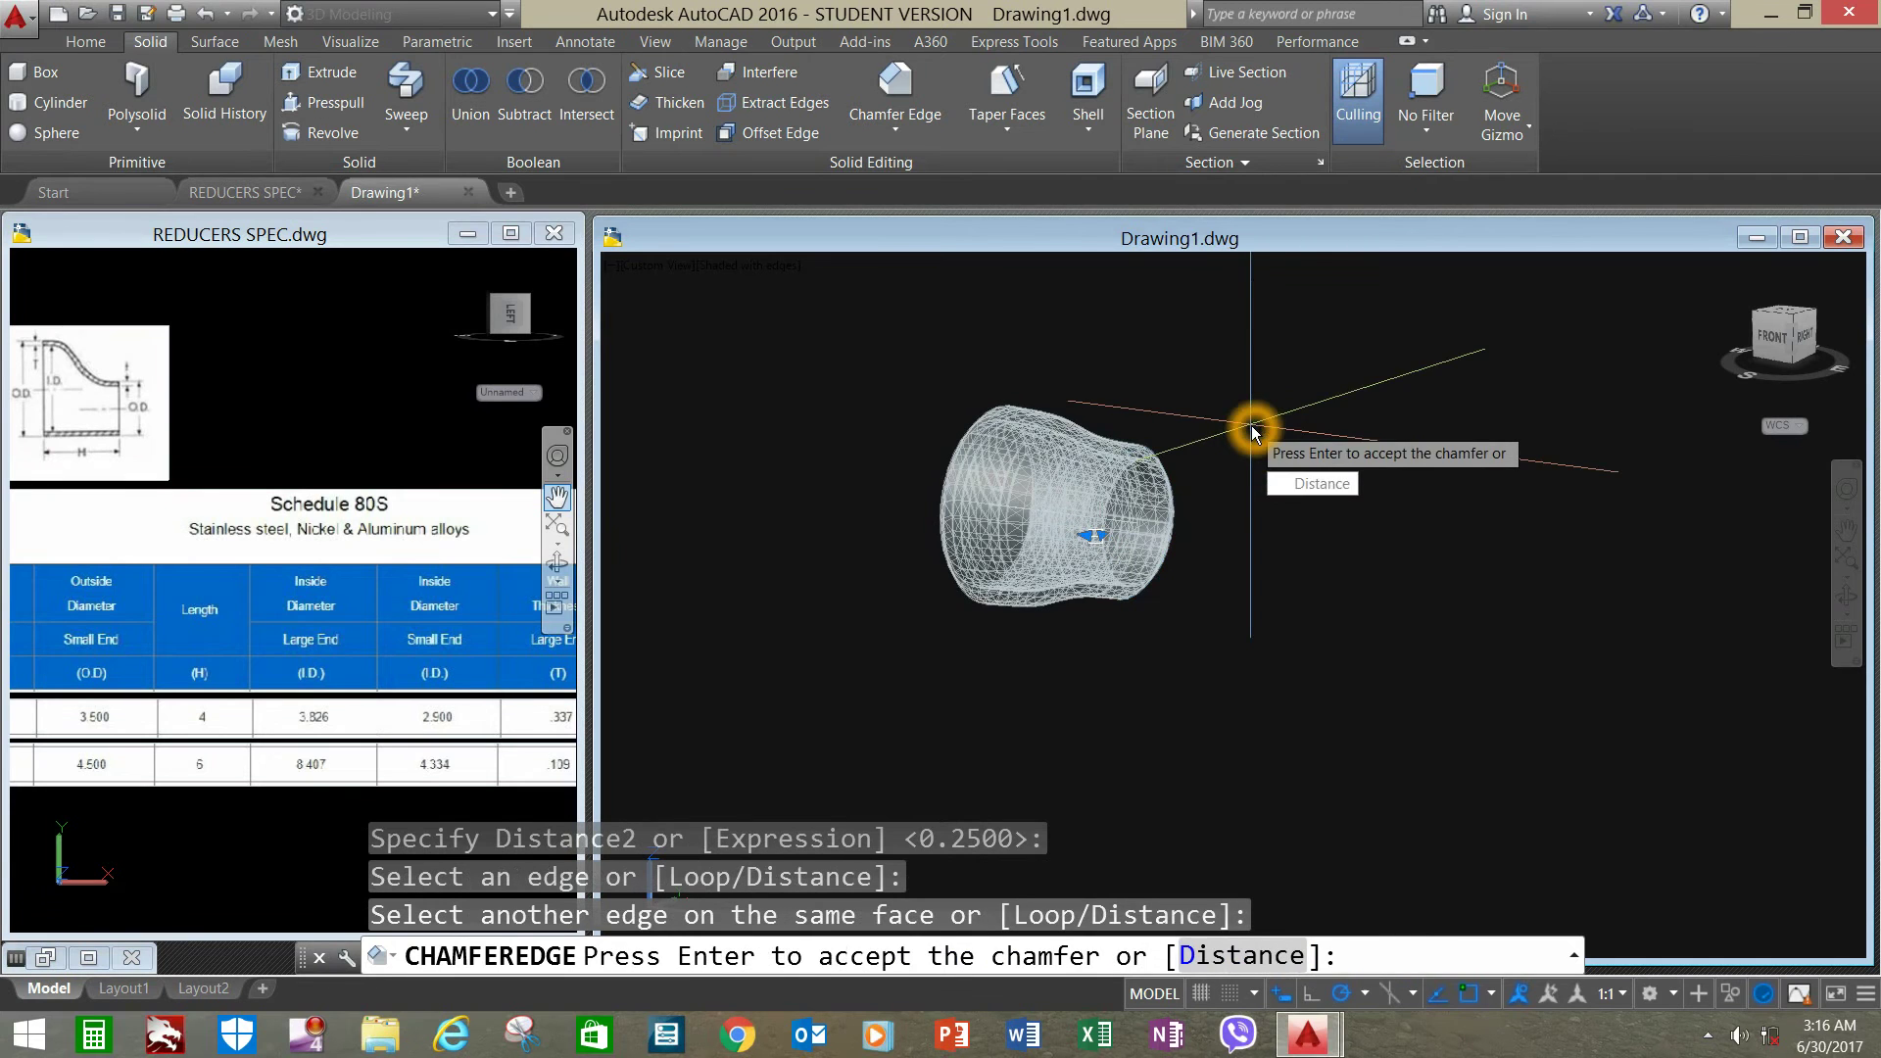
pyautogui.rightClick(1253, 431)
pyautogui.click(1273, 439)
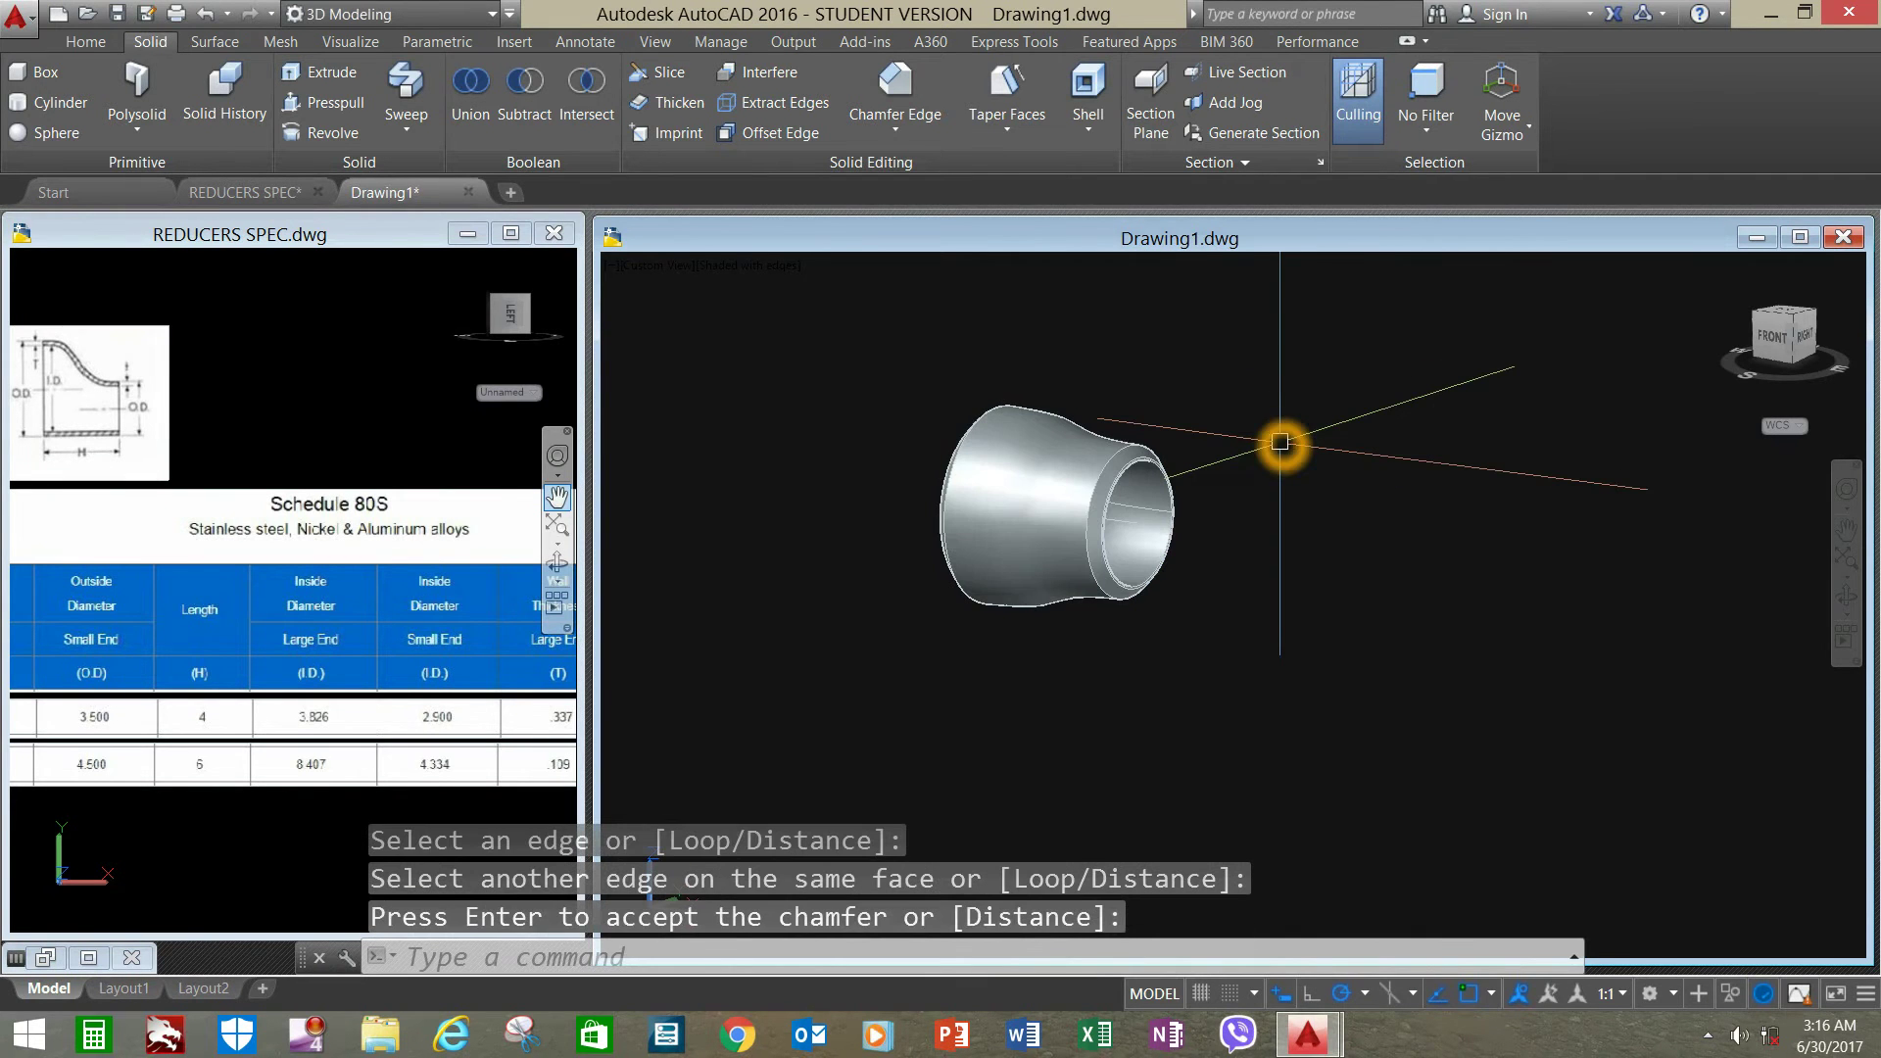
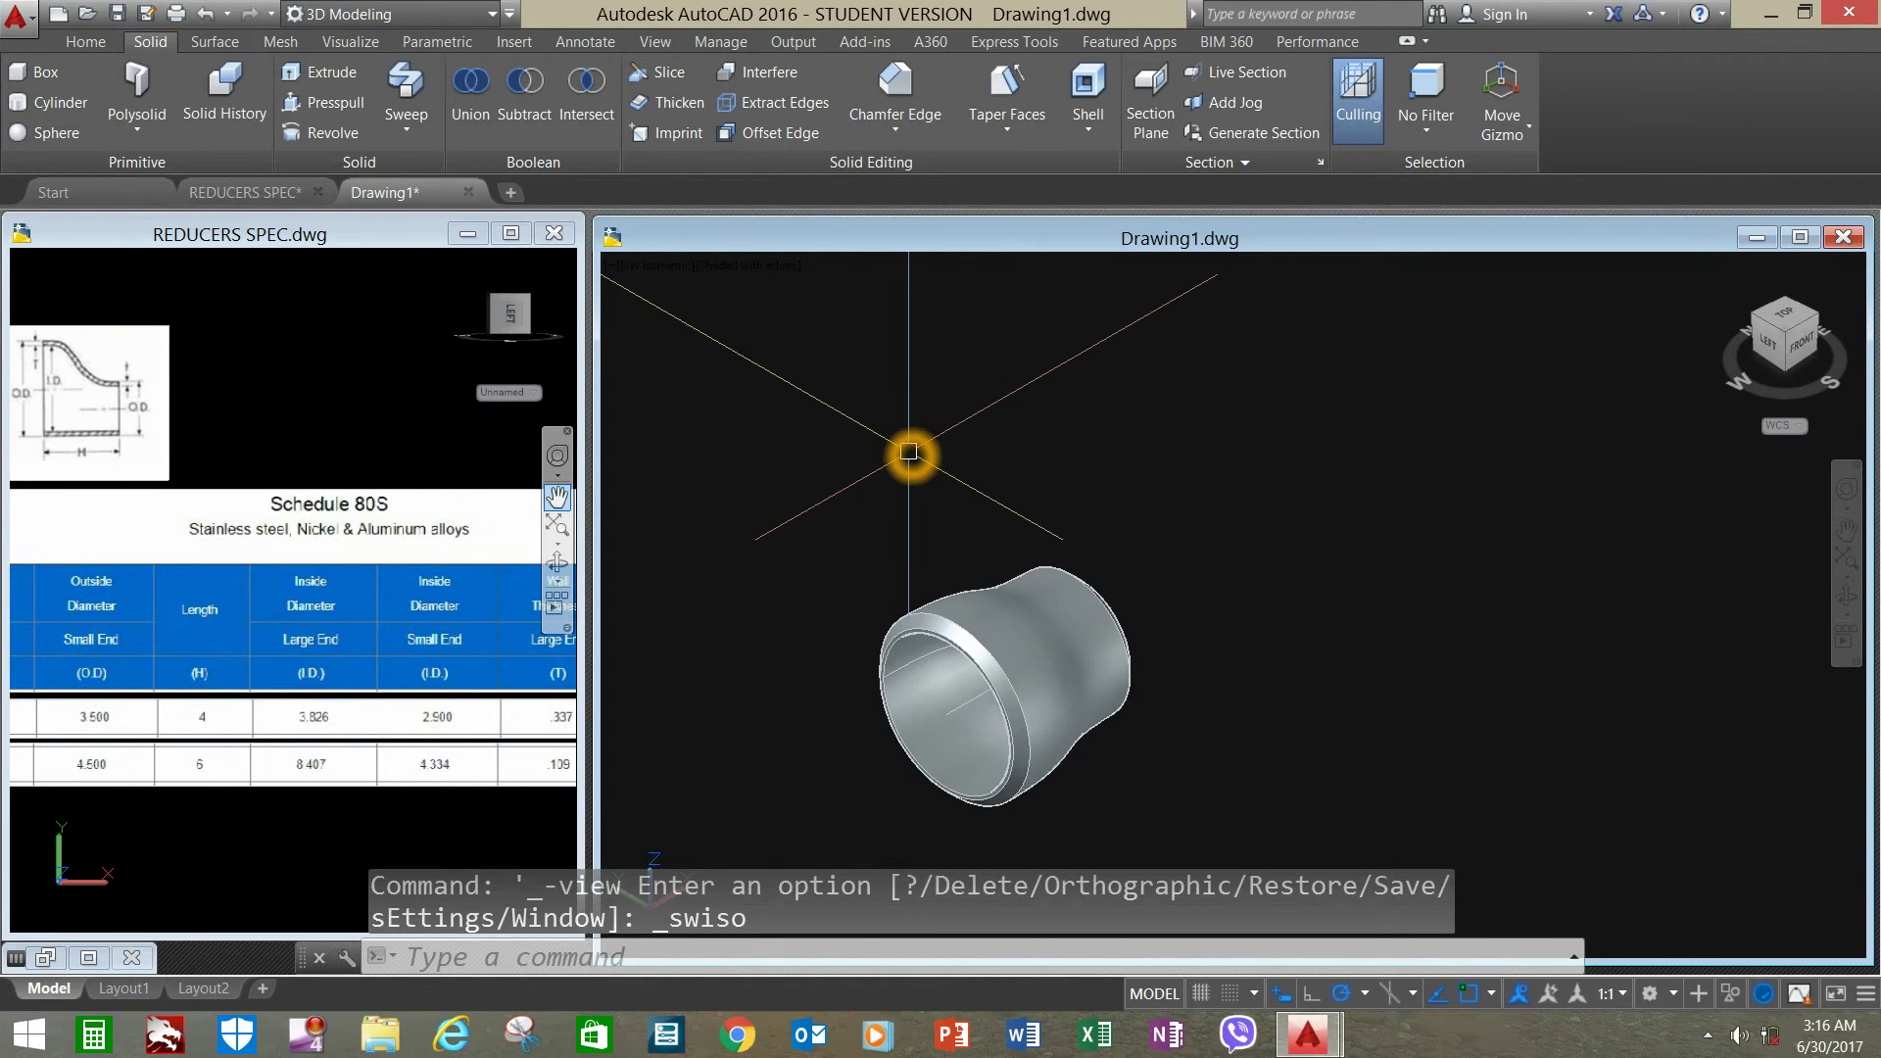
# - Define a new UCS by Z-axis vector, with its origin beside the reducer and Z parallel to the reducer's length at polar 0°
pyautogui.moveTo(905, 451); pyautogui.dragTo(903, 380, button='middle')
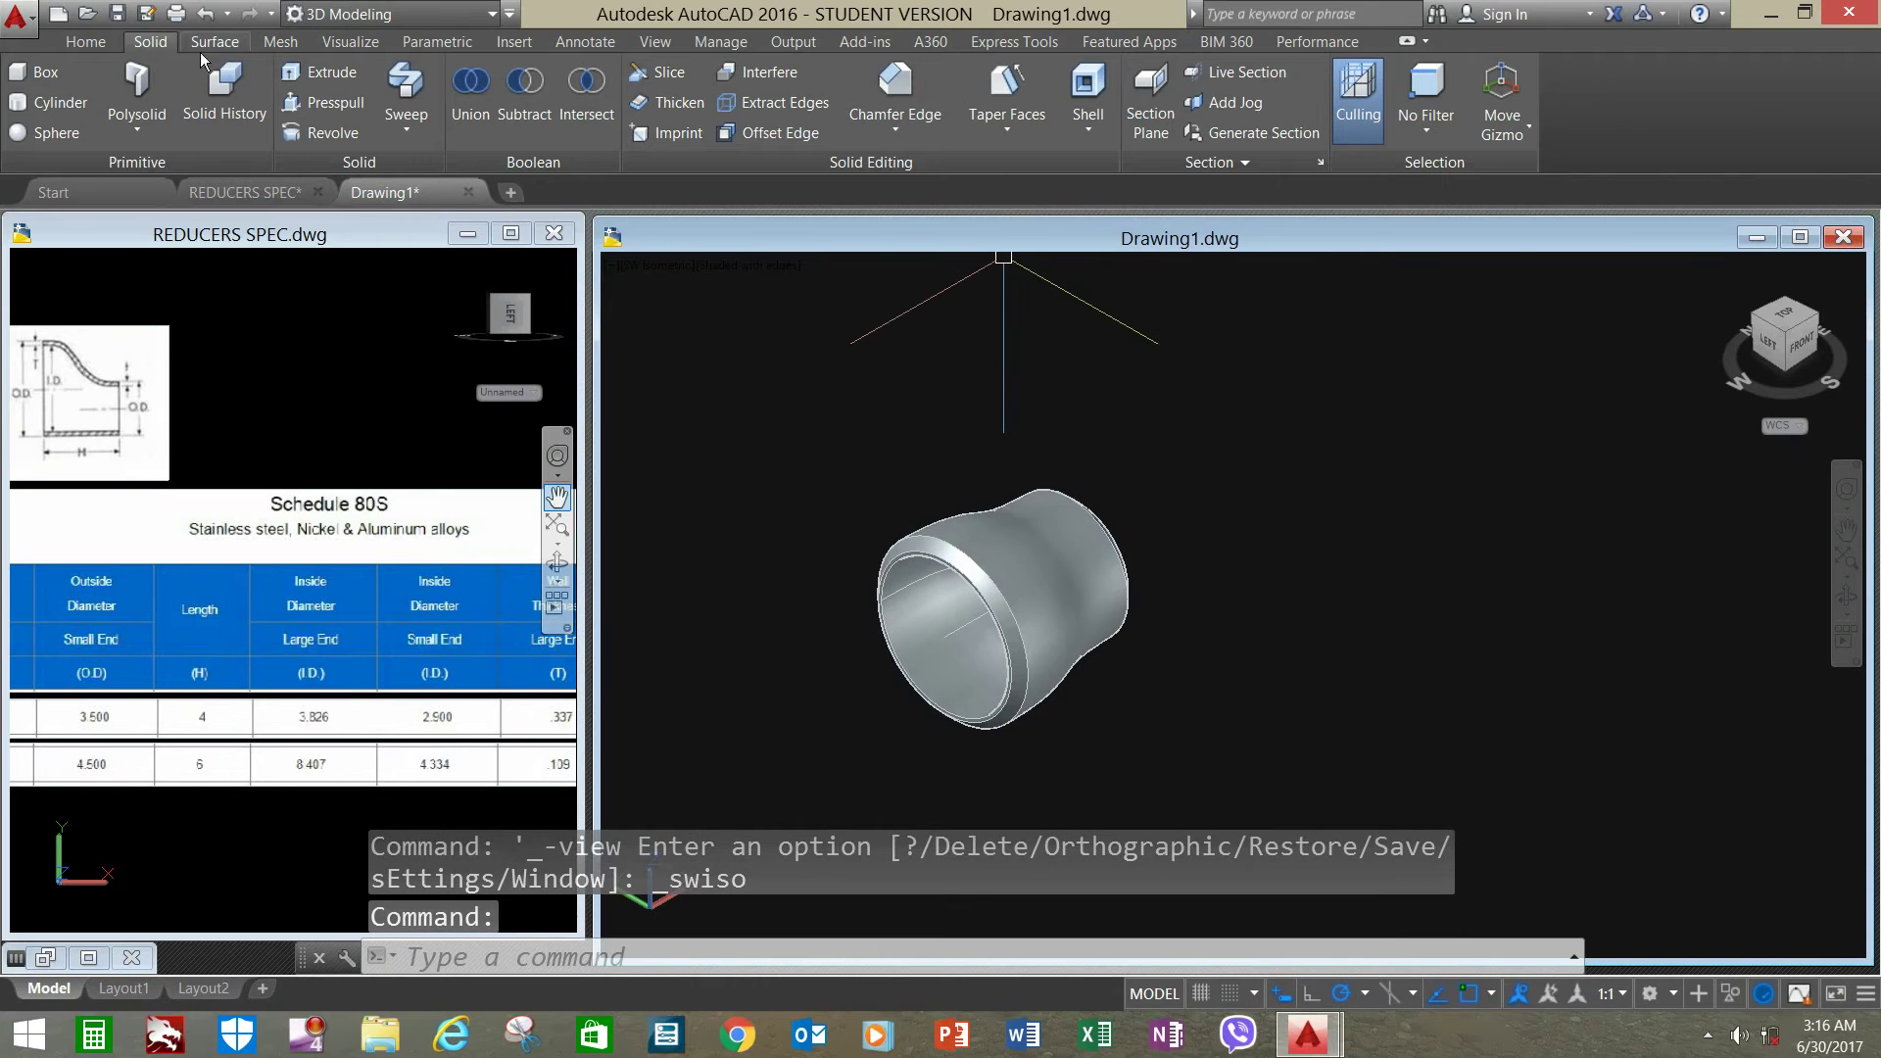
pyautogui.click(86, 41)
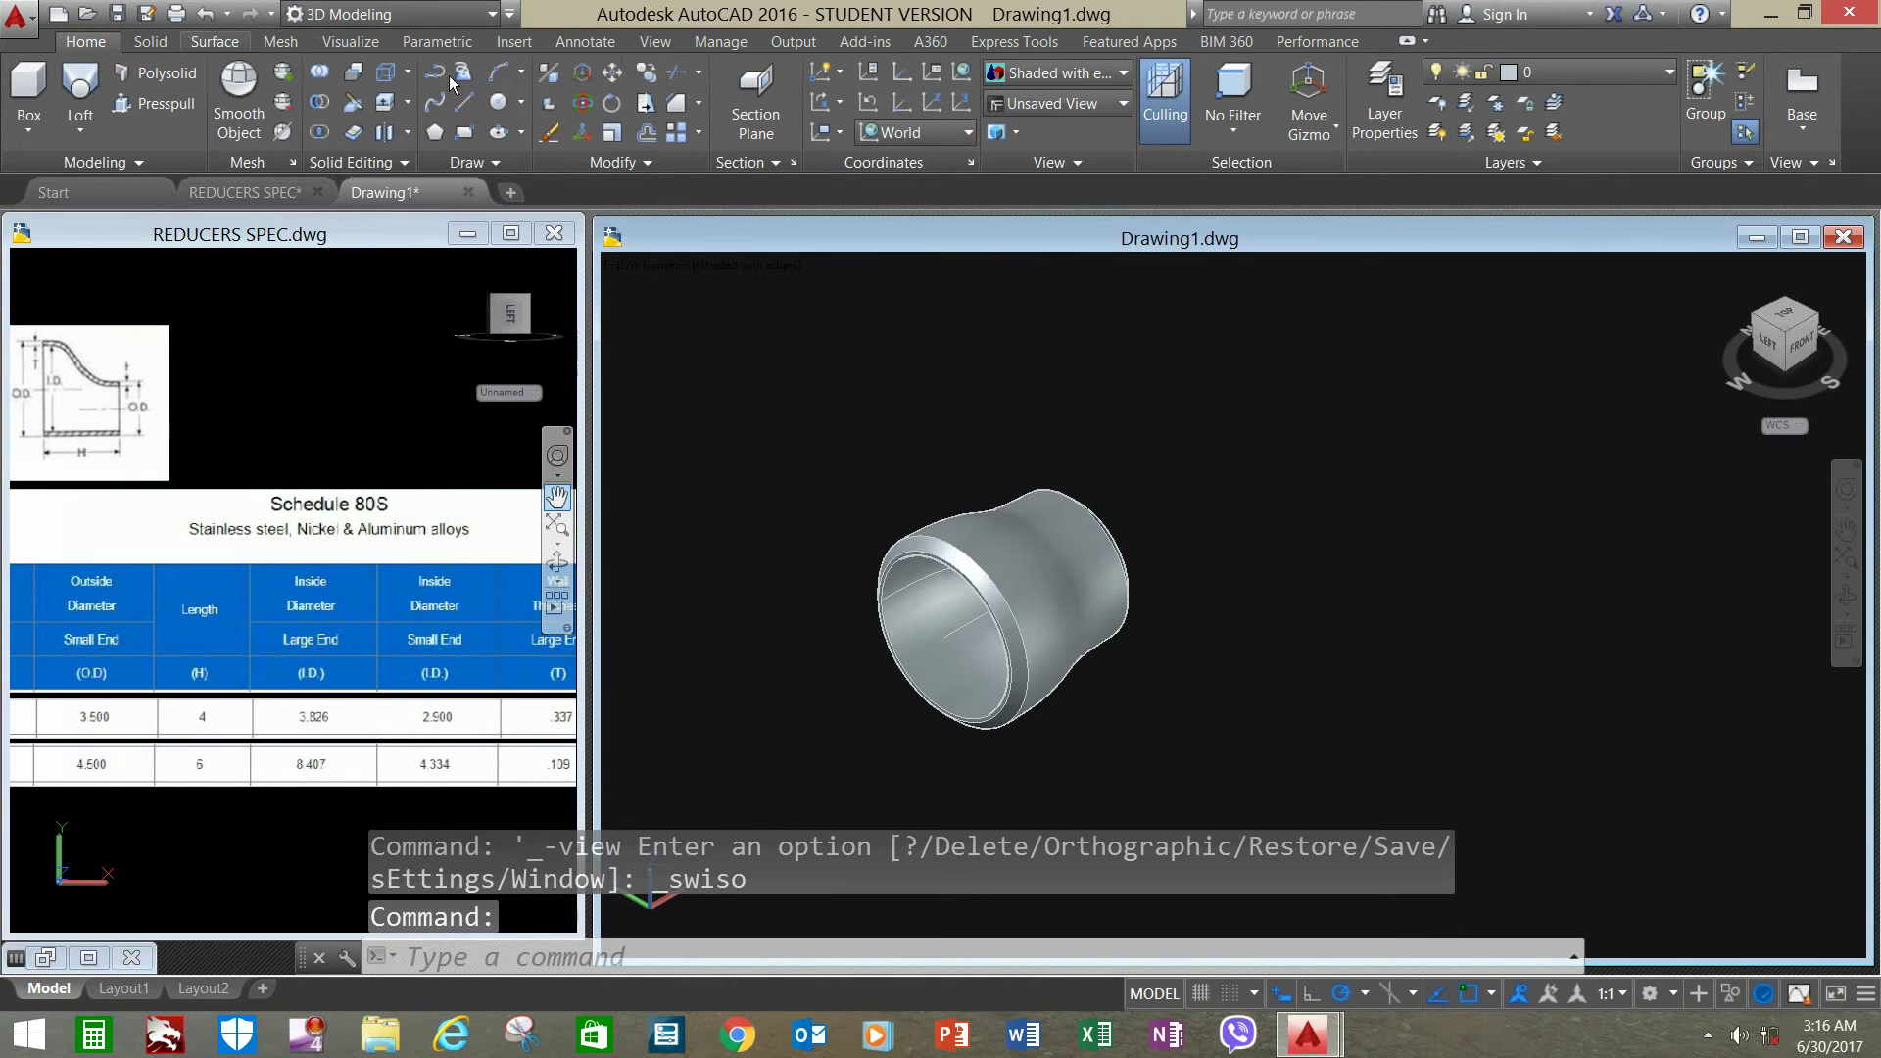
pyautogui.click(935, 104)
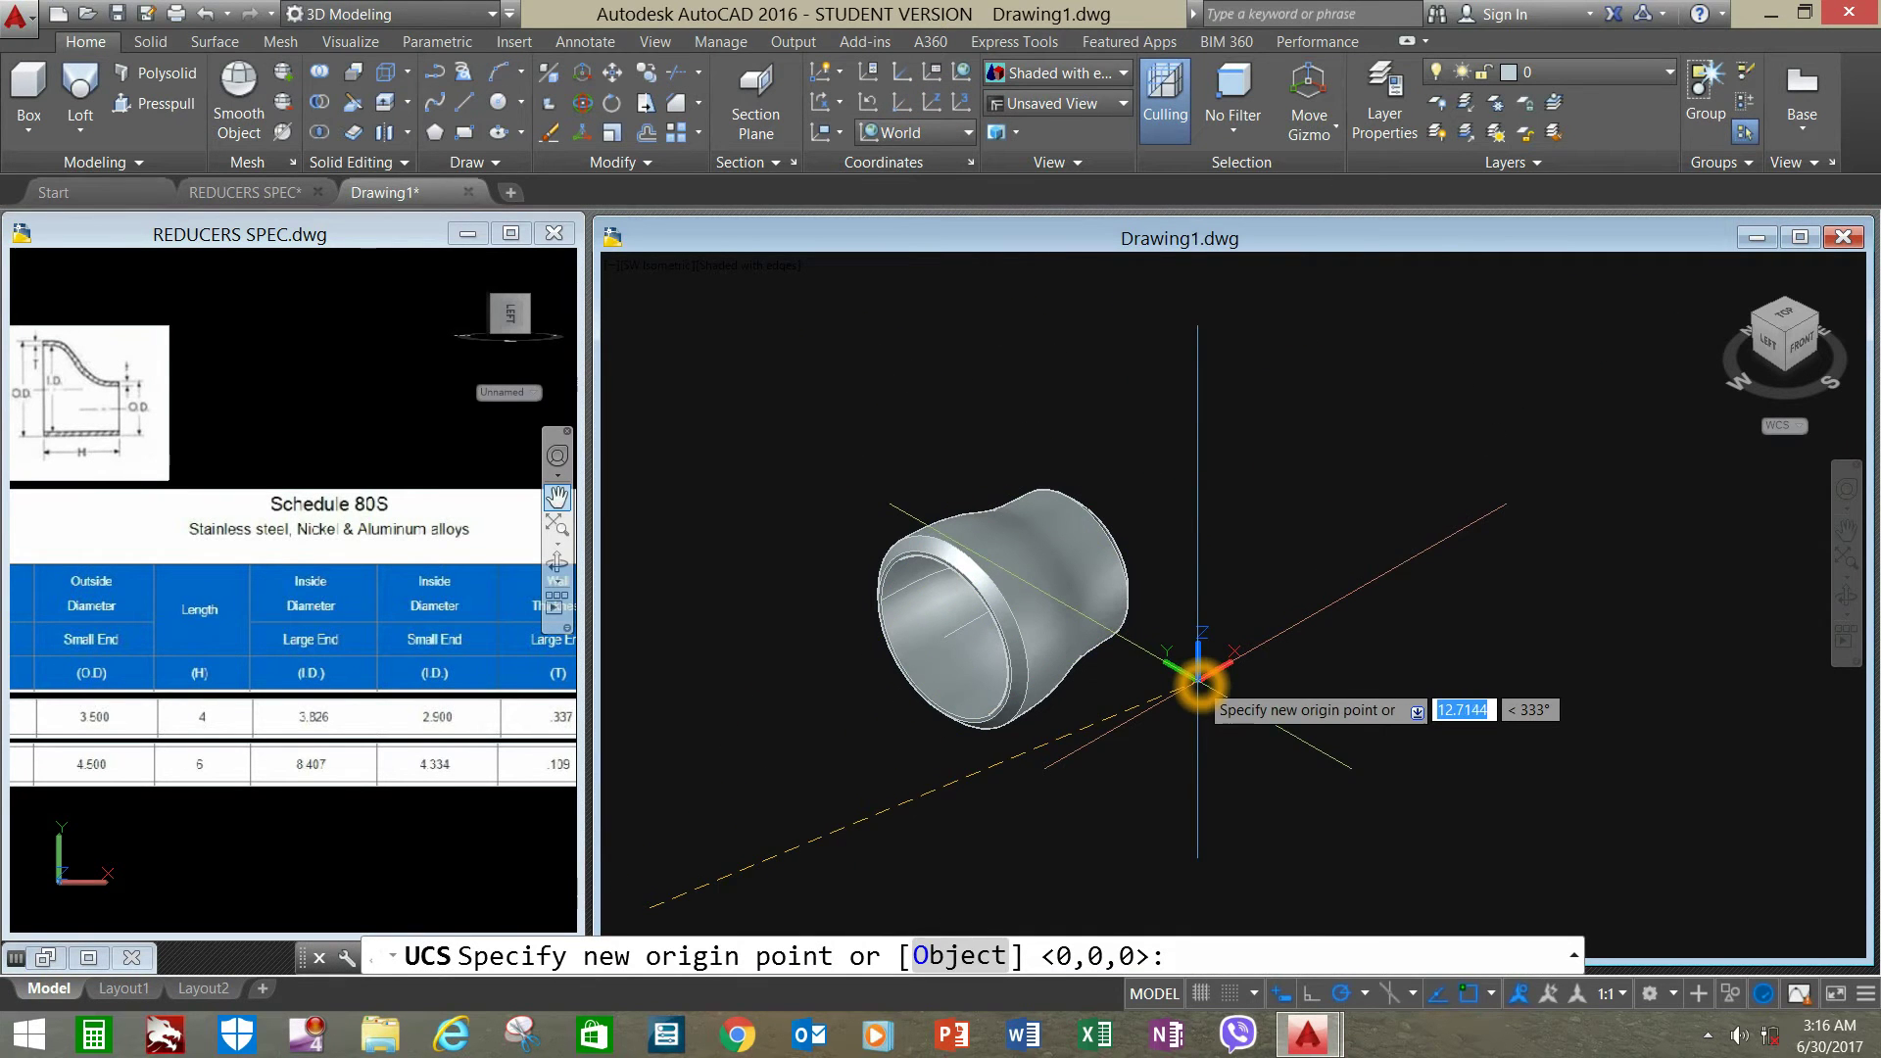
pyautogui.click(1197, 679)
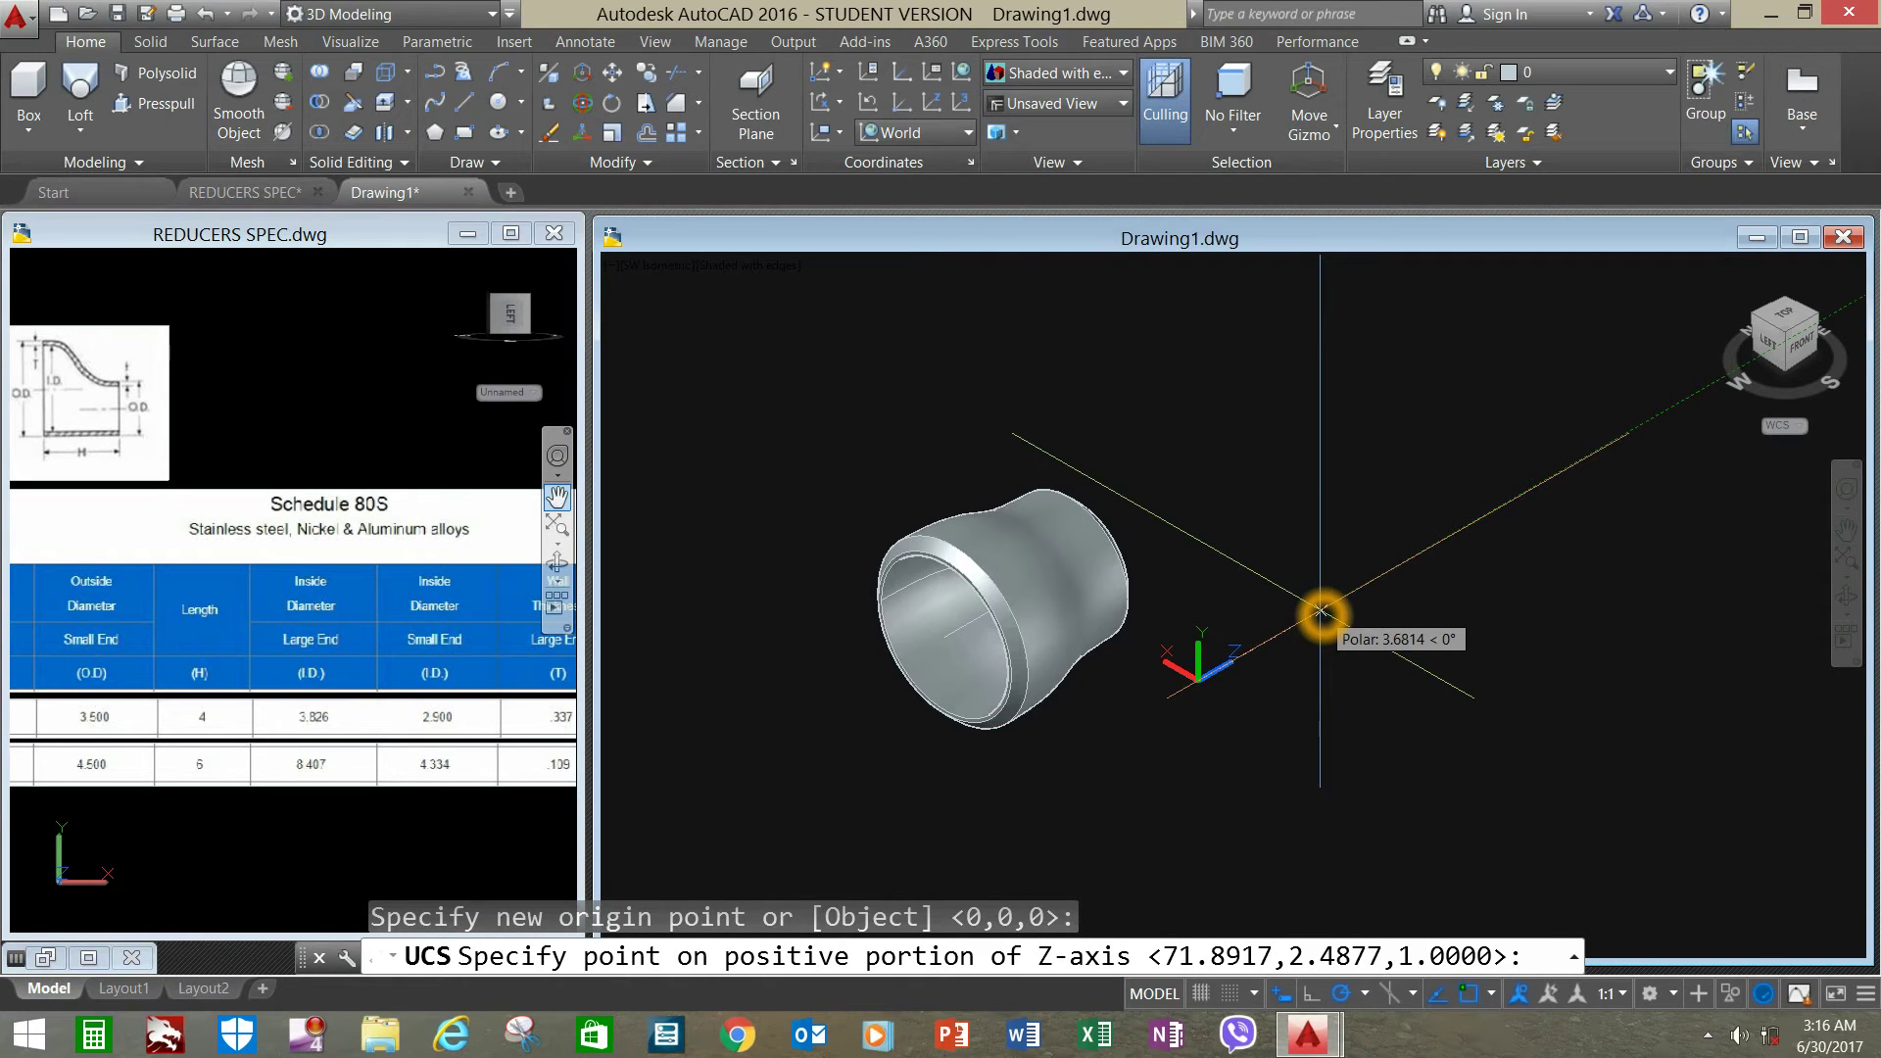
pyautogui.click(1320, 611)
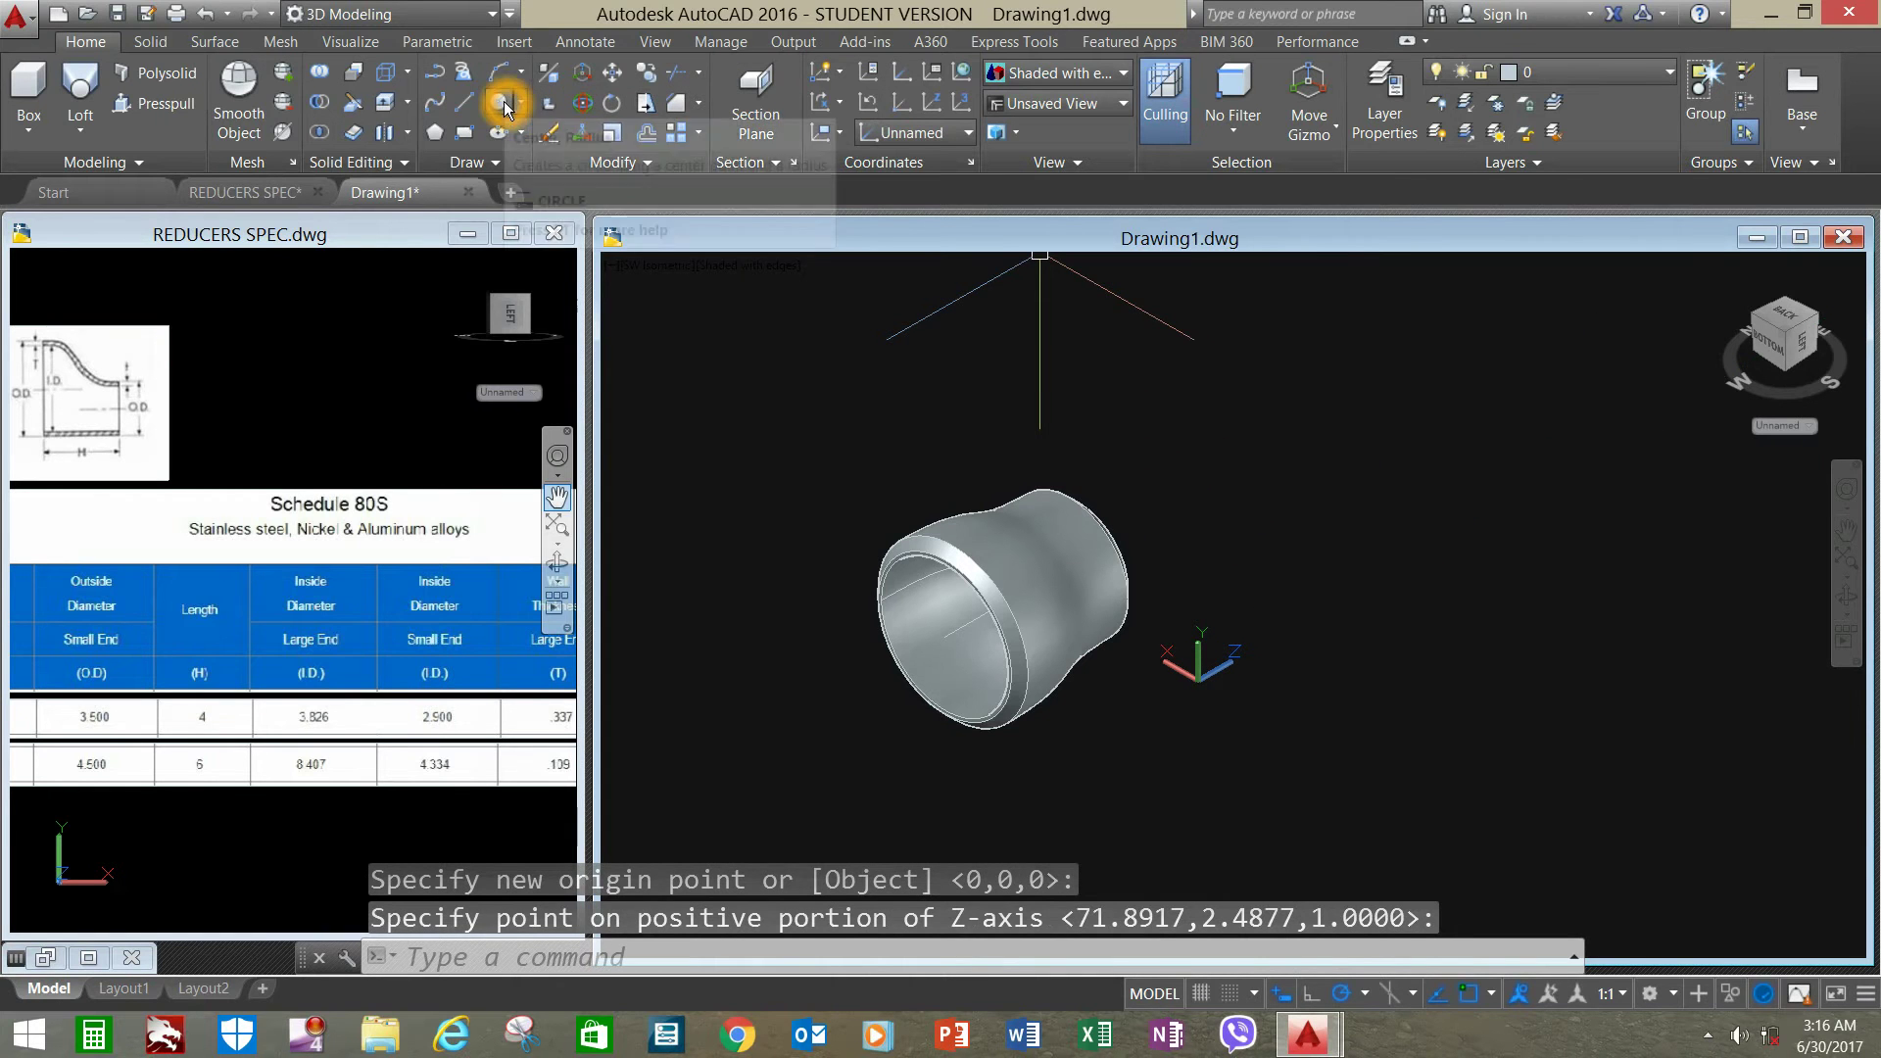
# - Draw a 4.5 diameter circle in the new UCS plane, in the empty space beside the finished reducer
pyautogui.click(498, 104)
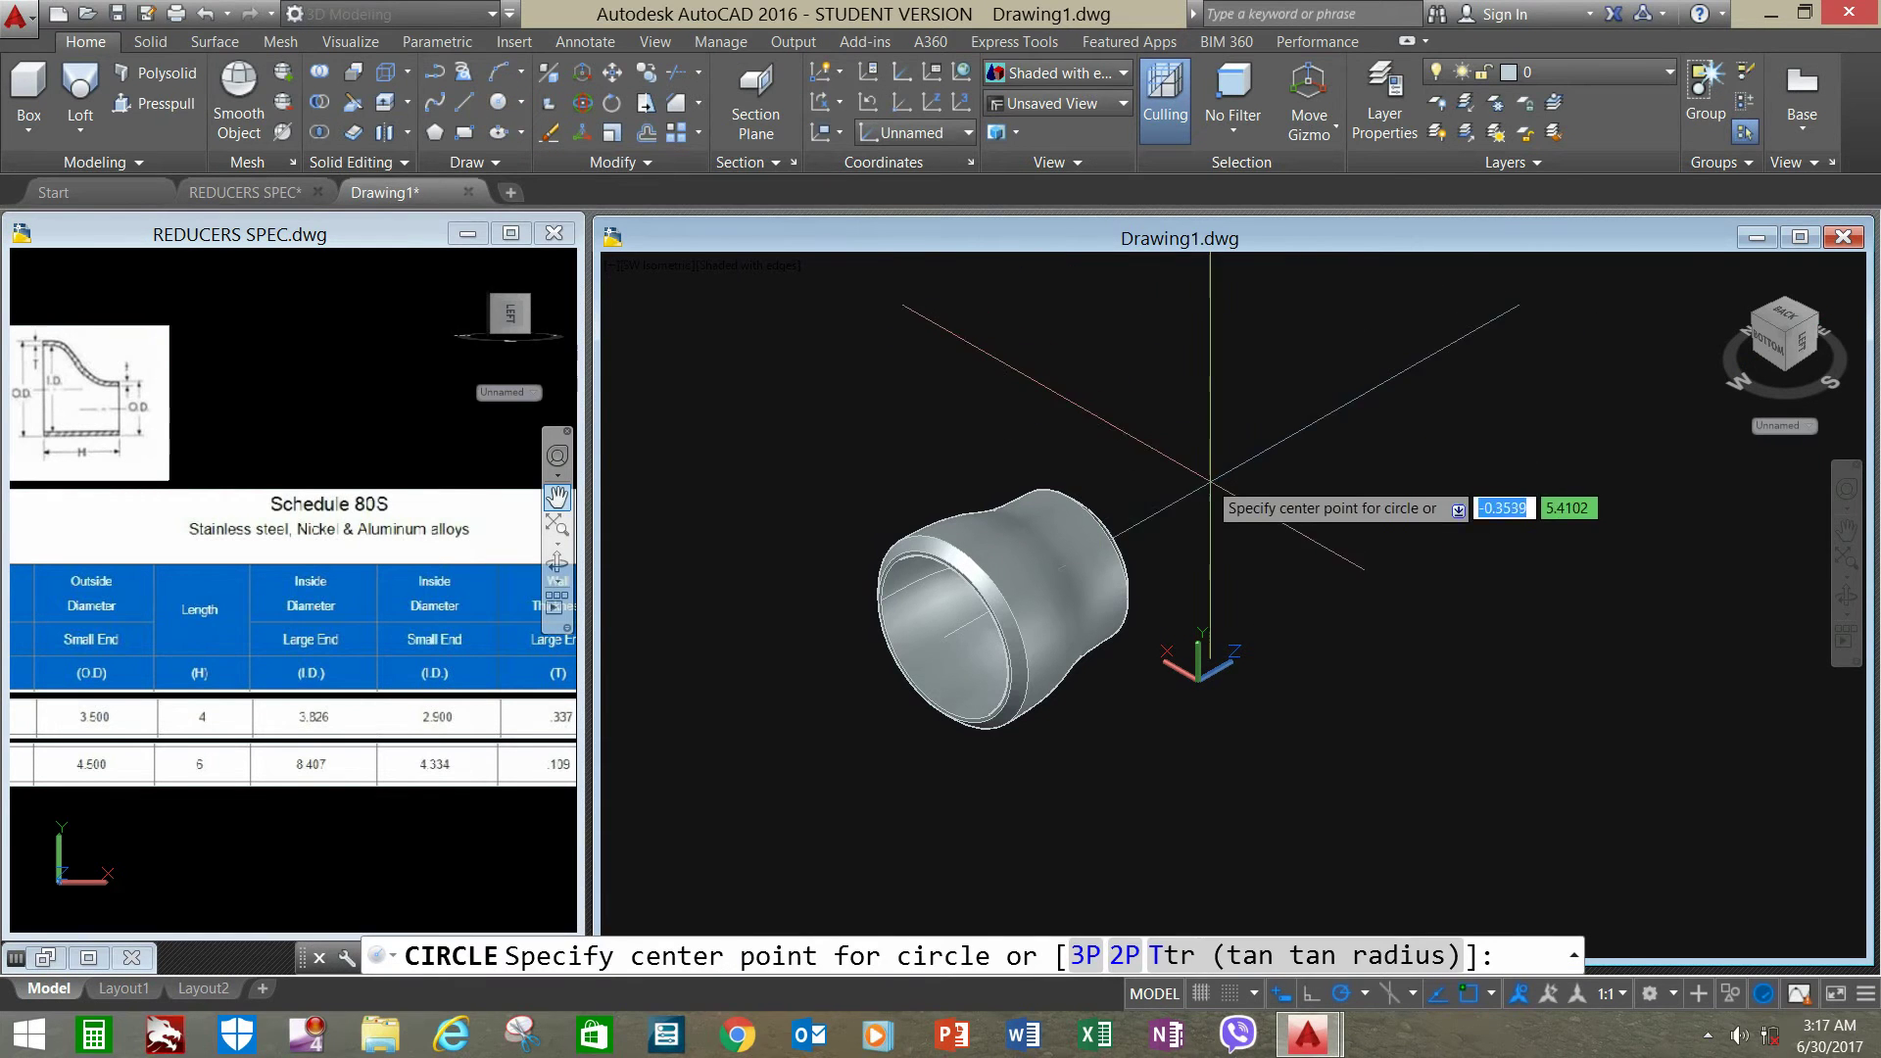
pyautogui.click(1287, 516)
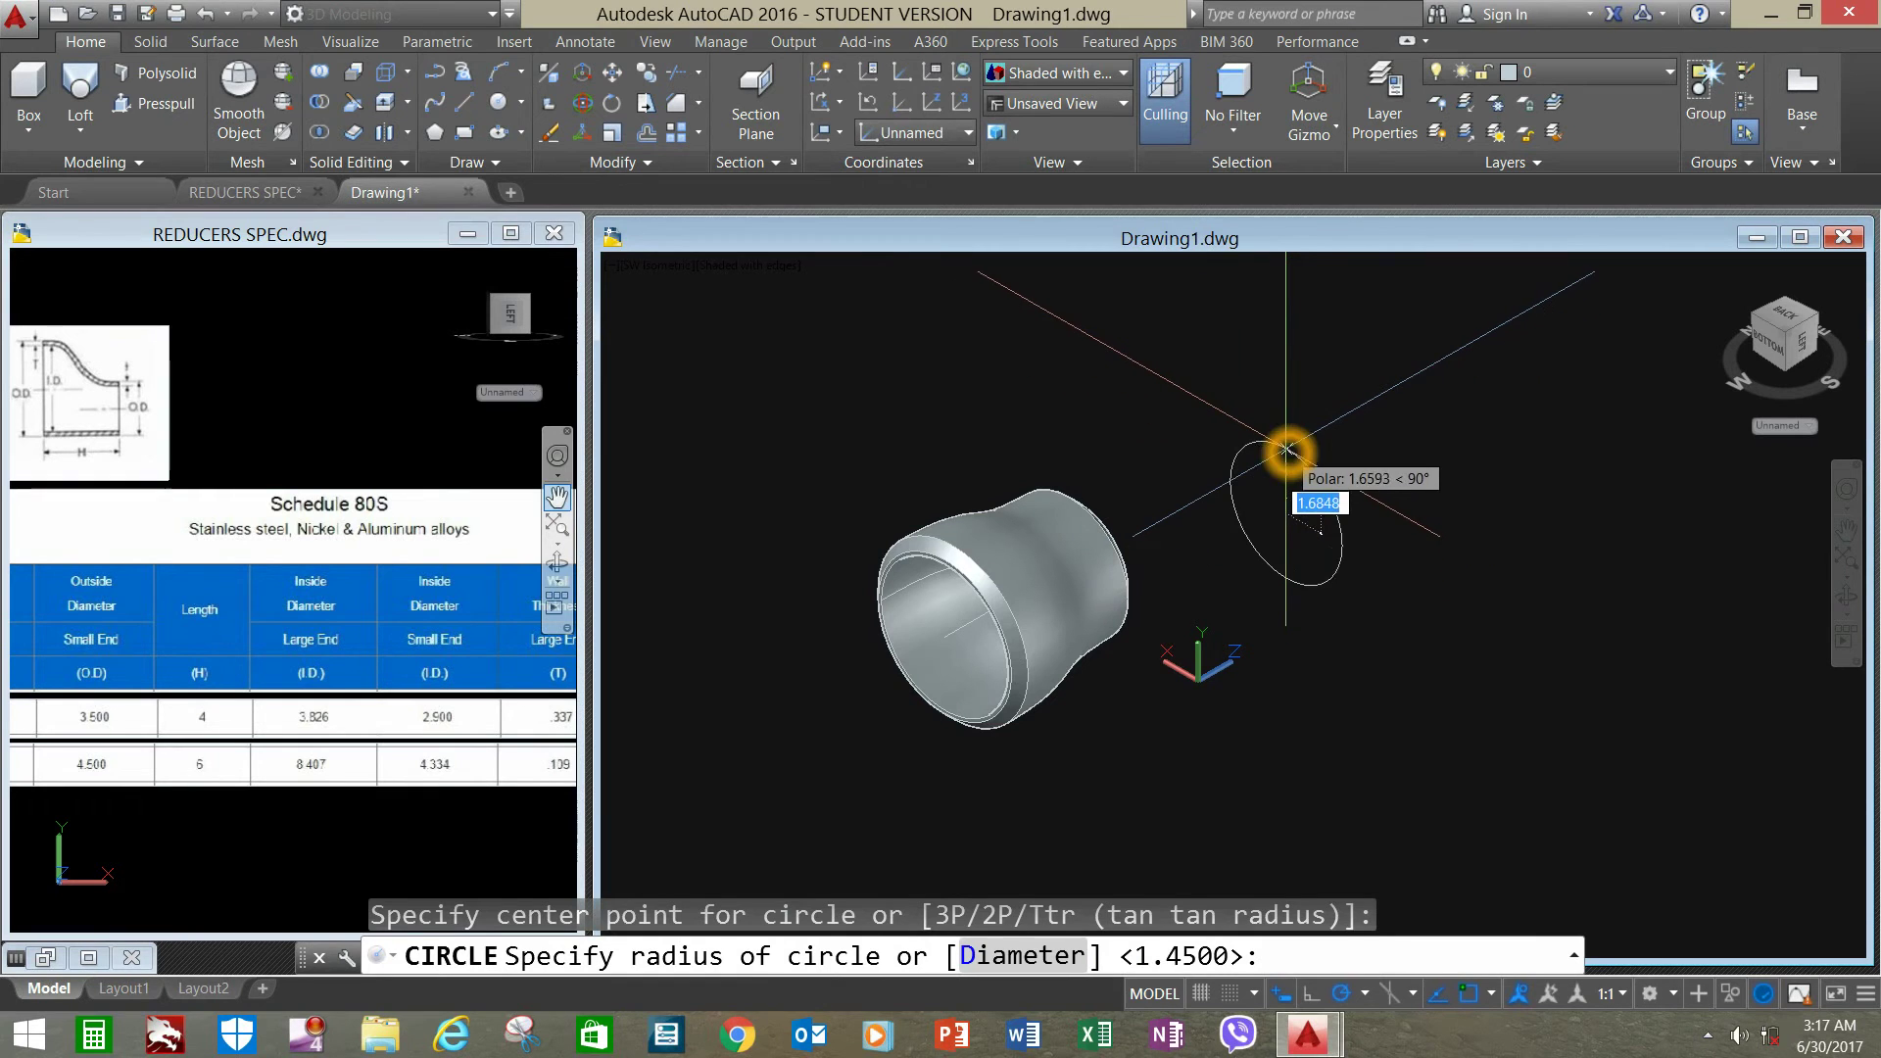
pyautogui.write('d')
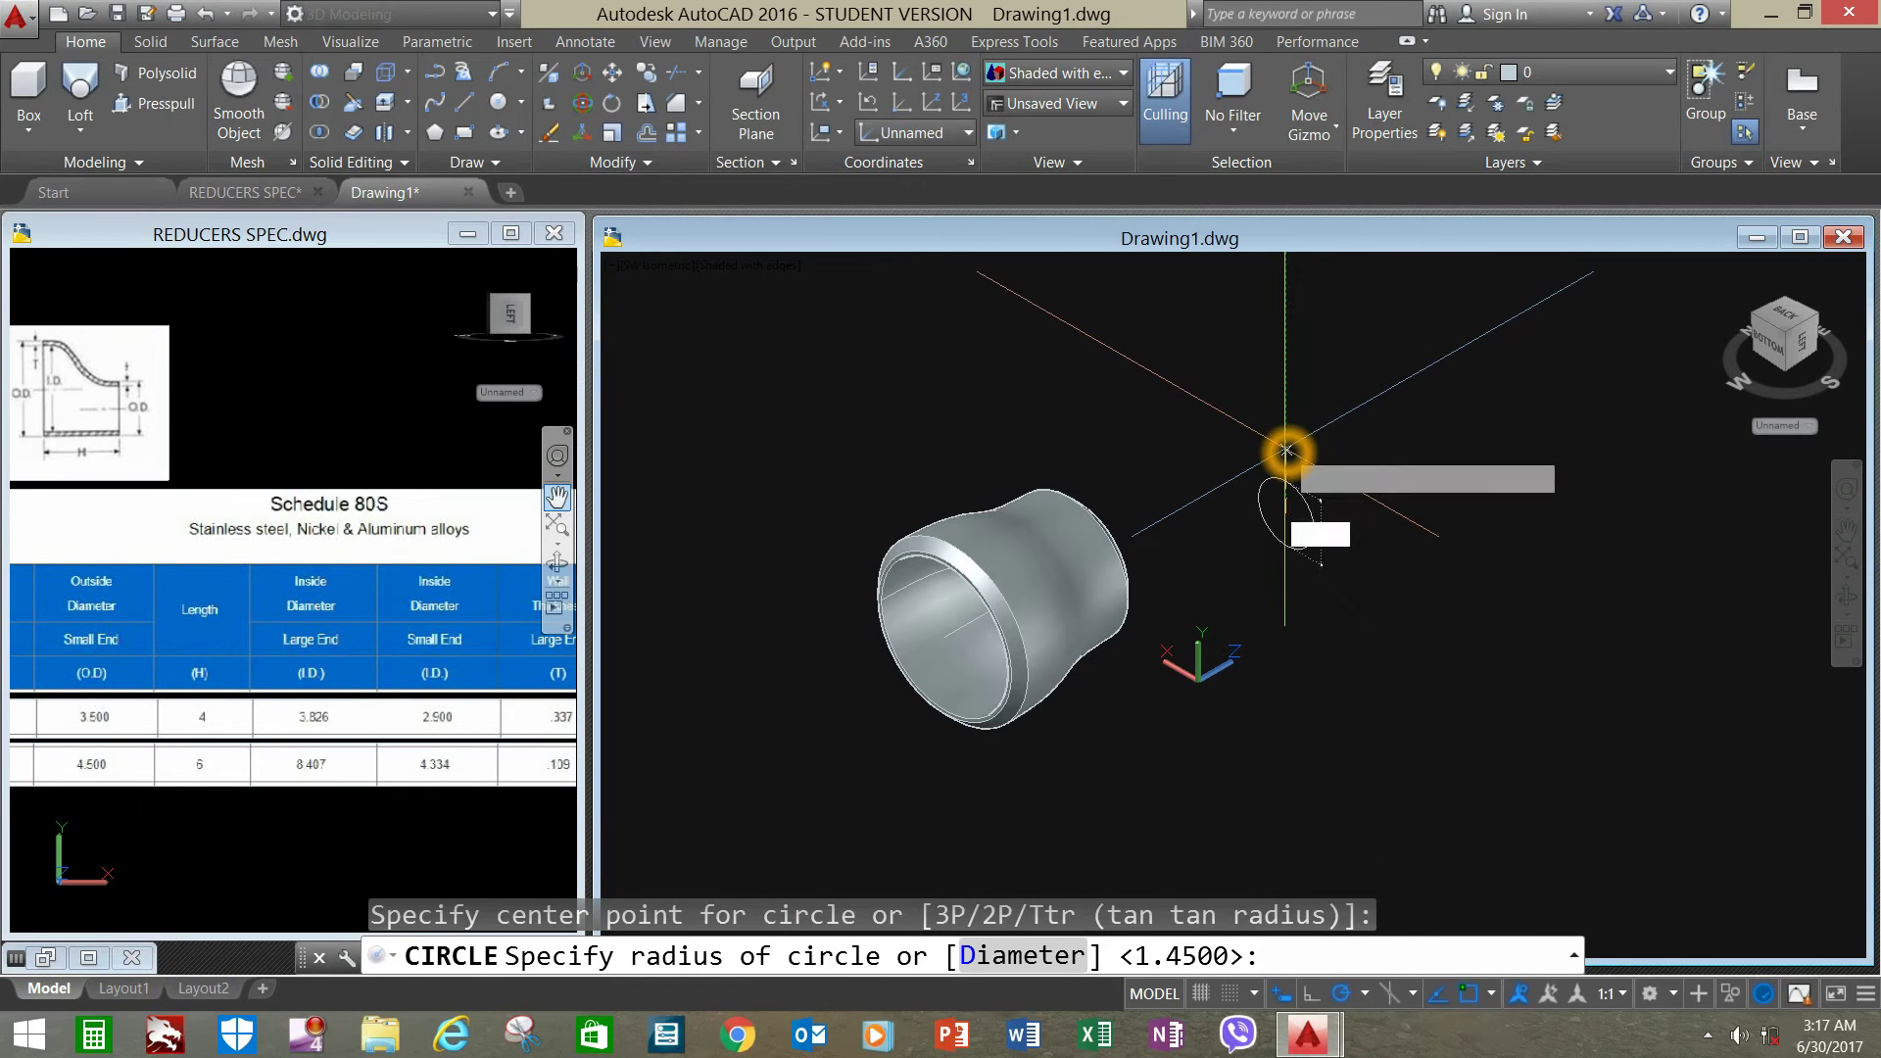
pyautogui.press('Return')
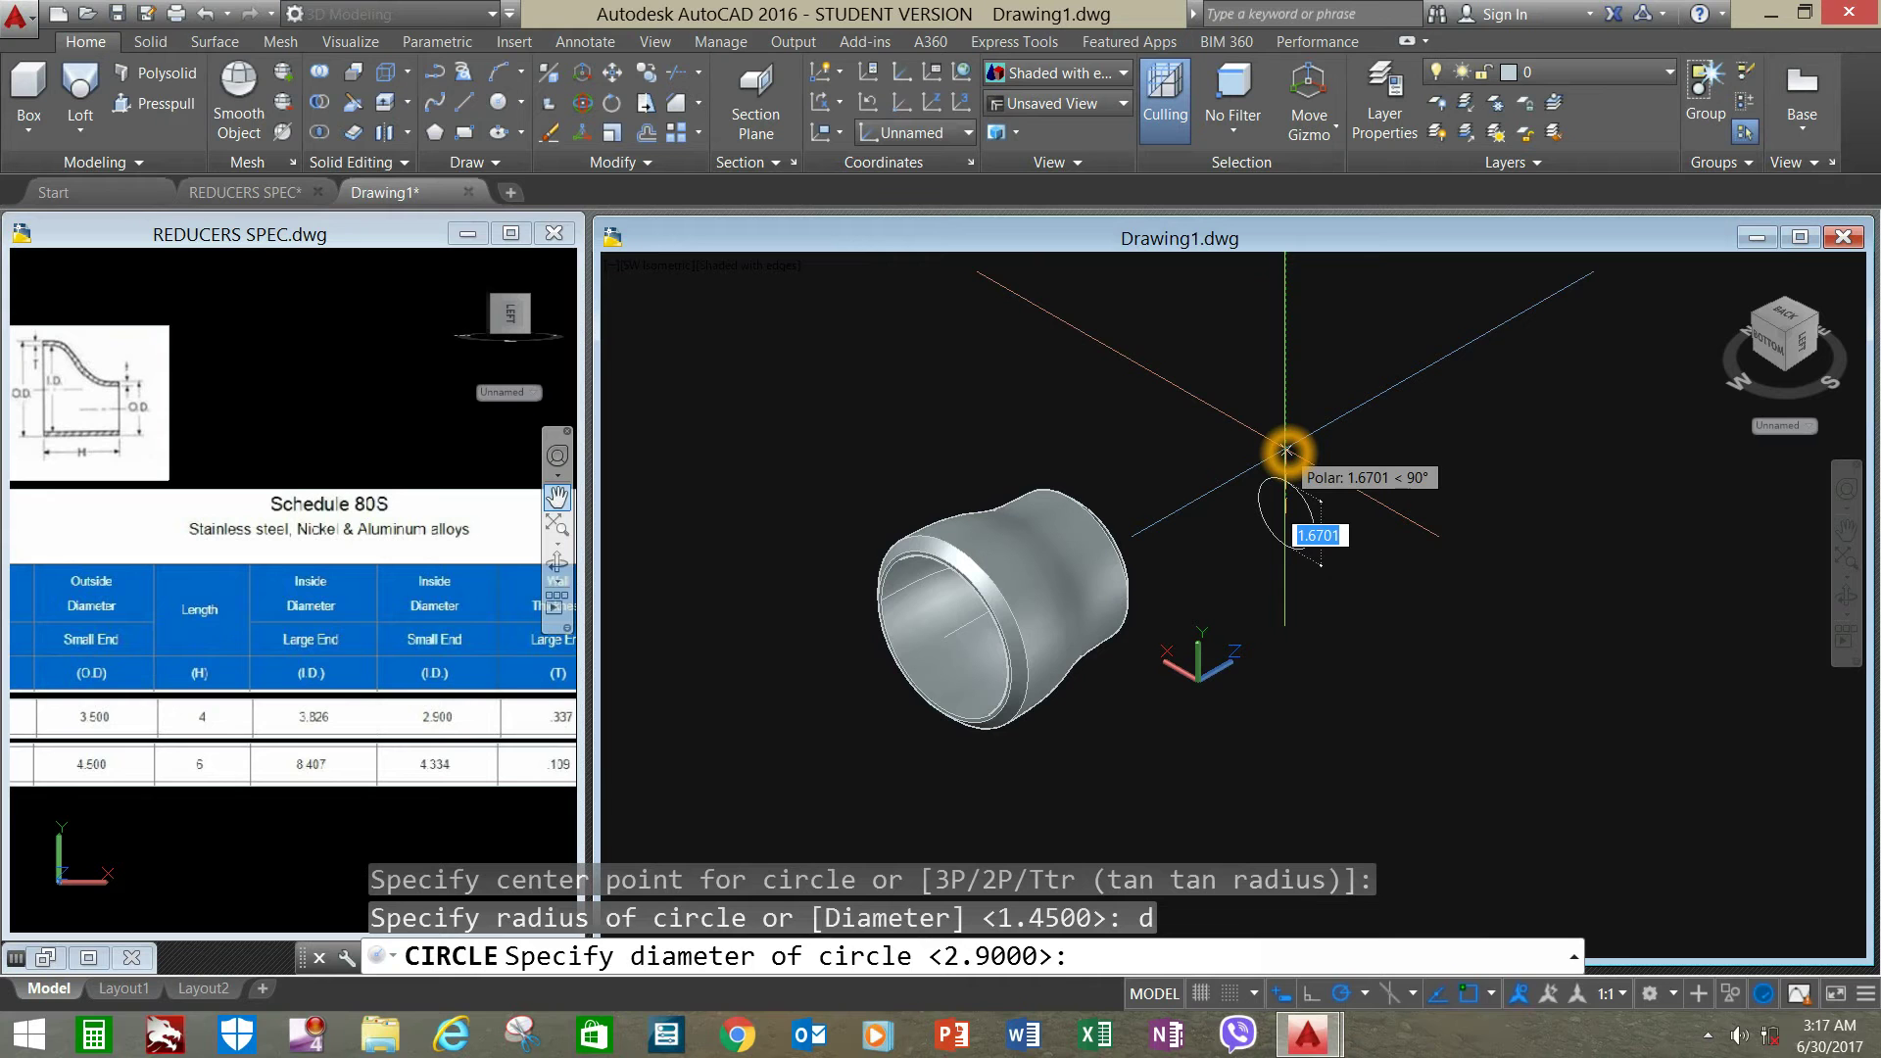
pyautogui.write('4.5')
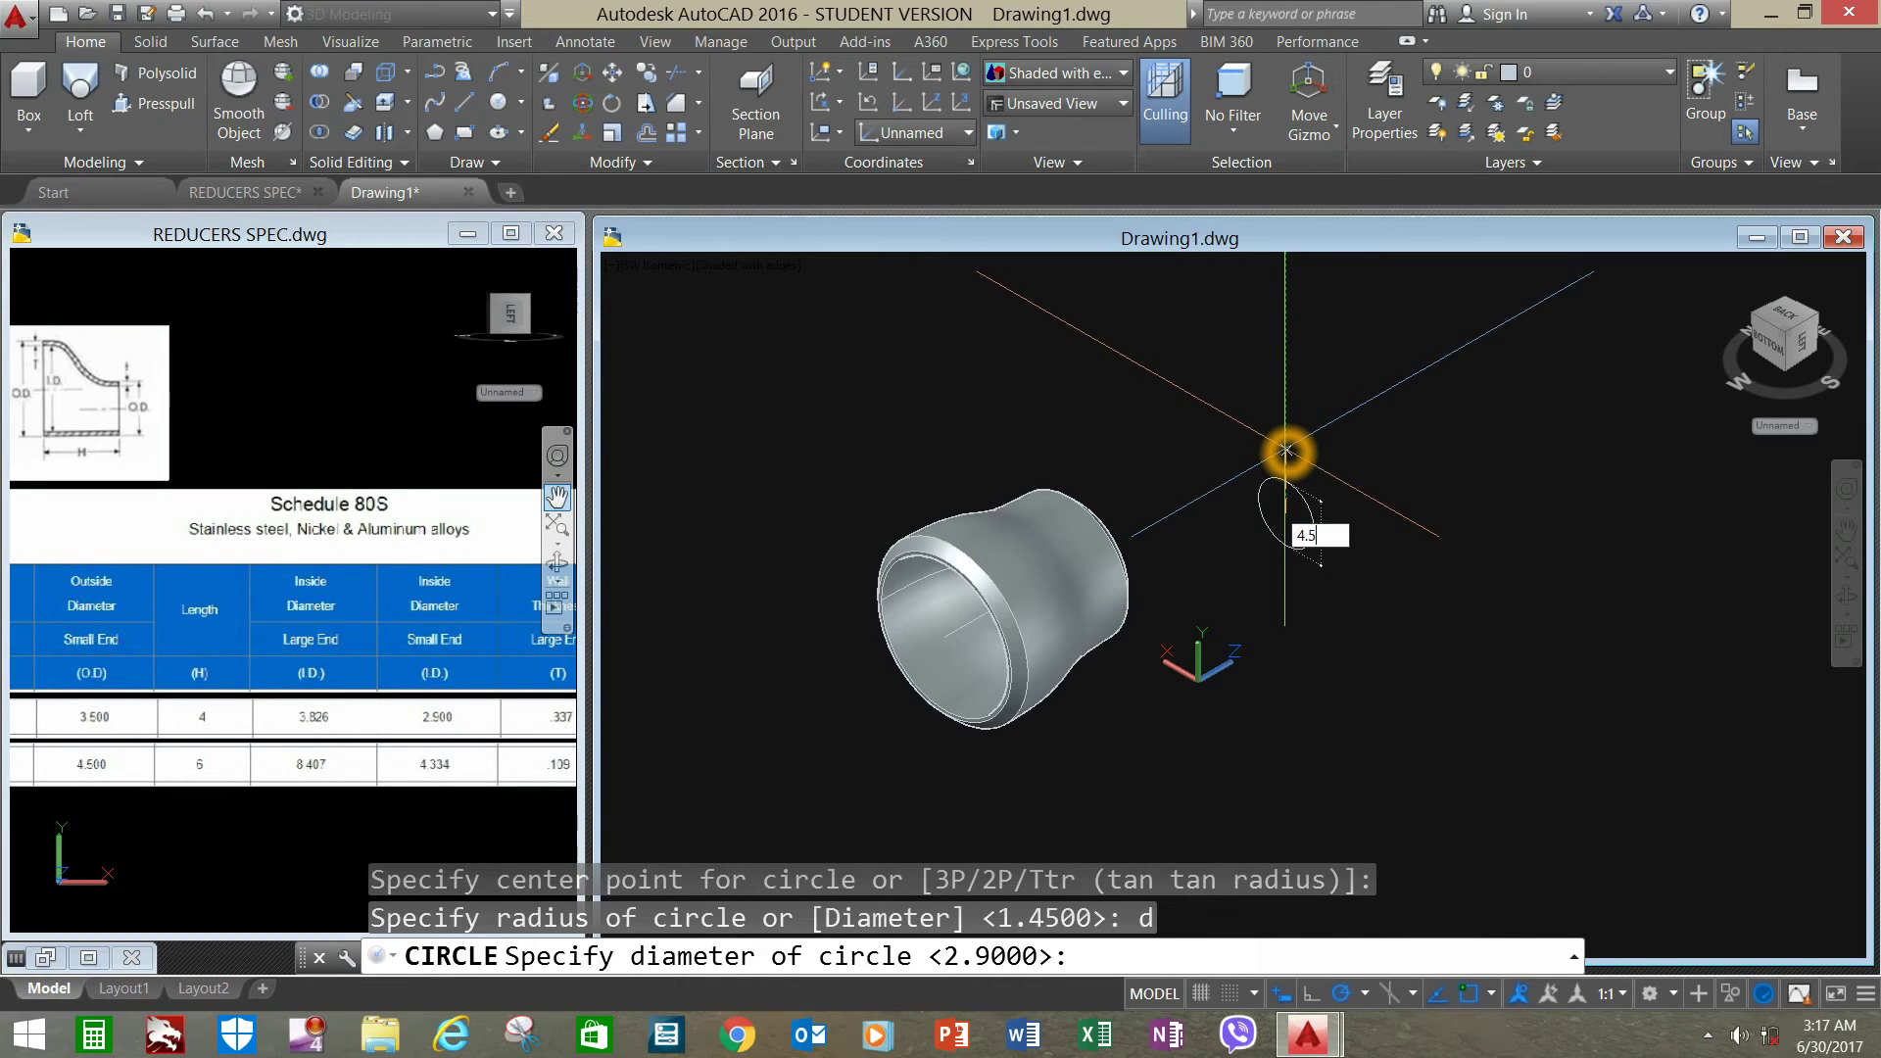
pyautogui.press('Return')
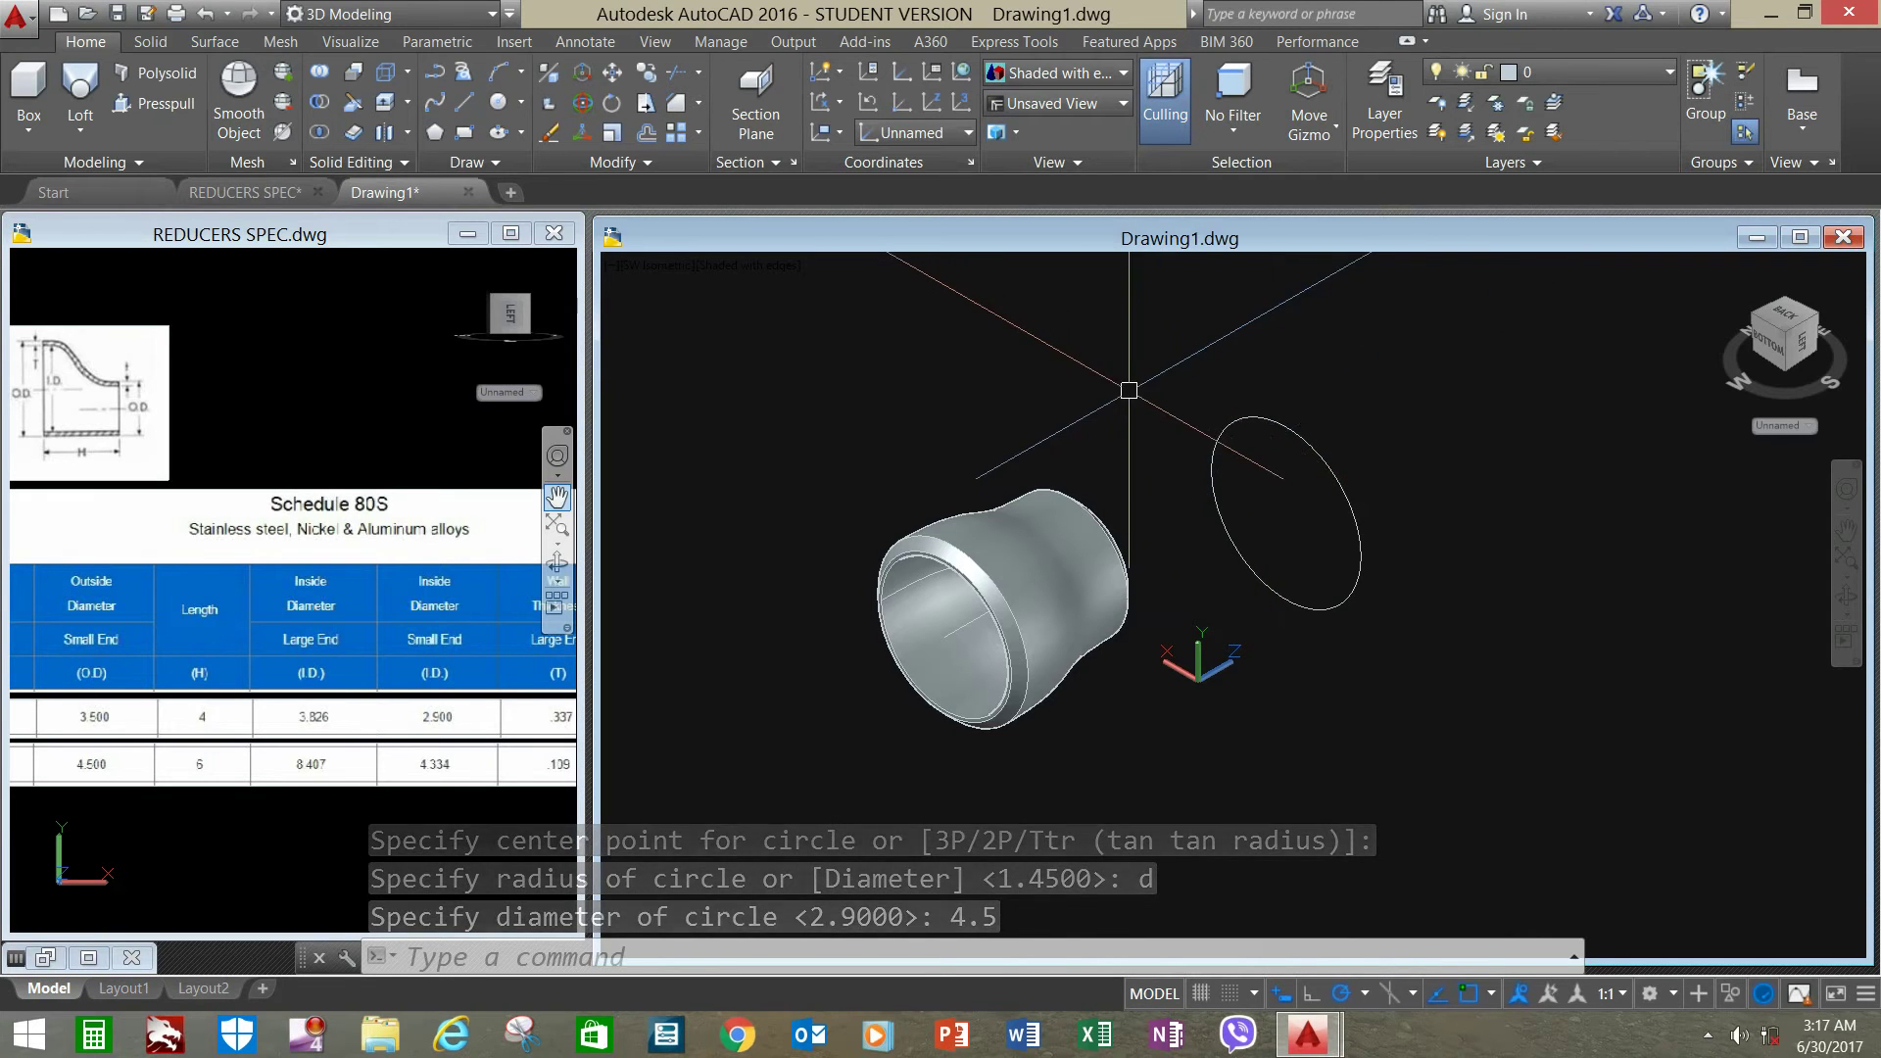
# - Draw a line 4 units long in the +Z direction from the lowest quadrant of the 4.5 diameter circle
pyautogui.write('l')
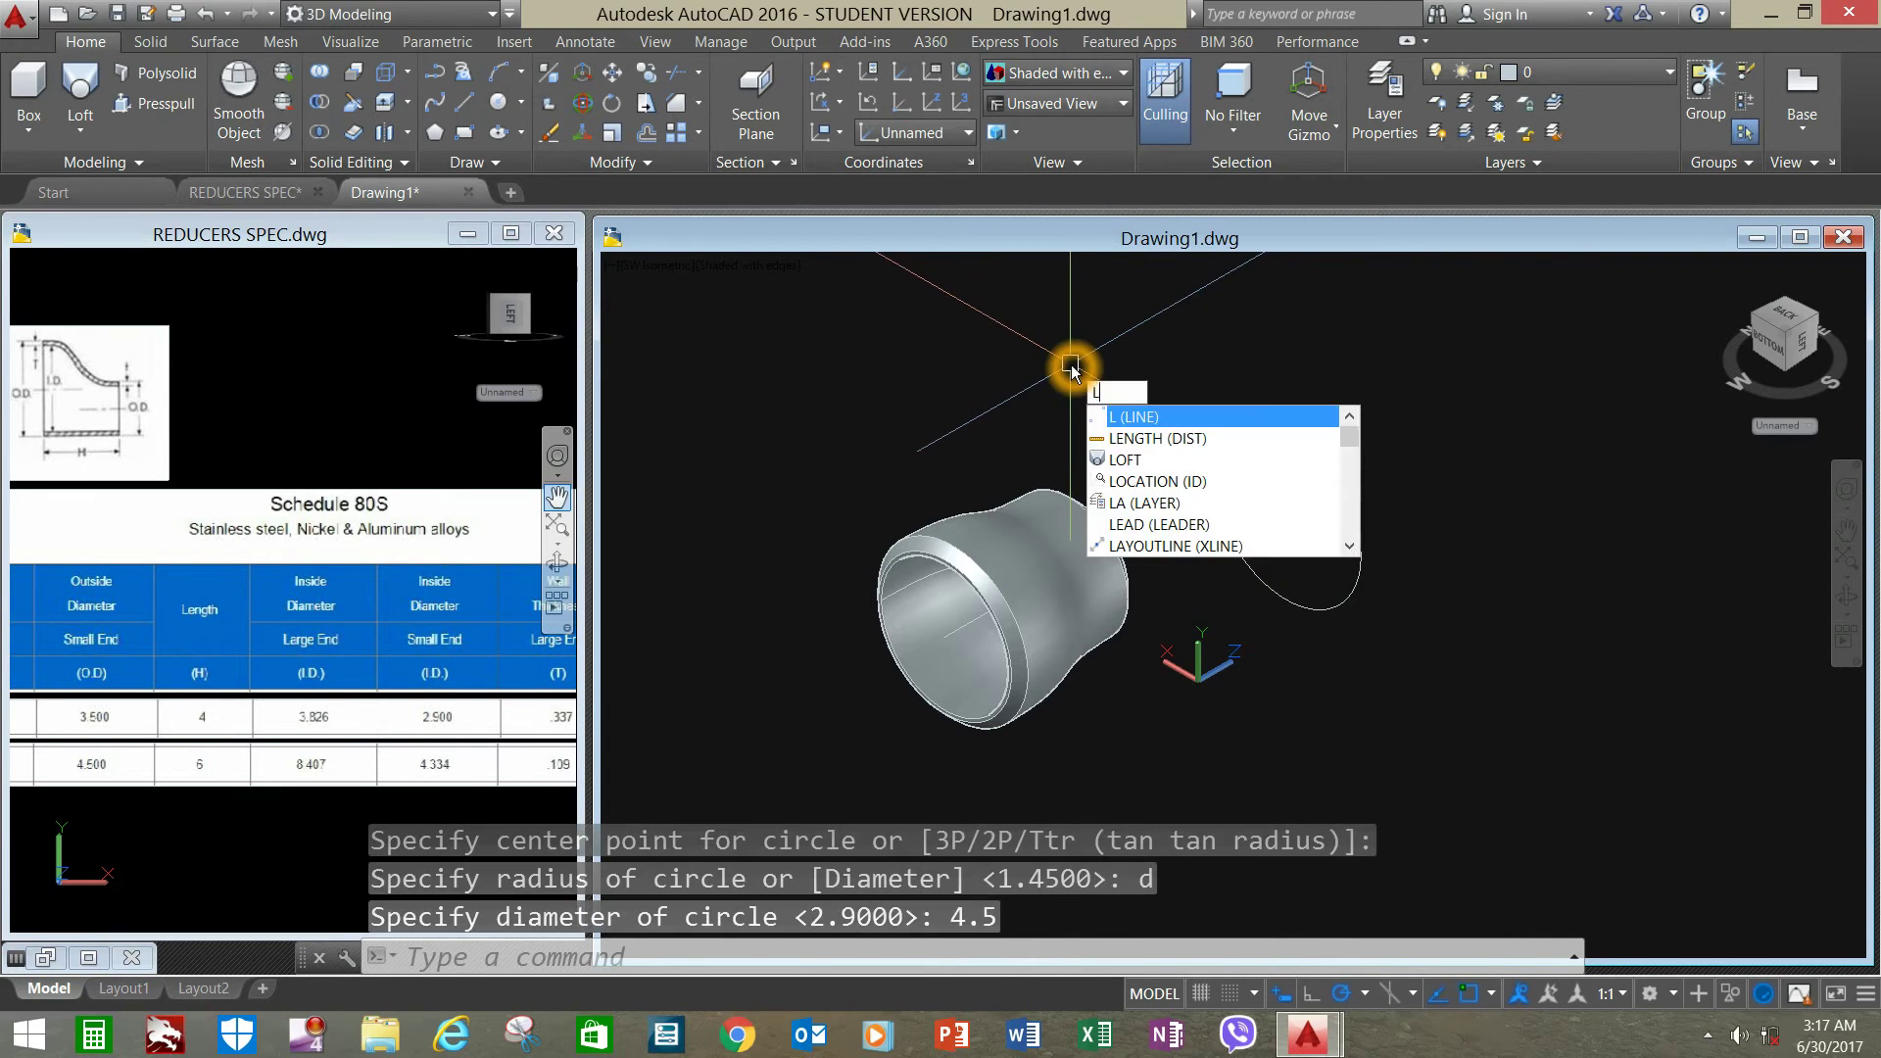
pyautogui.press('Return')
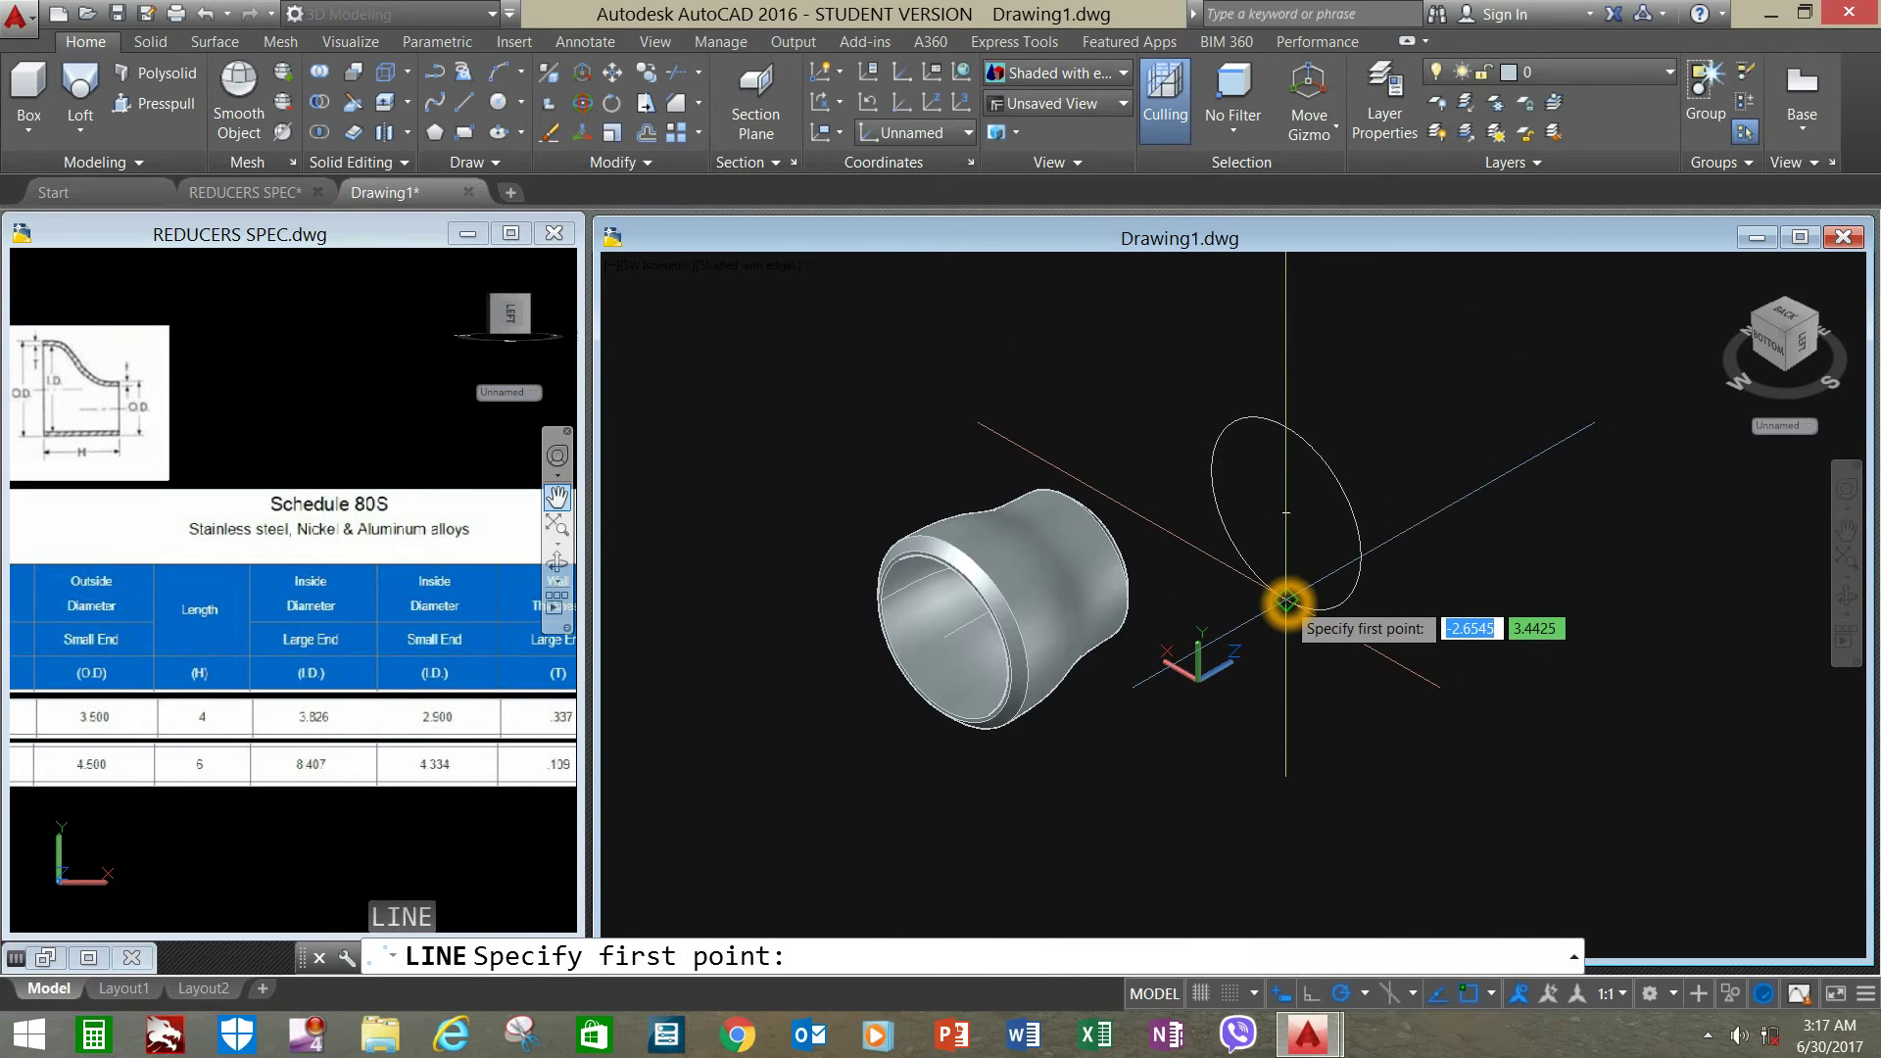
pyautogui.click(1285, 611)
pyautogui.click(1419, 522)
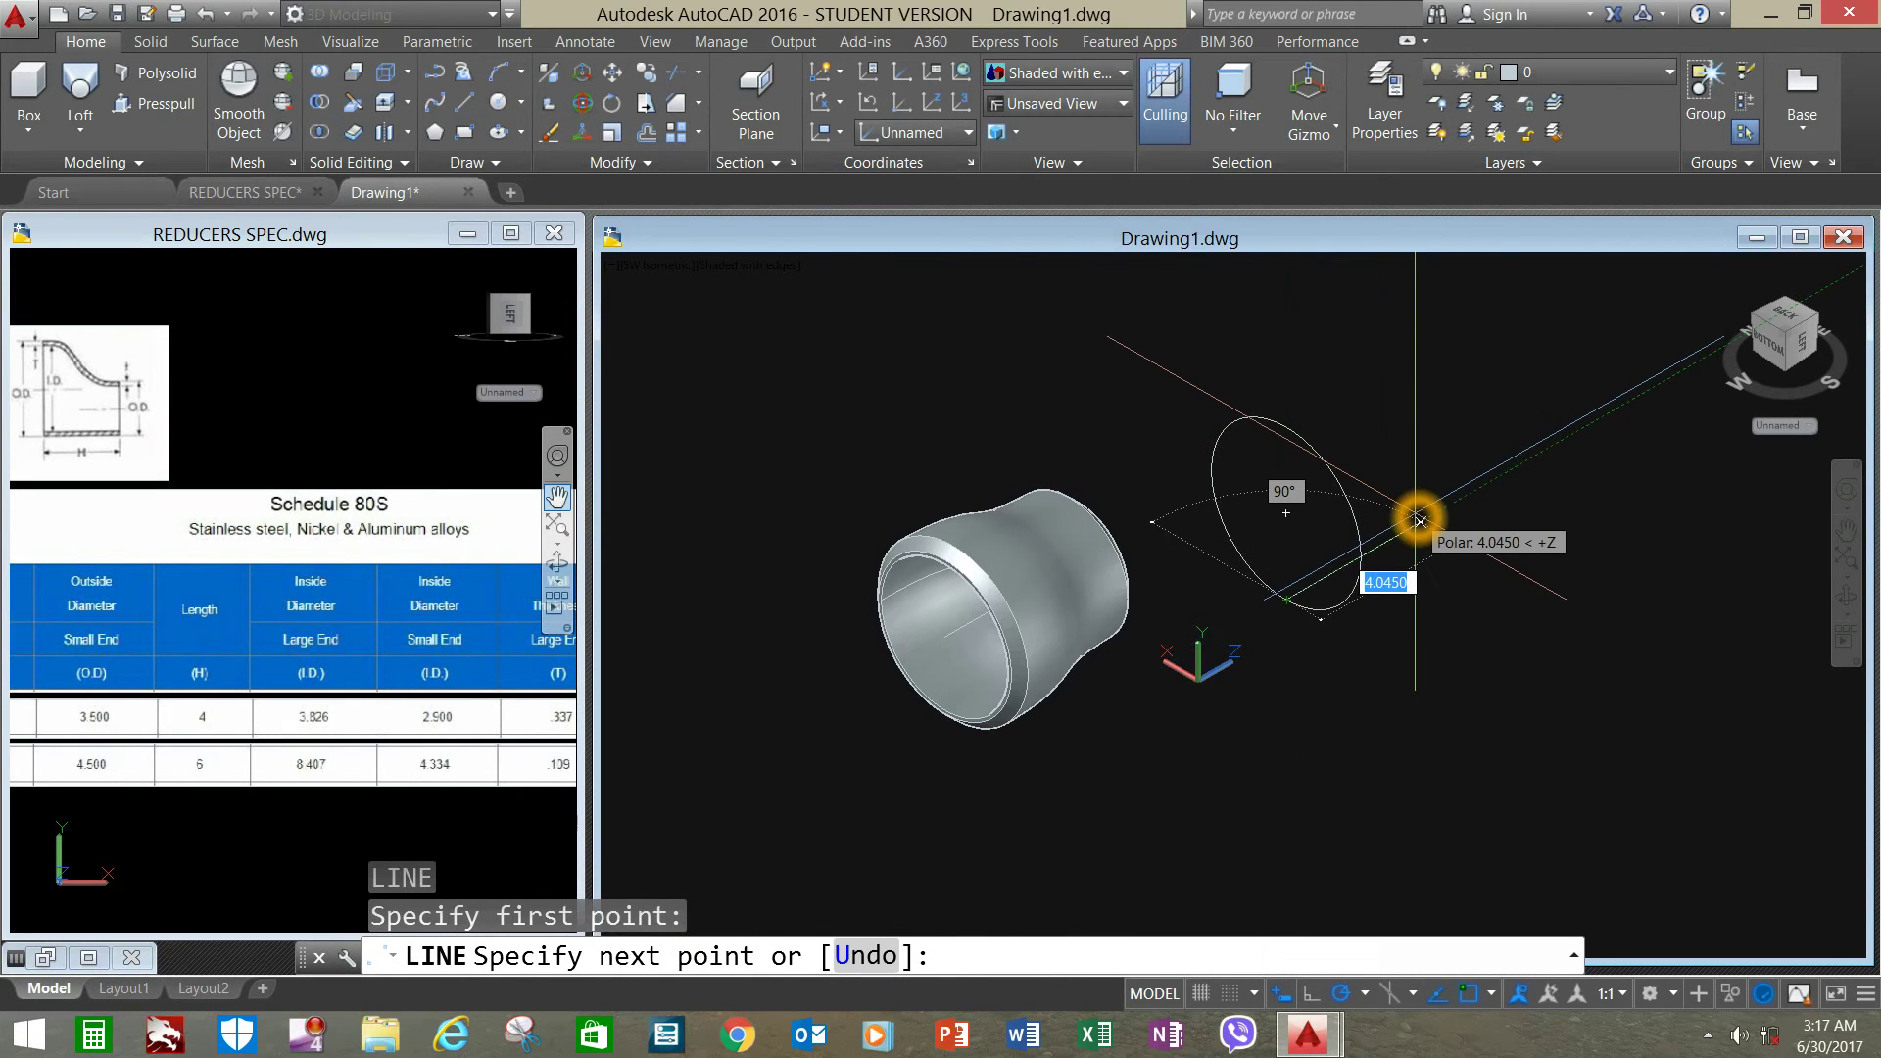
pyautogui.write('4')
pyautogui.press('Return')
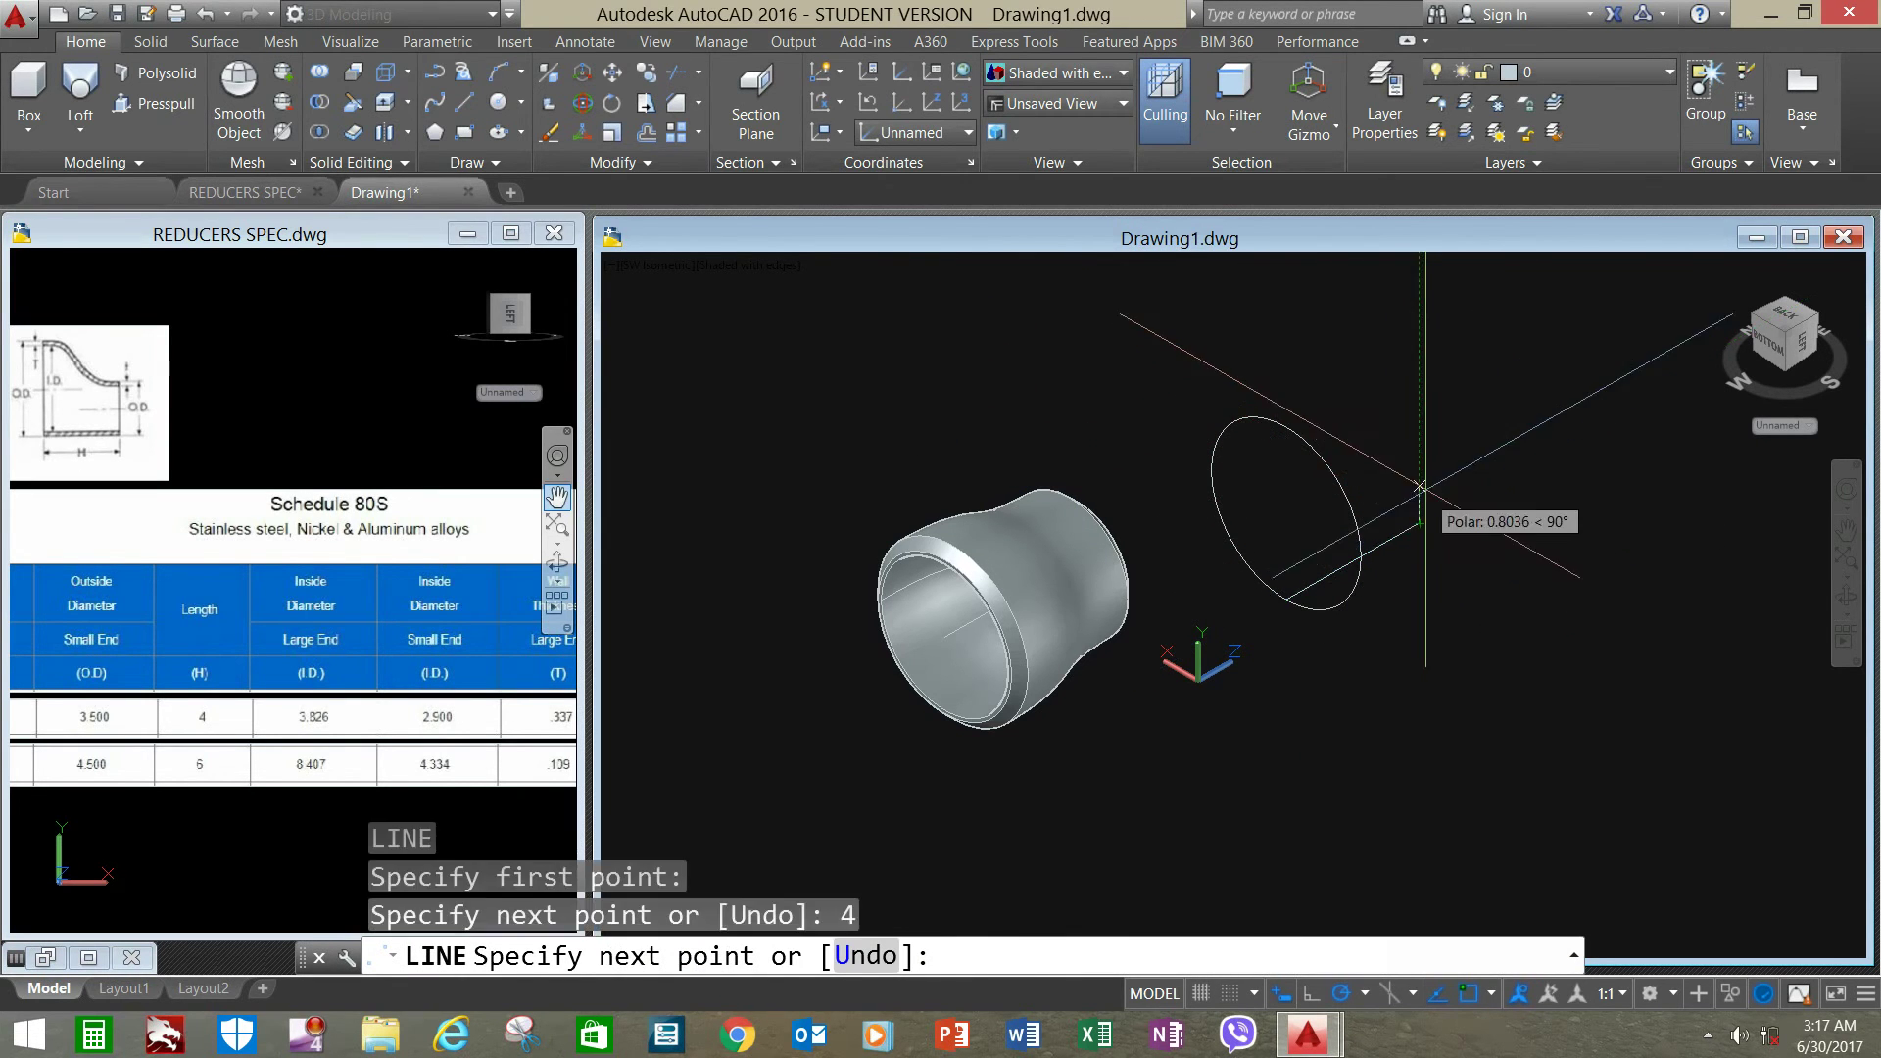
pyautogui.rightClick(1420, 460)
pyautogui.click(1471, 477)
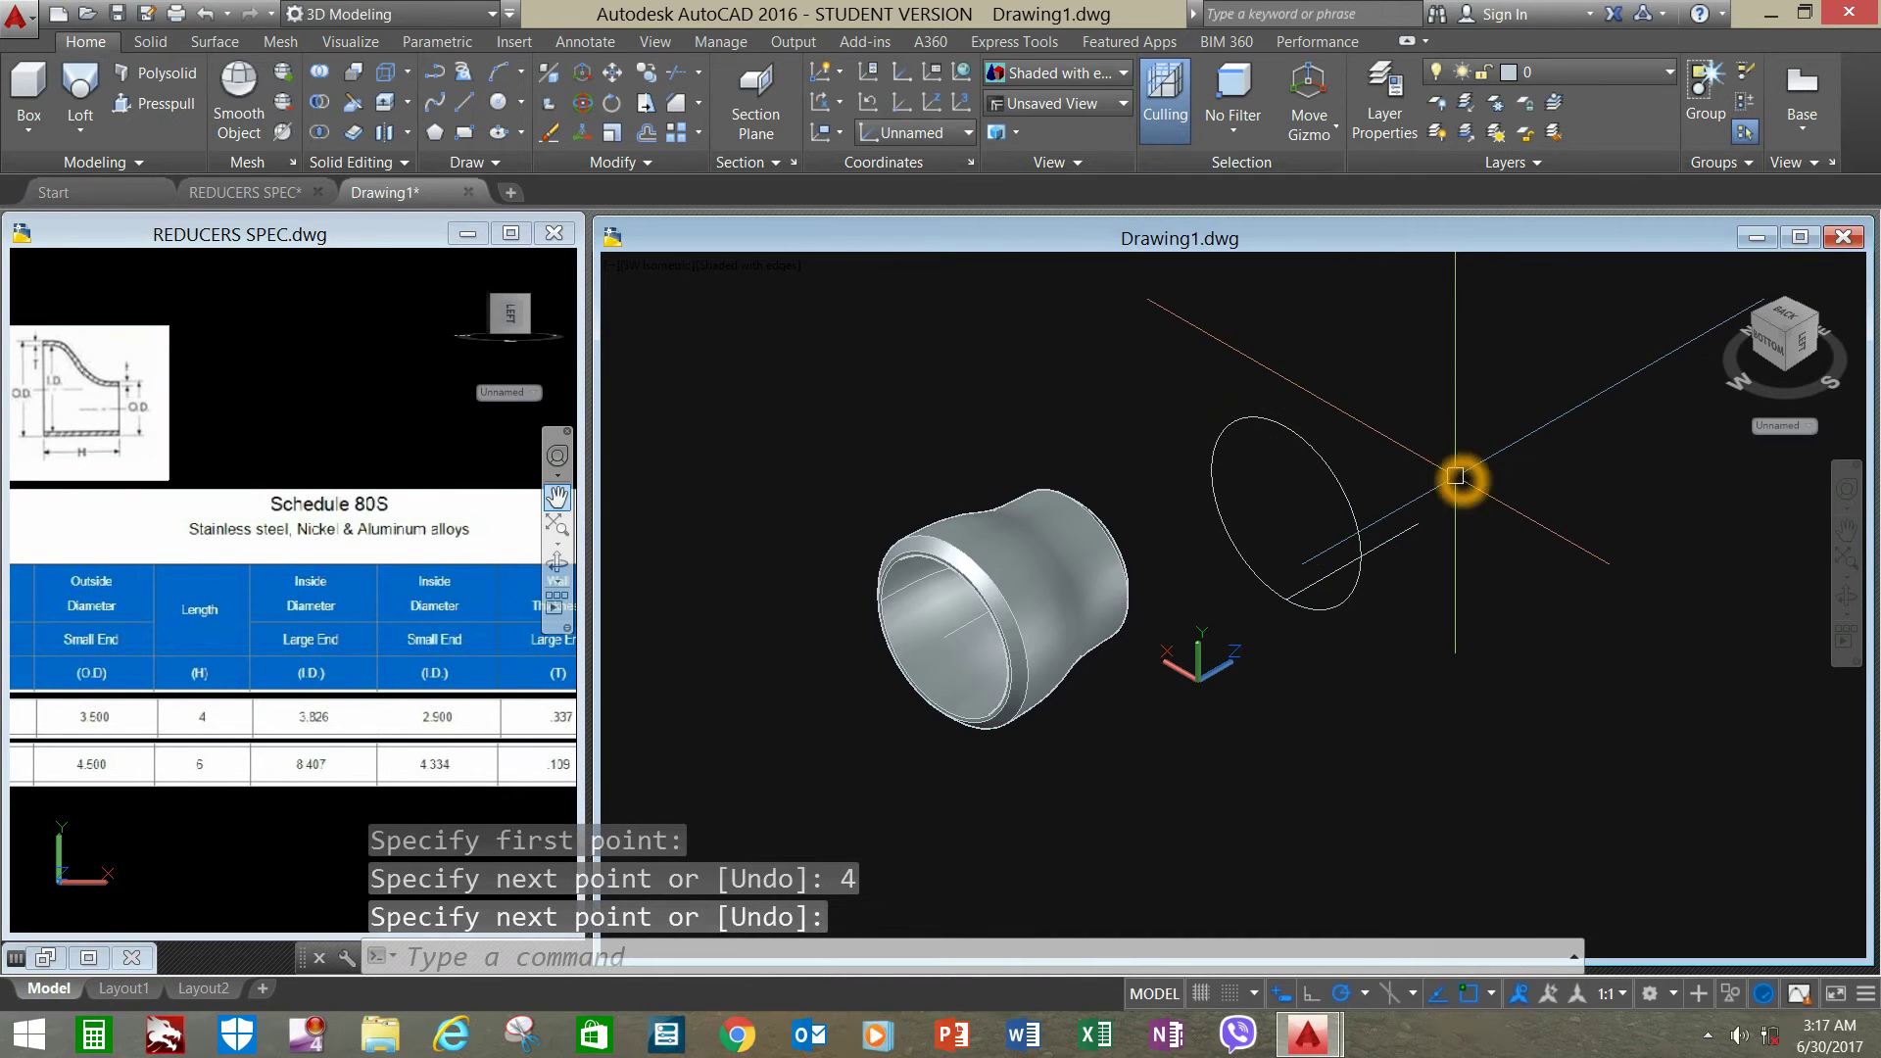
# - Examine the eccentric reducer diagram and the outside diameter columns in the REDUCERS SPEC drawing, then return to Drawing1
pyautogui.click(372, 451)
pyautogui.moveTo(378, 447); pyautogui.dragTo(450, 446)
pyautogui.press('Escape')
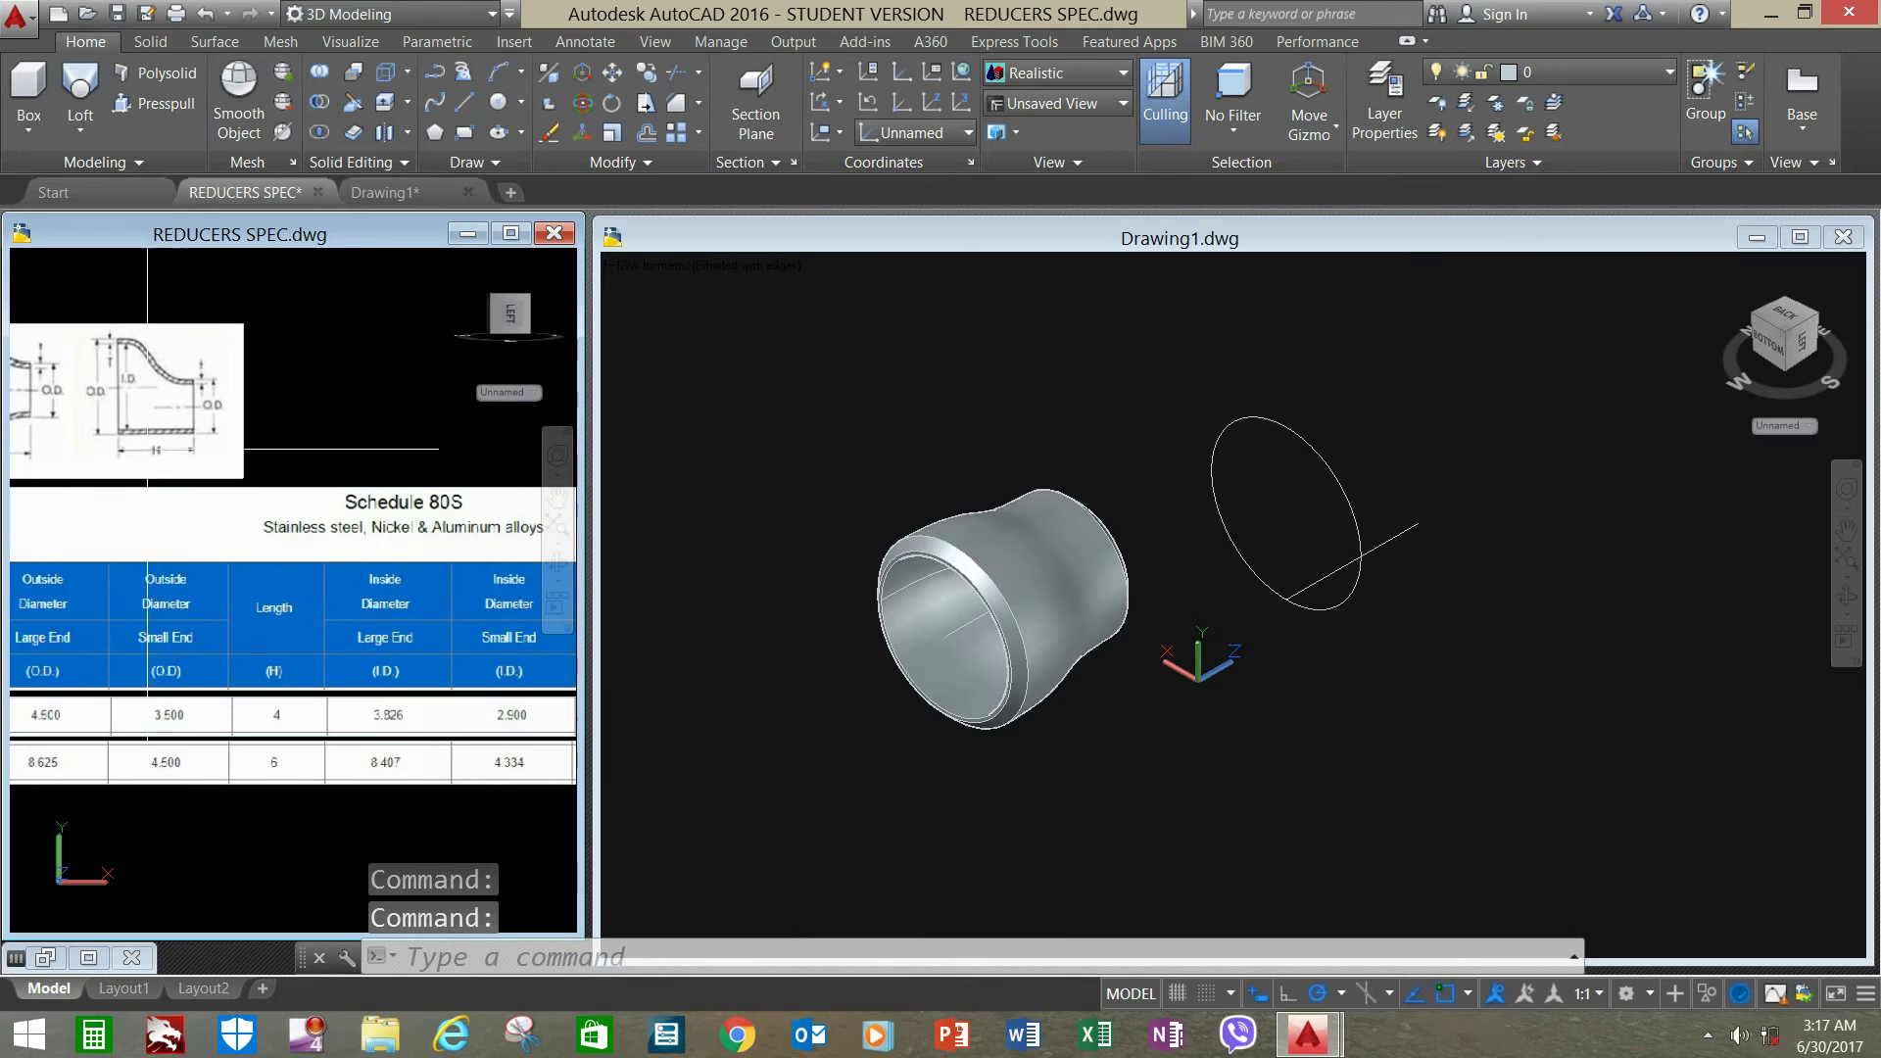
pyautogui.click(154, 431)
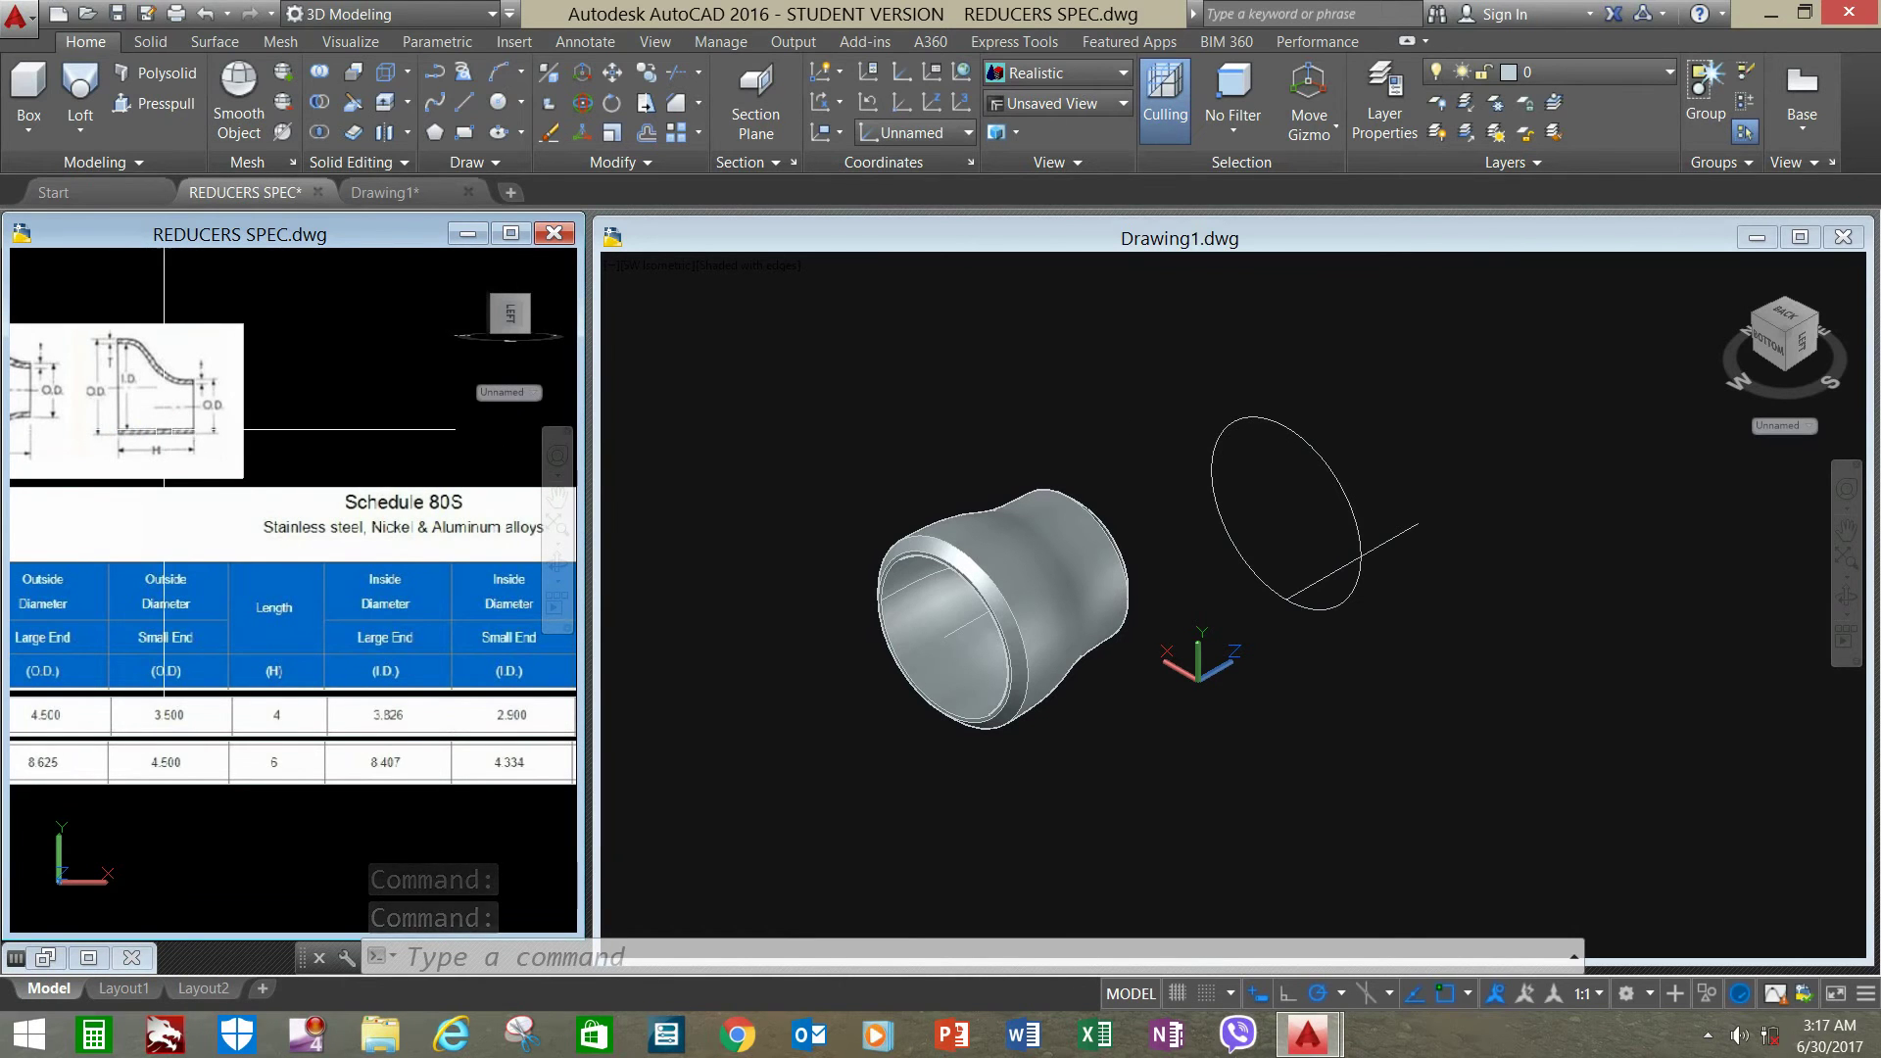
pyautogui.click(1358, 444)
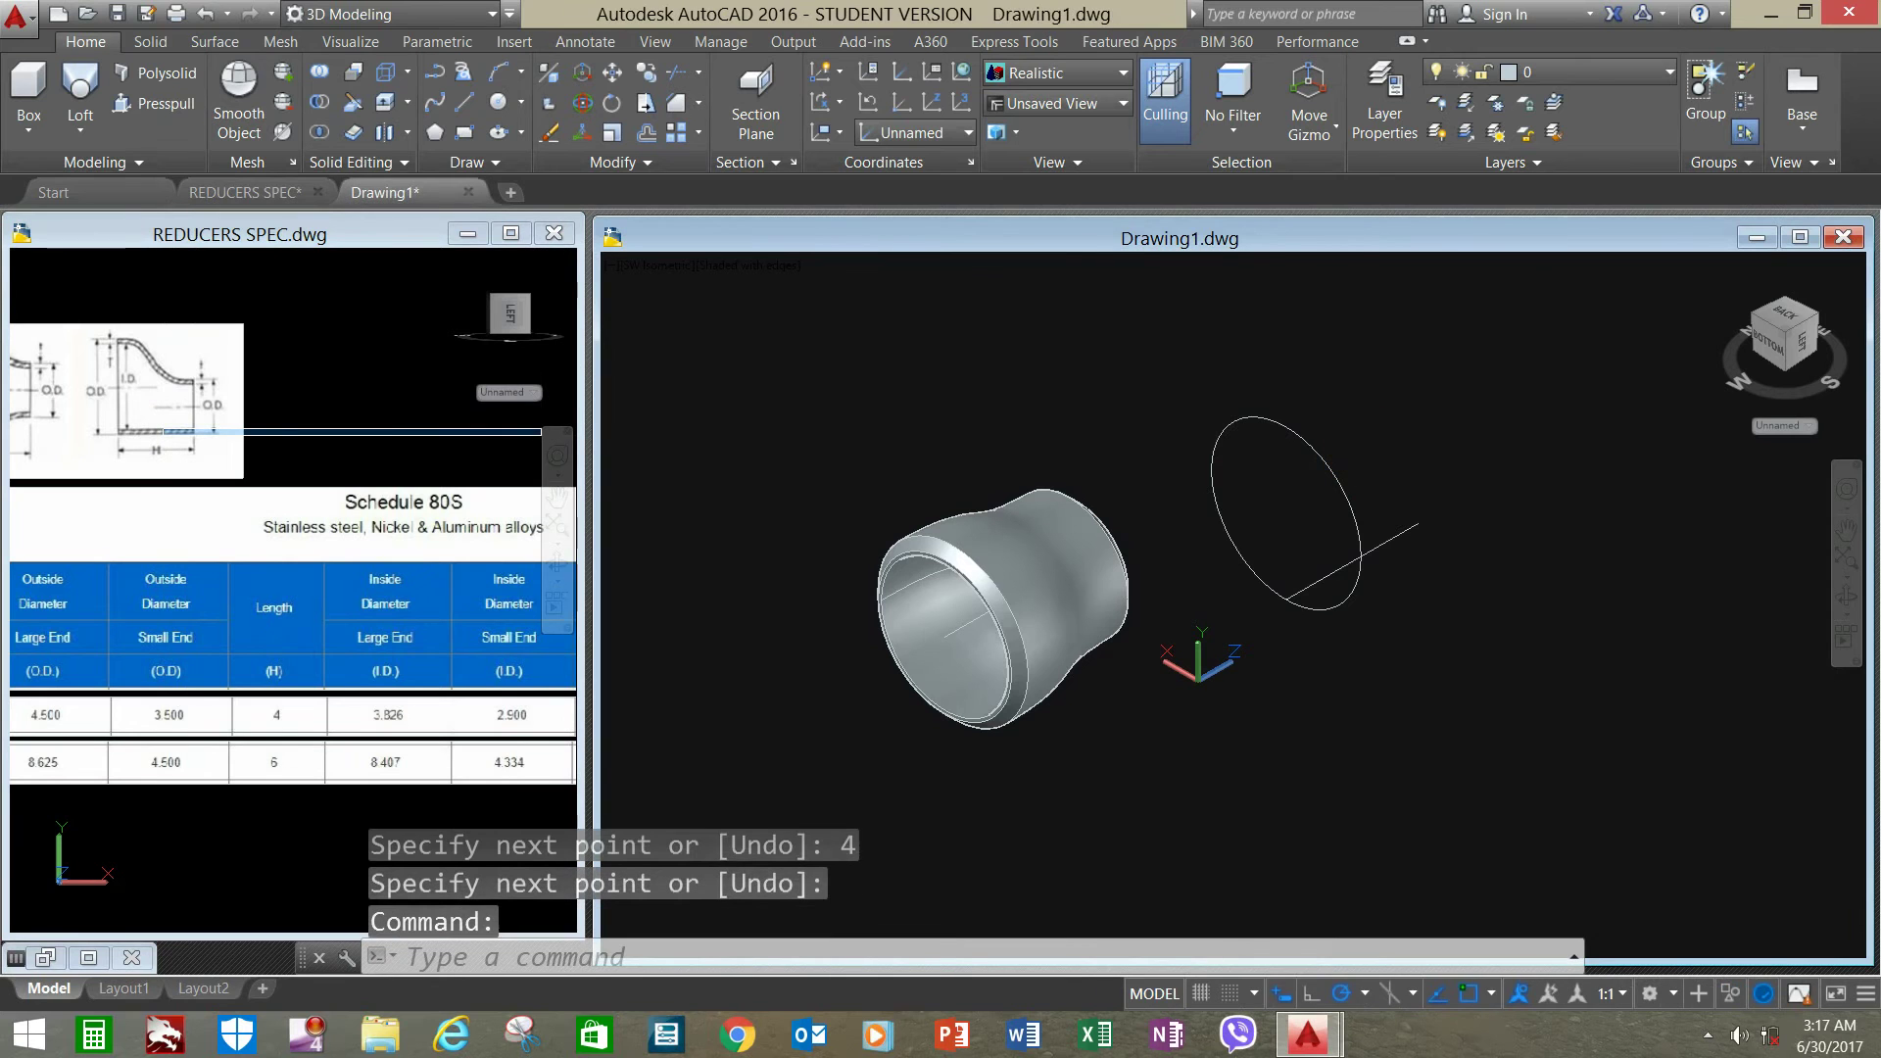
pyautogui.click(1392, 455)
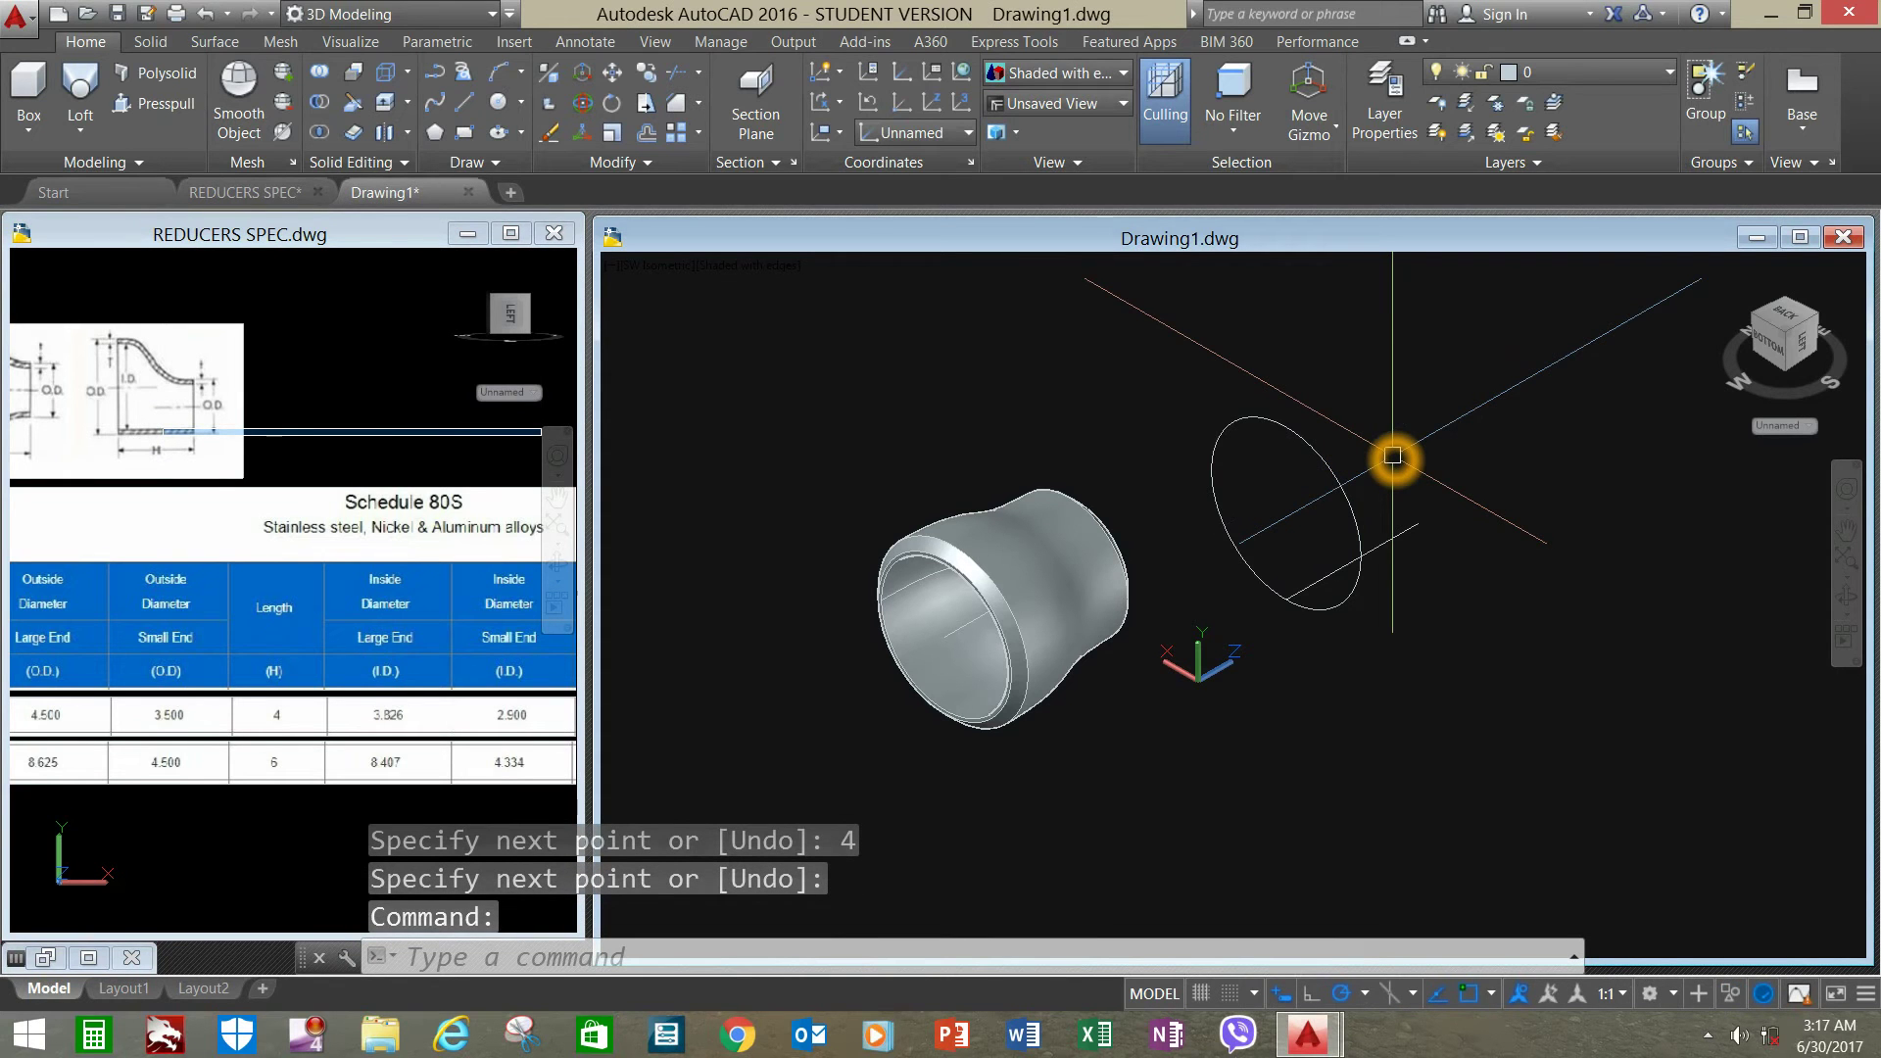
pyautogui.click(1385, 455)
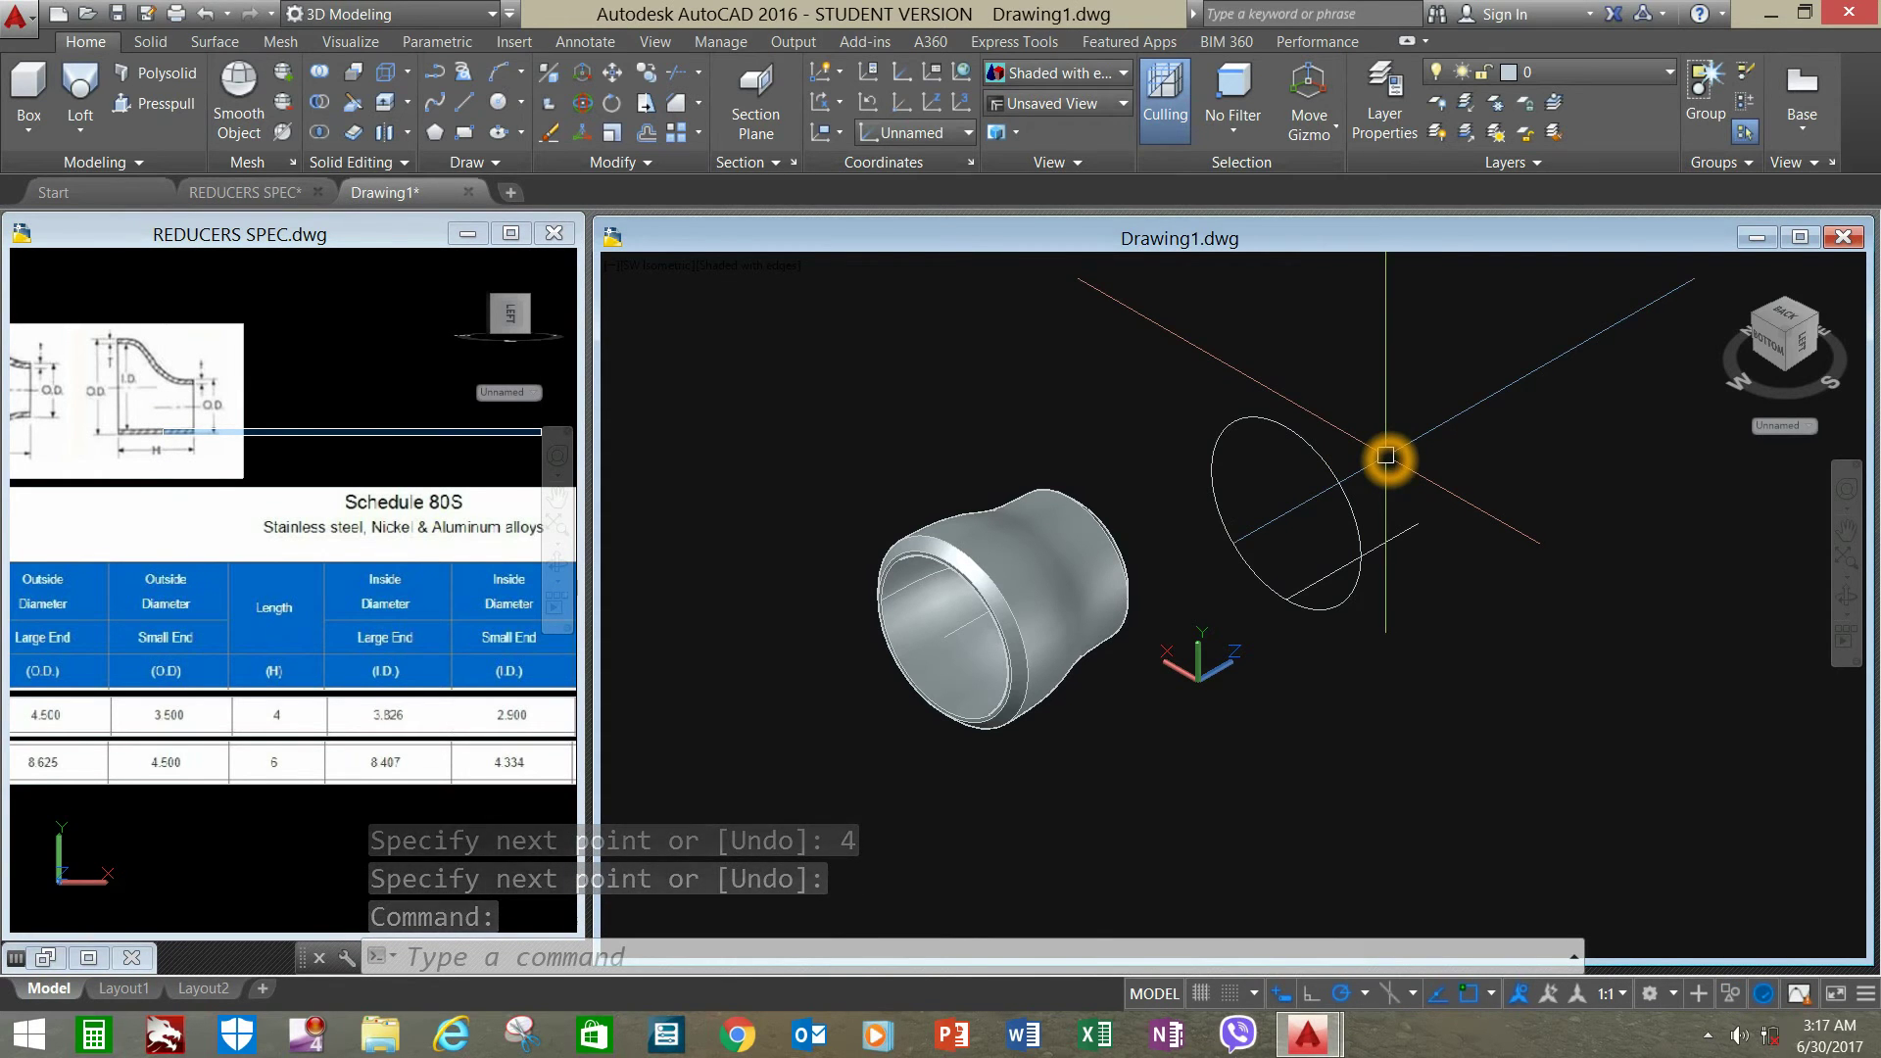
# - Draw a 2-Point circle of 3.5 diameter upward at 90° from the far end of the 4-unit line
pyautogui.click(521, 108)
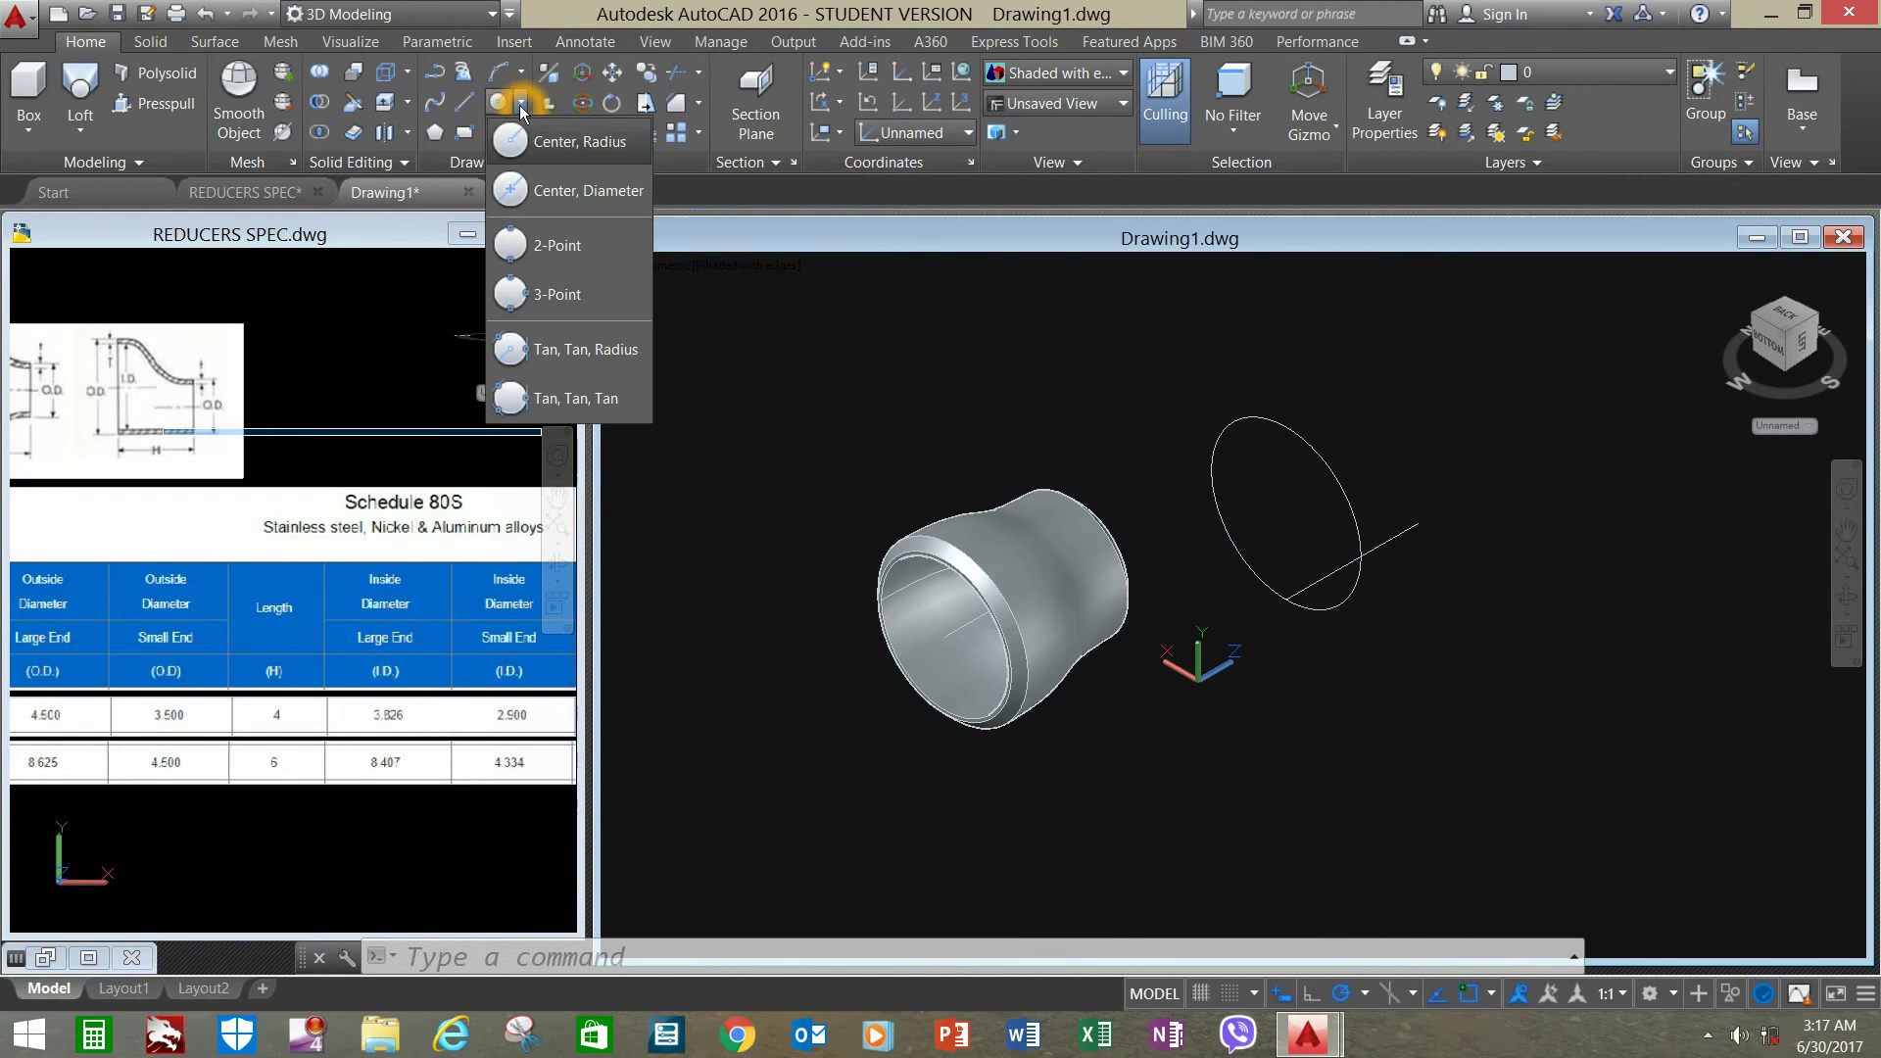
pyautogui.click(542, 247)
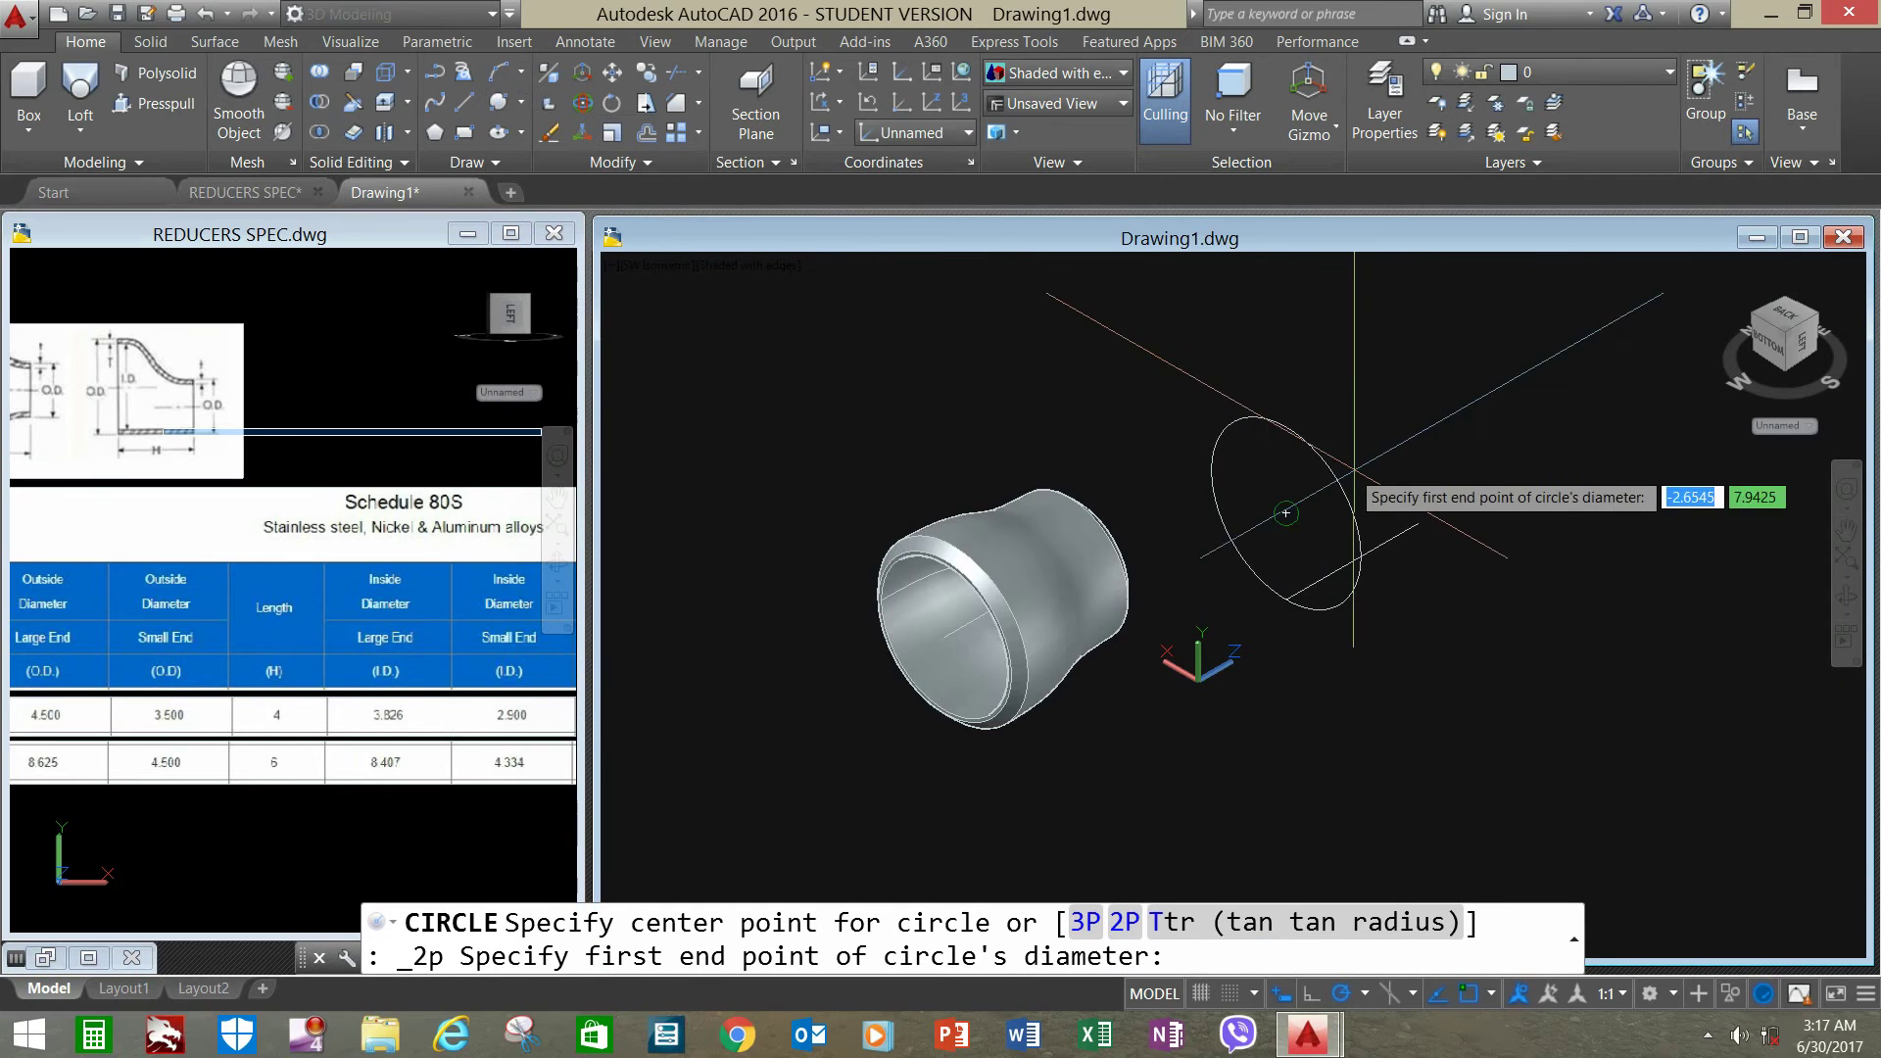
pyautogui.click(1416, 529)
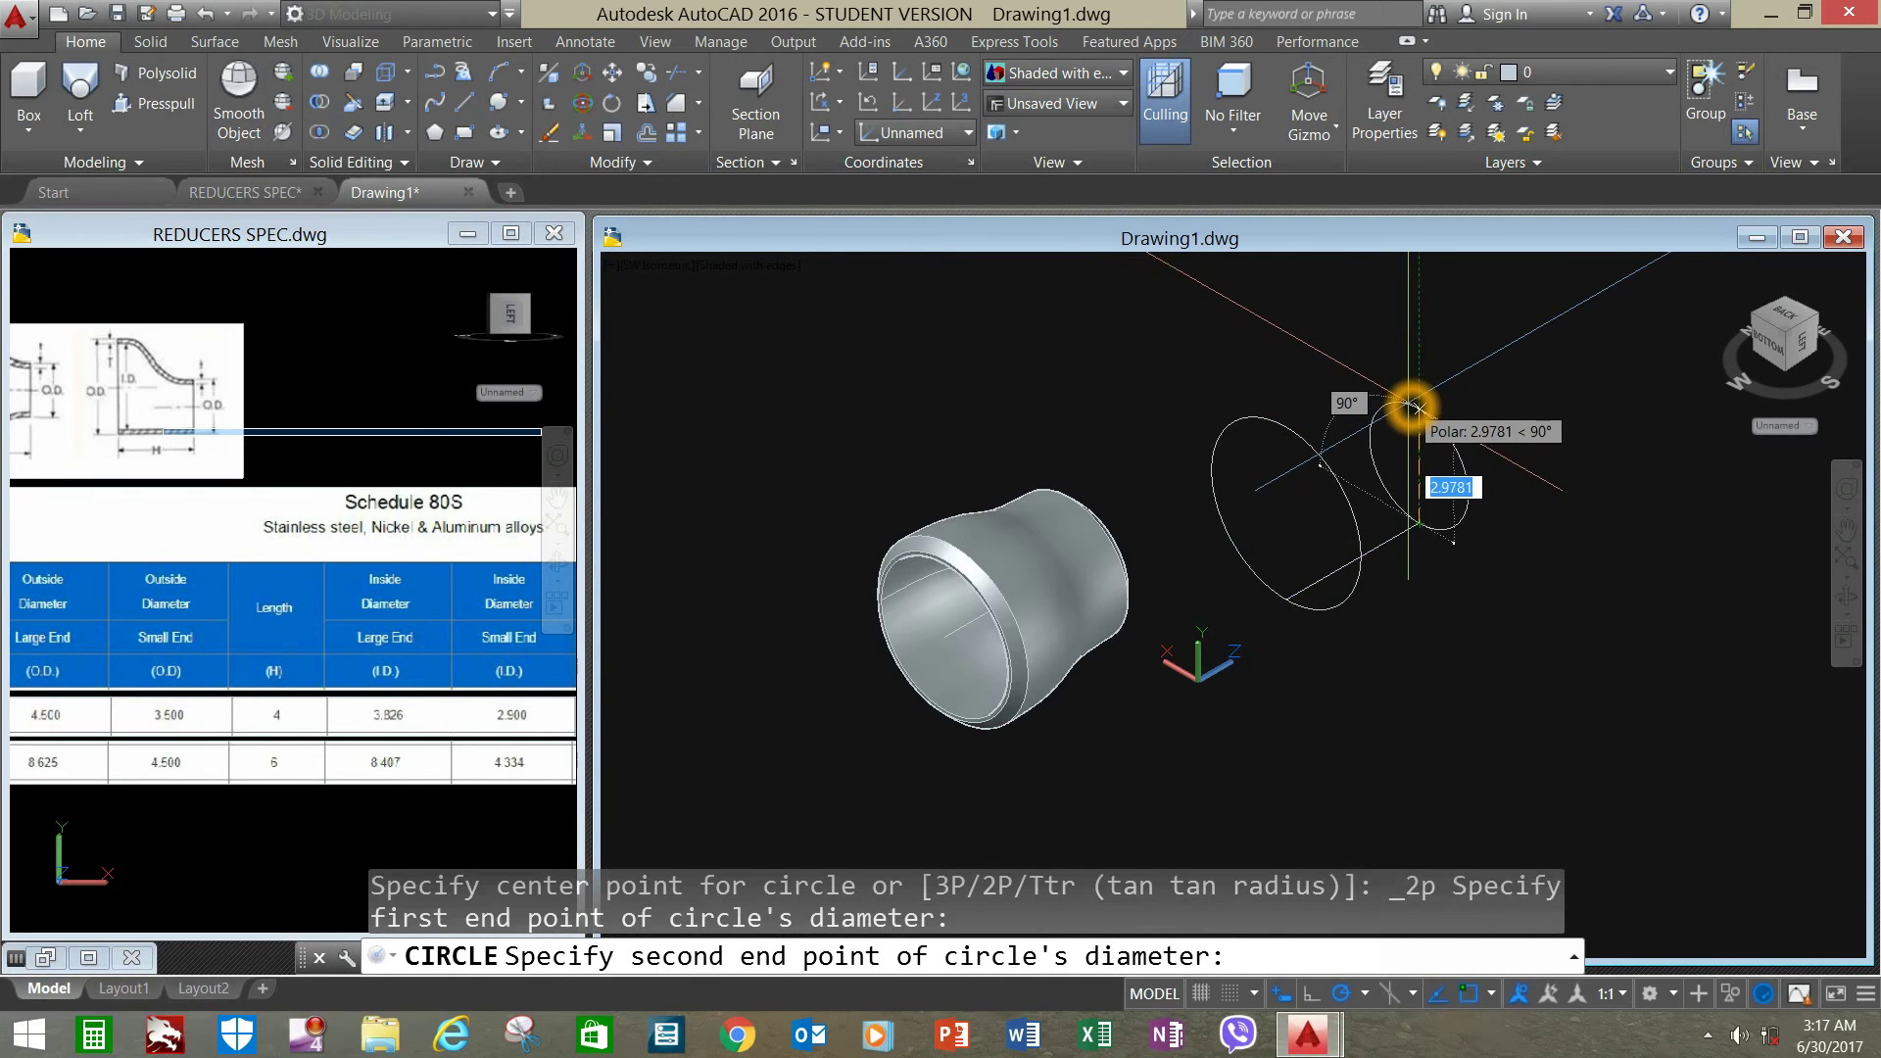
pyautogui.write('3.')
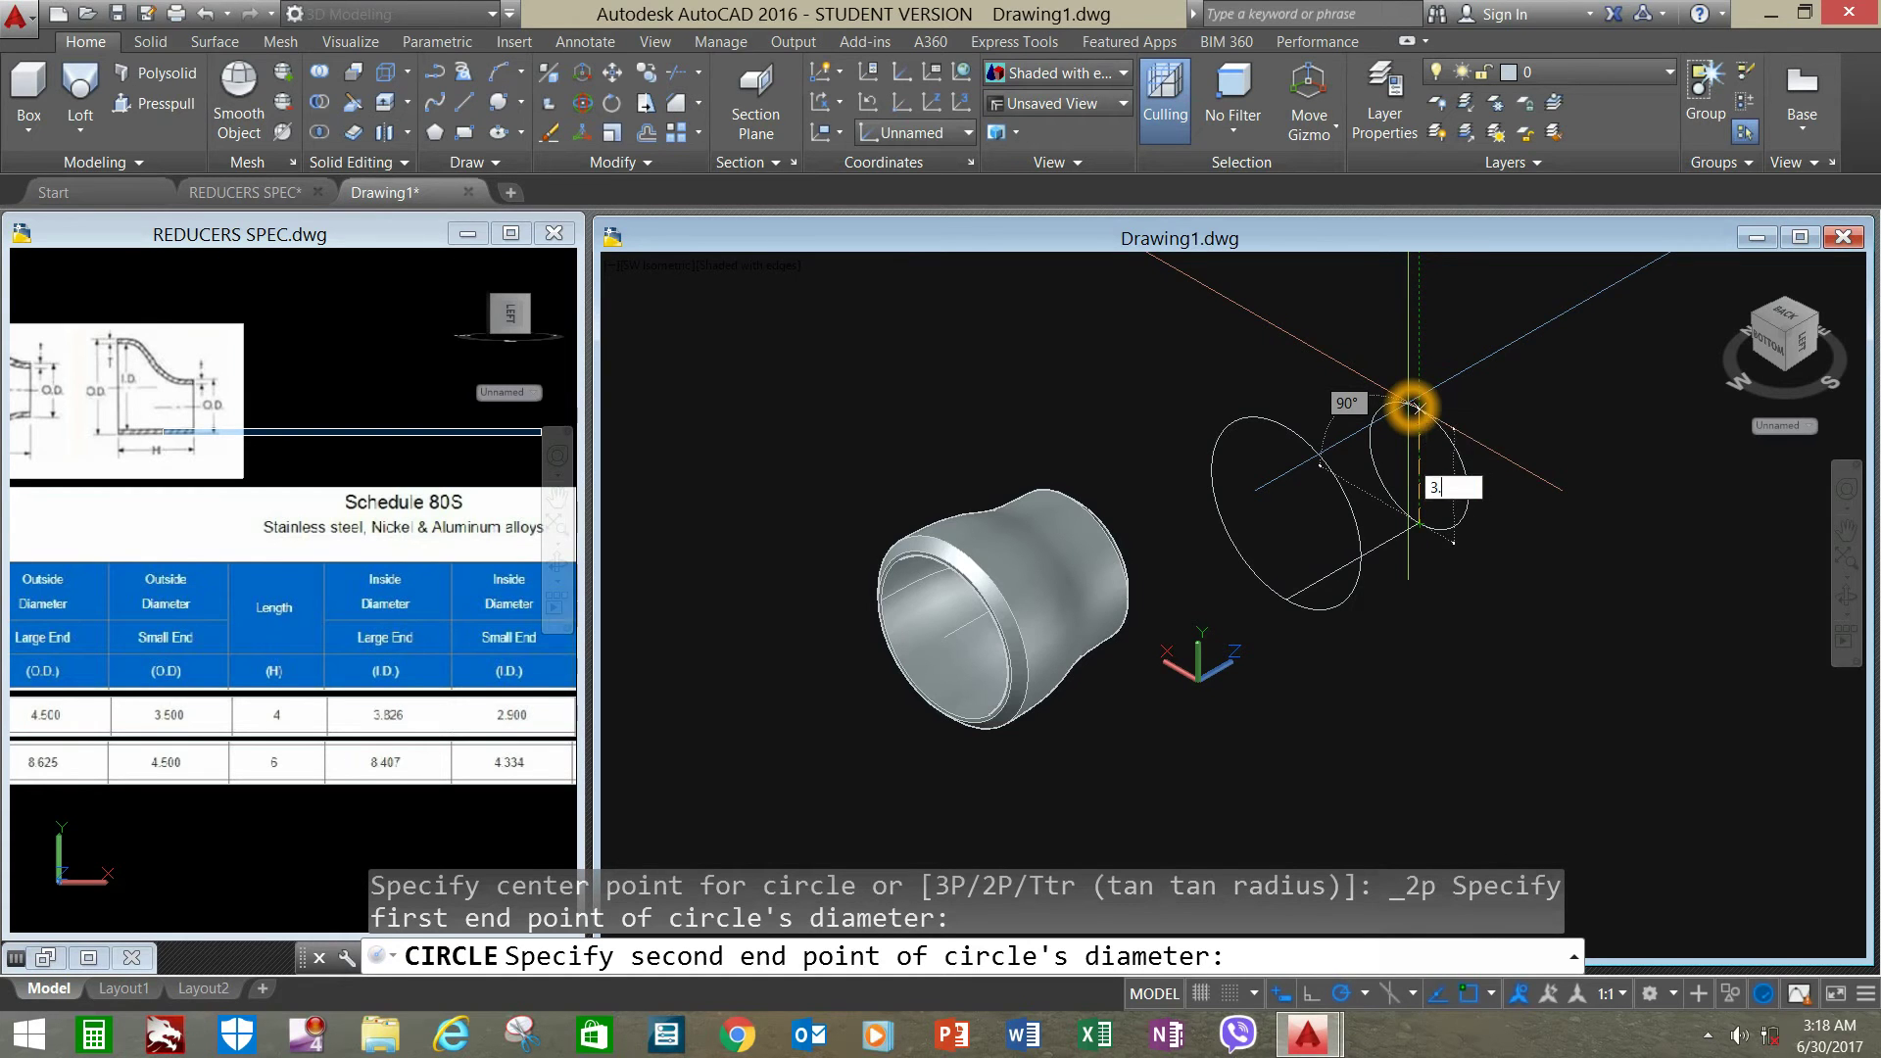
pyautogui.write('5')
pyautogui.press('Return')
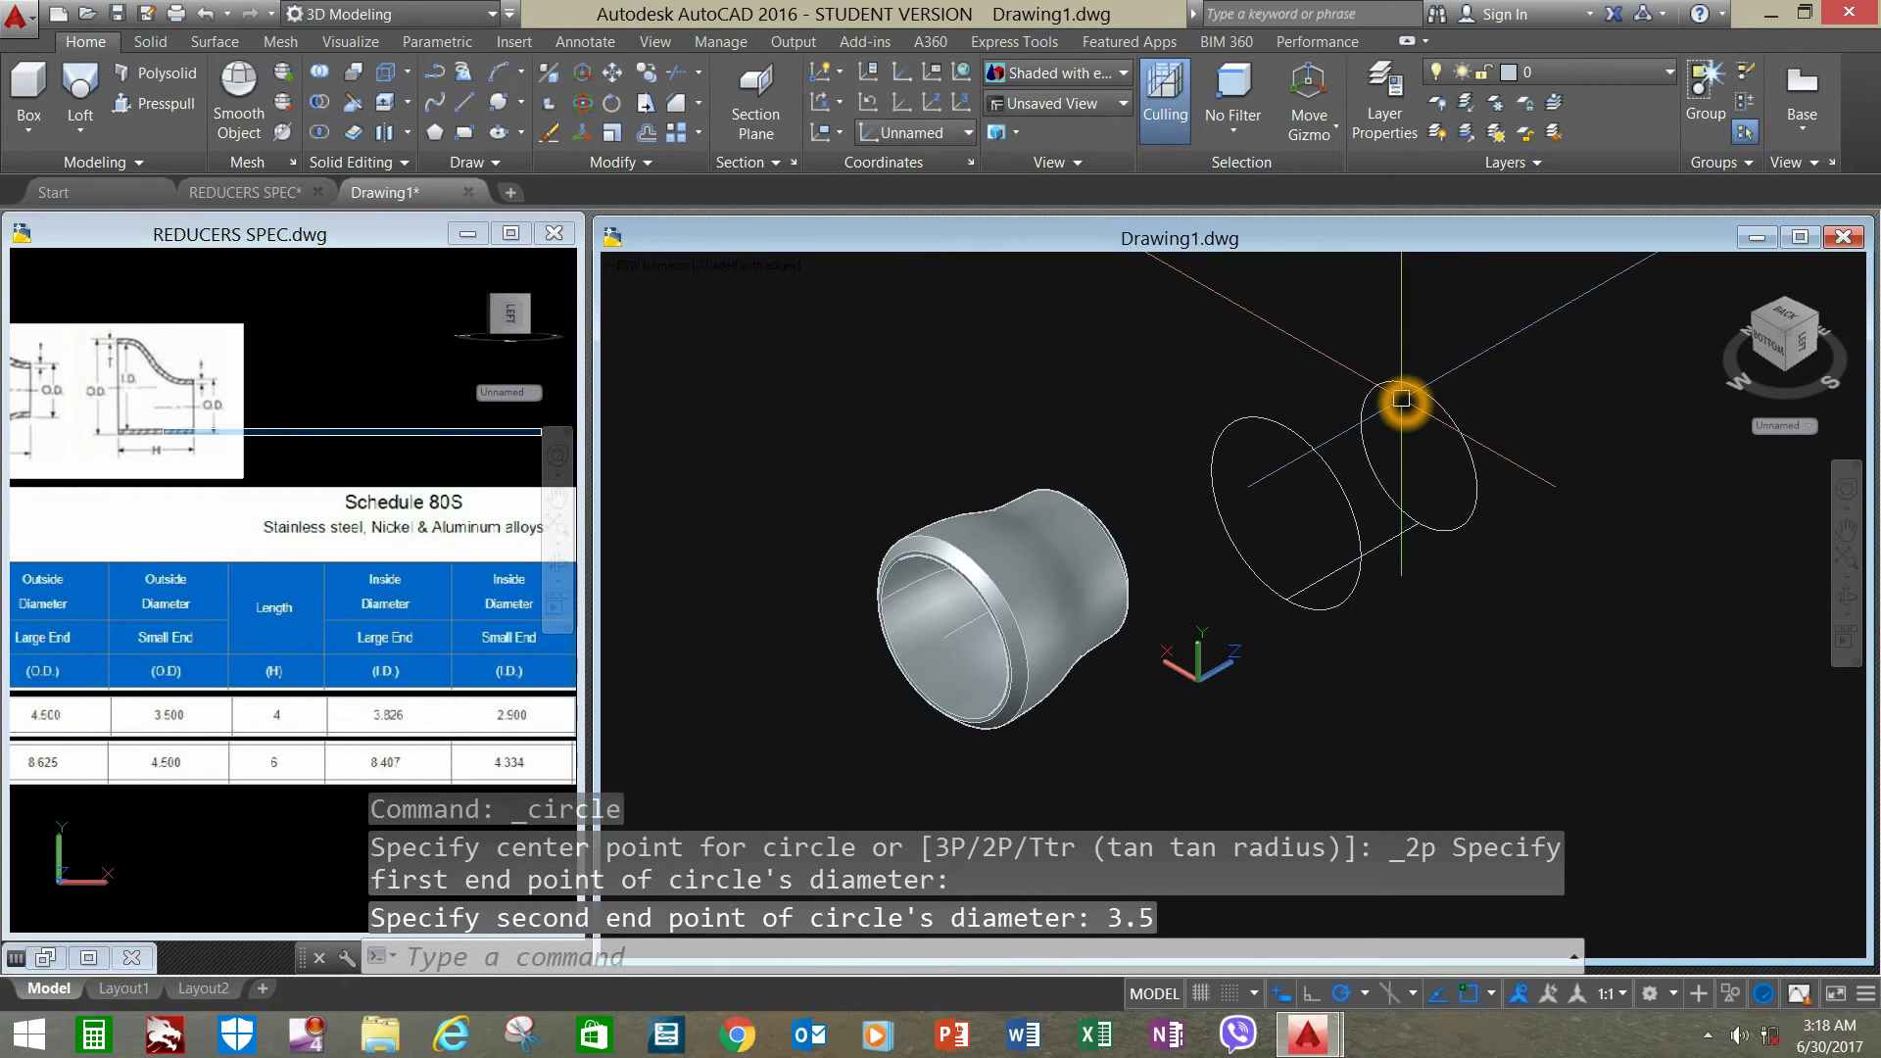
# - Draw a 3.826 diameter circle concentric with the 4.5 diameter circle for the large end's inside diameter
pyautogui.keyDown('shift'); pyautogui.moveTo(1420, 390); pyautogui.dragTo(1315, 343, button='middle'); pyautogui.keyUp('shift')
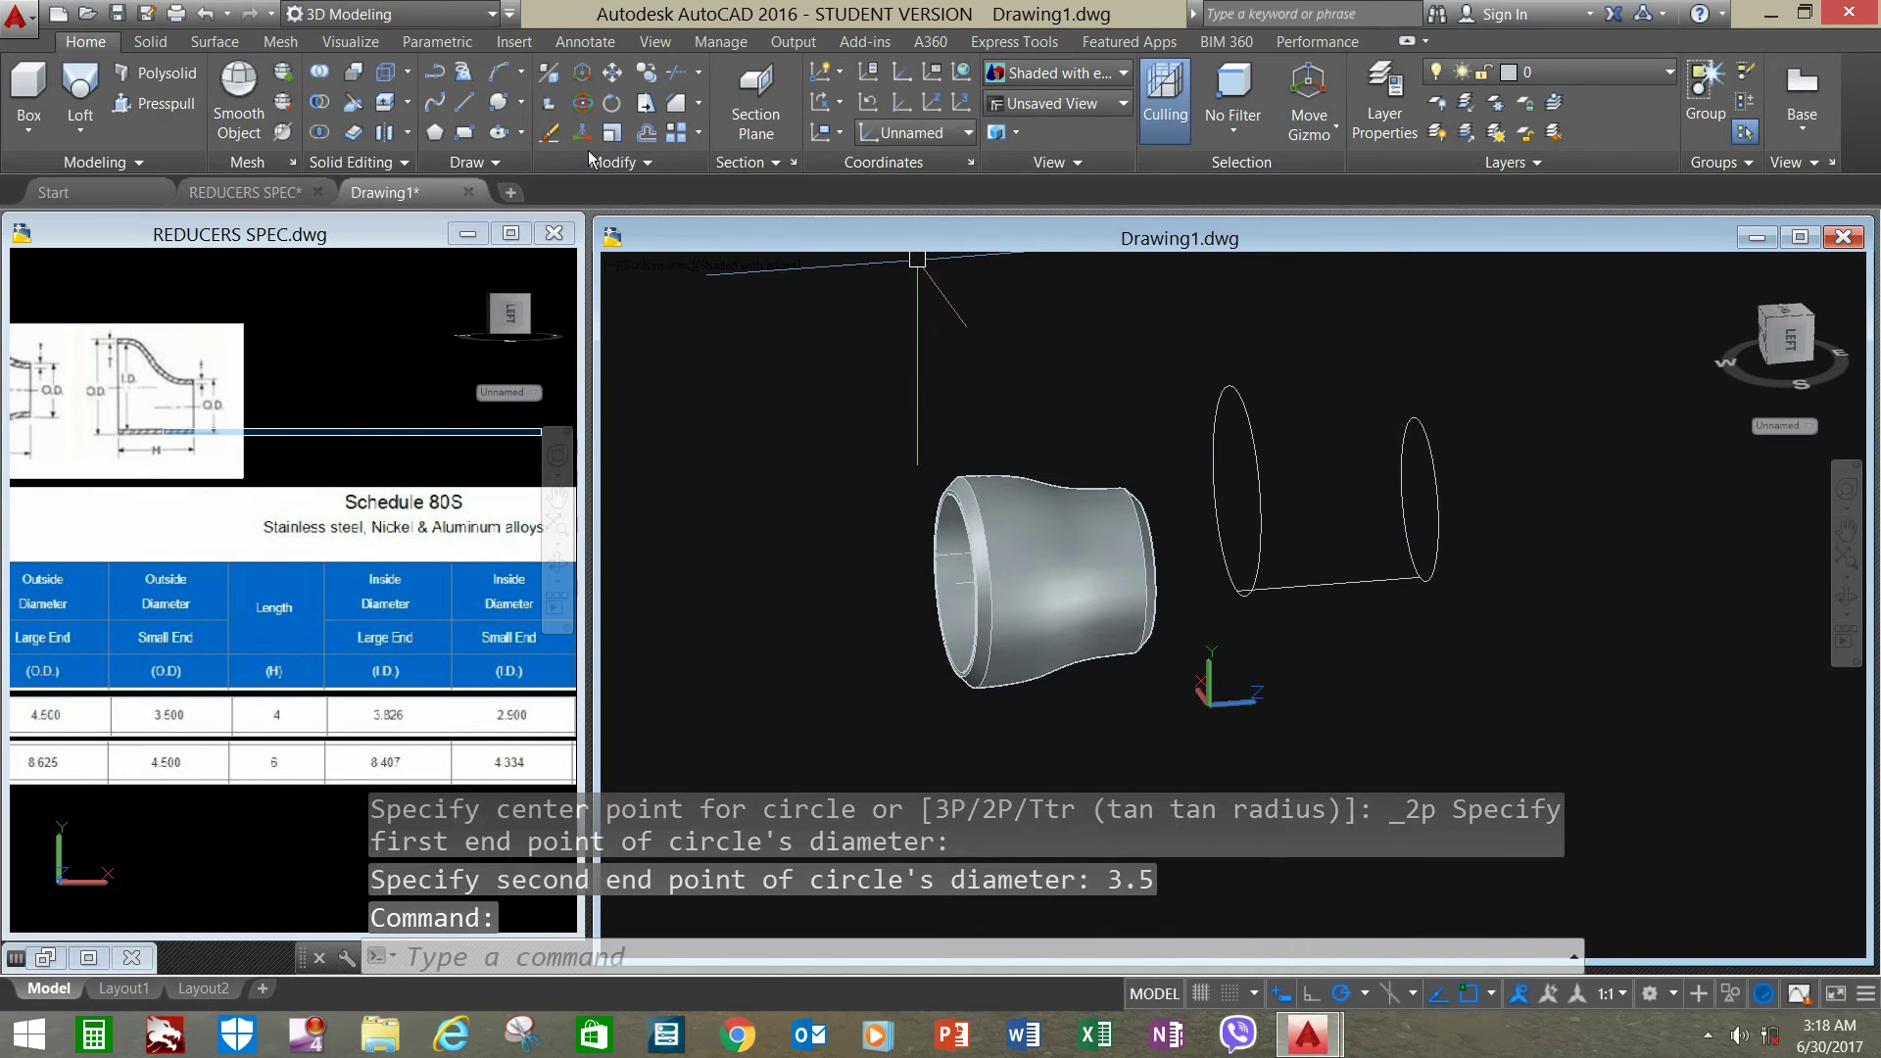
pyautogui.click(520, 102)
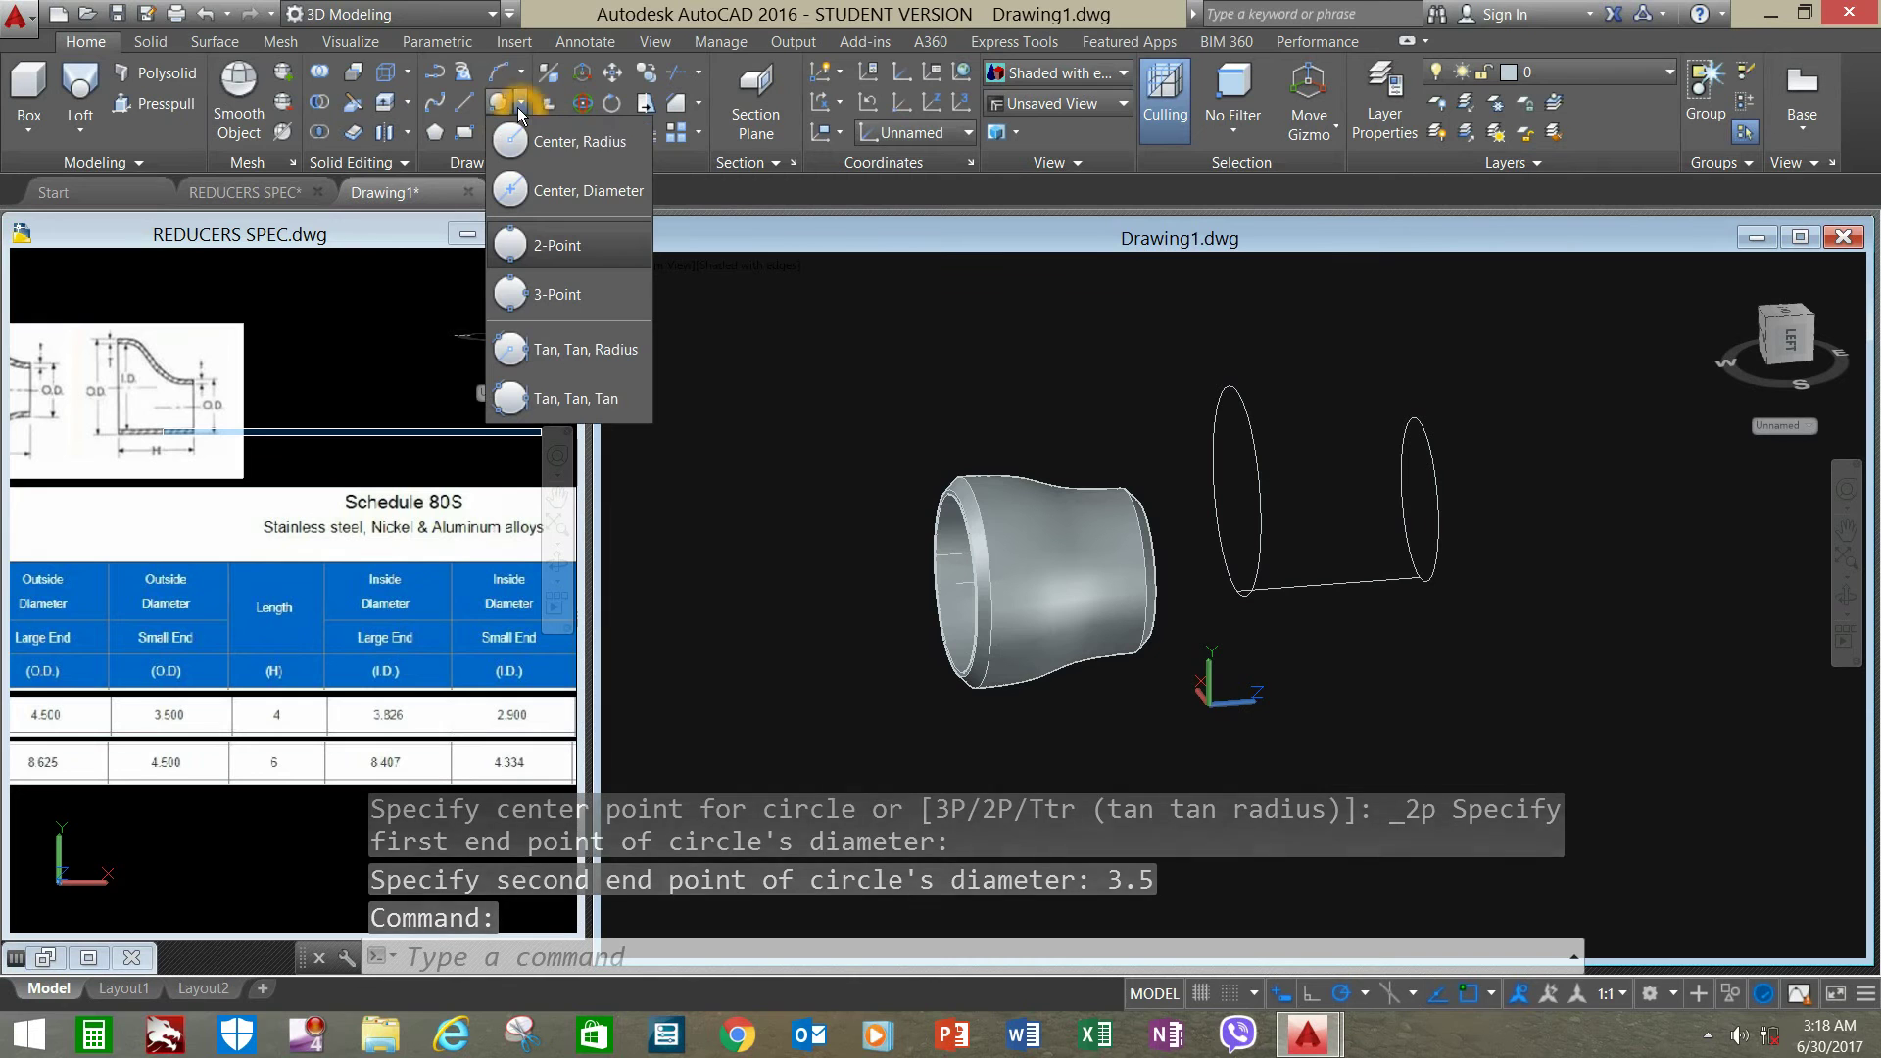
pyautogui.click(543, 143)
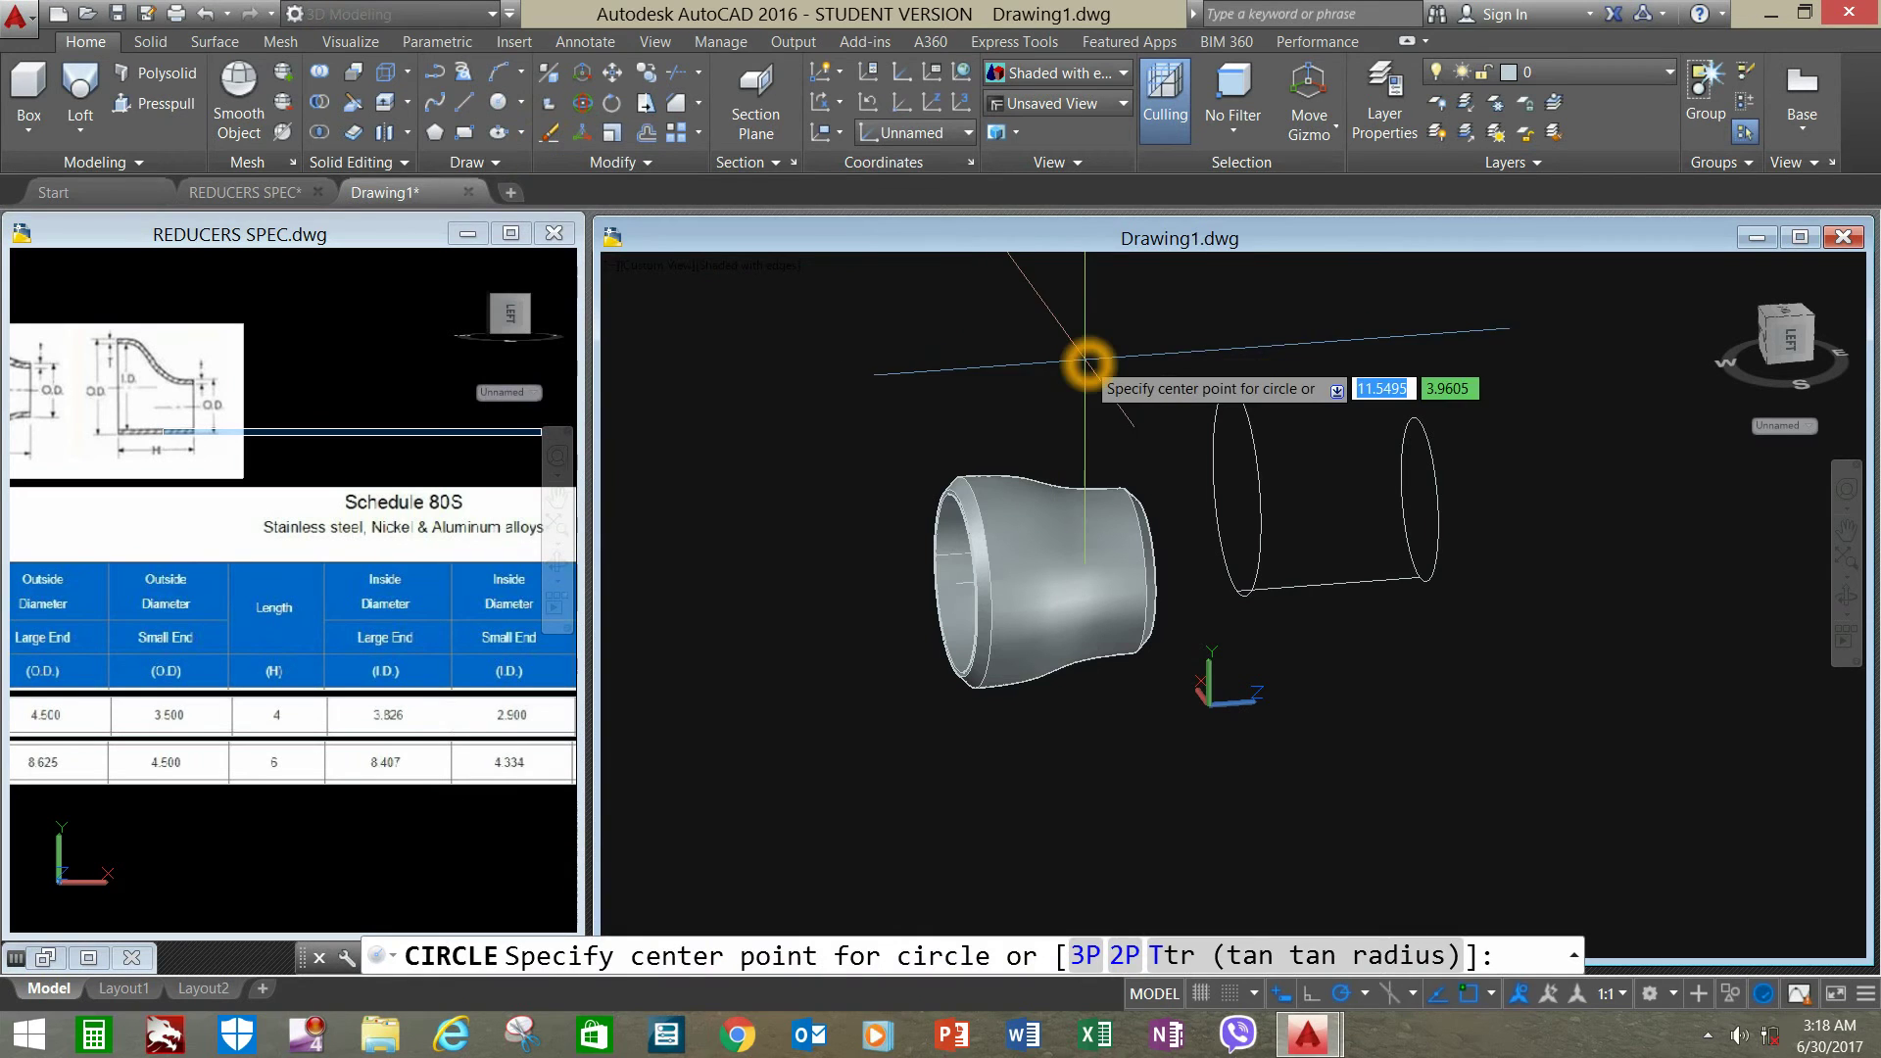
pyautogui.click(1238, 493)
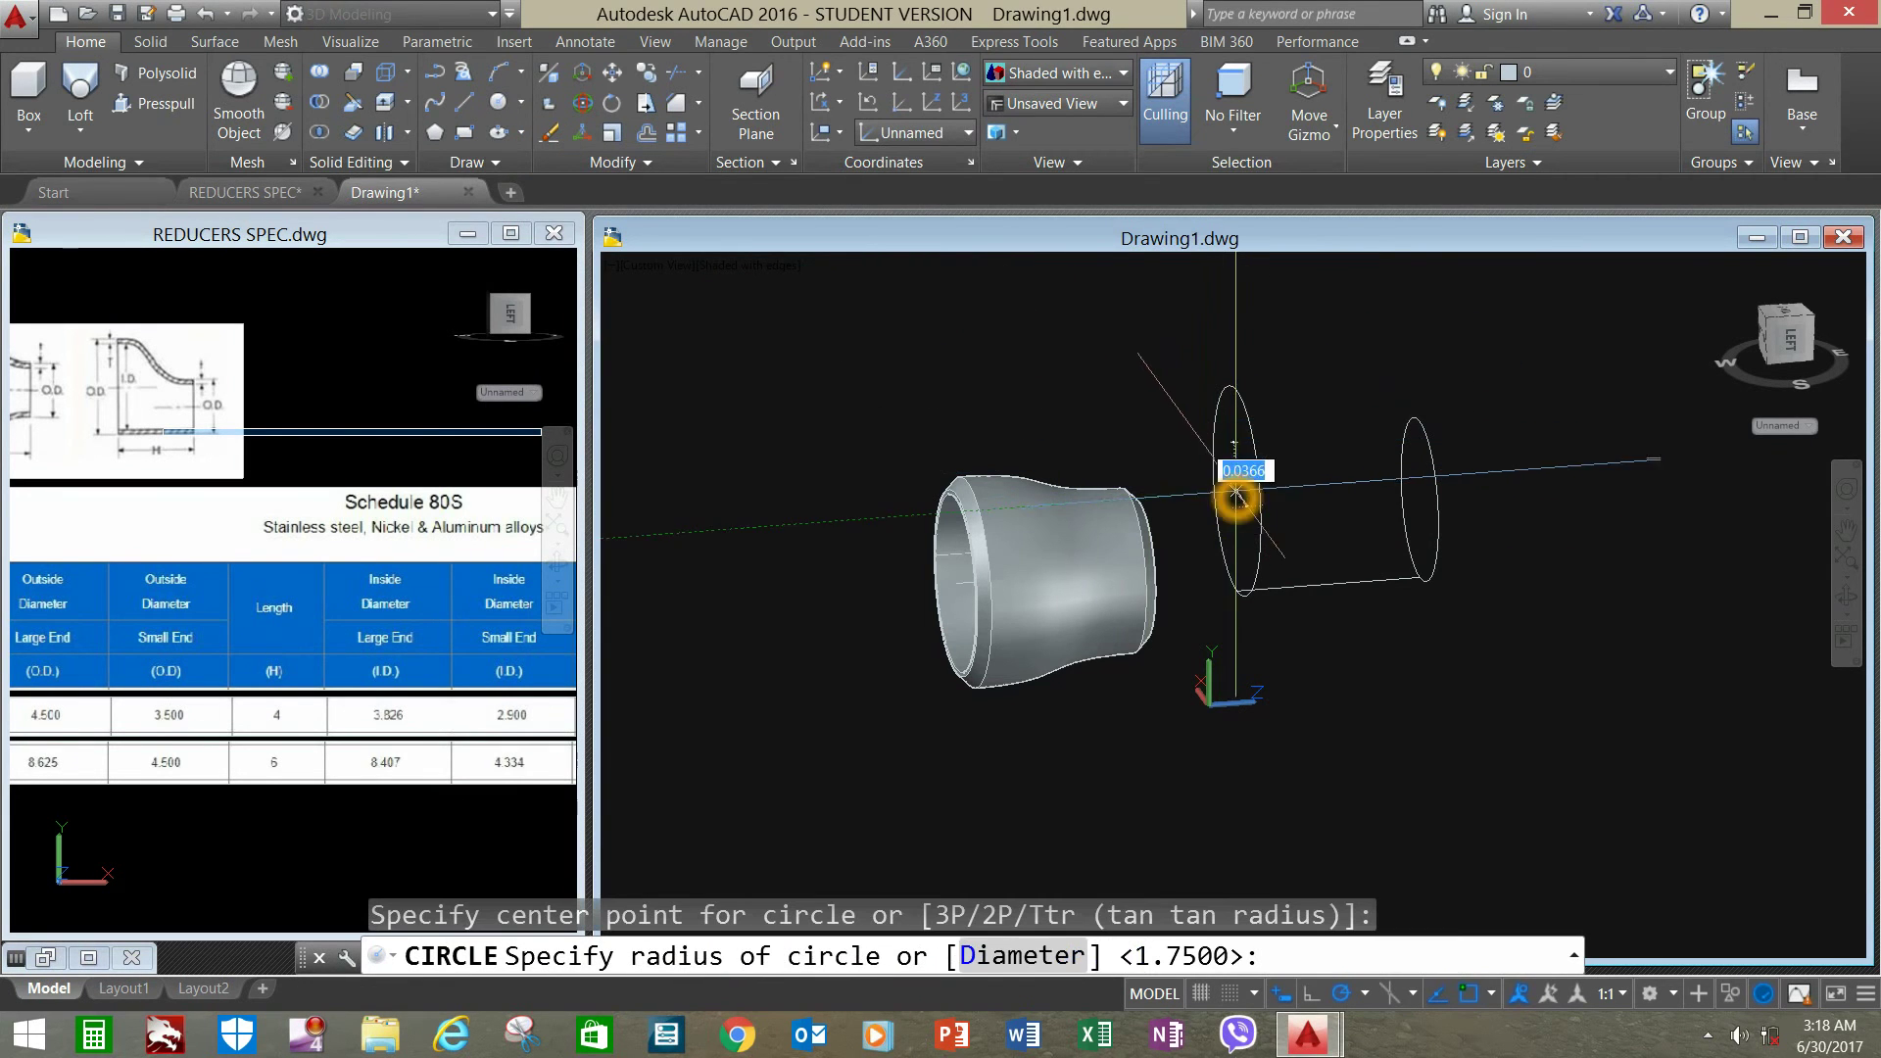
pyautogui.write('d')
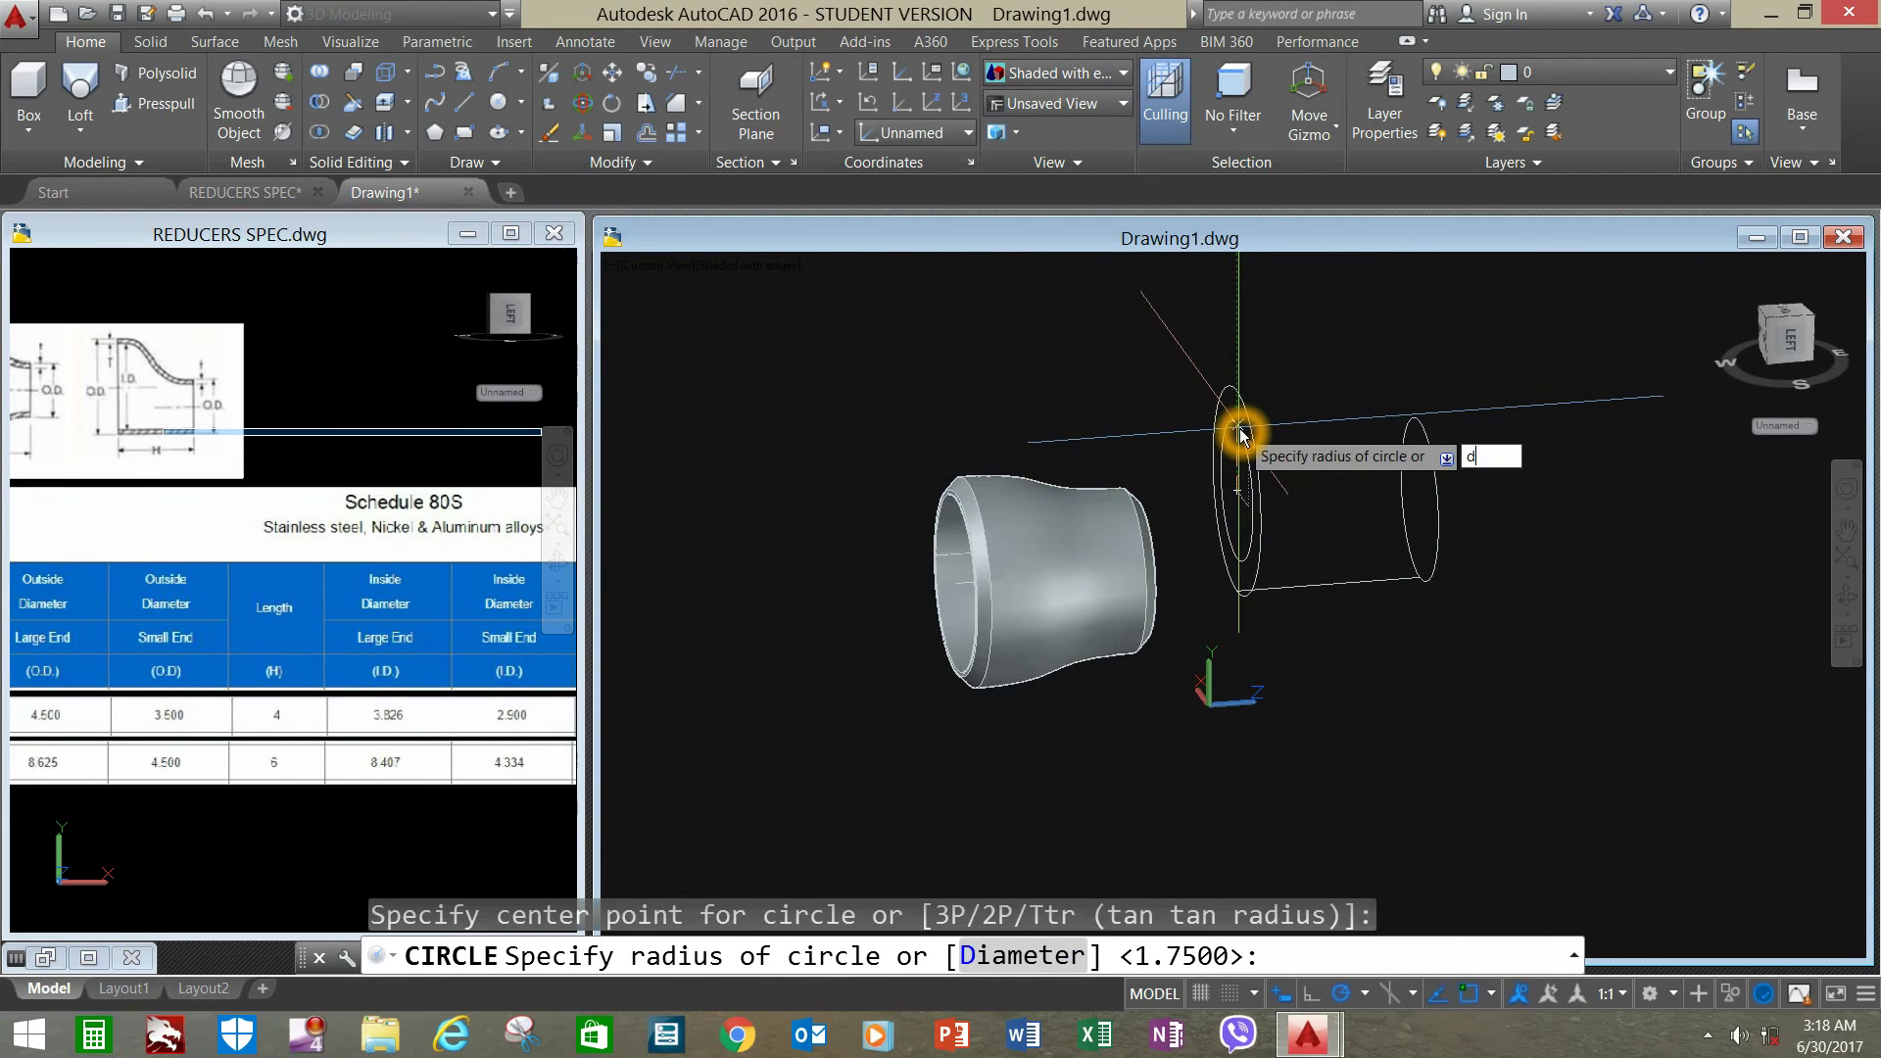
pyautogui.press('Return')
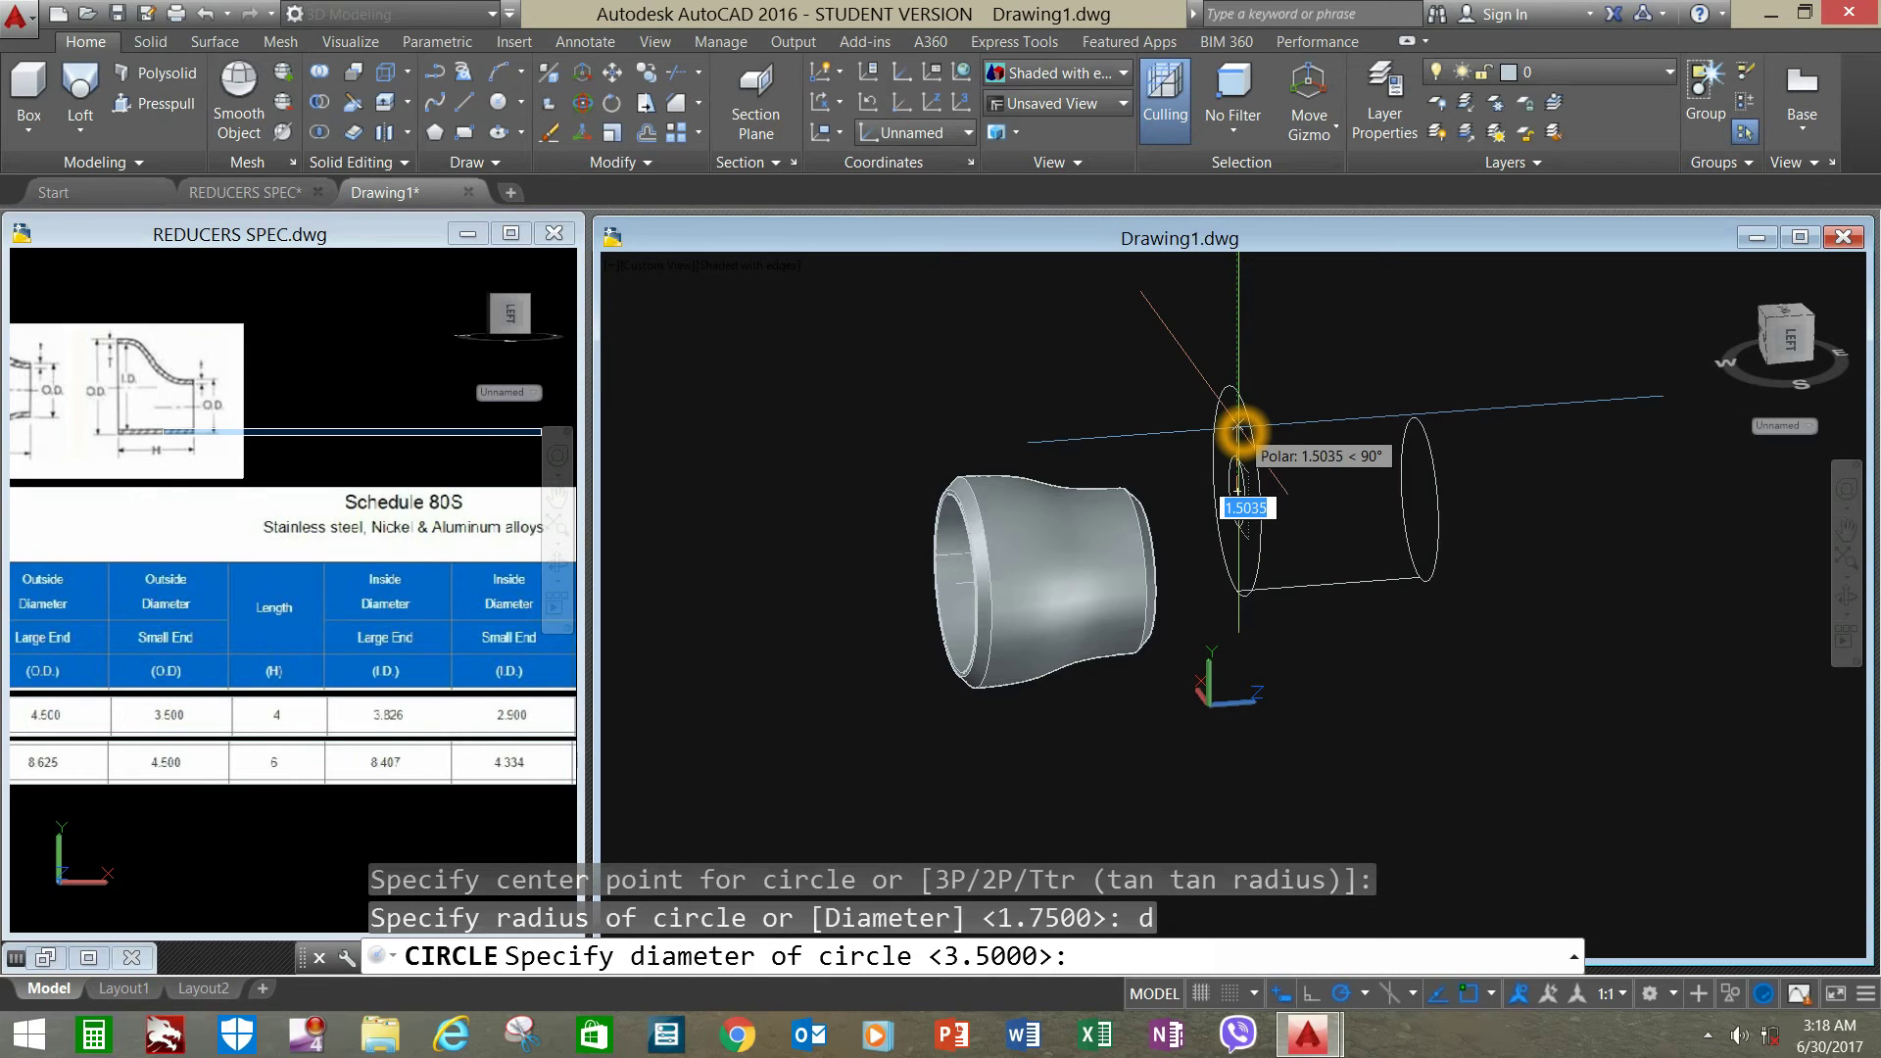
pyautogui.write('3.826')
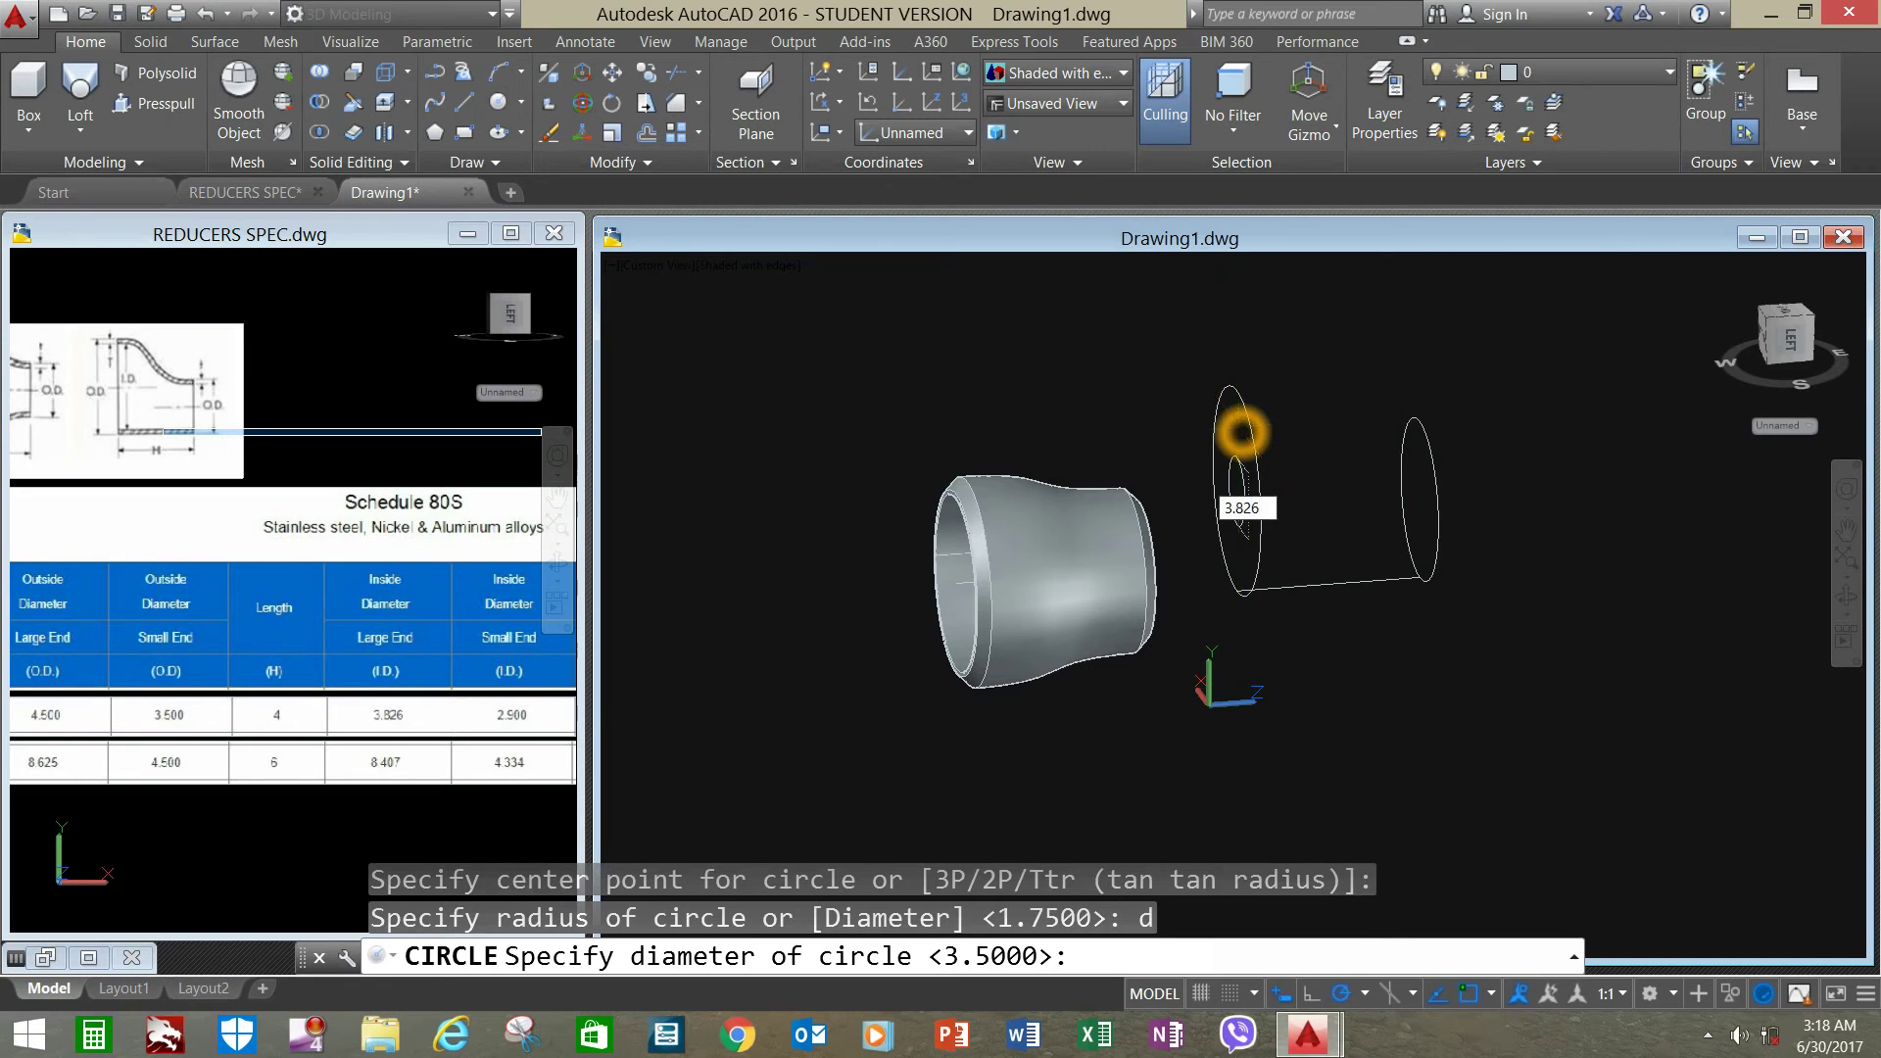
pyautogui.press('Return')
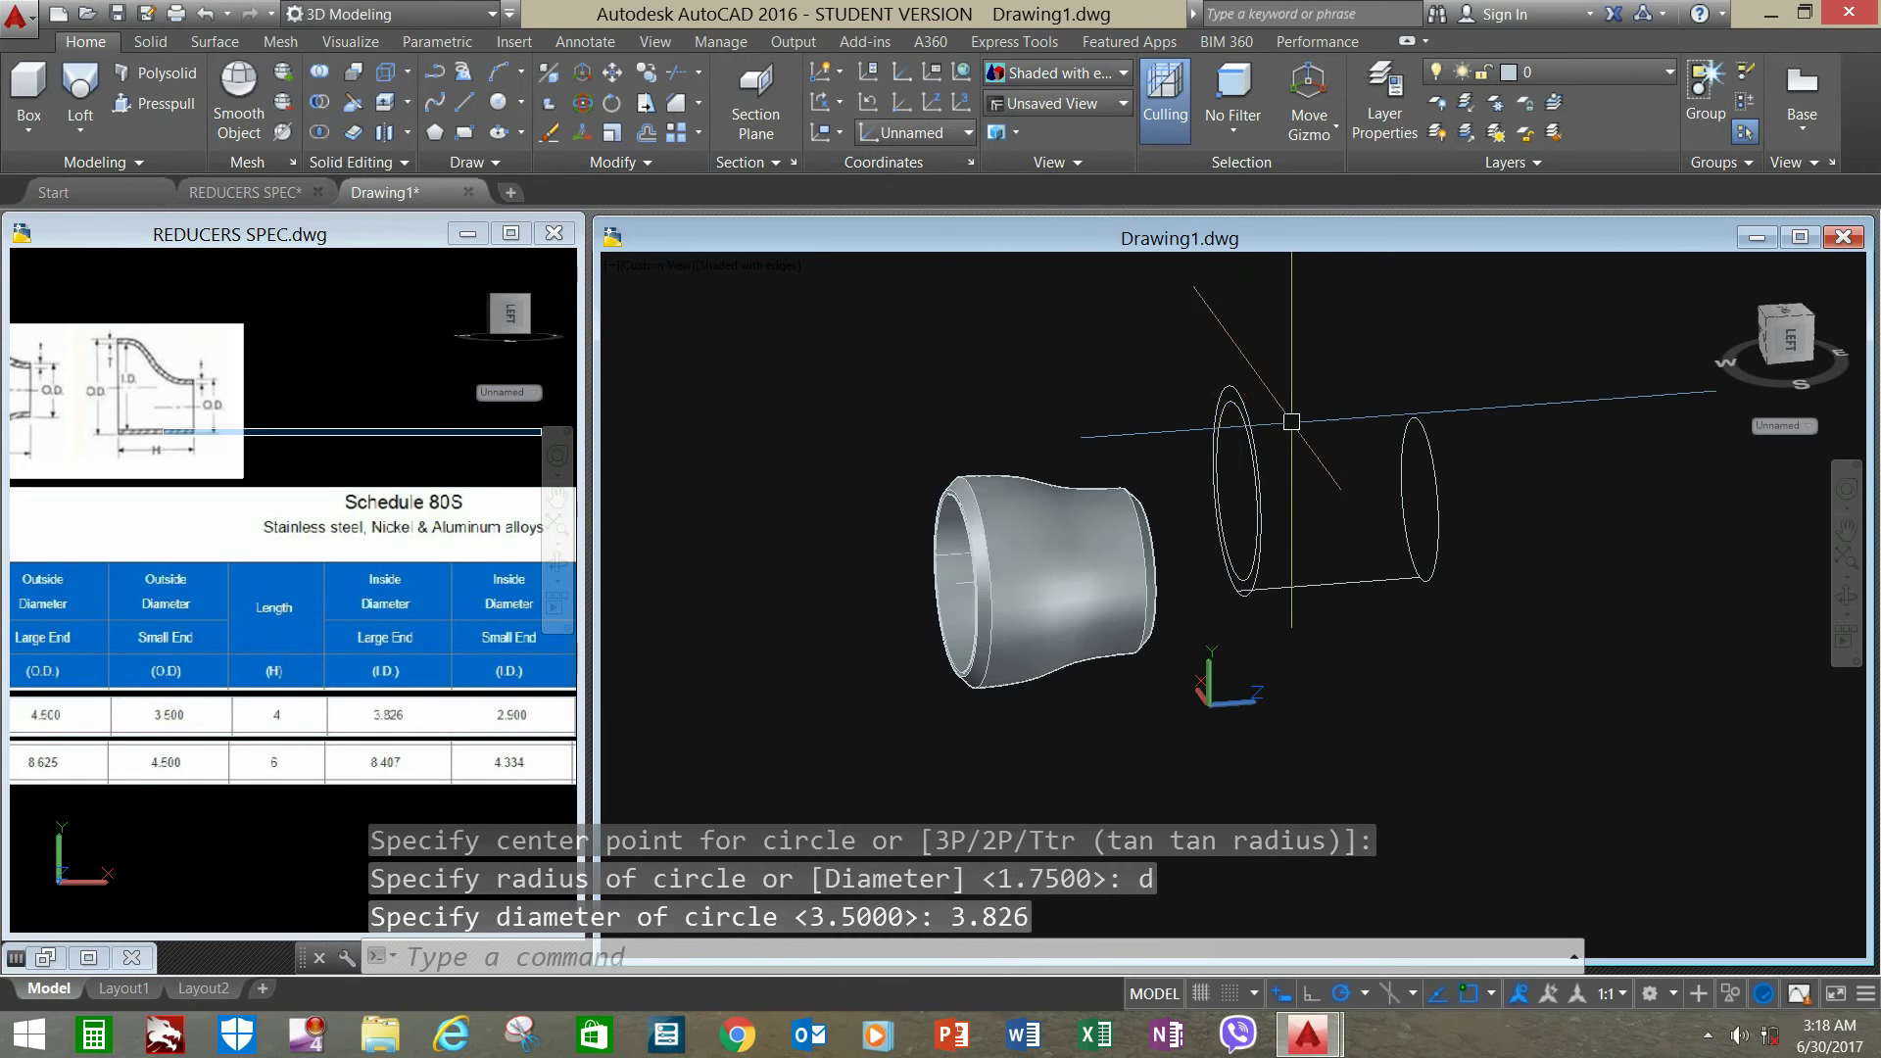
# - Draw a 2.9 diameter circle concentric with the 3.5 diameter circle for the small end's inside diameter
pyautogui.rightClick(1300, 361)
pyautogui.click(1324, 370)
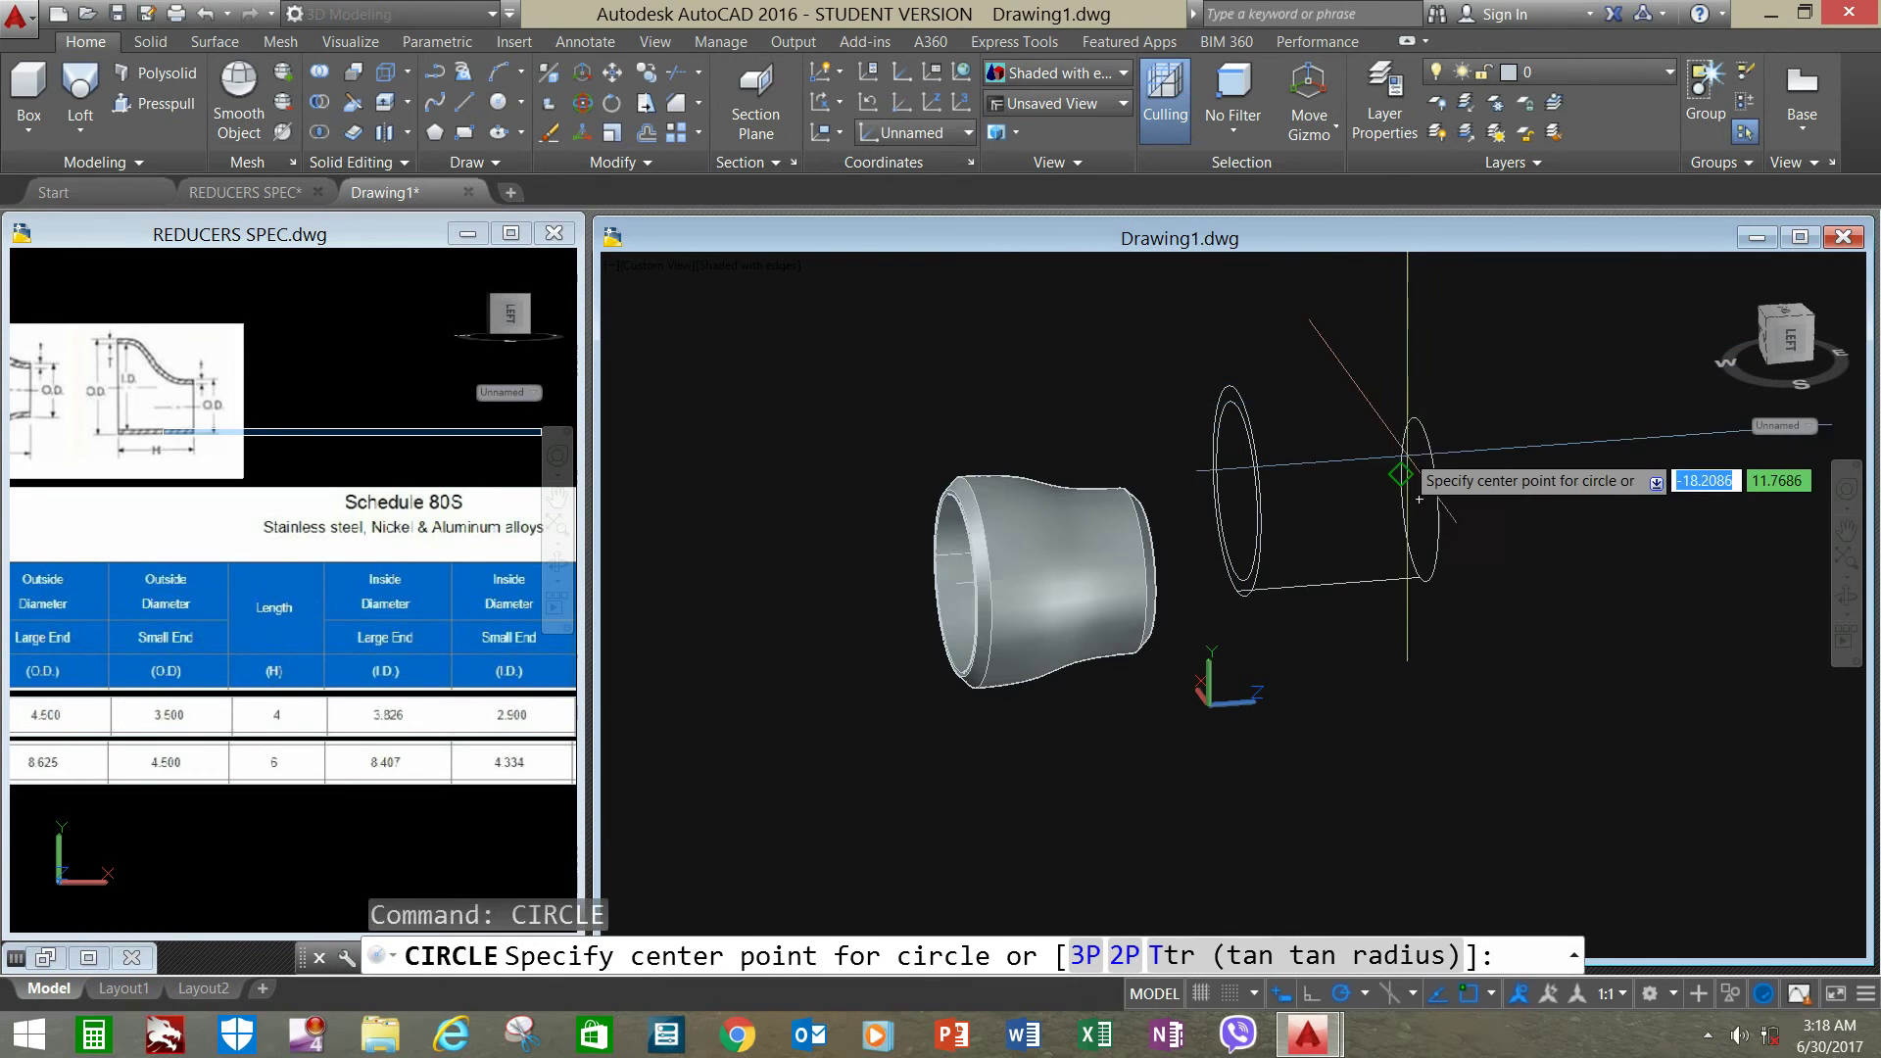
pyautogui.click(1419, 498)
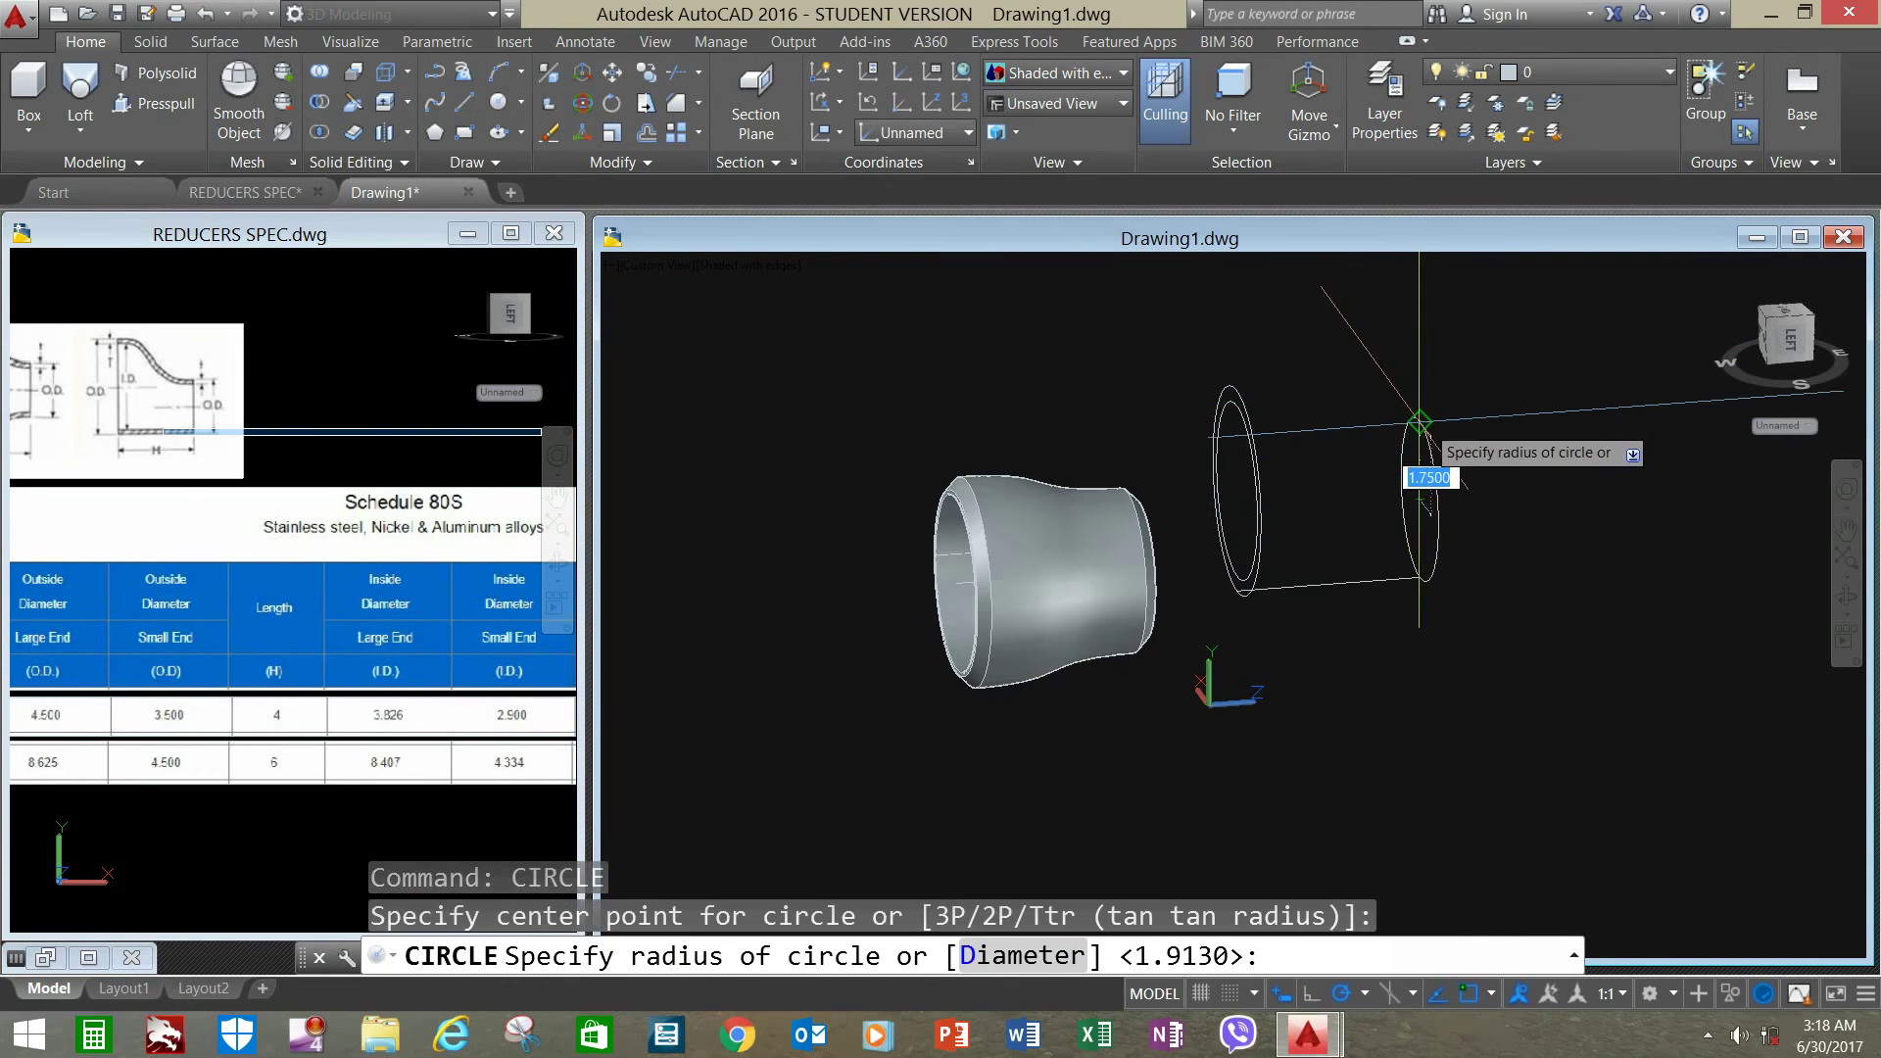
pyautogui.write('d')
pyautogui.press('Return')
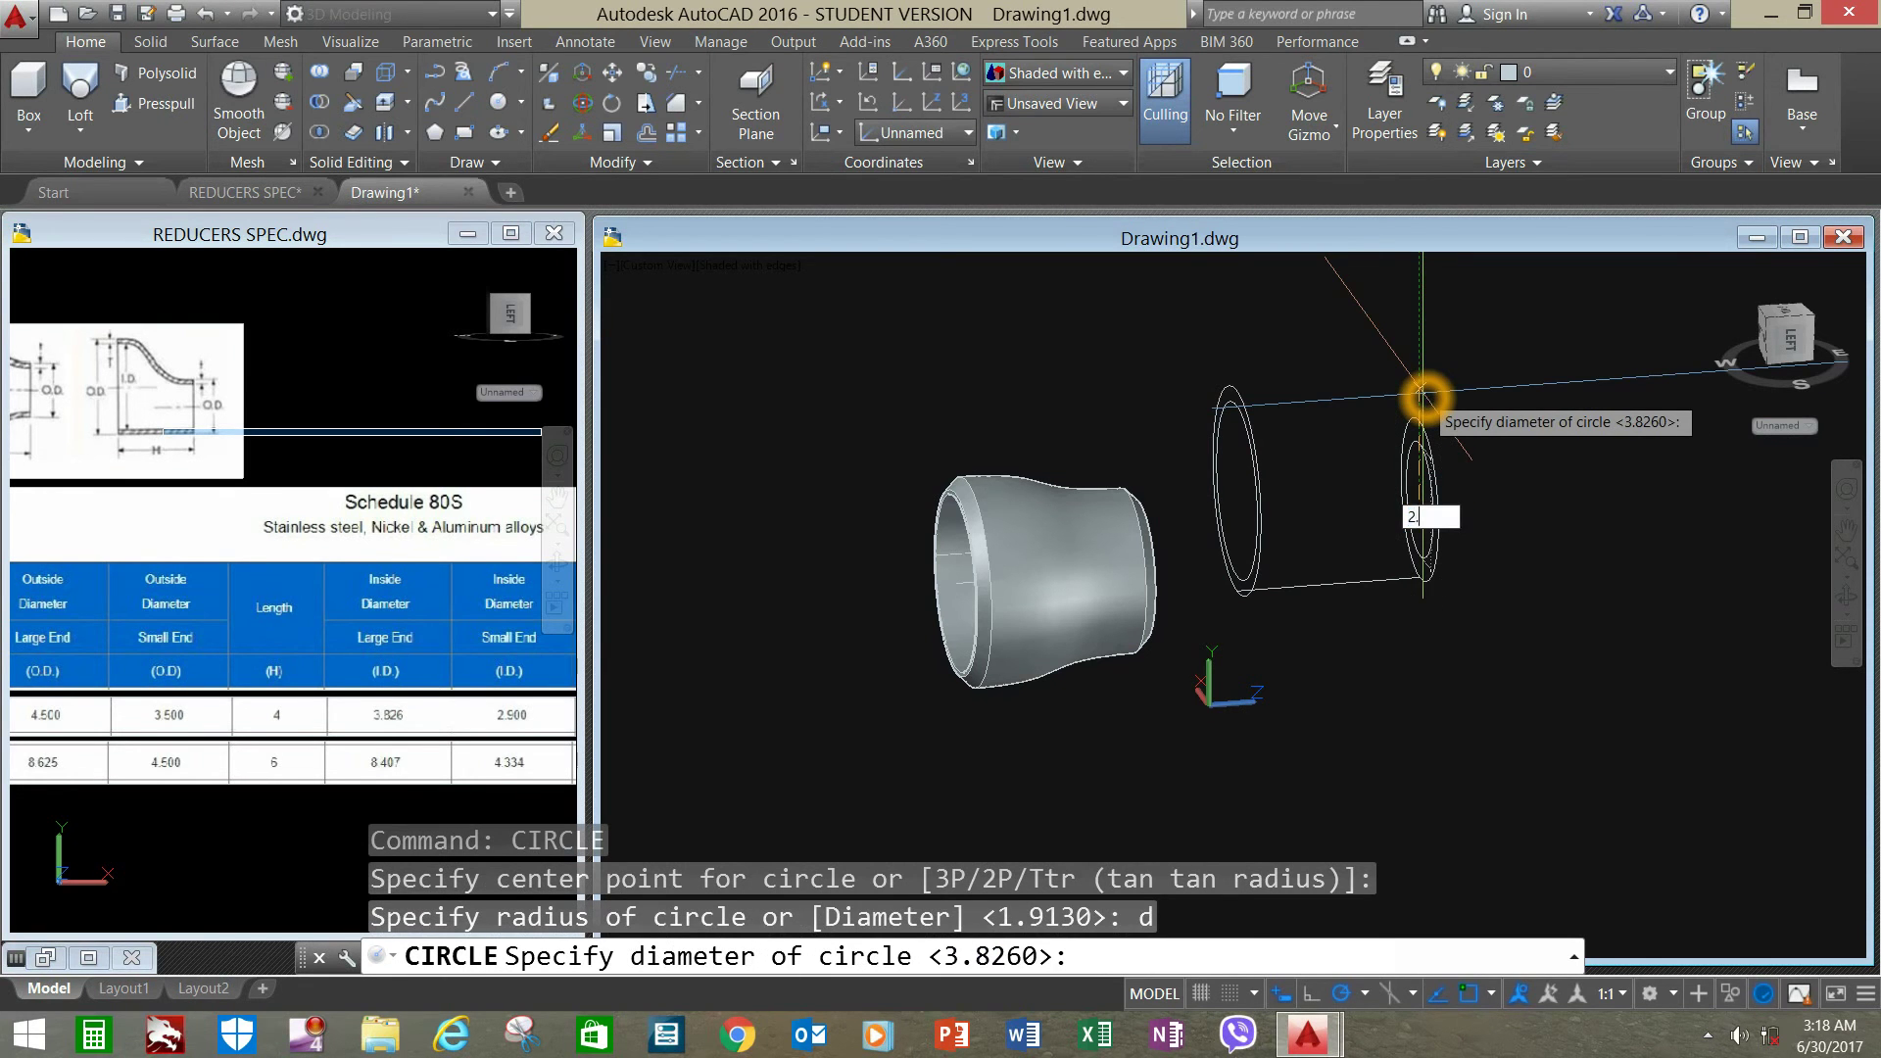
pyautogui.write('2.9')
pyautogui.press('Return')
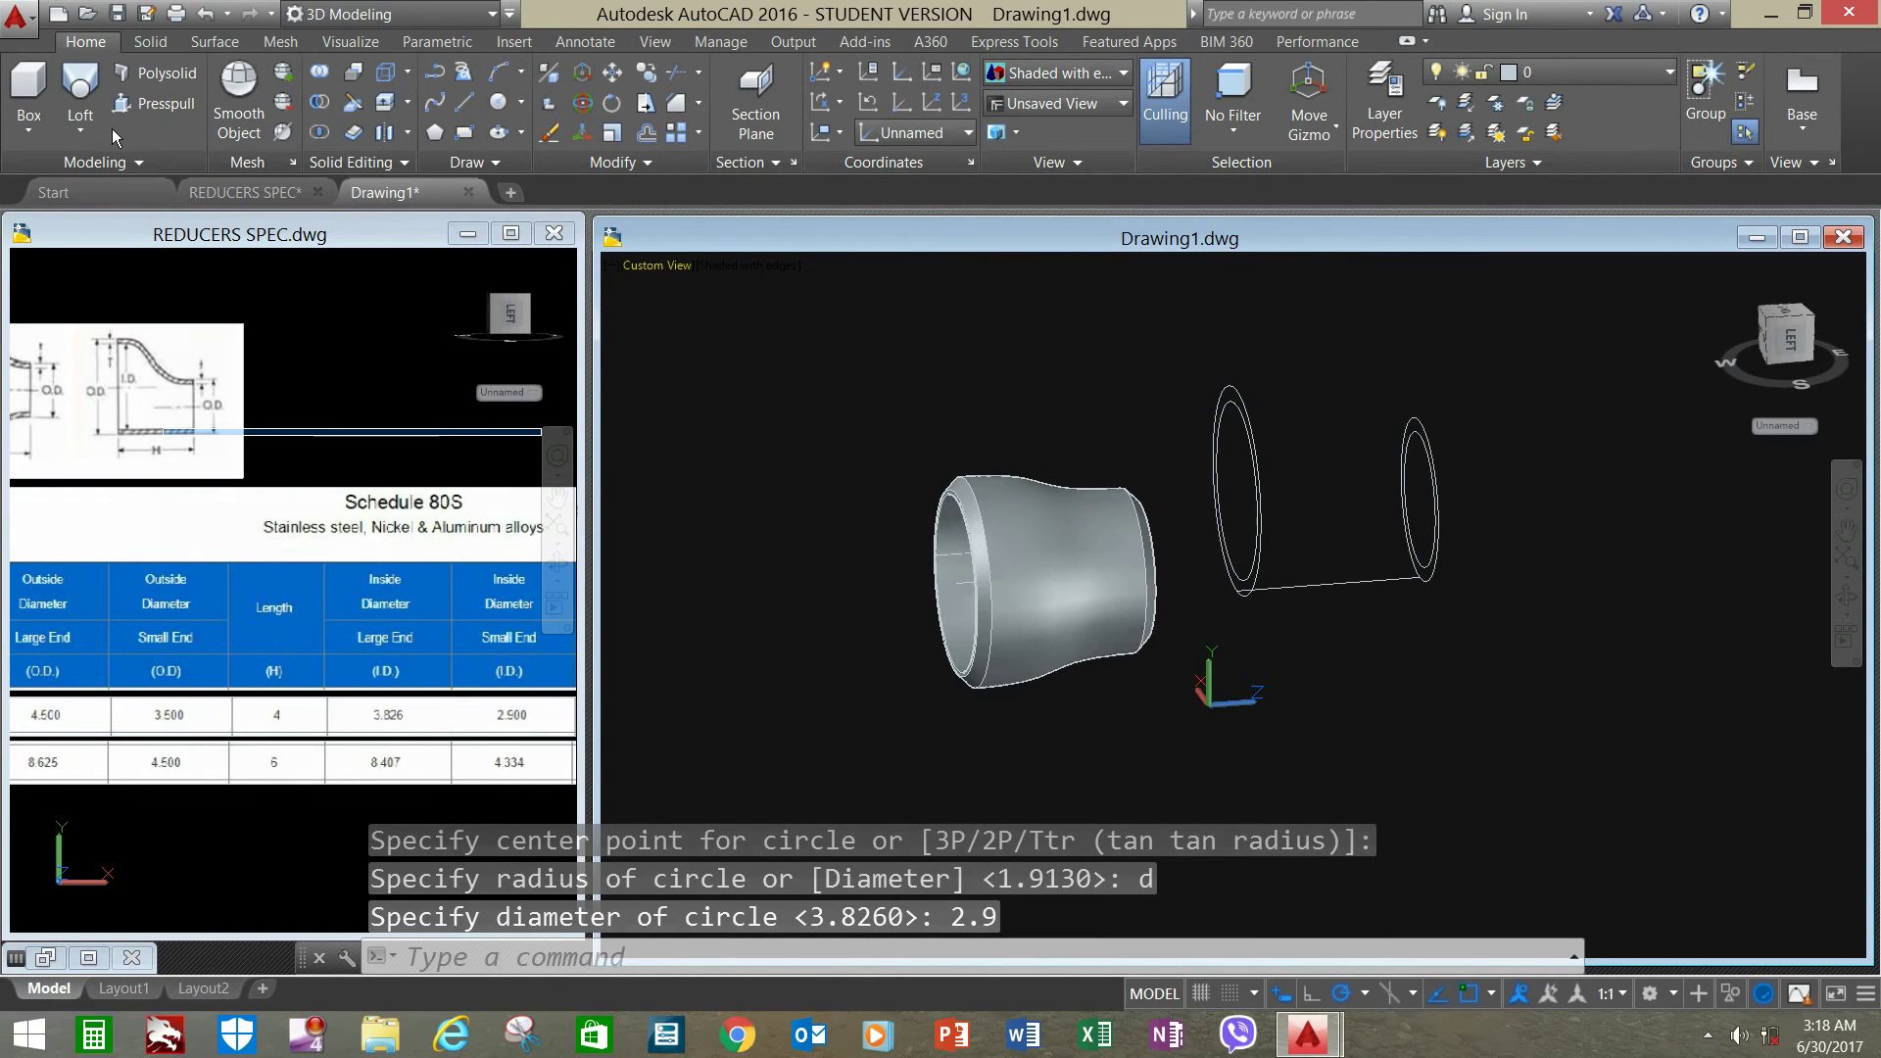
# - Loft the 4.5 diameter circle to the 3.5 diameter circle, using cross sections only with Normal to all sections
pyautogui.click(89, 93)
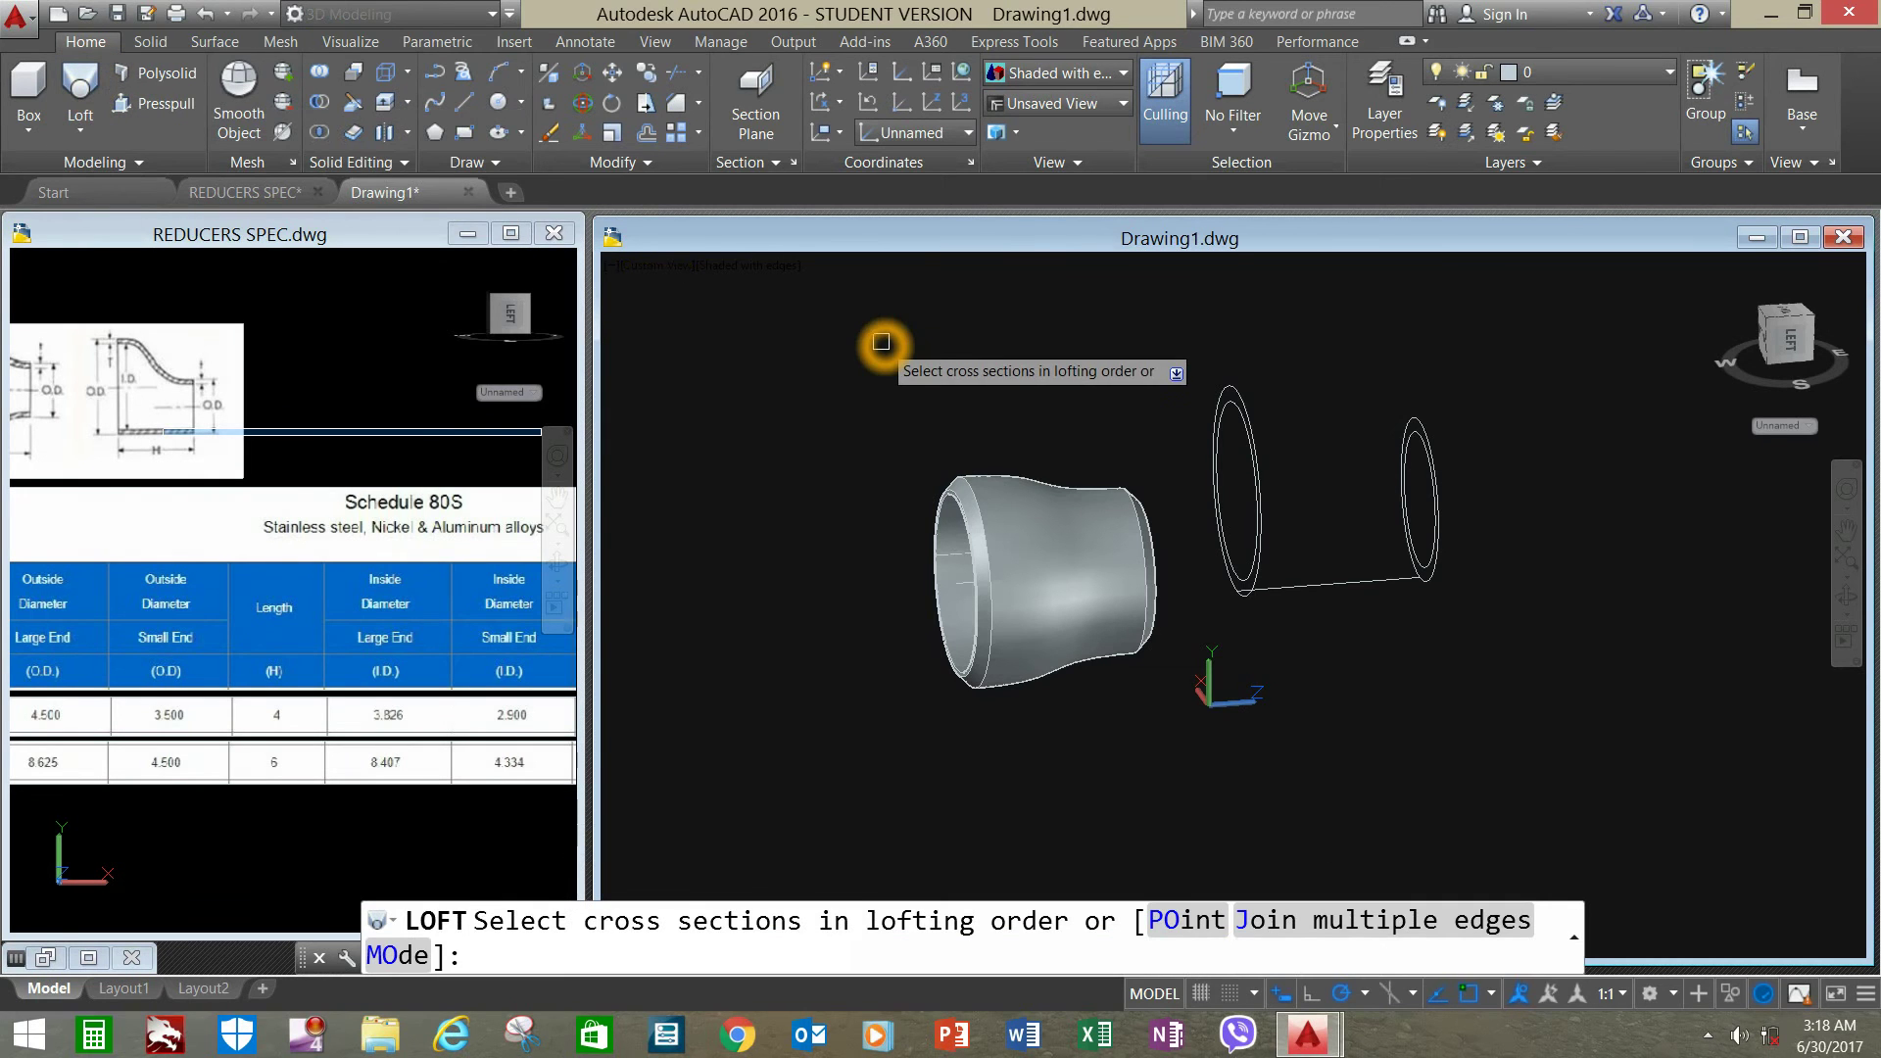
pyautogui.moveTo(1271, 407); pyautogui.dragTo(1177, 386, button='middle')
pyautogui.scroll(2, 1177, 386)
pyautogui.click(1129, 358)
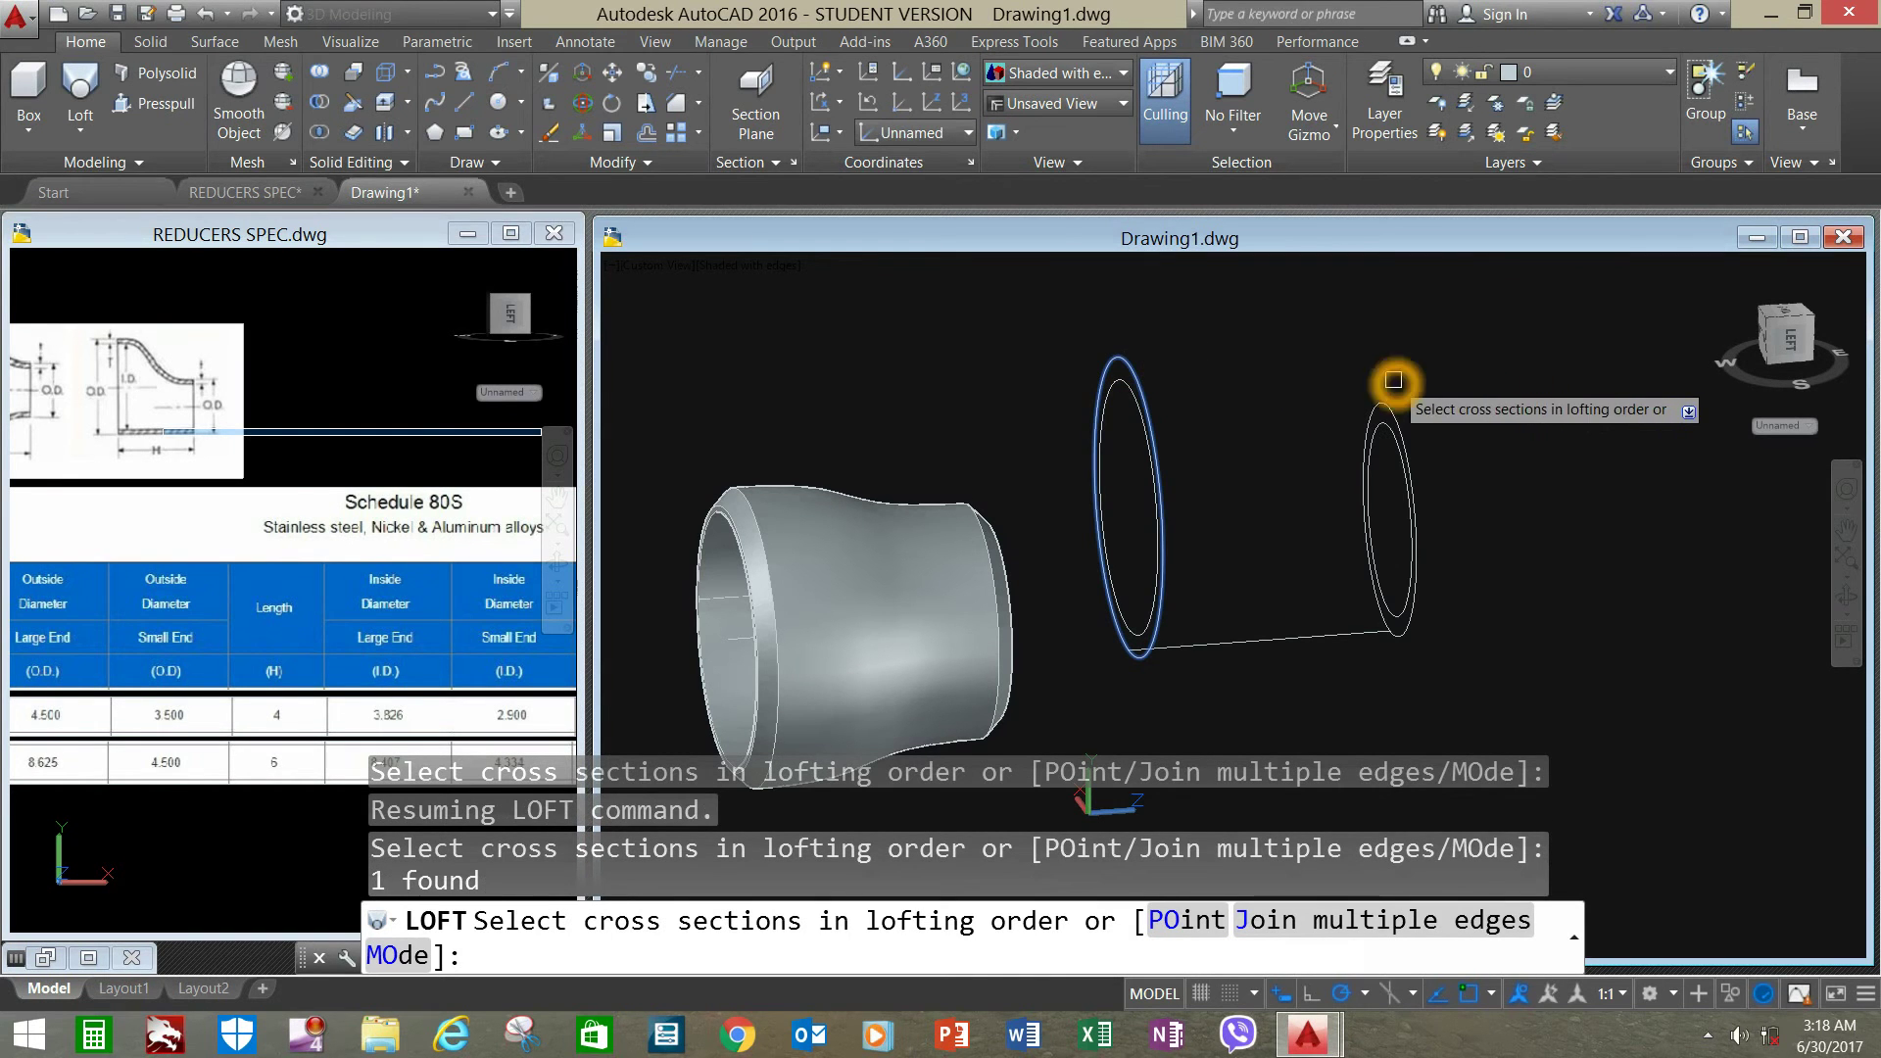
pyautogui.click(1389, 402)
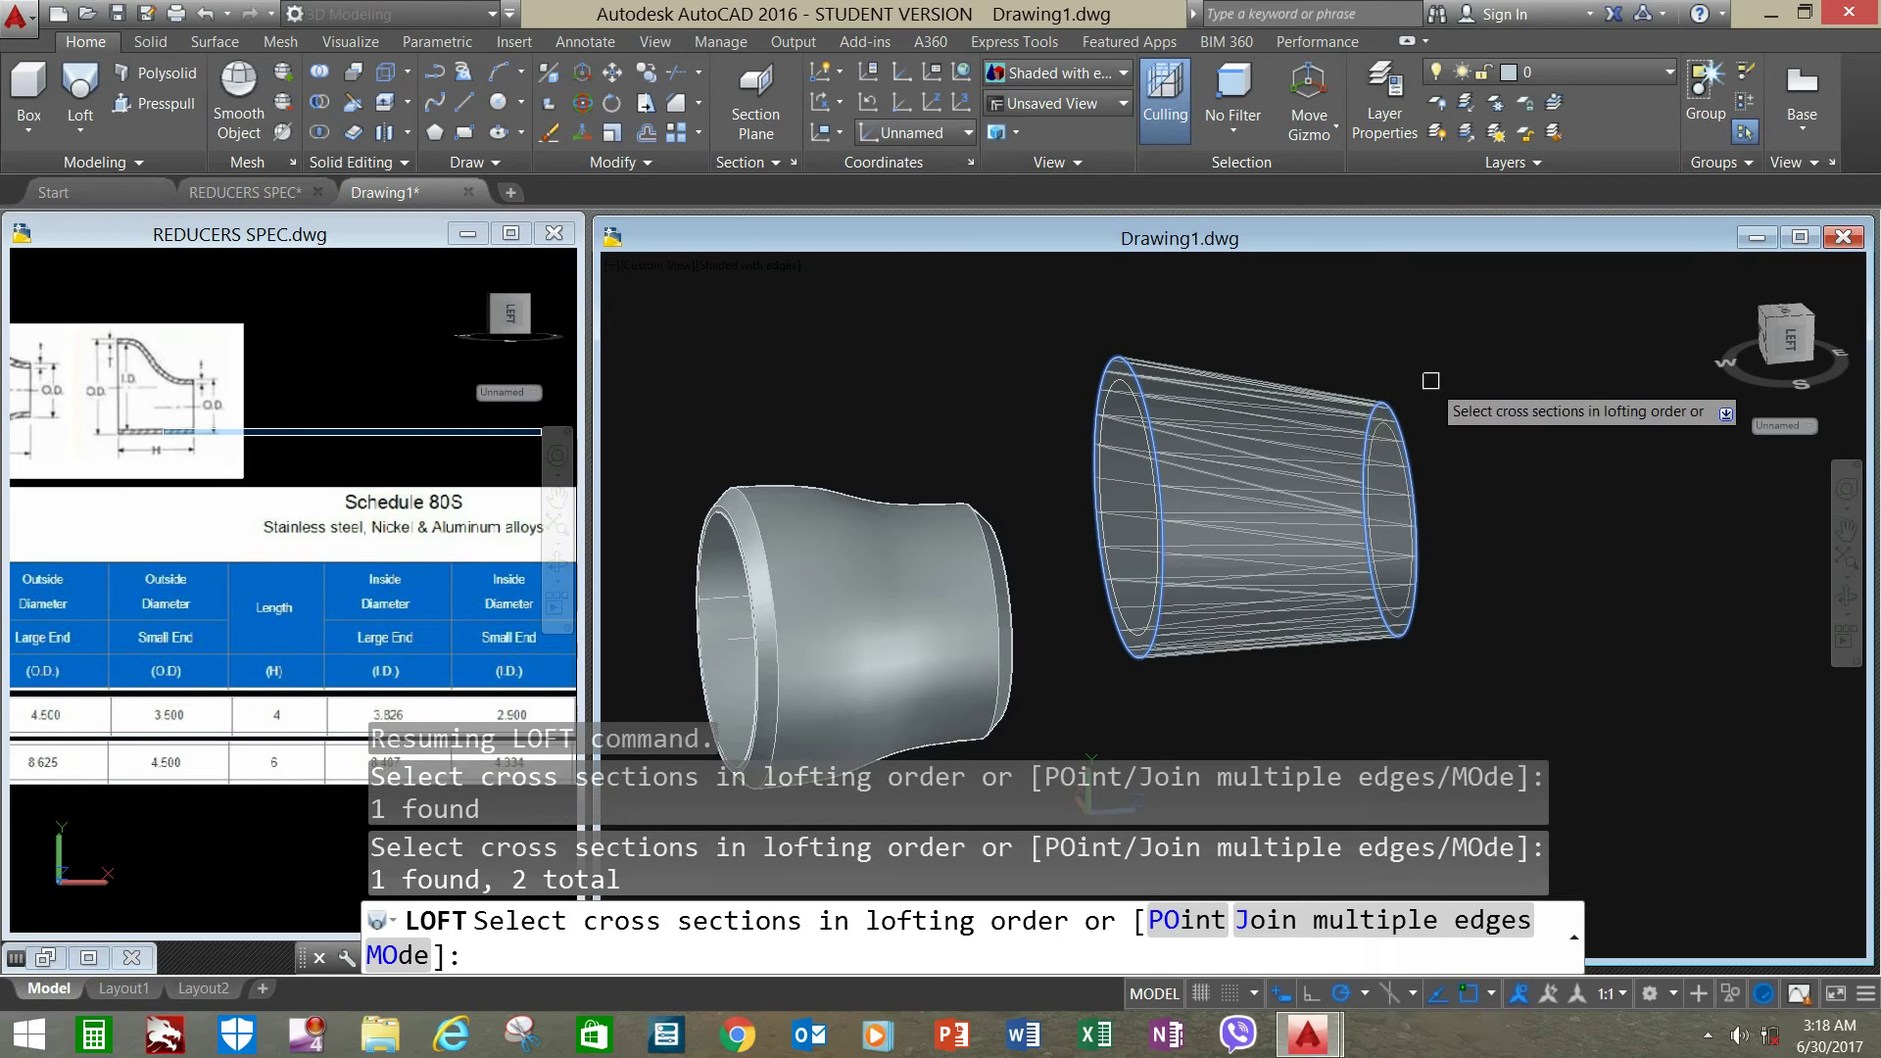
pyautogui.rightClick(1423, 374)
pyautogui.click(1460, 382)
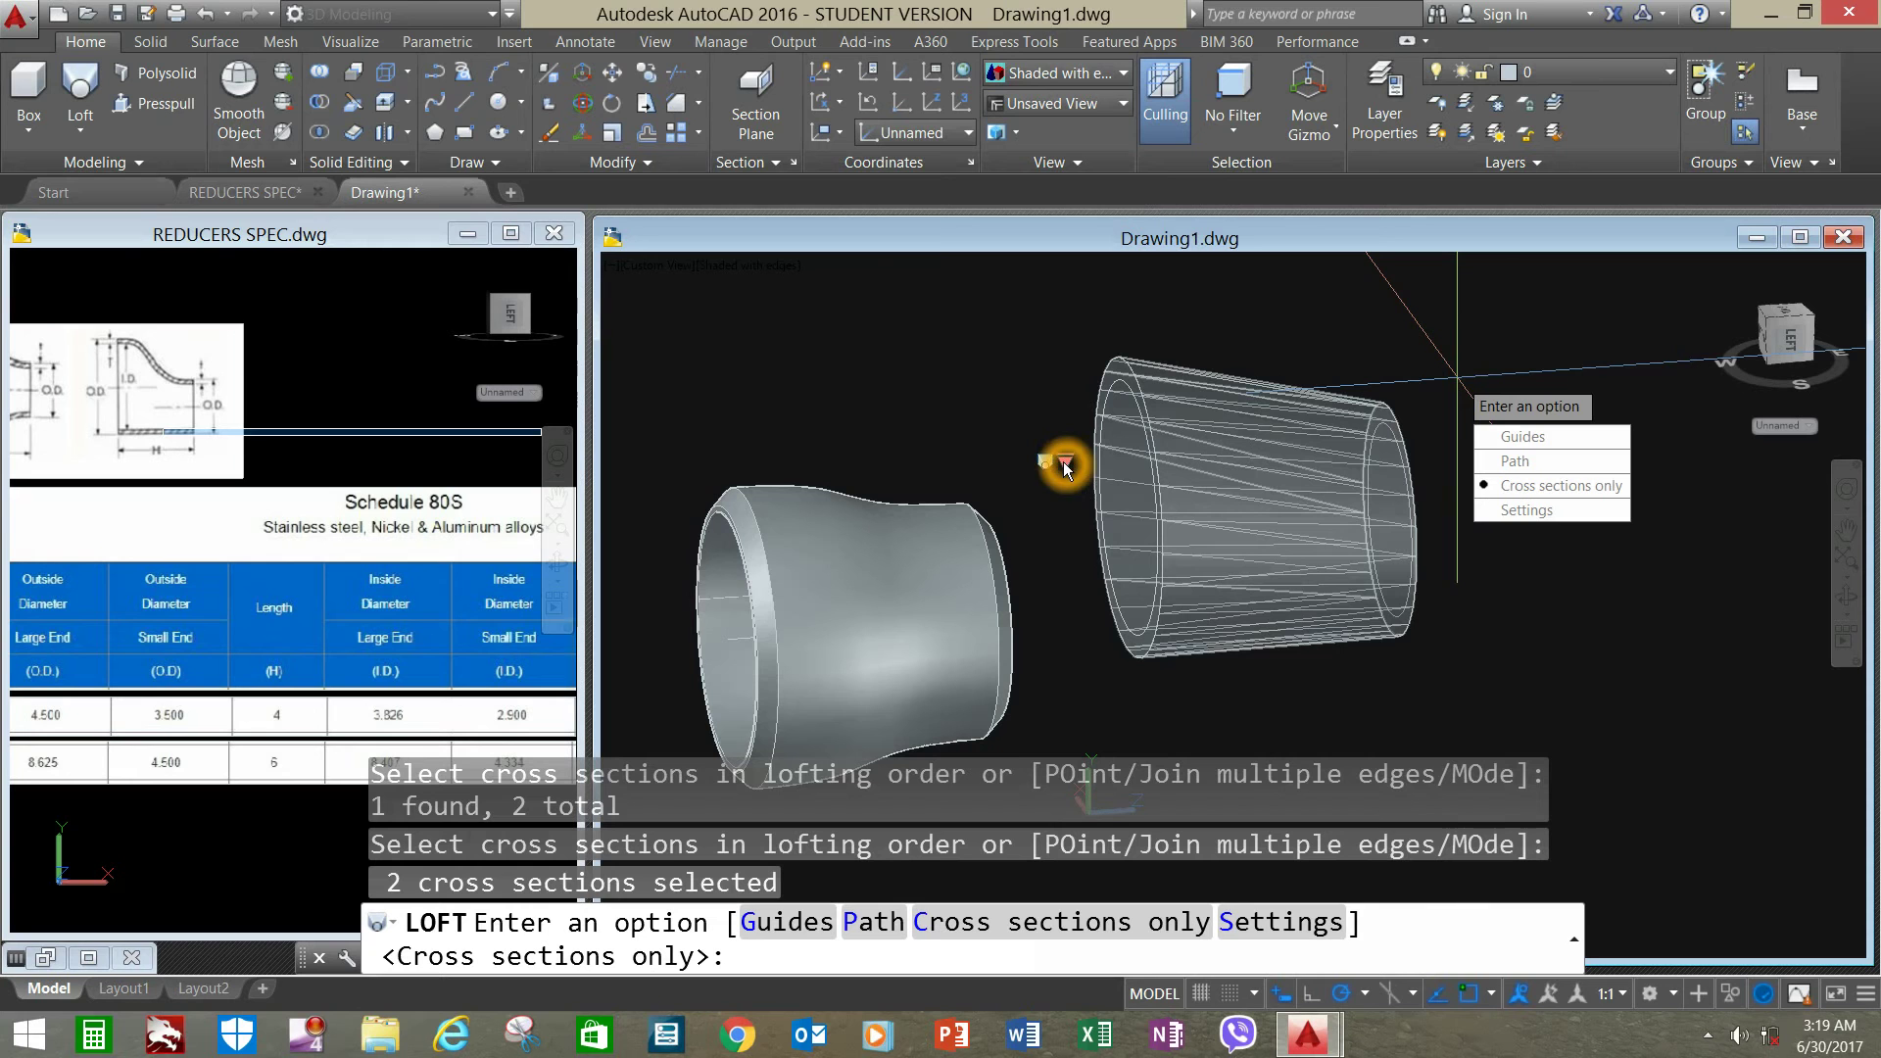
pyautogui.click(1065, 463)
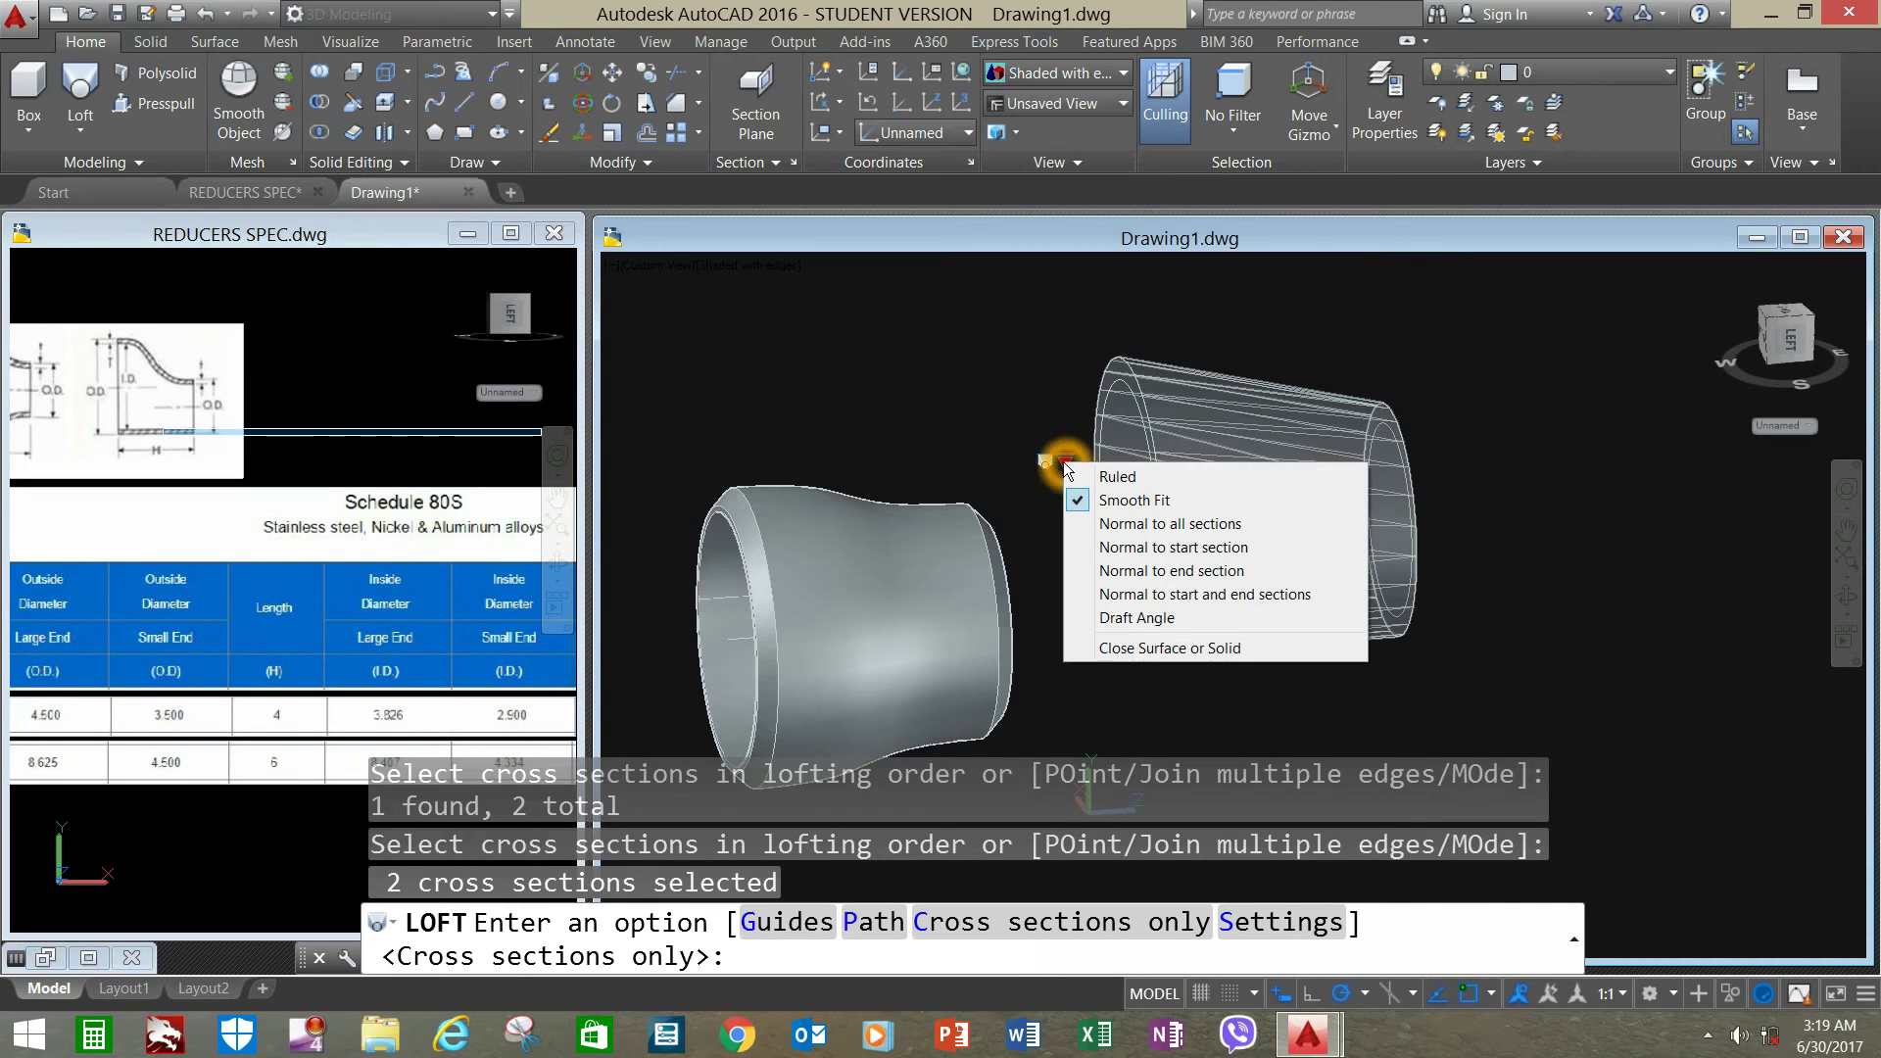
pyautogui.click(1085, 533)
pyautogui.rightClick(1414, 386)
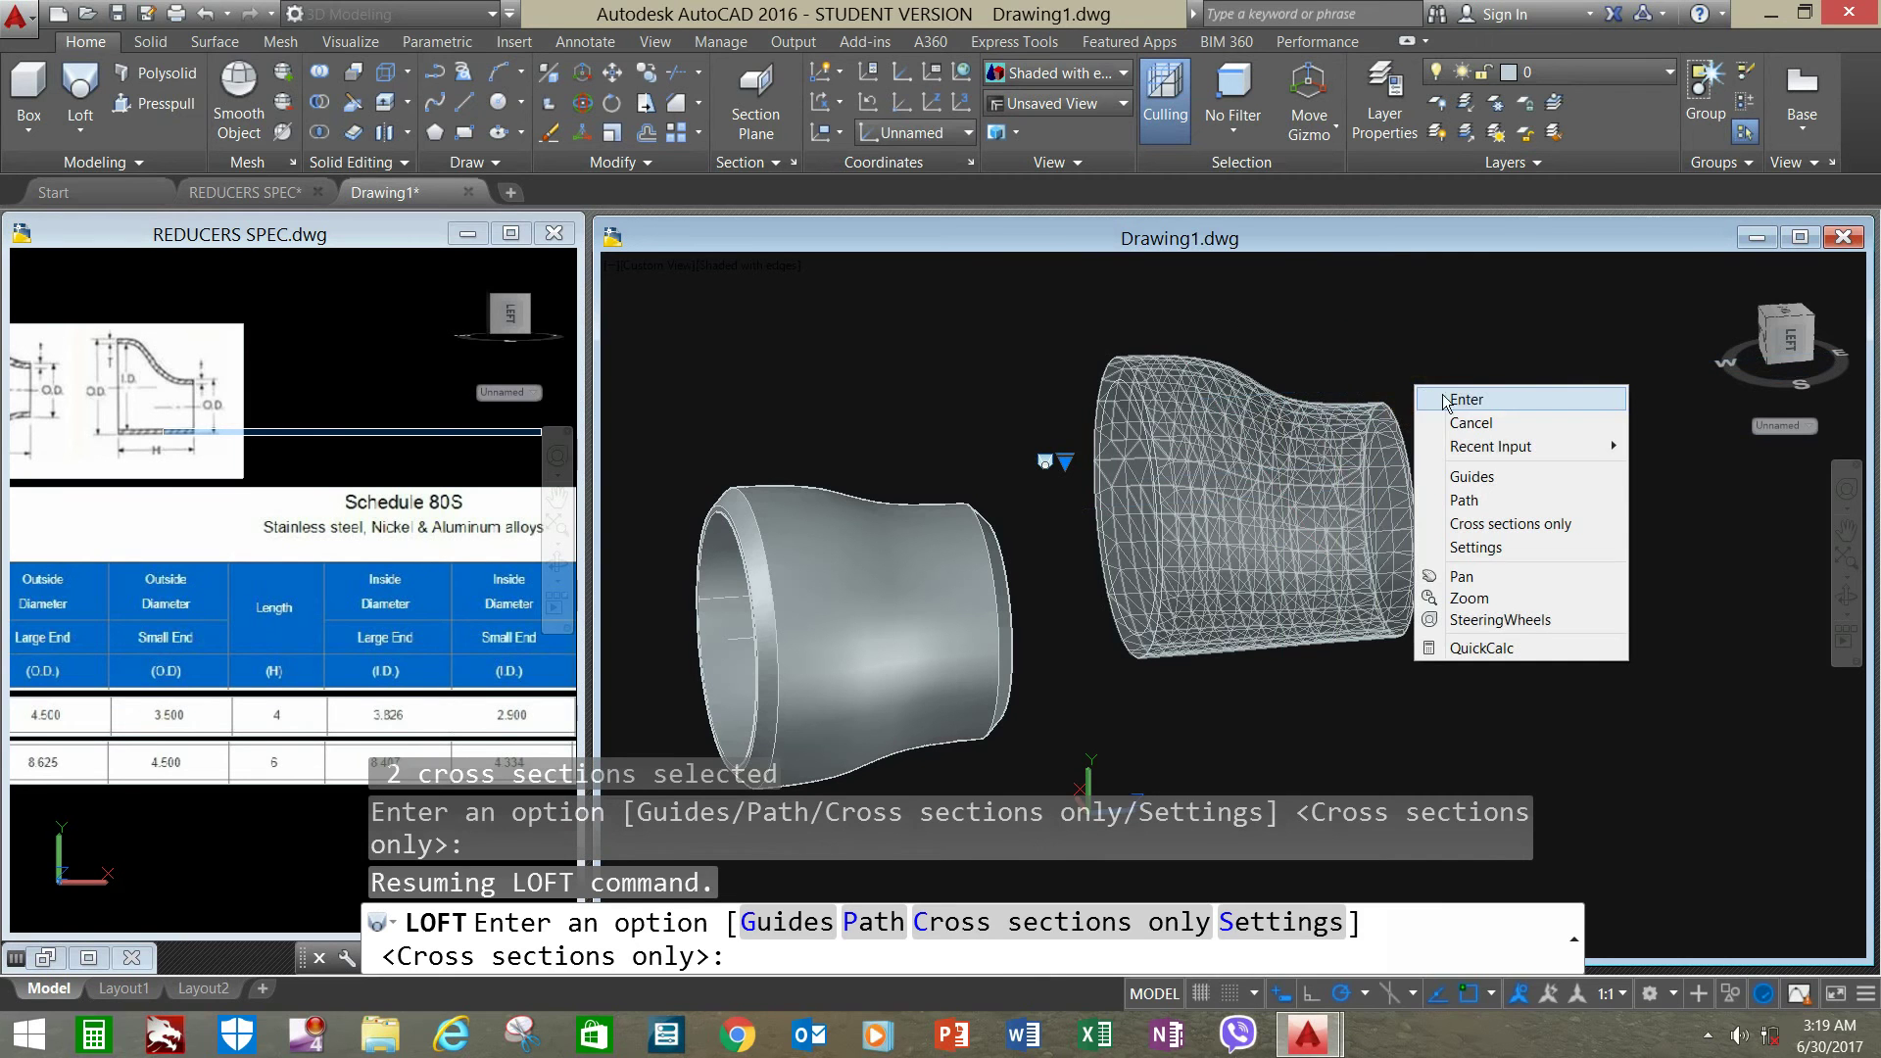
pyautogui.click(1460, 399)
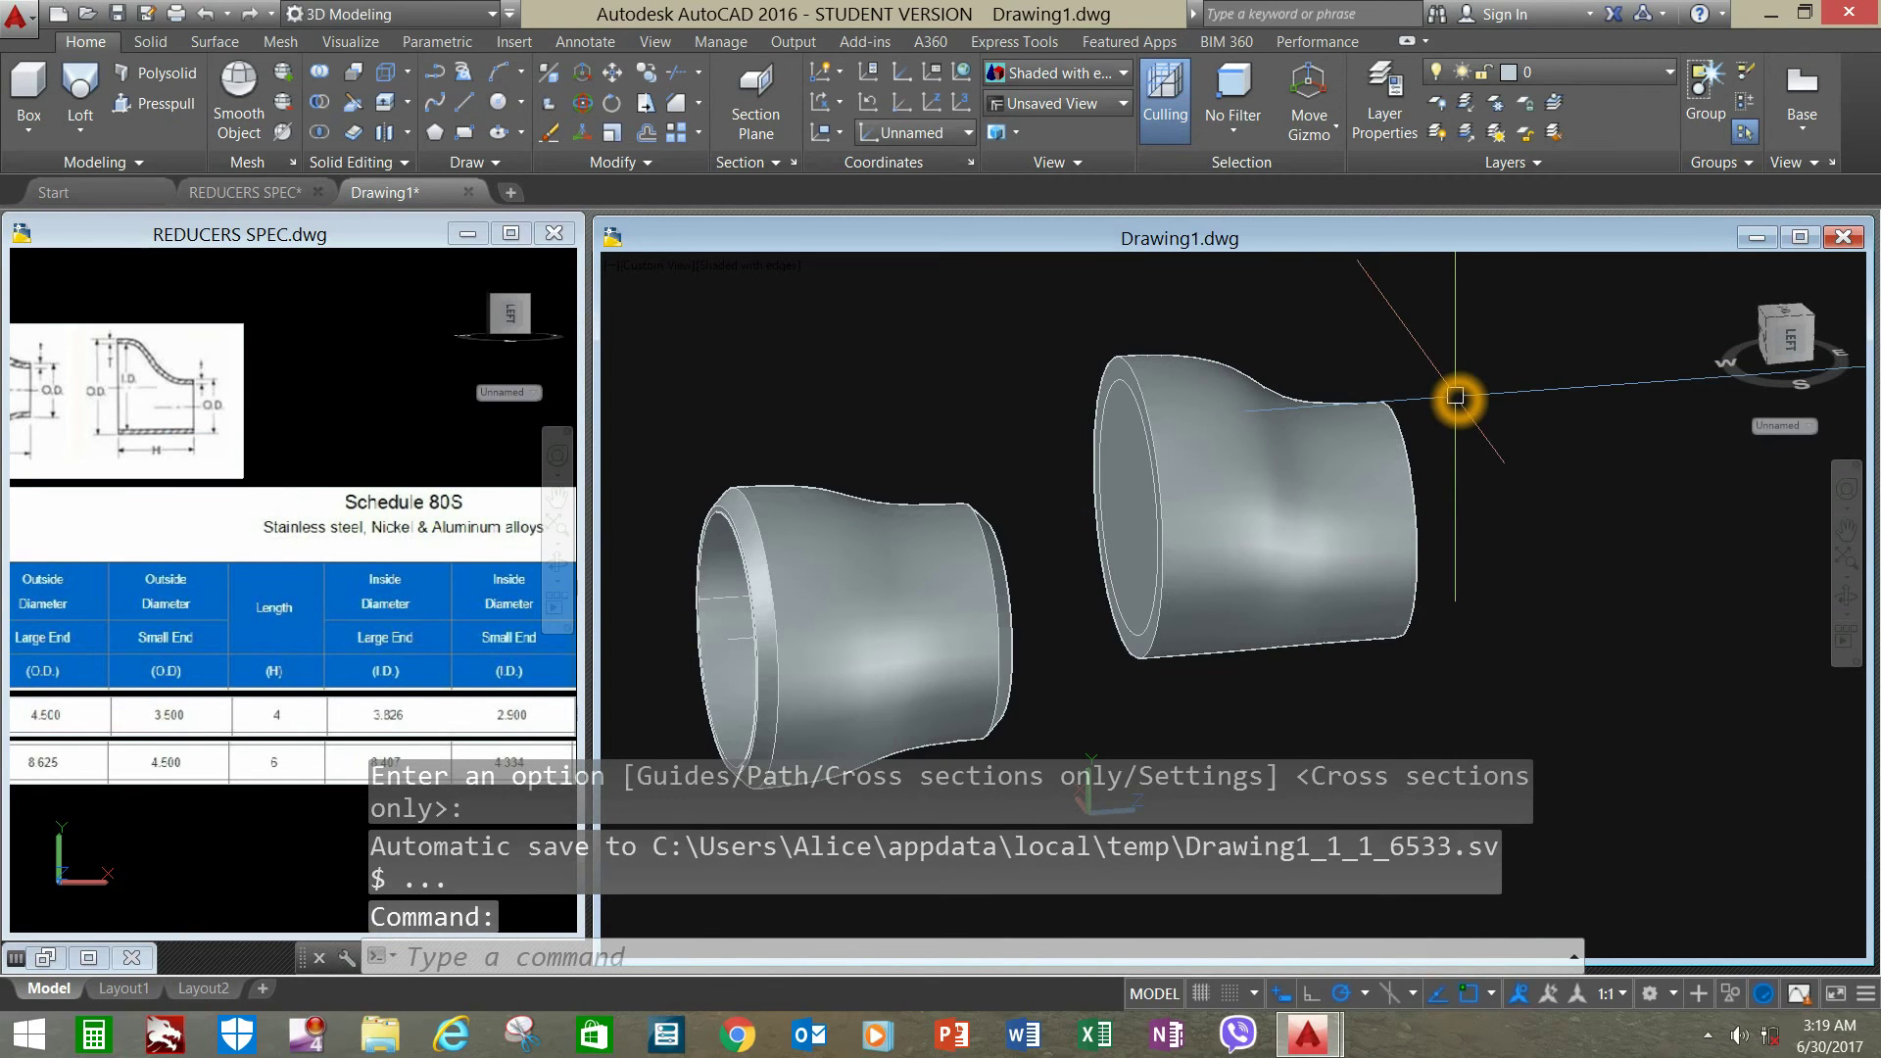
pyautogui.keyDown('shift'); pyautogui.moveTo(1456, 396); pyautogui.dragTo(1482, 399, button='middle'); pyautogui.keyUp('shift')
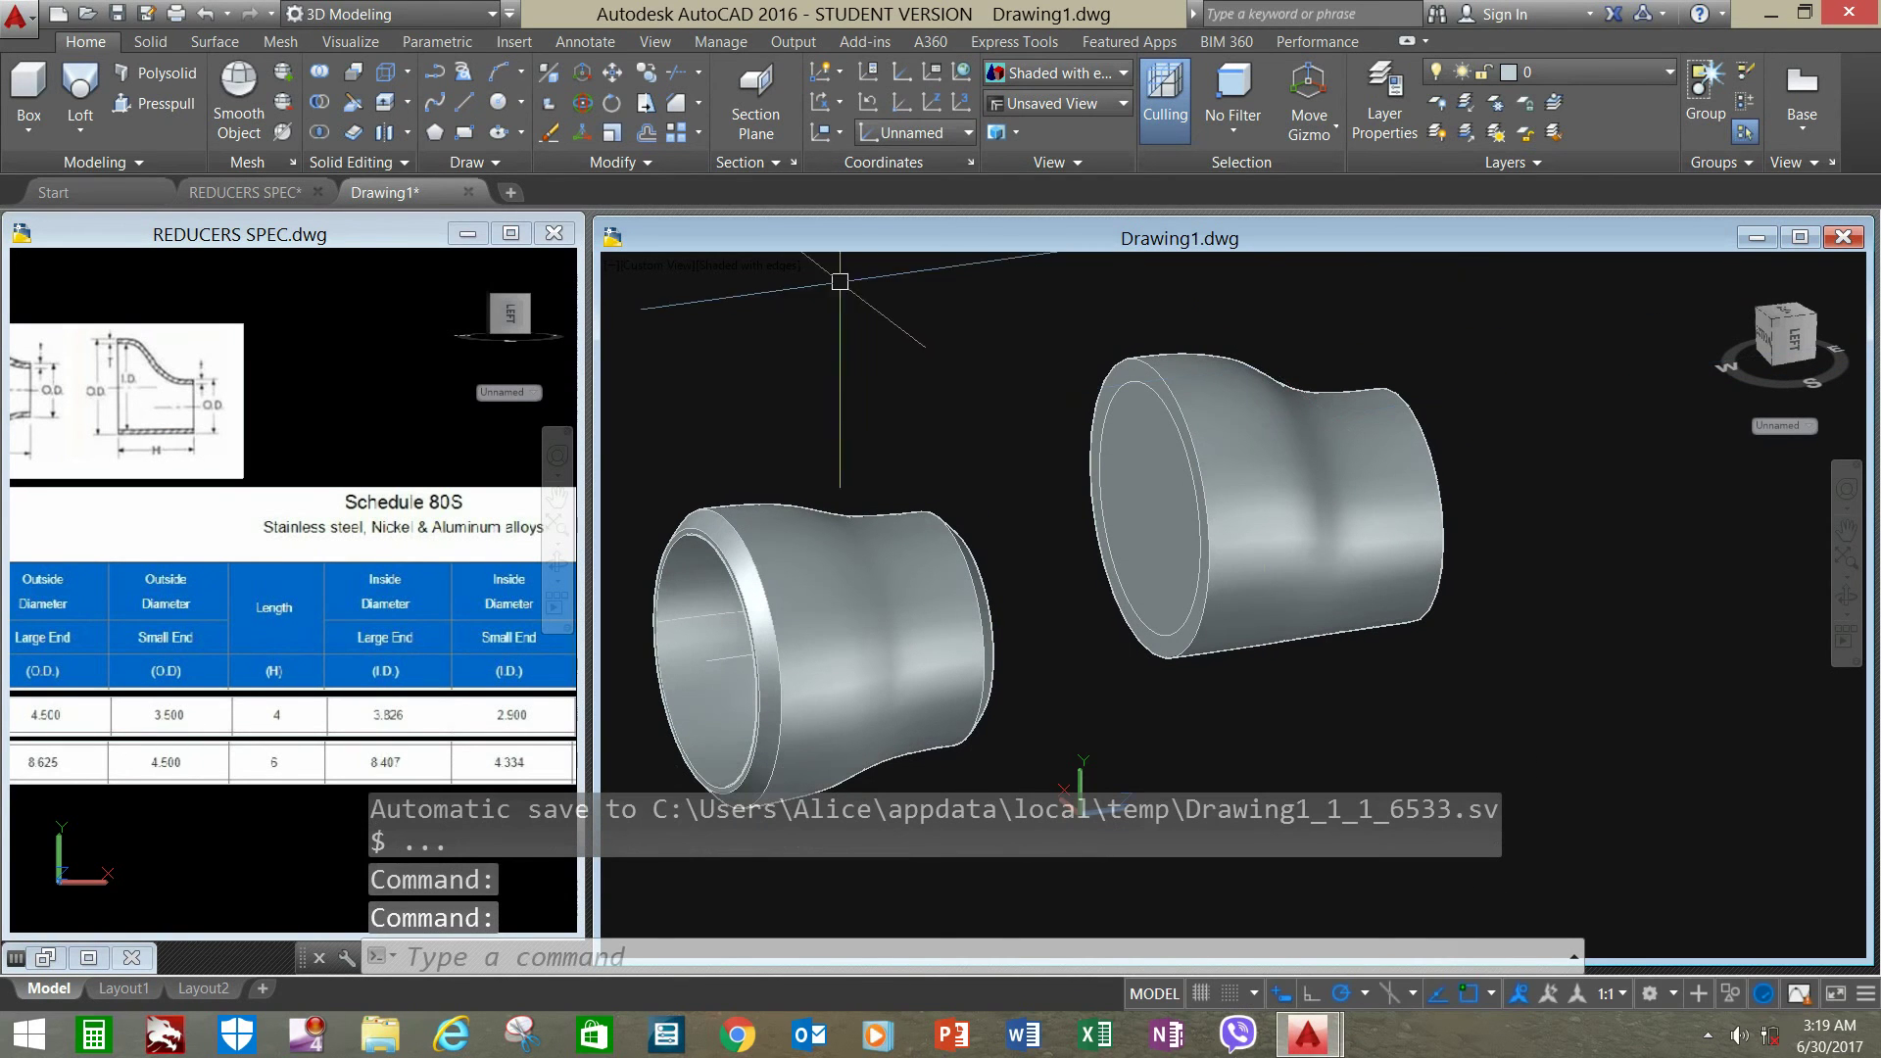
# - In the 2D Wireframe style, loft the 3.826 diameter circle to the 2.9 diameter circle, cross sections only, with Normal to all sections
pyautogui.click(755, 271)
pyautogui.click(795, 316)
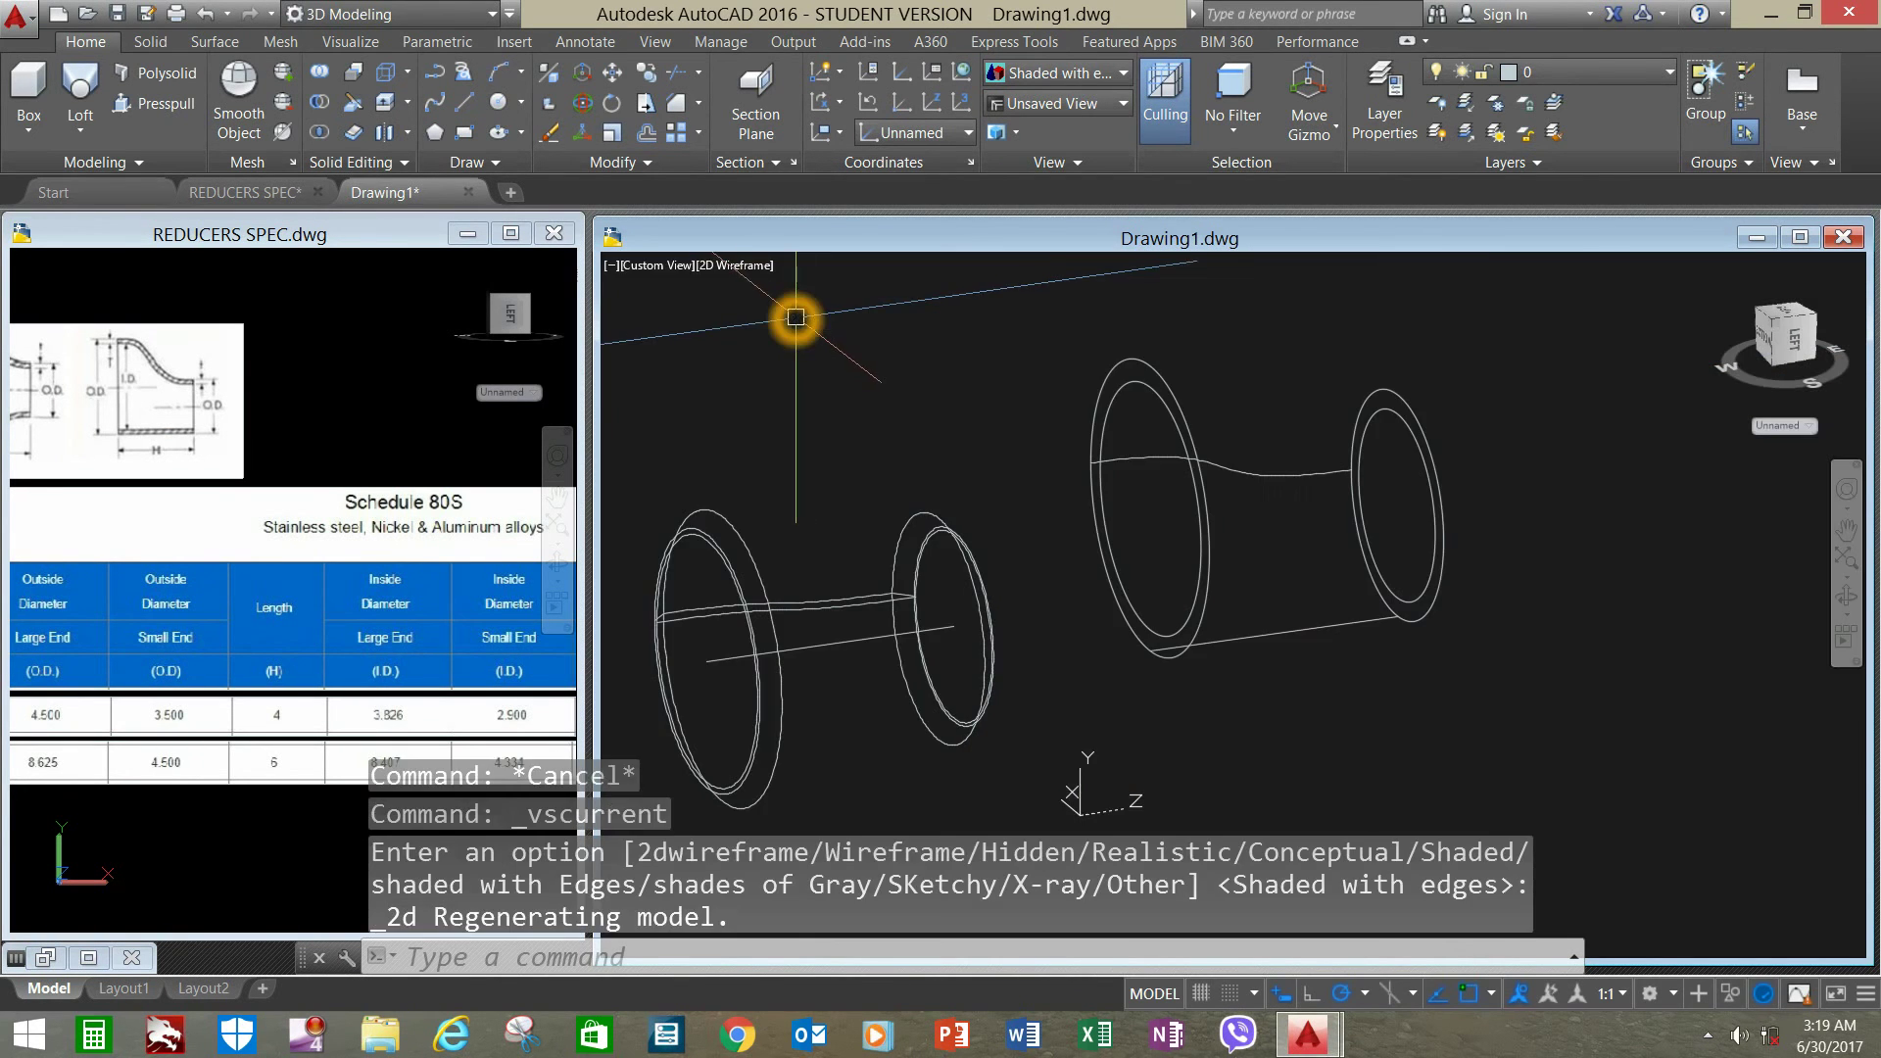
pyautogui.click(80, 86)
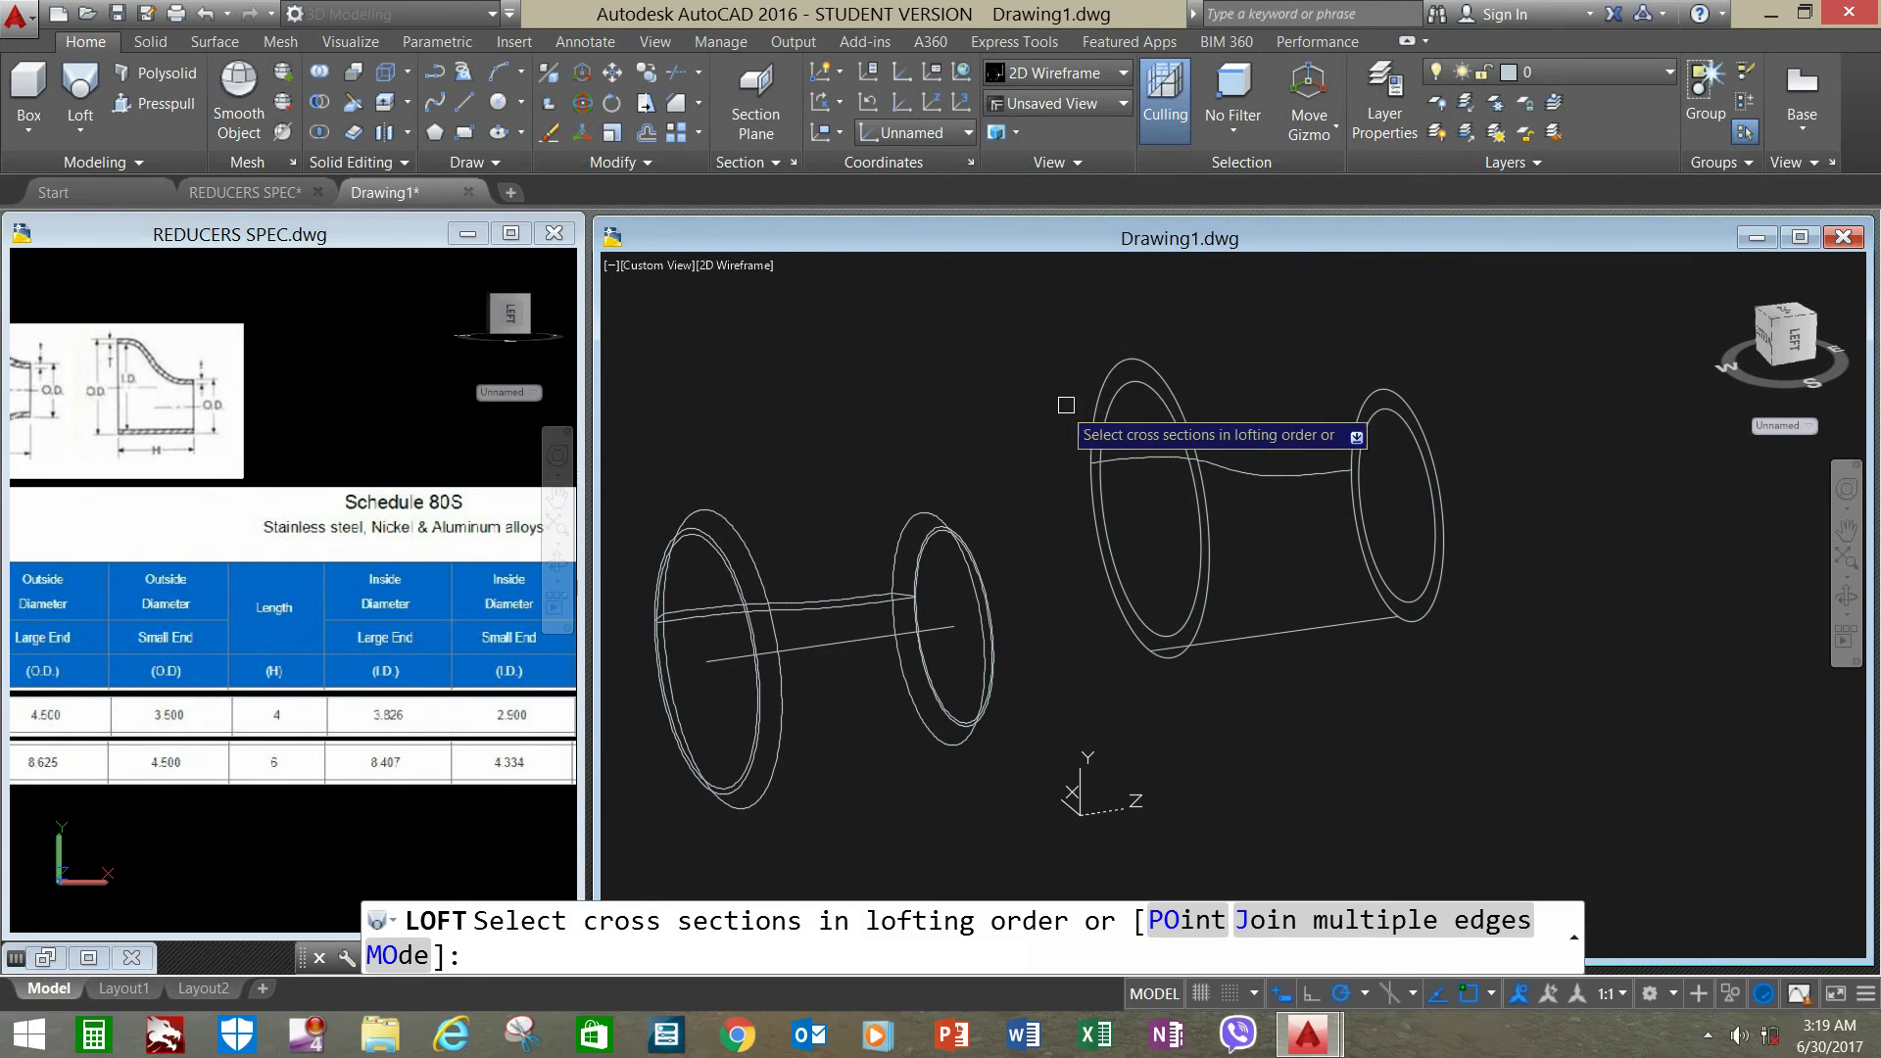
pyautogui.click(1128, 386)
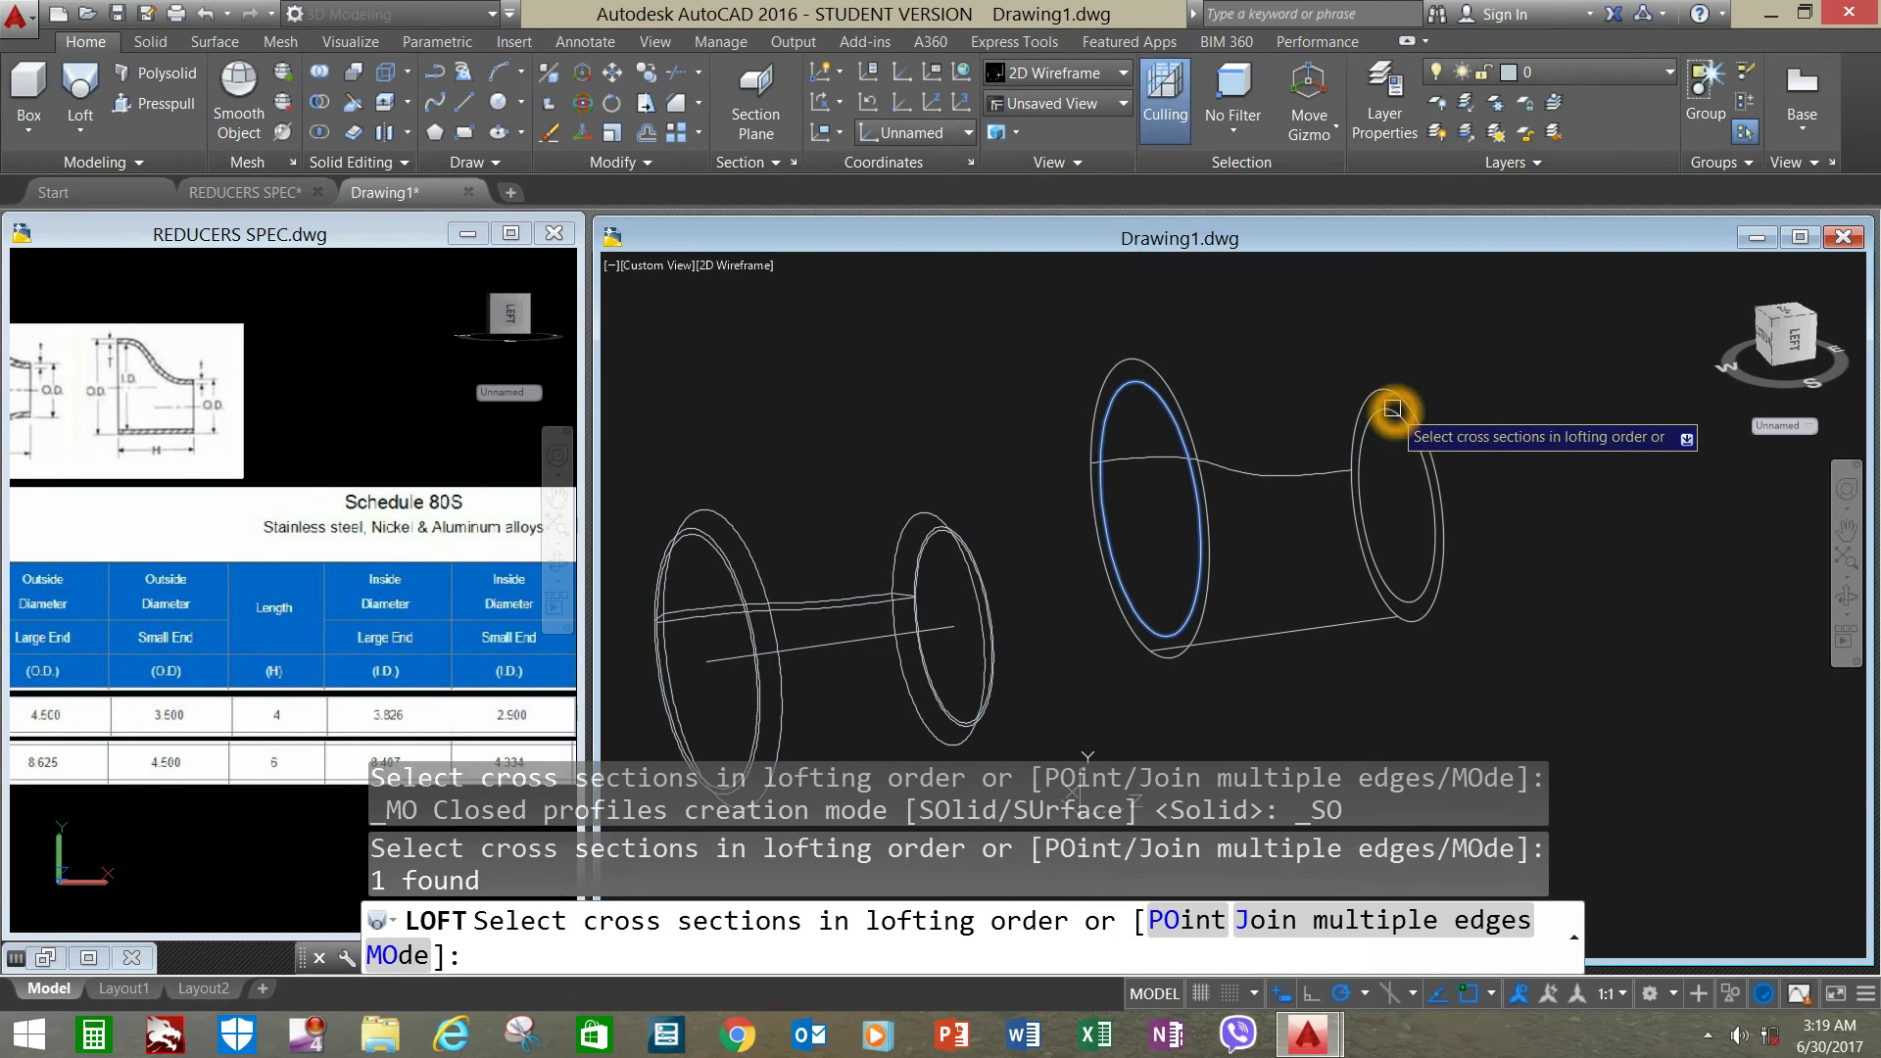
pyautogui.click(1391, 411)
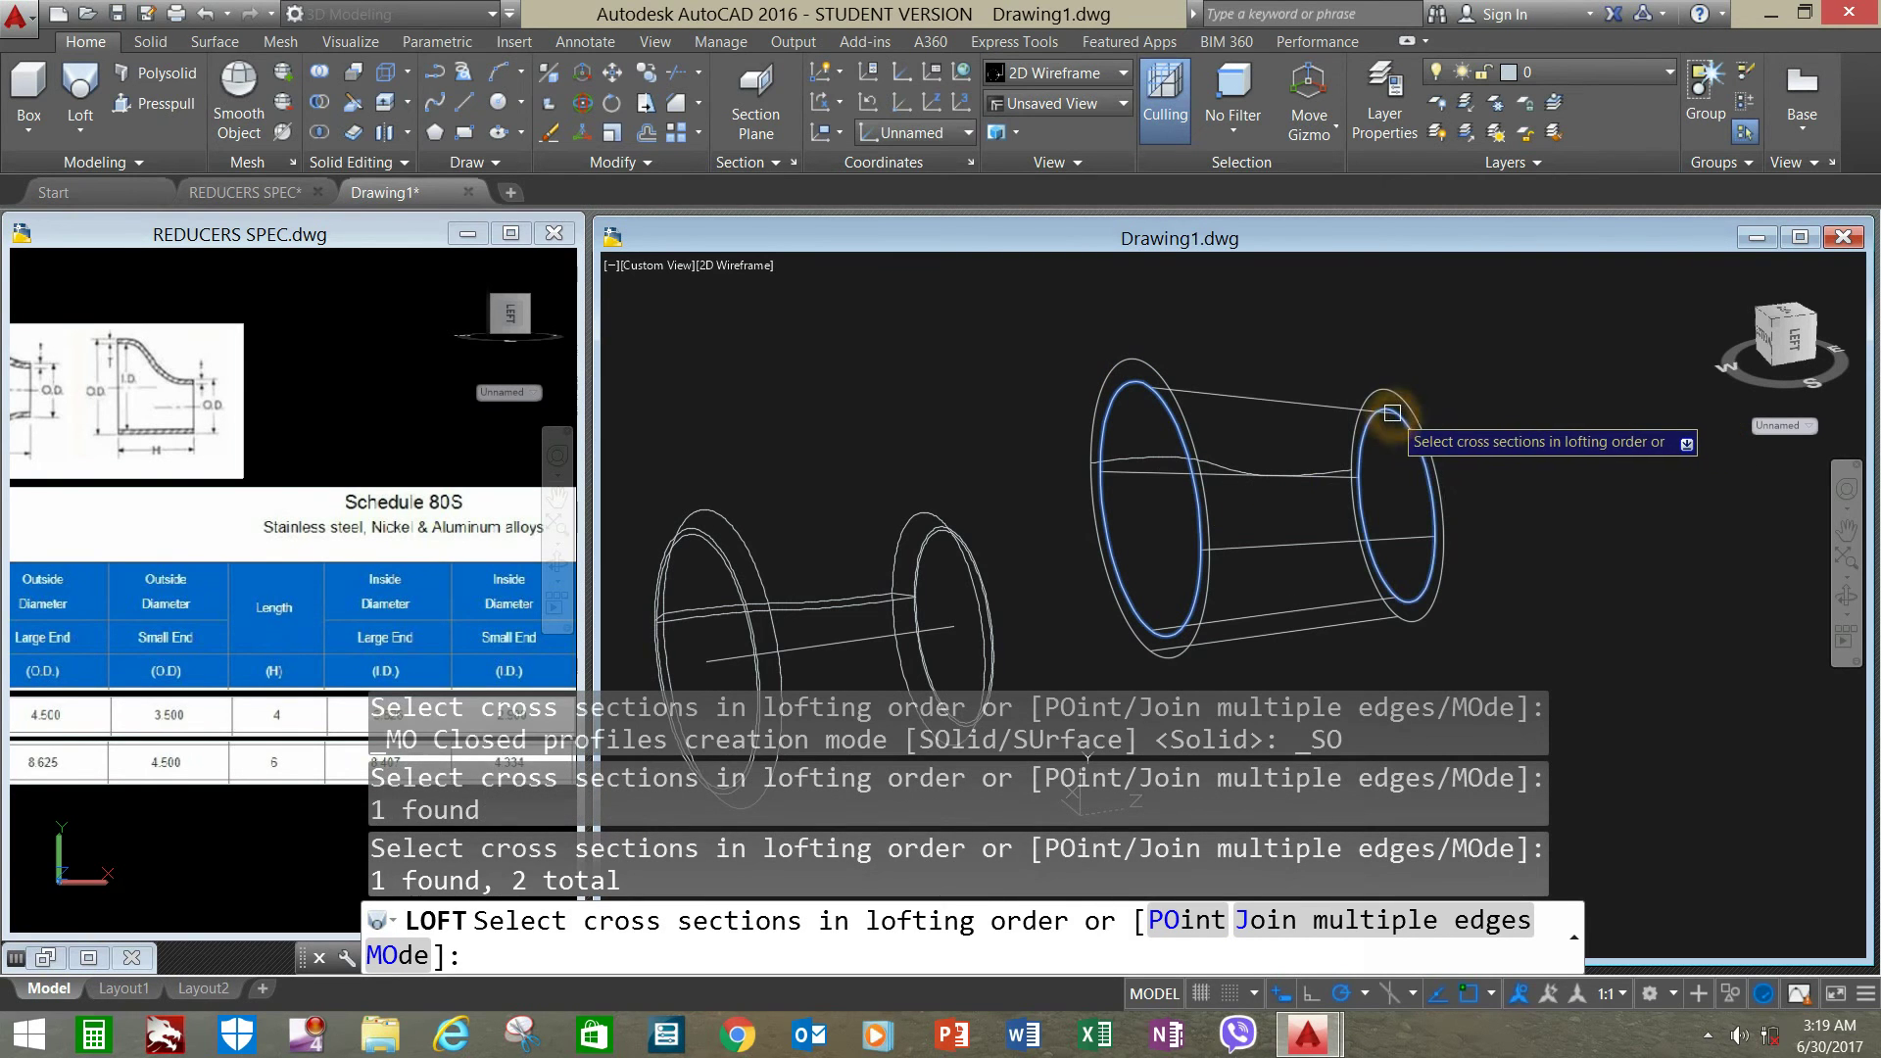
pyautogui.rightClick(1268, 319)
pyautogui.click(1322, 324)
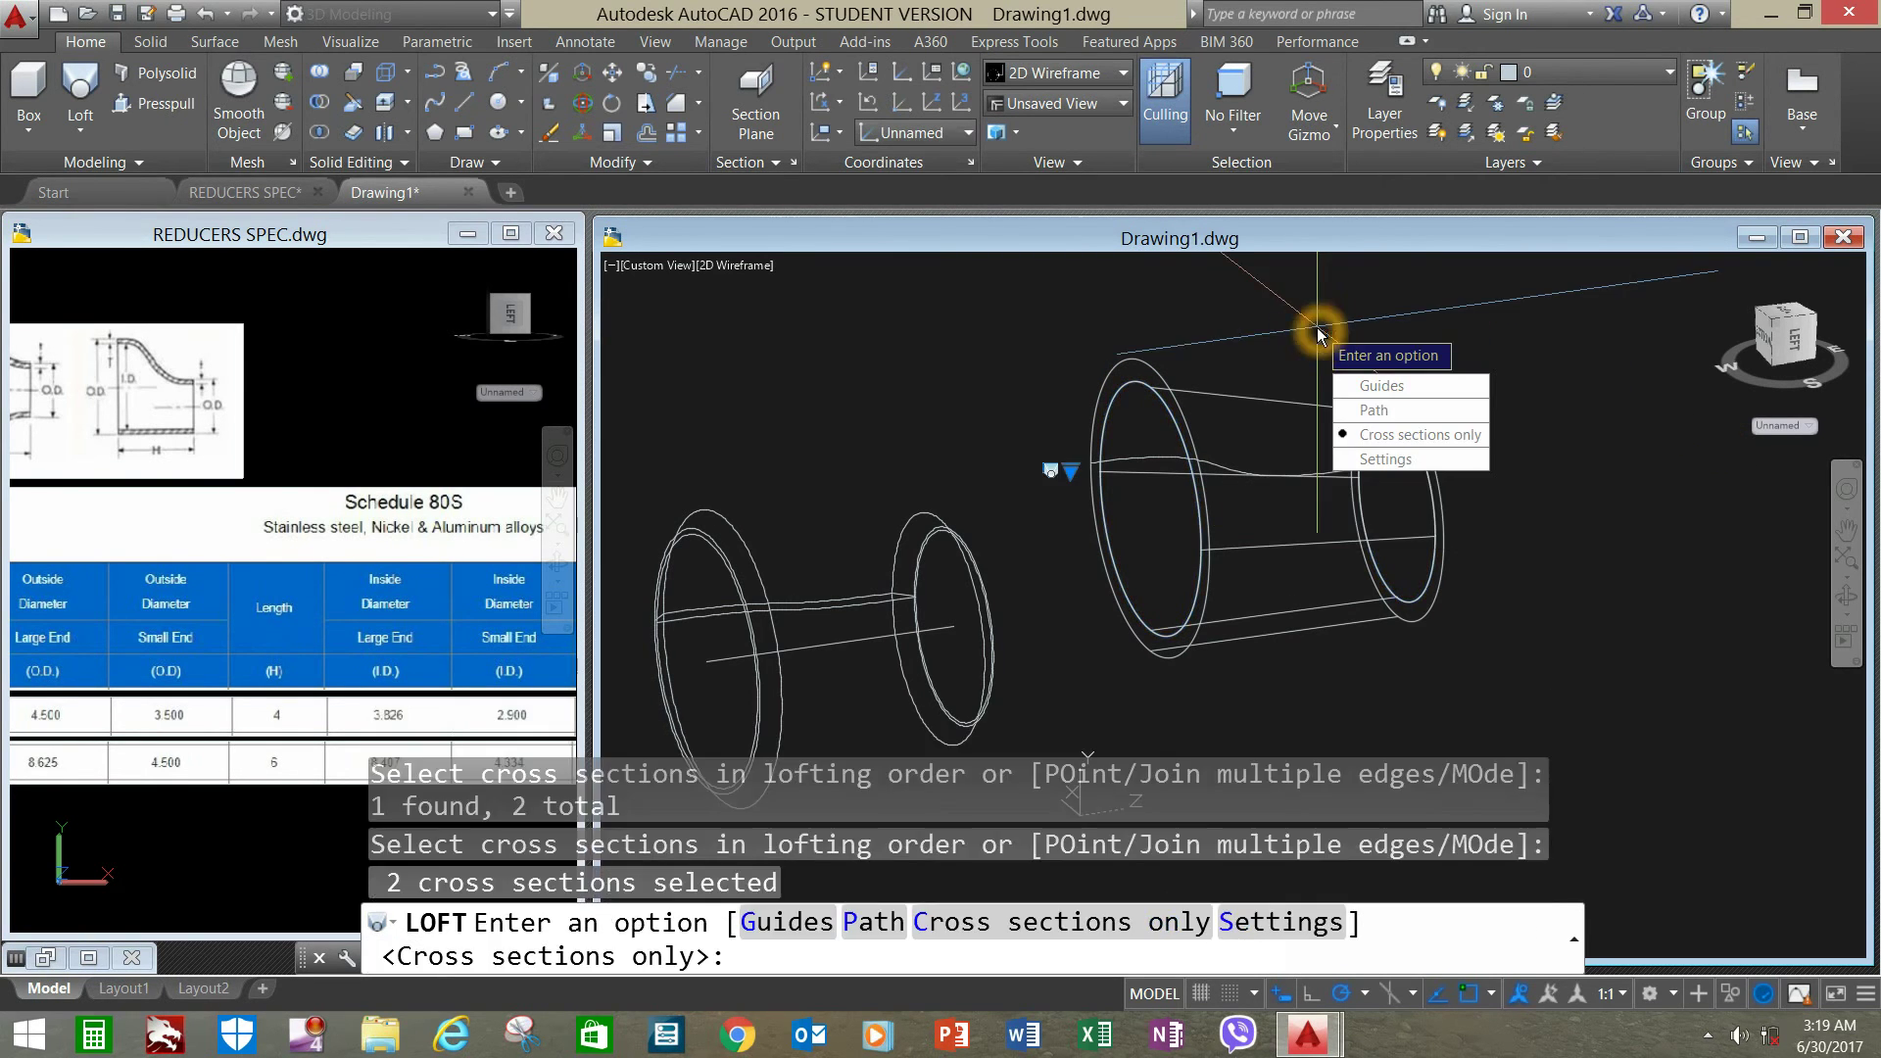
pyautogui.click(1071, 474)
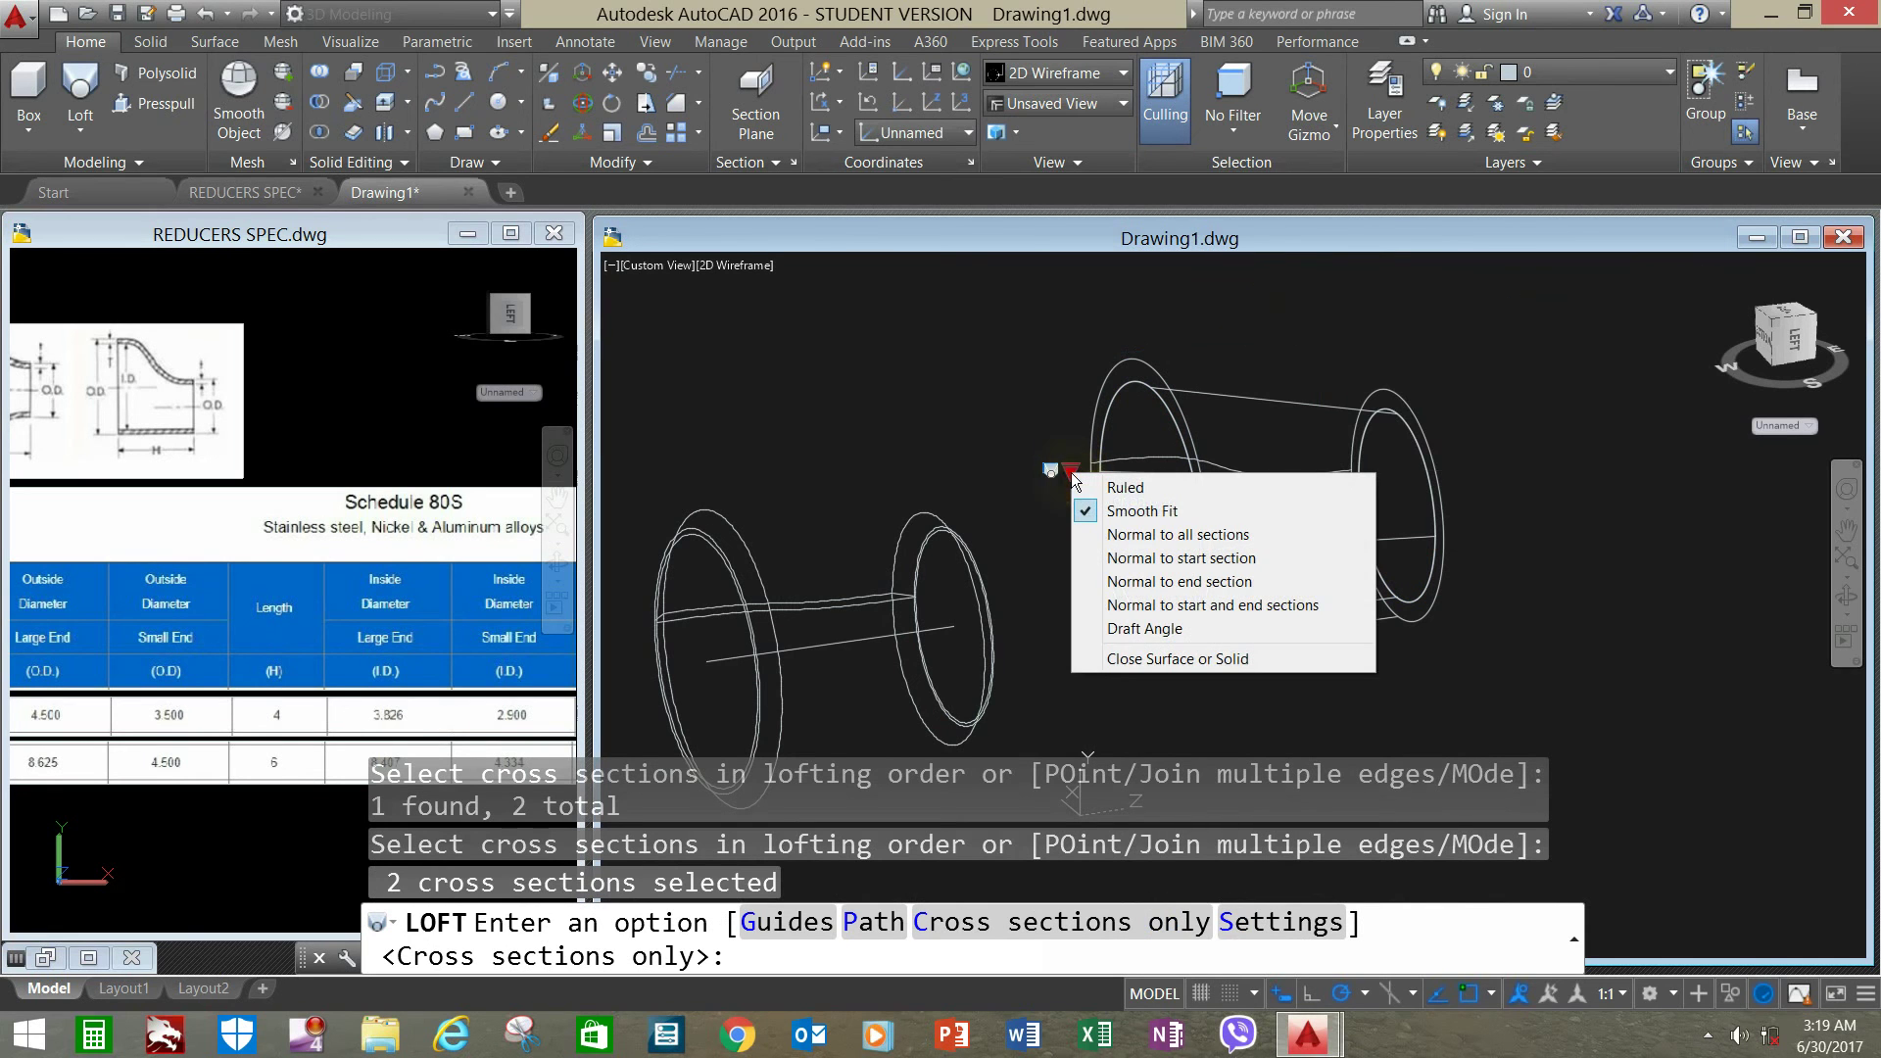
pyautogui.click(1096, 546)
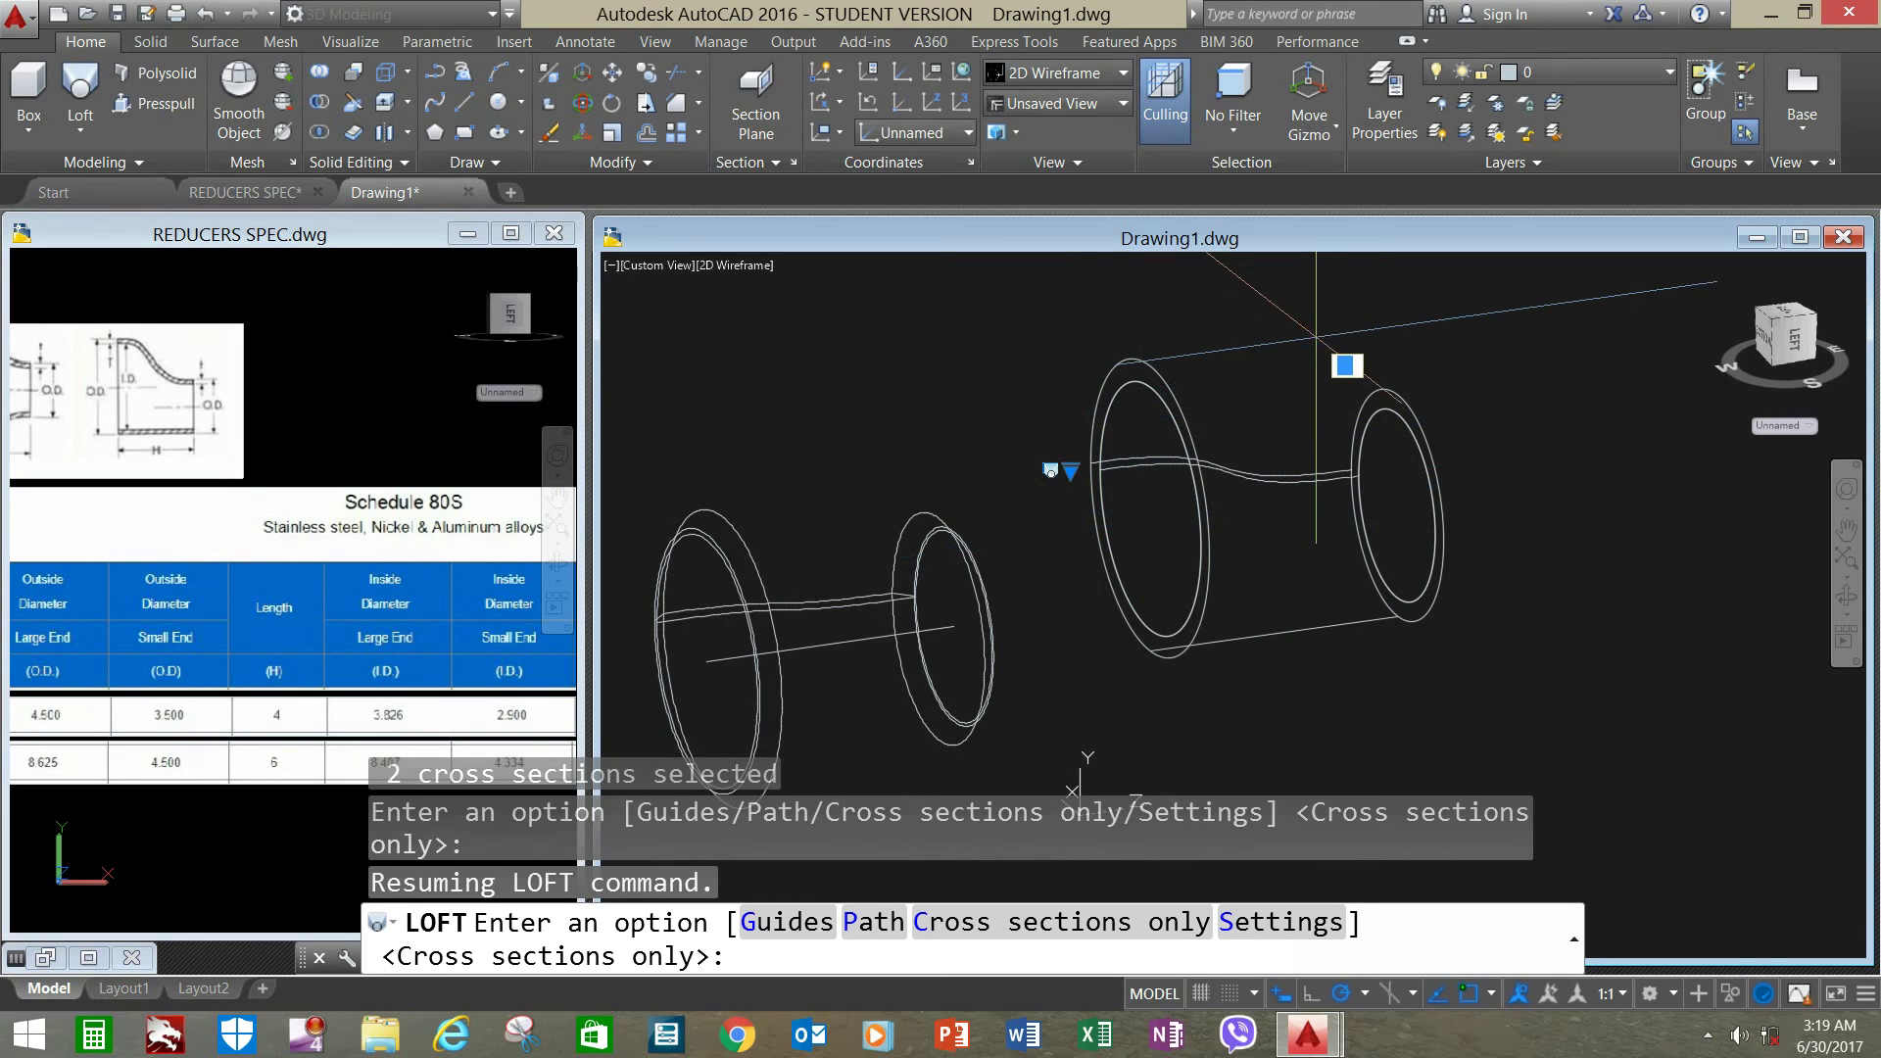
pyautogui.rightClick(1315, 338)
pyautogui.click(1350, 352)
pyautogui.rightClick(1362, 357)
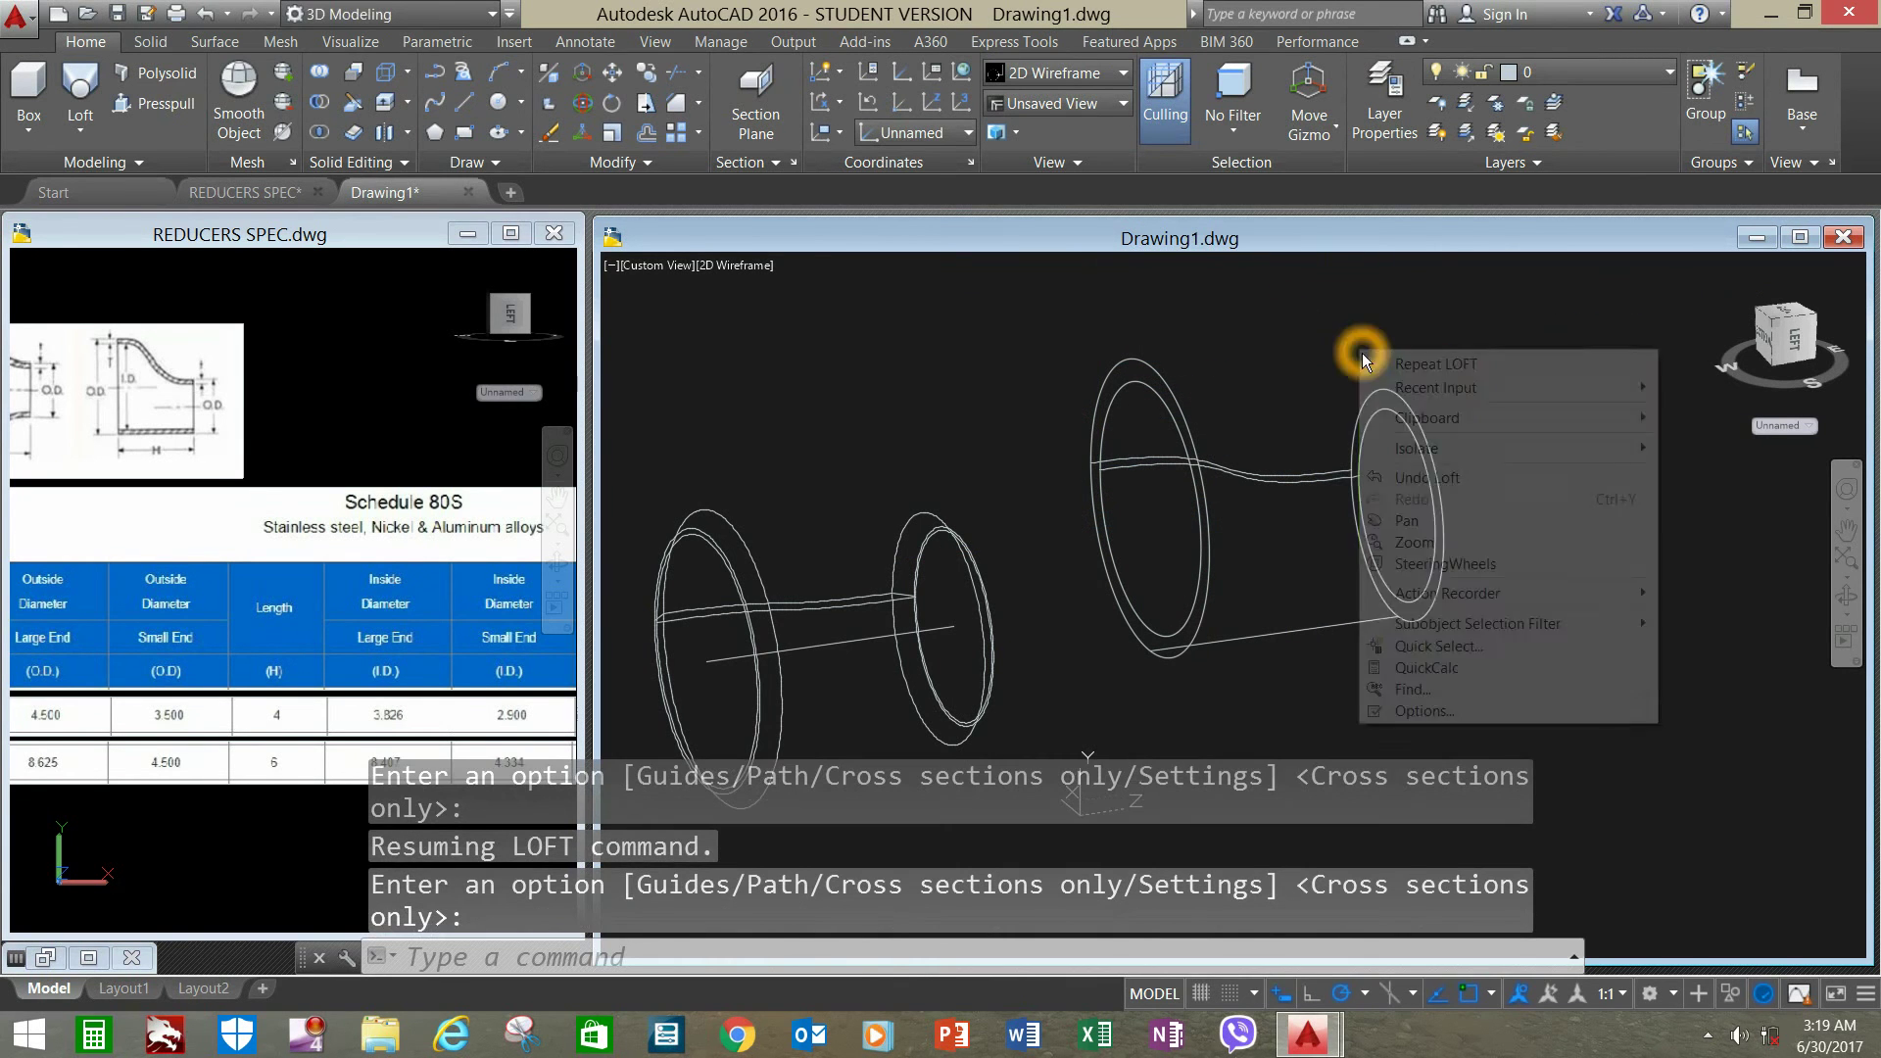
pyautogui.click(1302, 325)
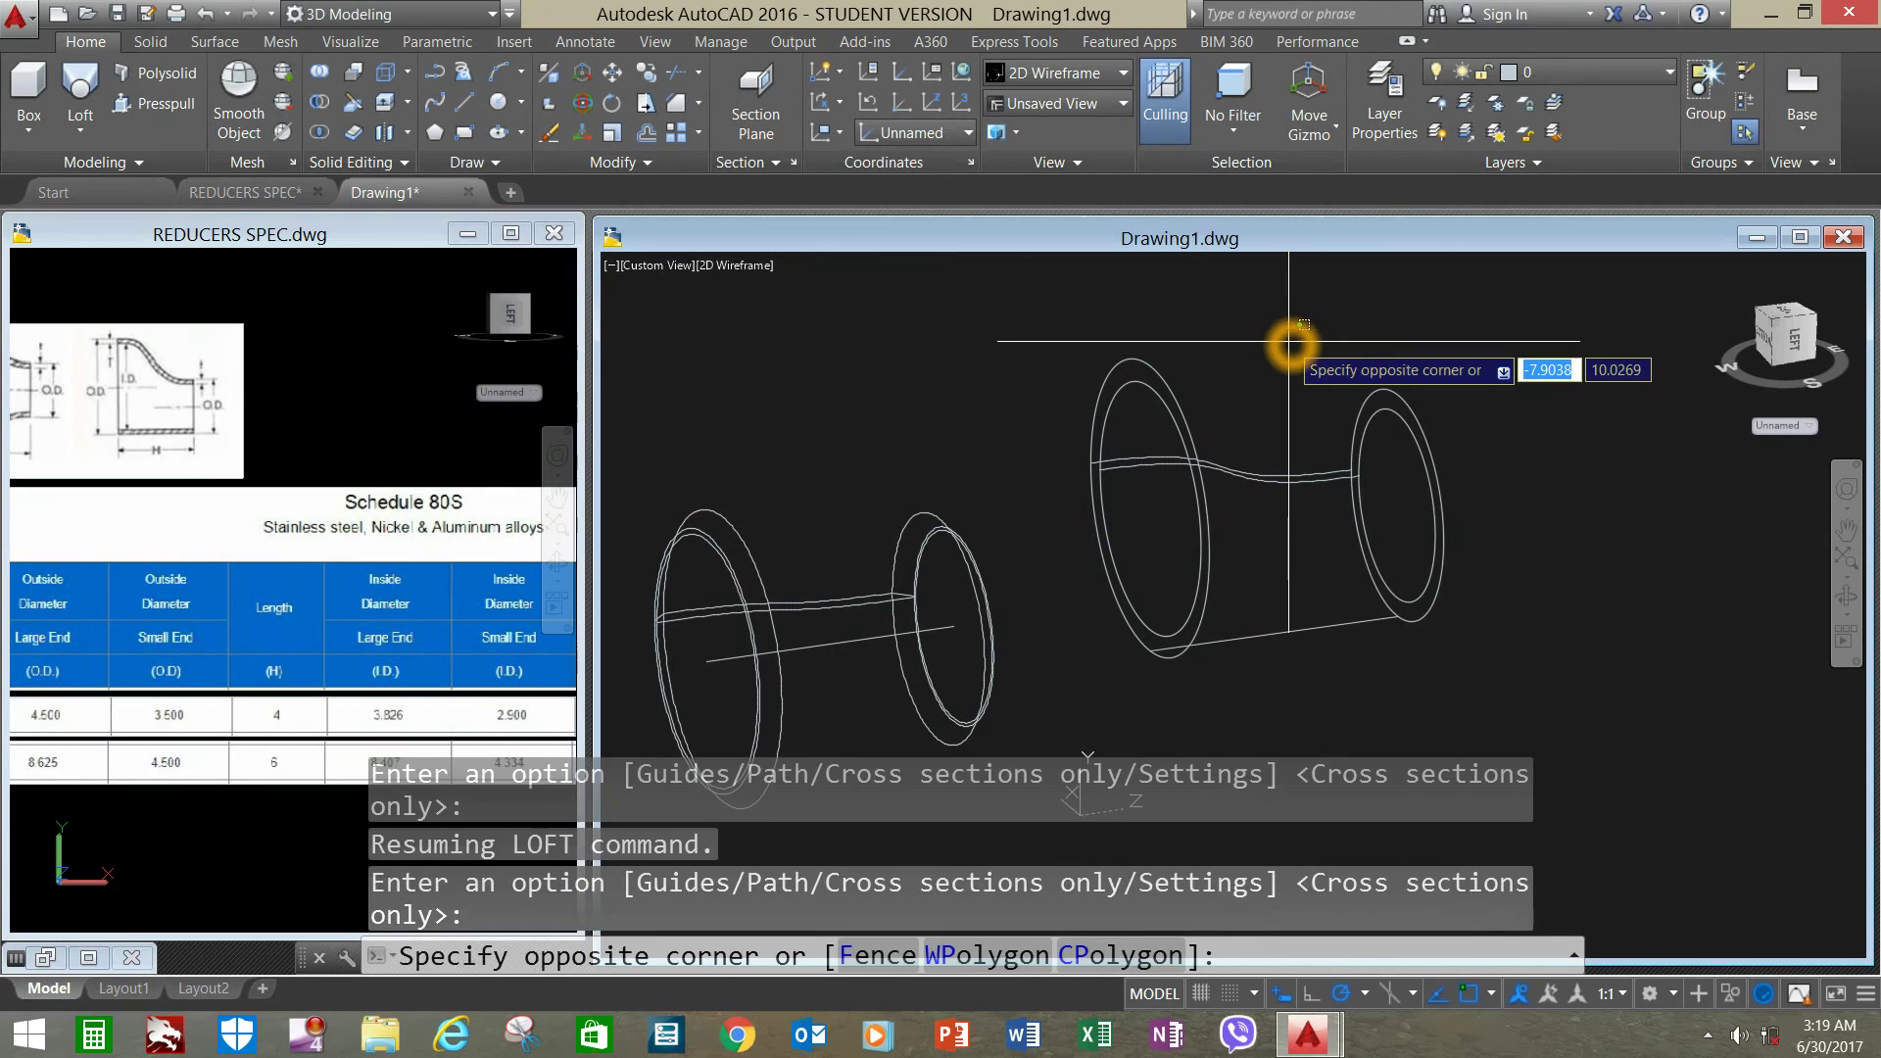
pyautogui.press('Escape')
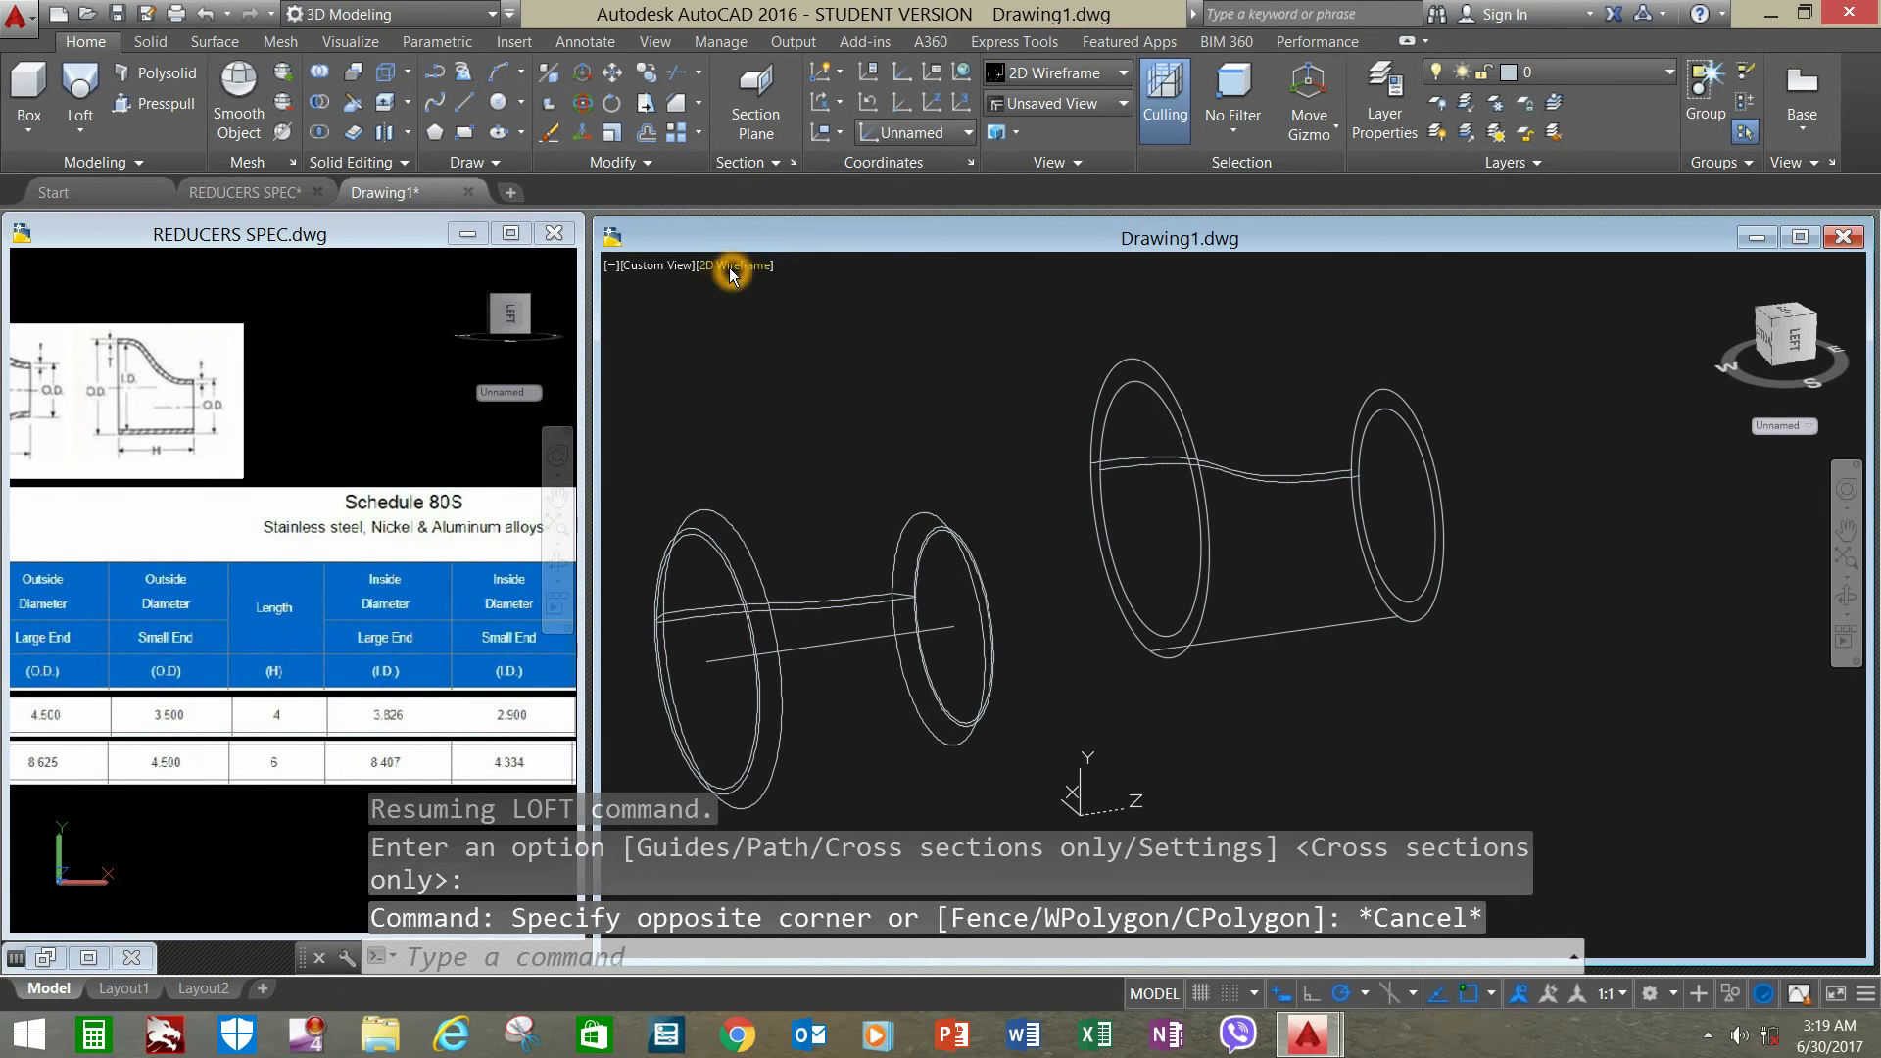
# - Display the model in the X-Ray style and subtract the inner loft from the eccentric reducer's outer loft to hollow it
pyautogui.click(729, 274)
pyautogui.click(794, 532)
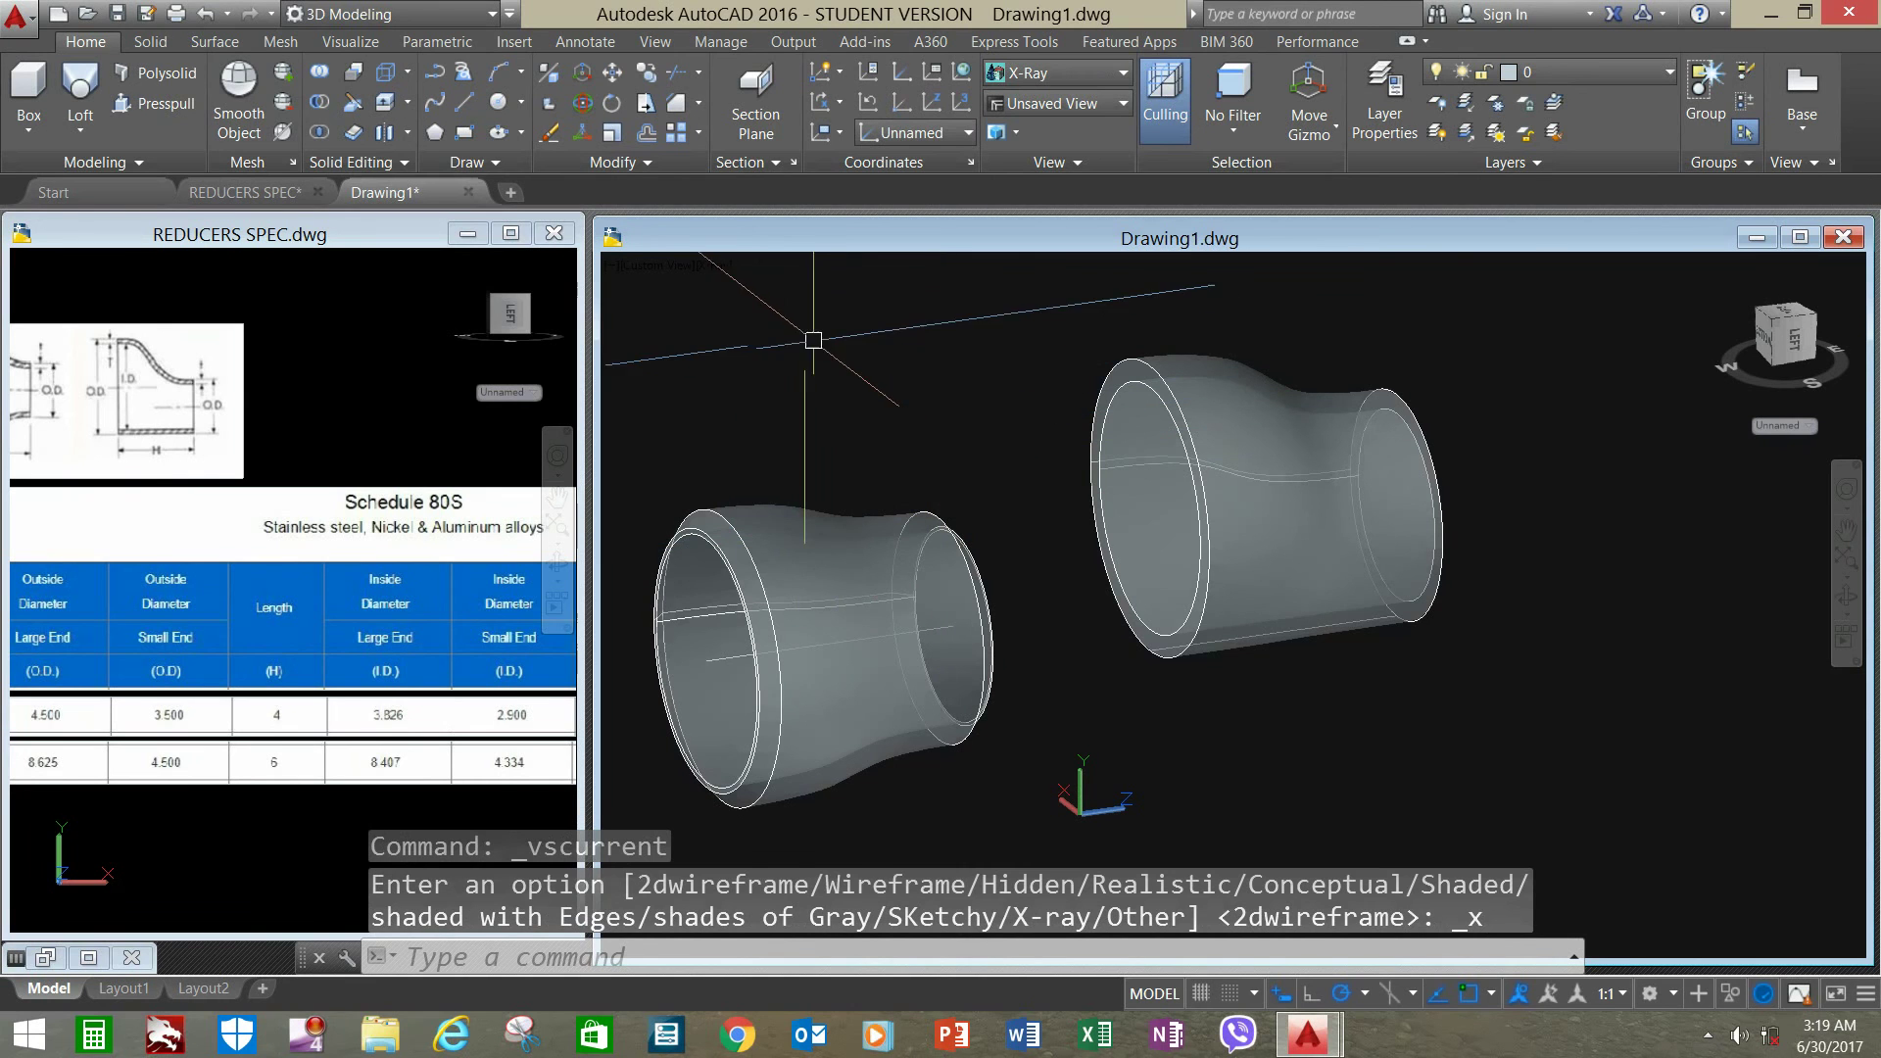
pyautogui.click(322, 111)
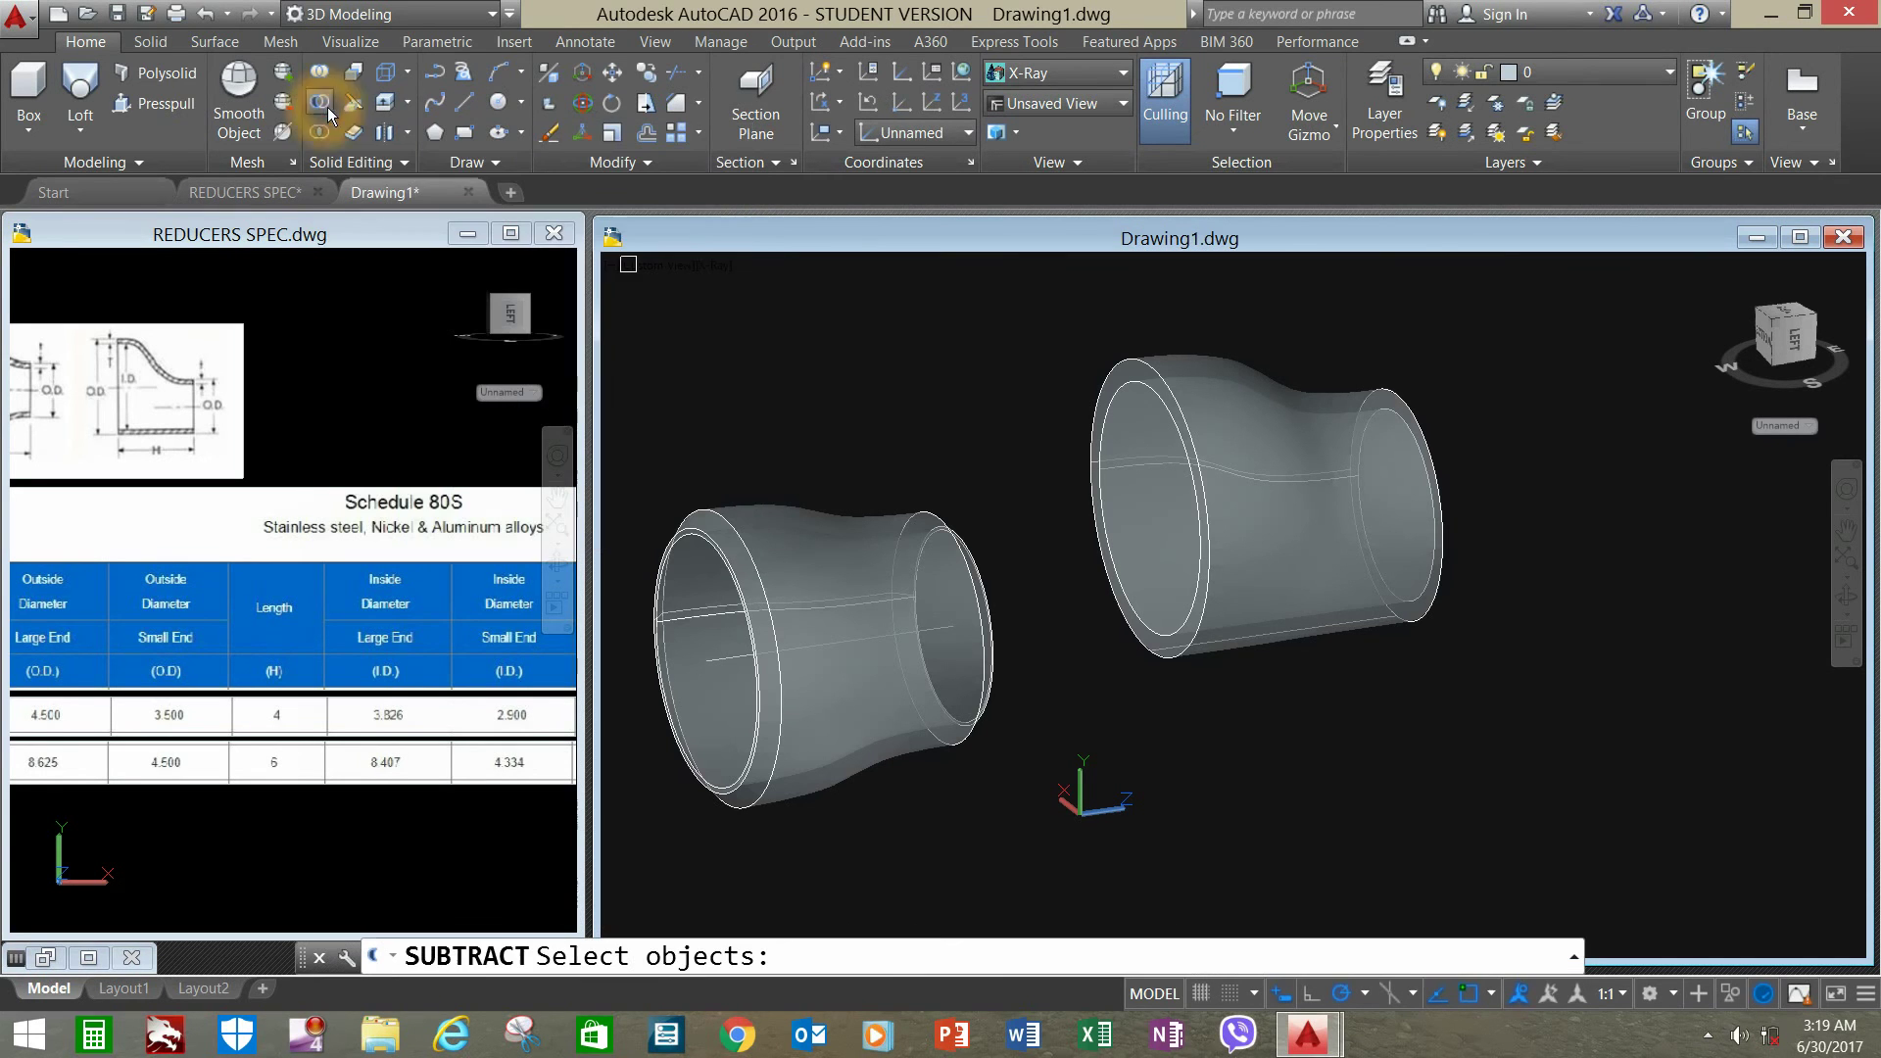
pyautogui.click(1133, 362)
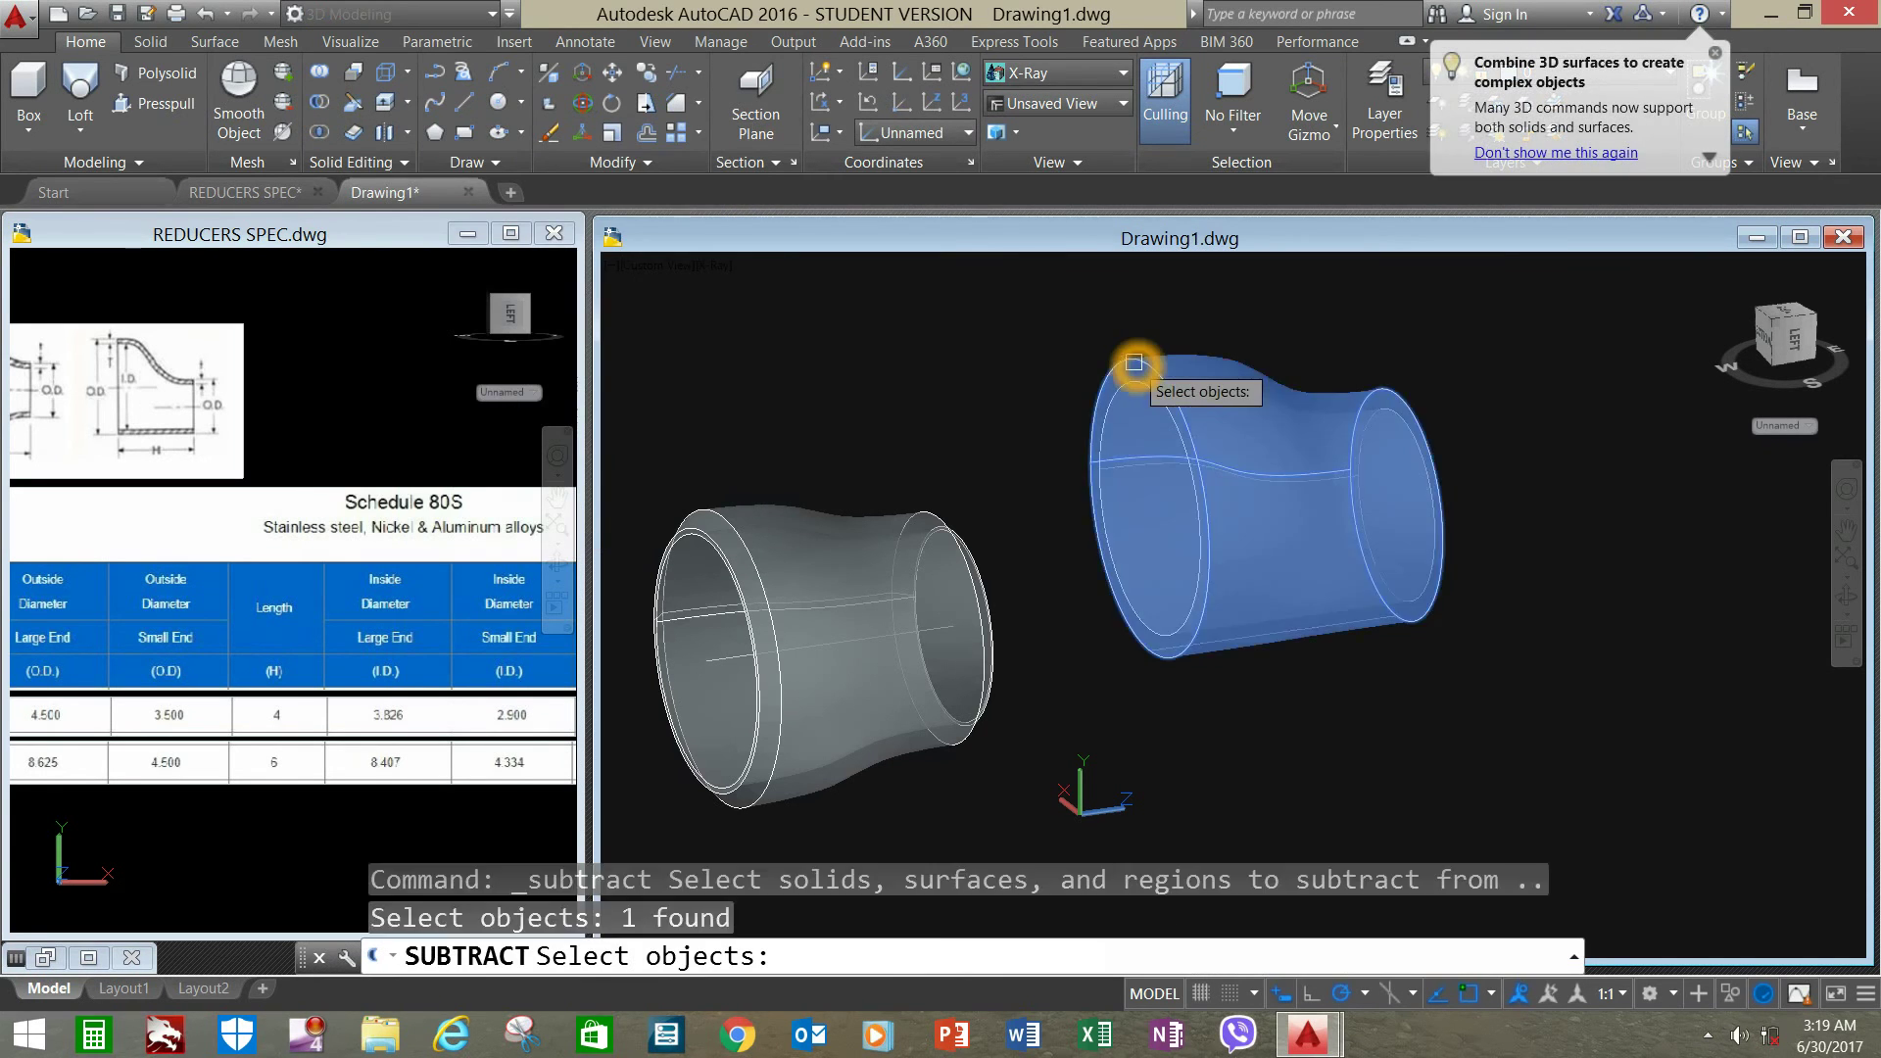
pyautogui.press('Return')
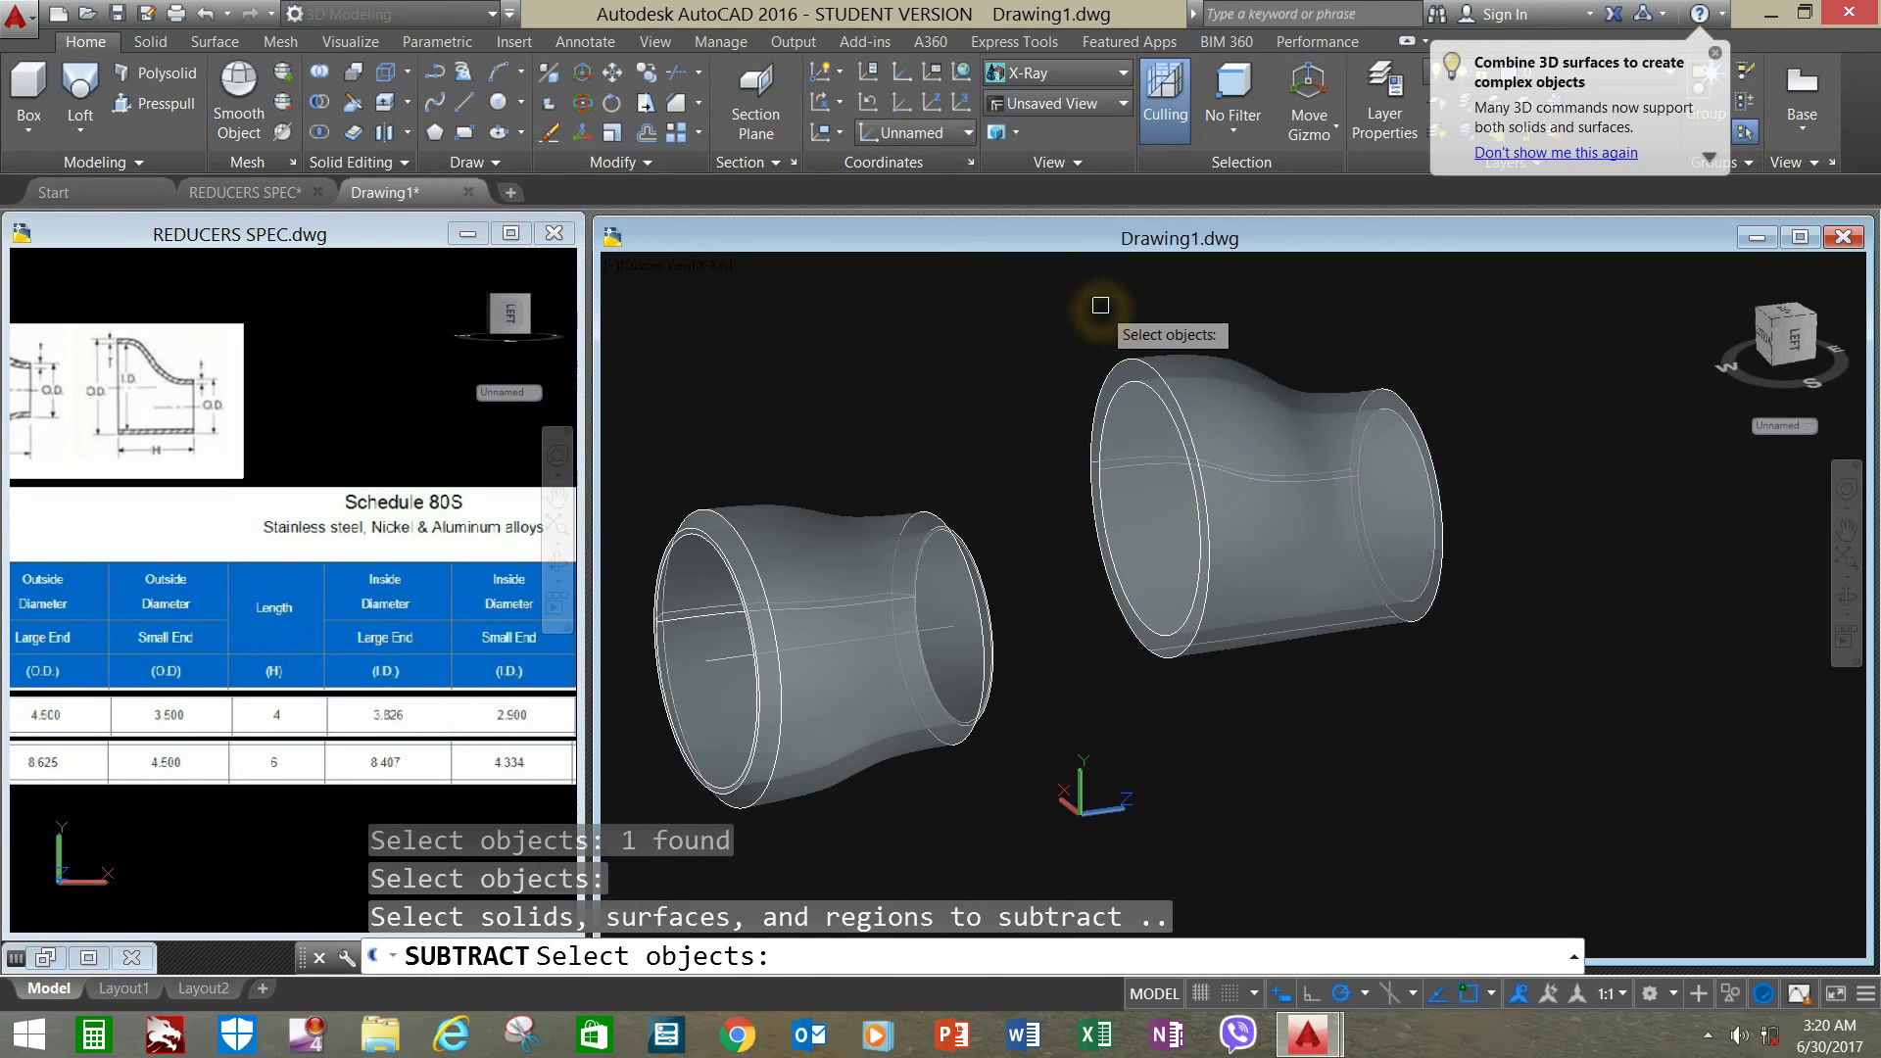
pyautogui.click(1132, 404)
pyautogui.click(1133, 403)
pyautogui.click(1144, 394)
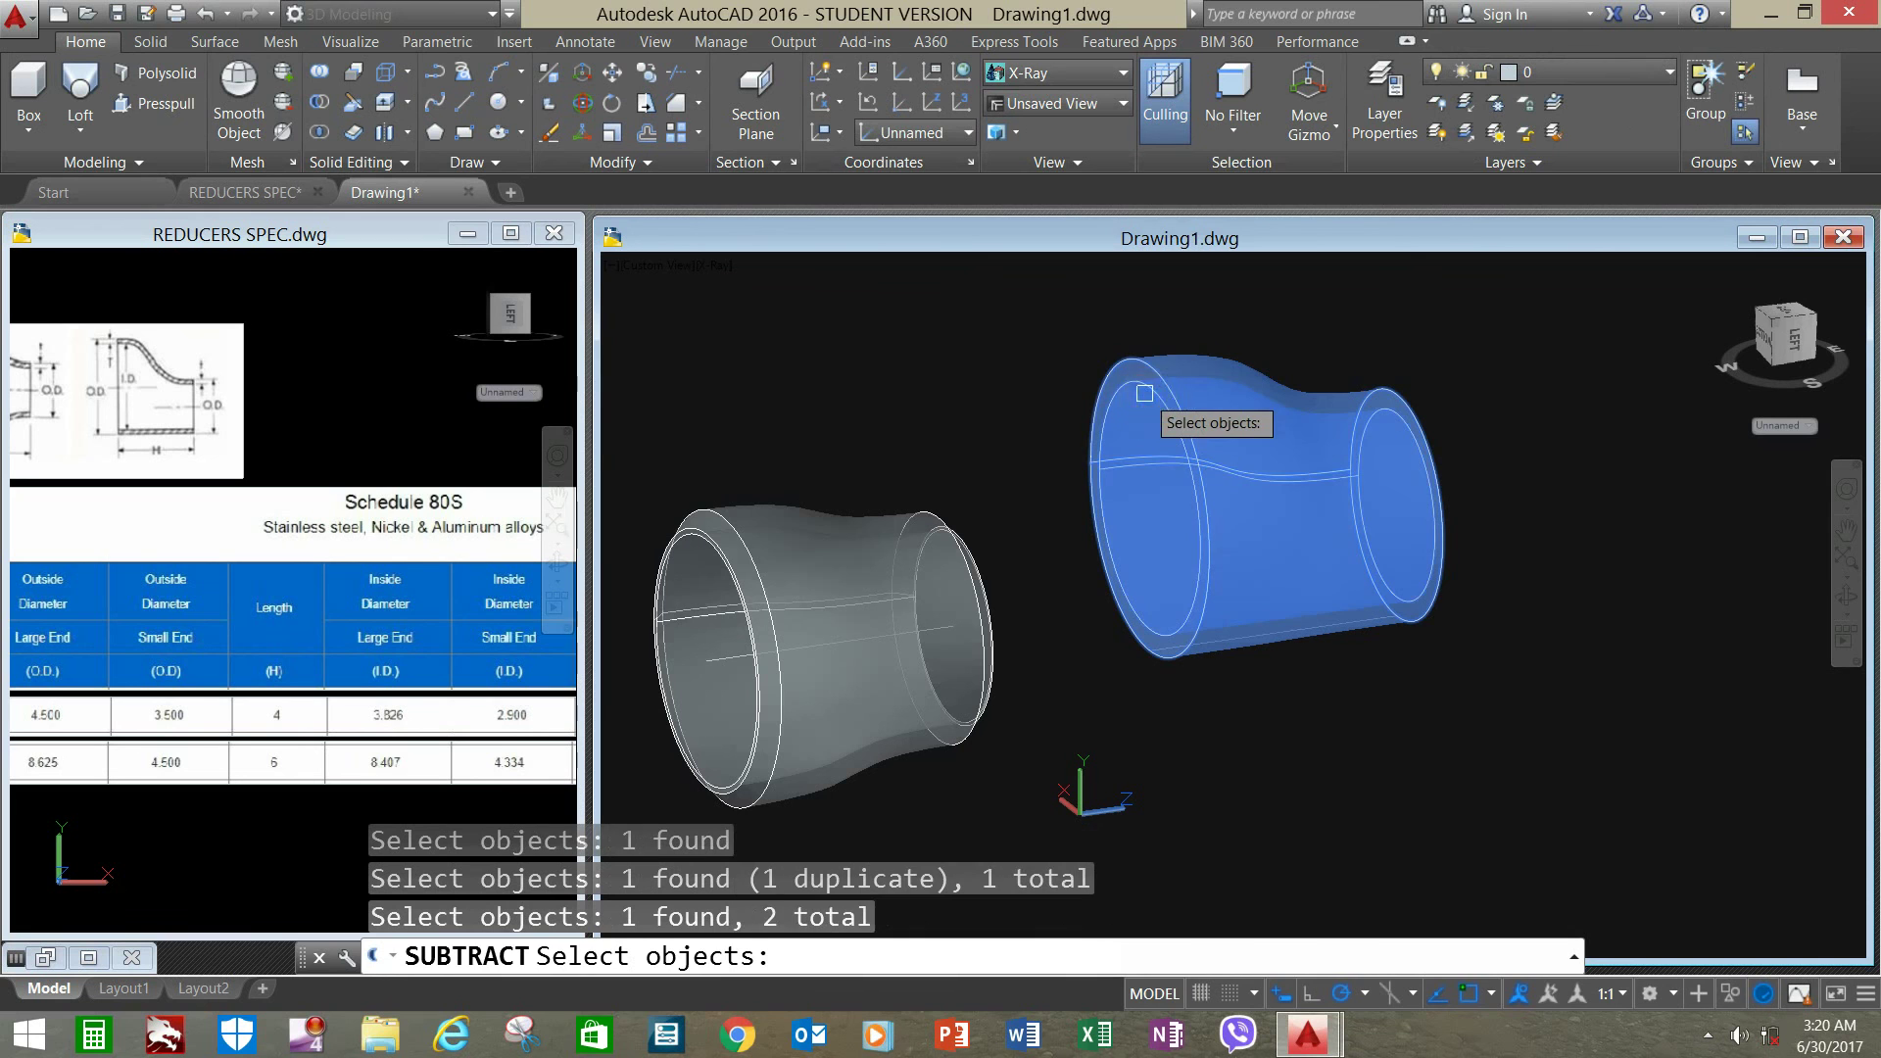
pyautogui.press('Return')
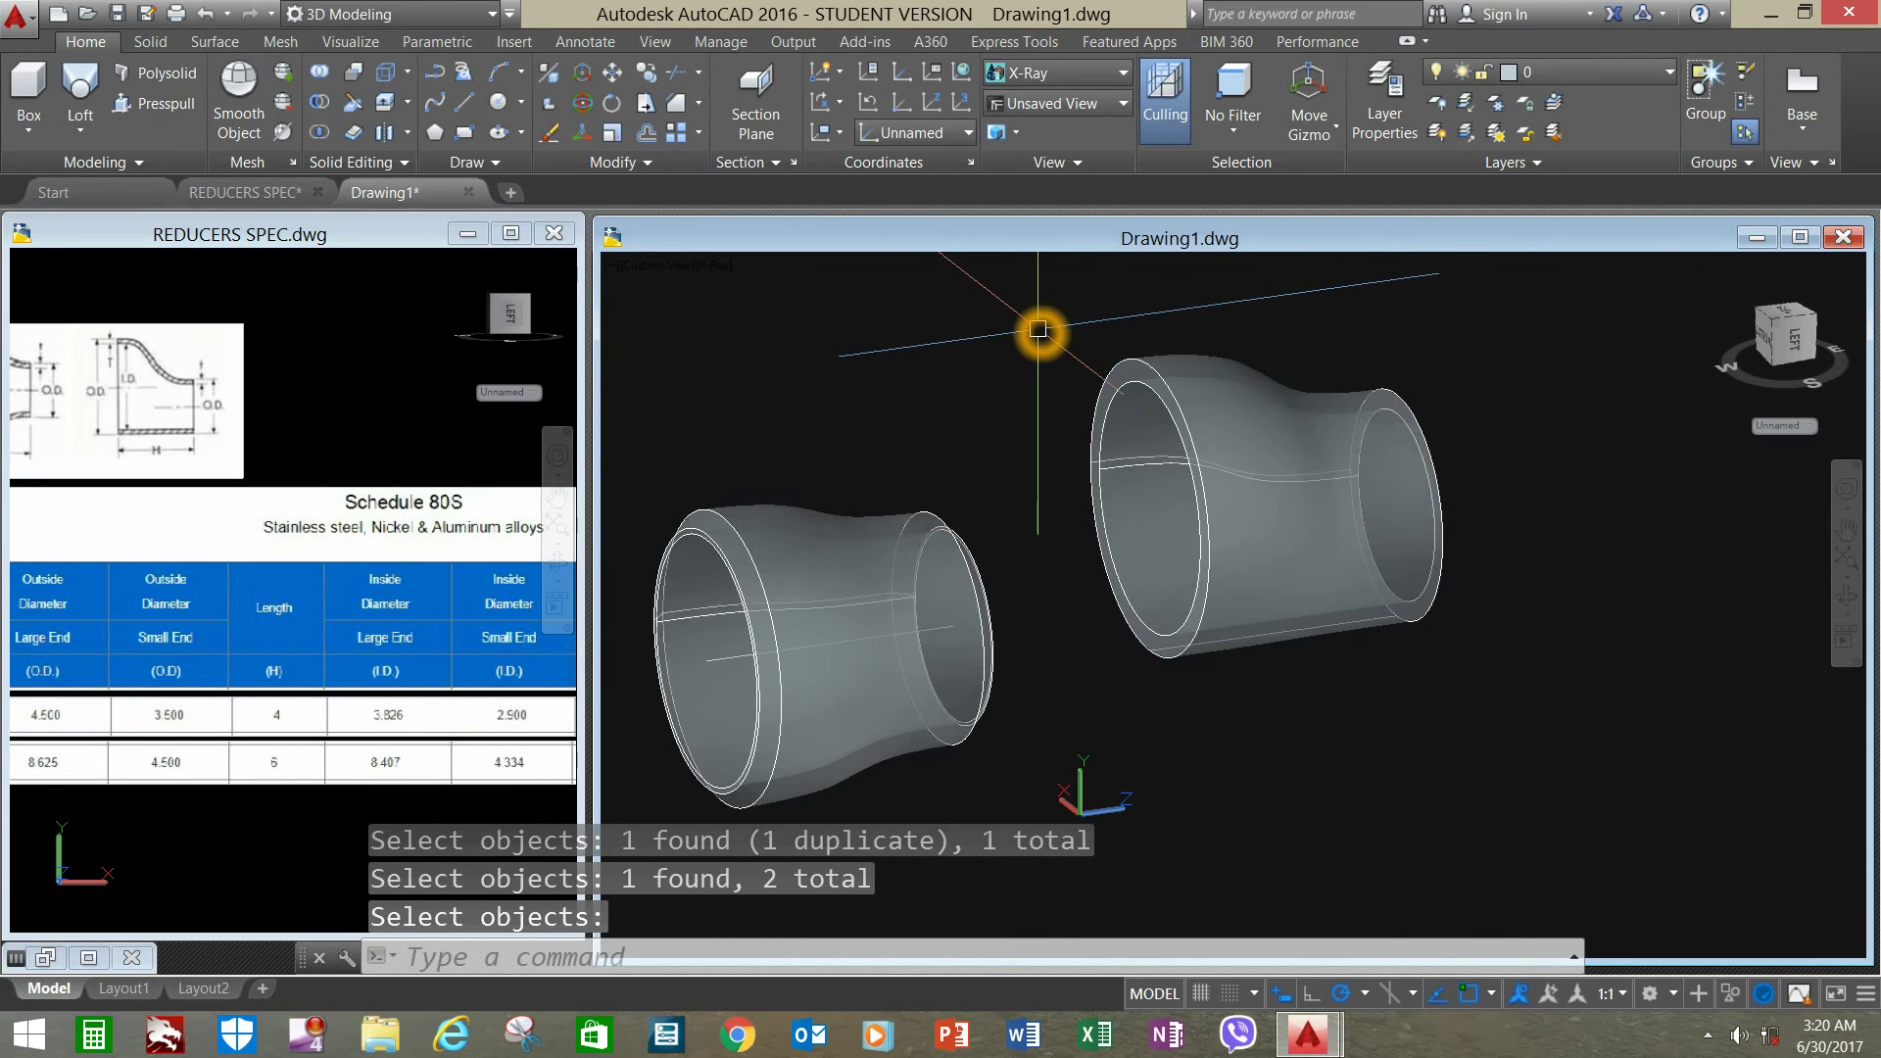
pyautogui.moveTo(1038, 330)
pyautogui.keyDown('shift'); pyautogui.mouseDown(button='middle')
pyautogui.moveTo(931, 336)
pyautogui.moveTo(1029, 357)
pyautogui.moveTo(1008, 336)
pyautogui.mouseUp(button='middle'); pyautogui.keyUp('shift')
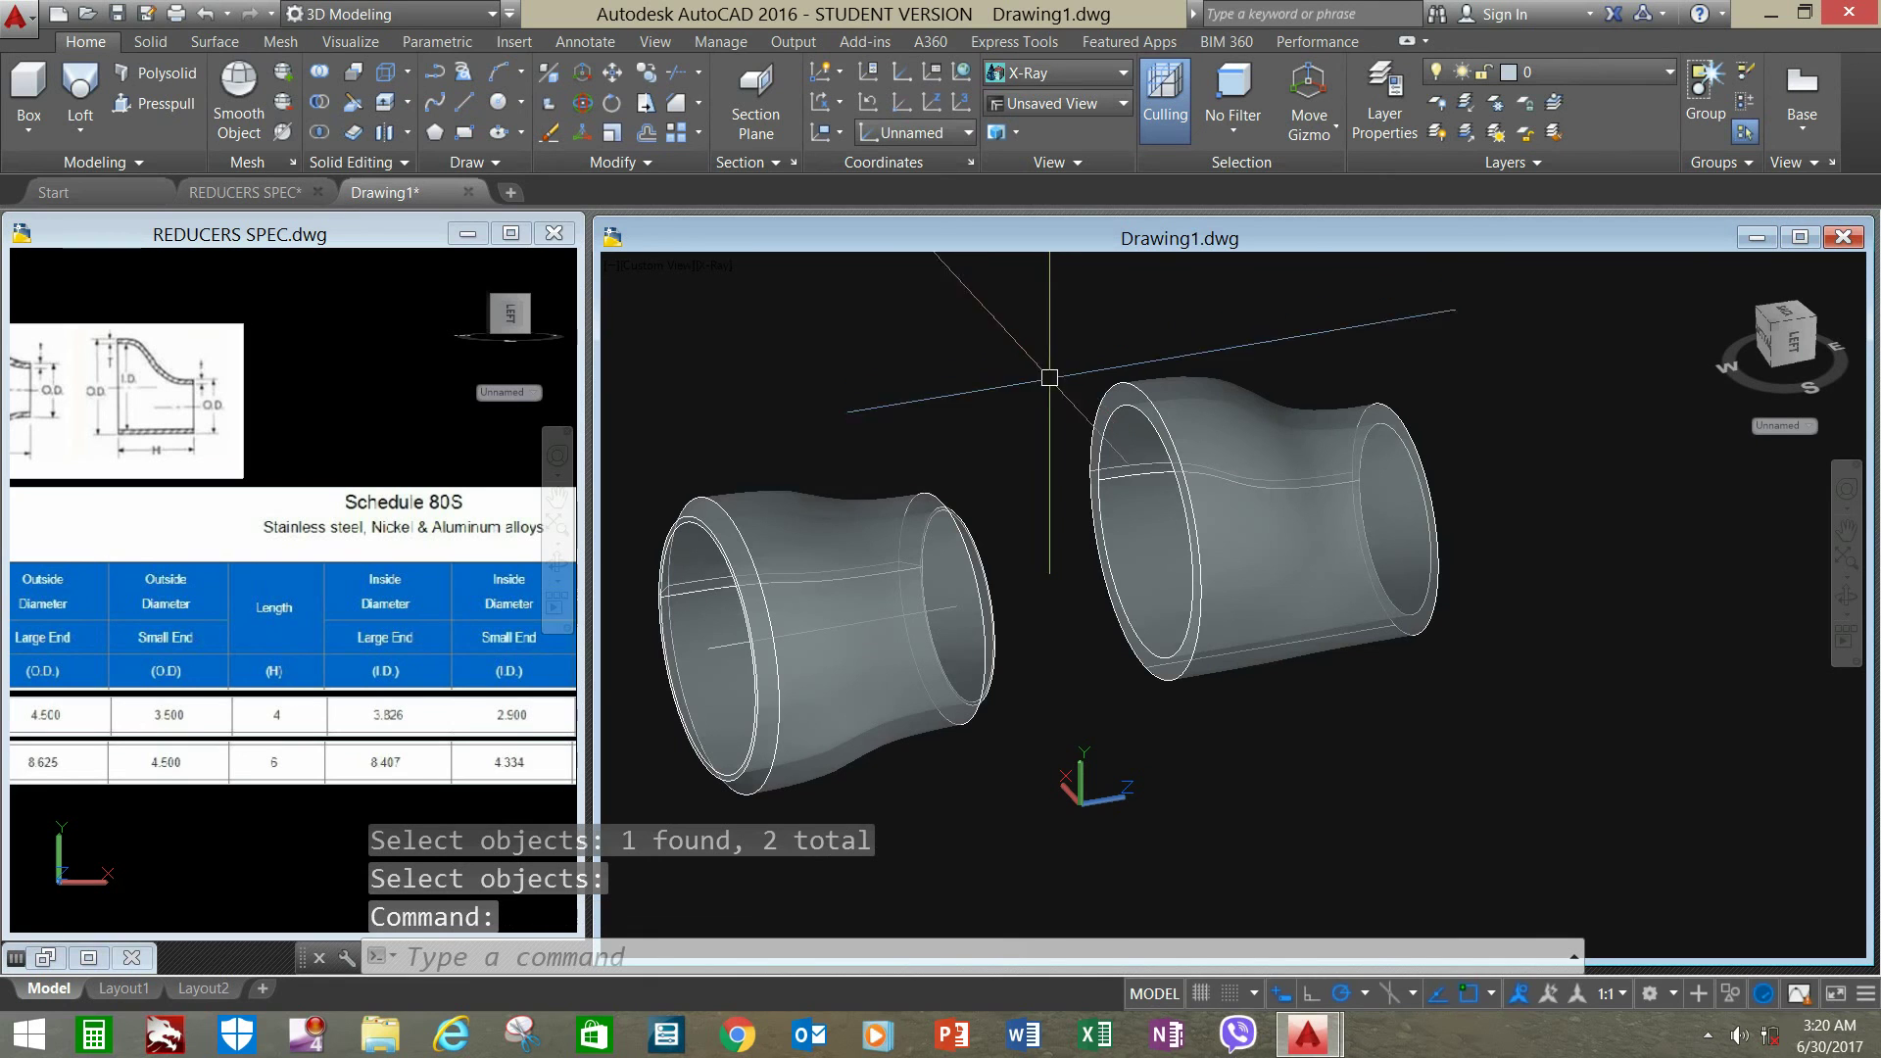
# - Chamfer the outer edge of the eccentric reducer's large end with both distances at 0.25
pyautogui.click(152, 43)
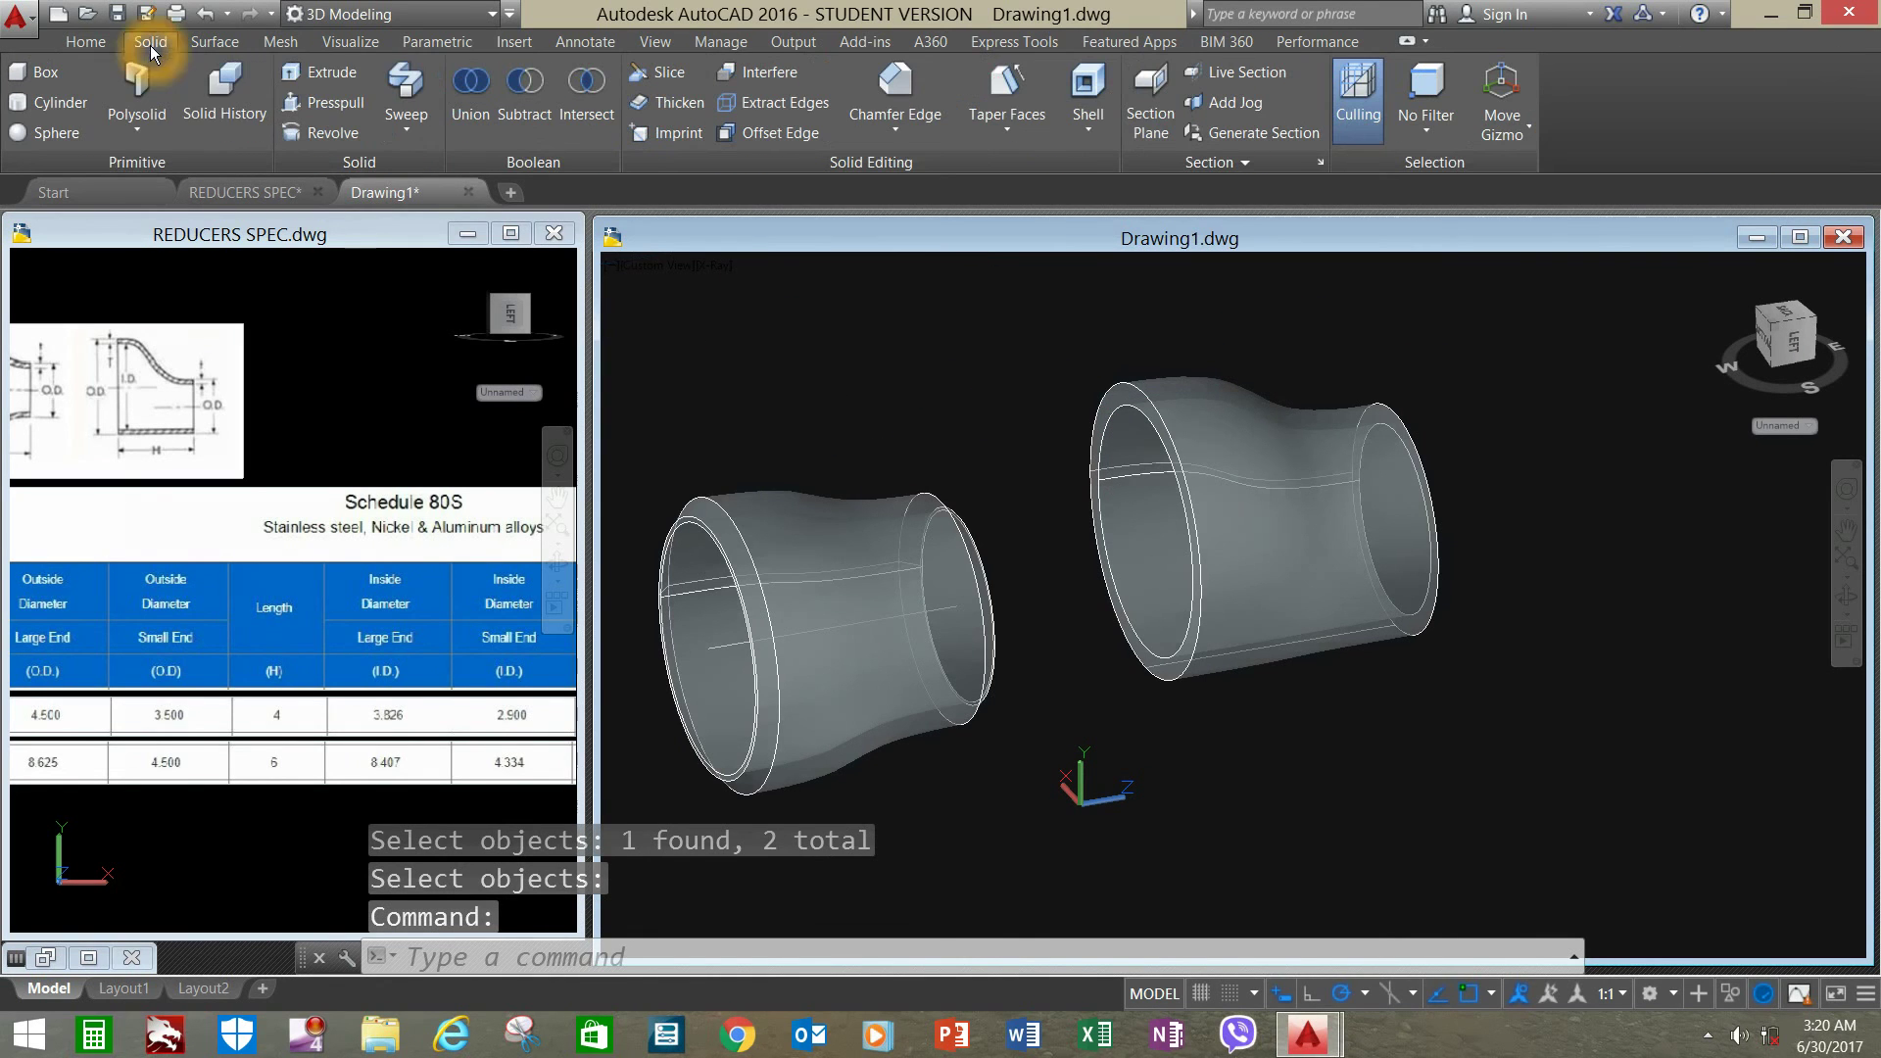
pyautogui.click(900, 83)
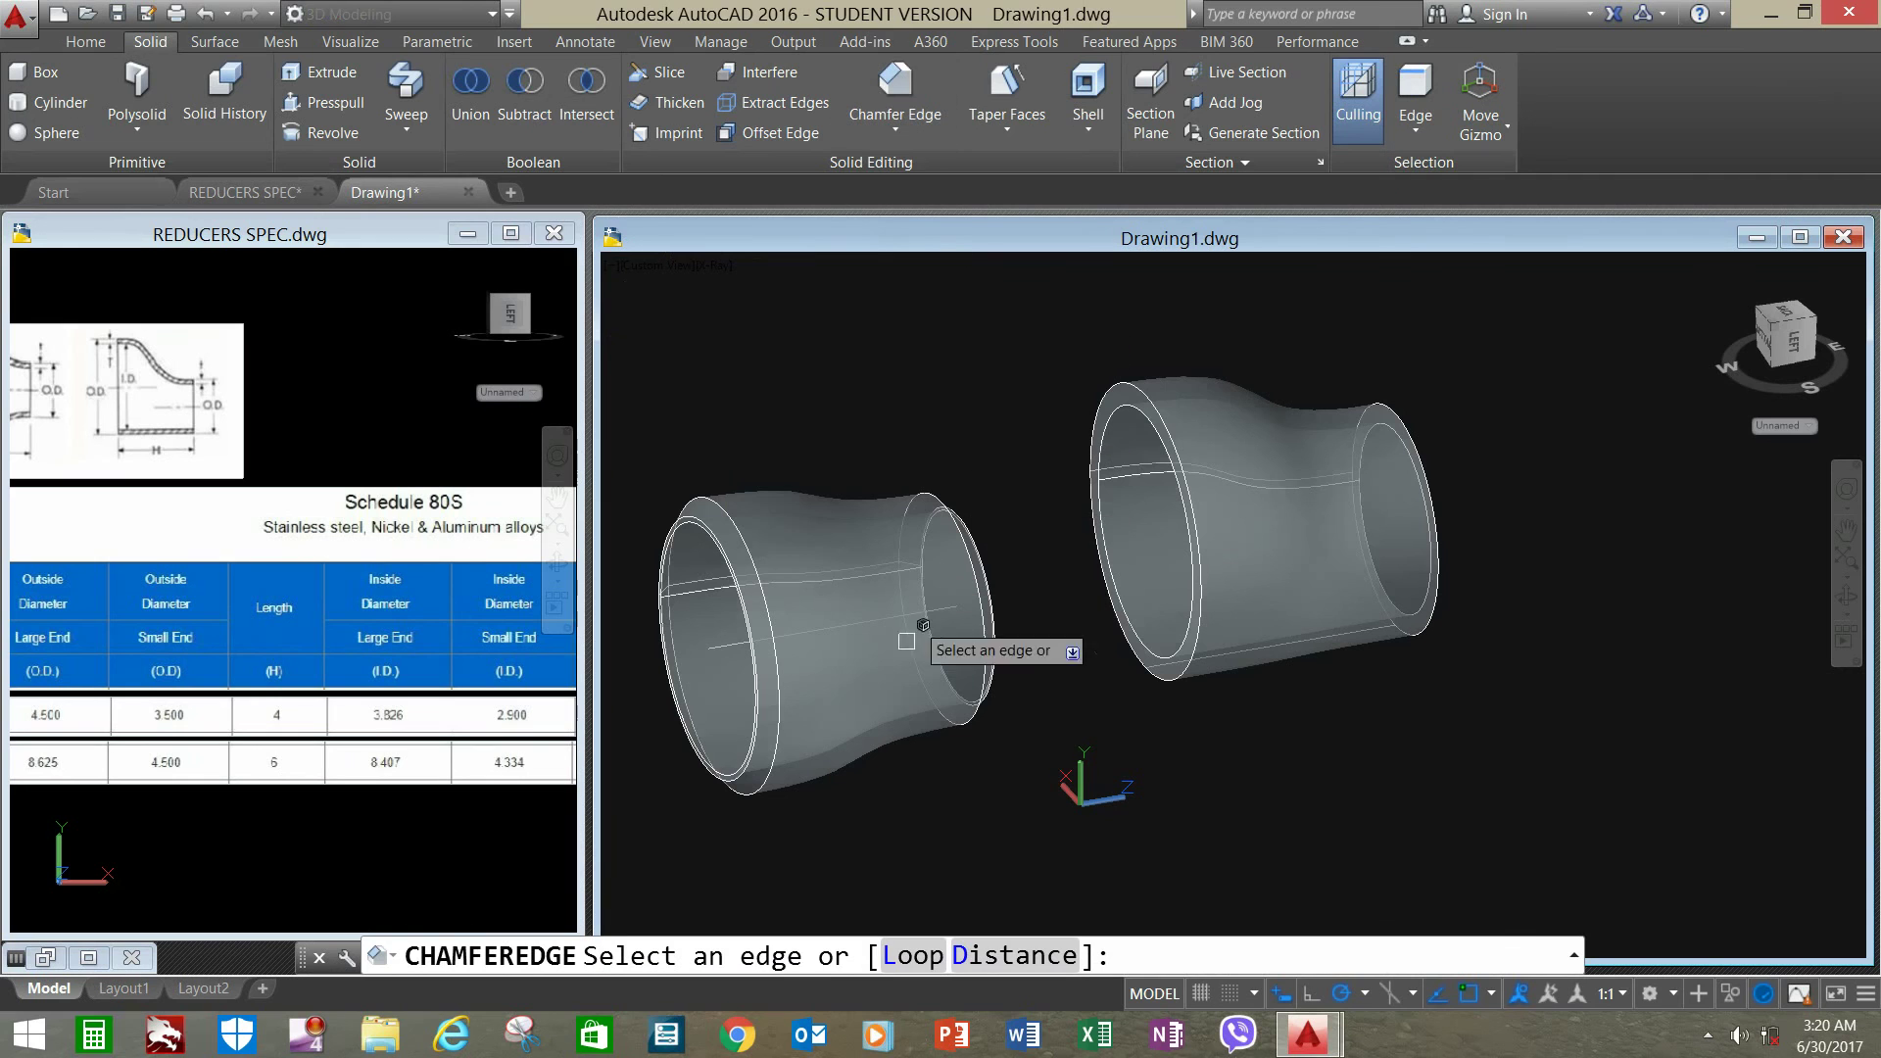
pyautogui.click(1012, 958)
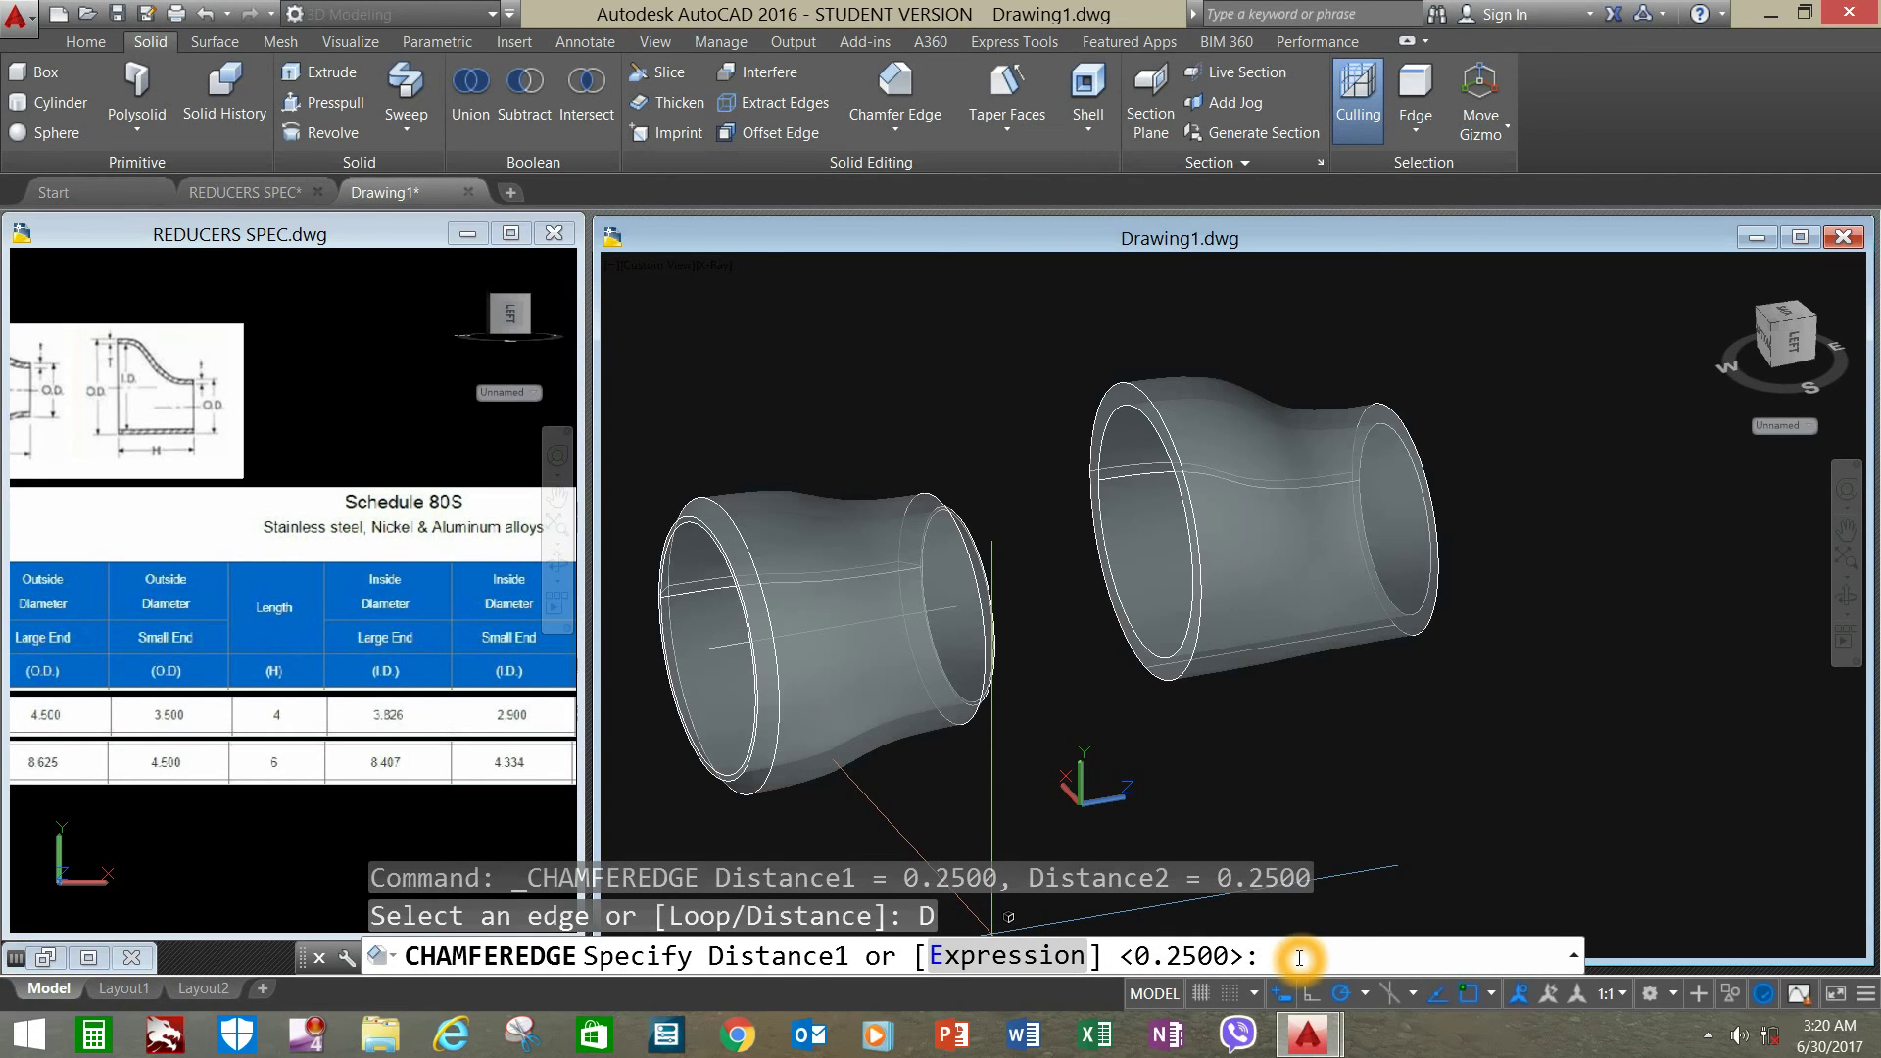
pyautogui.press('Return')
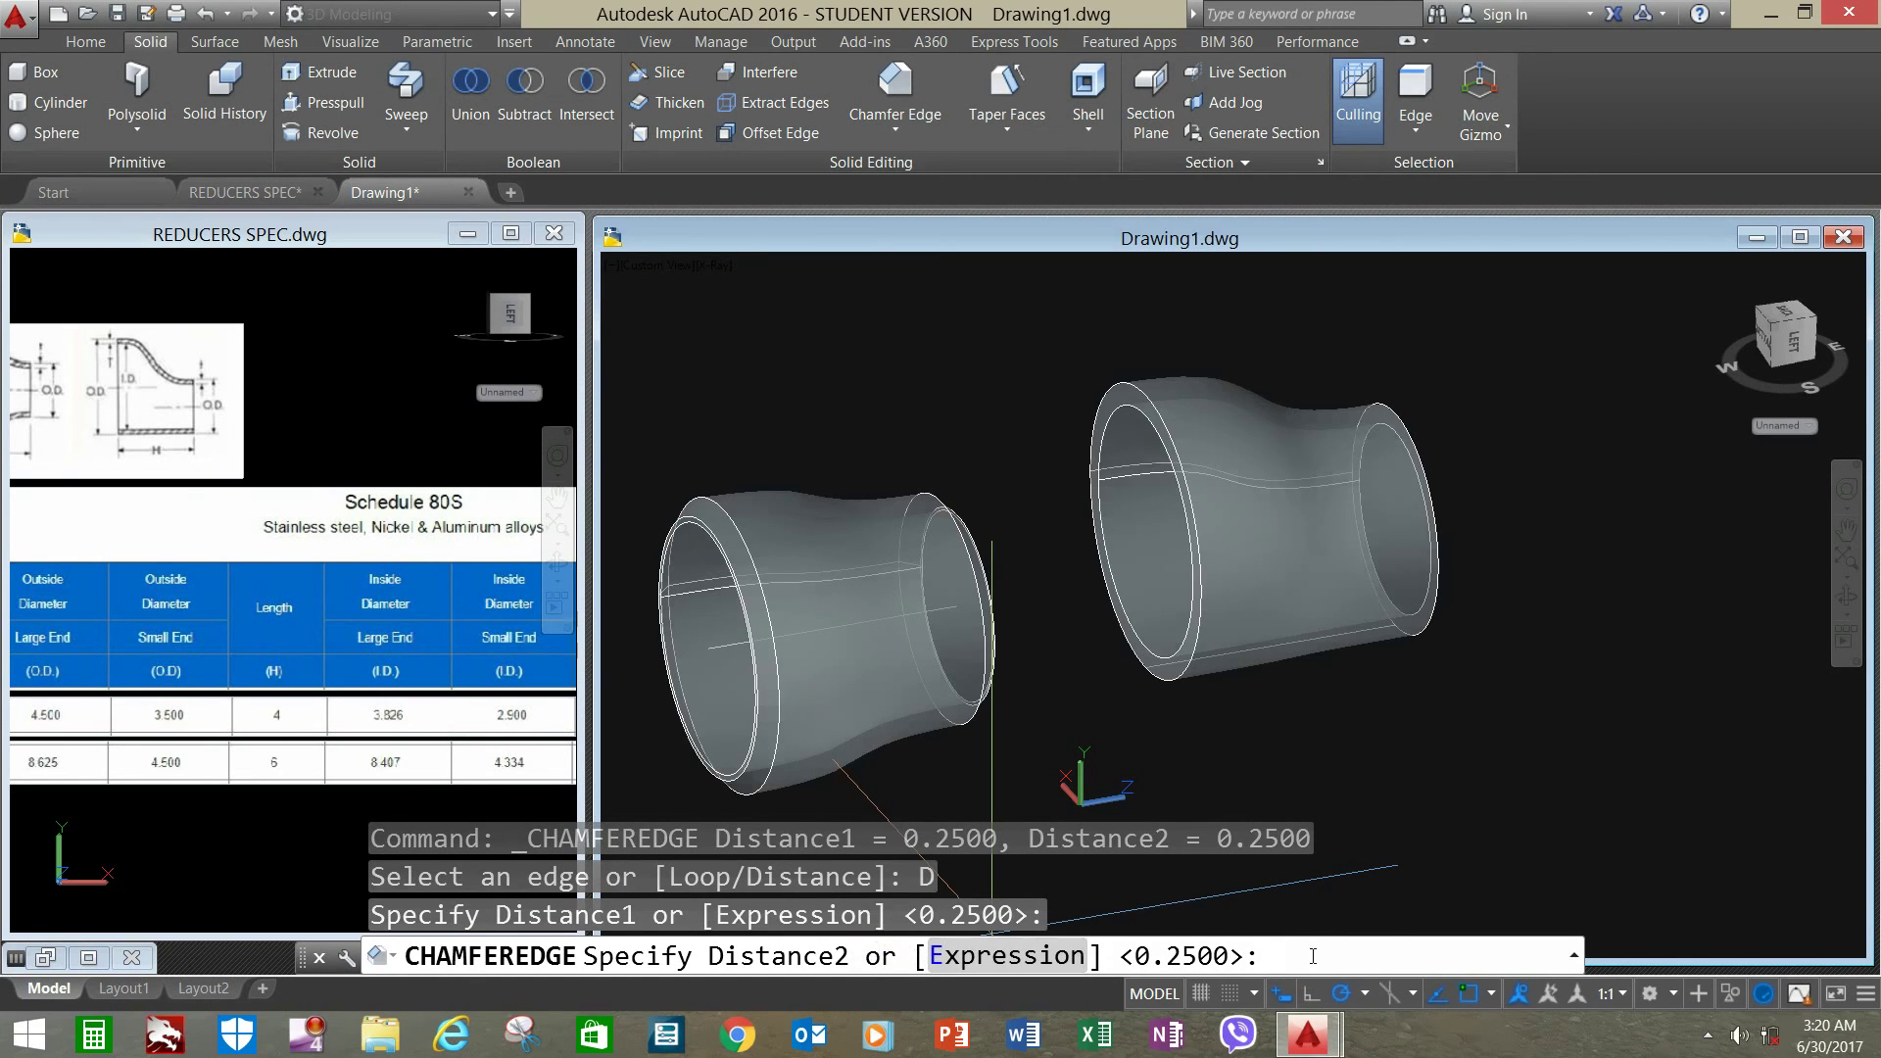
pyautogui.press('Return')
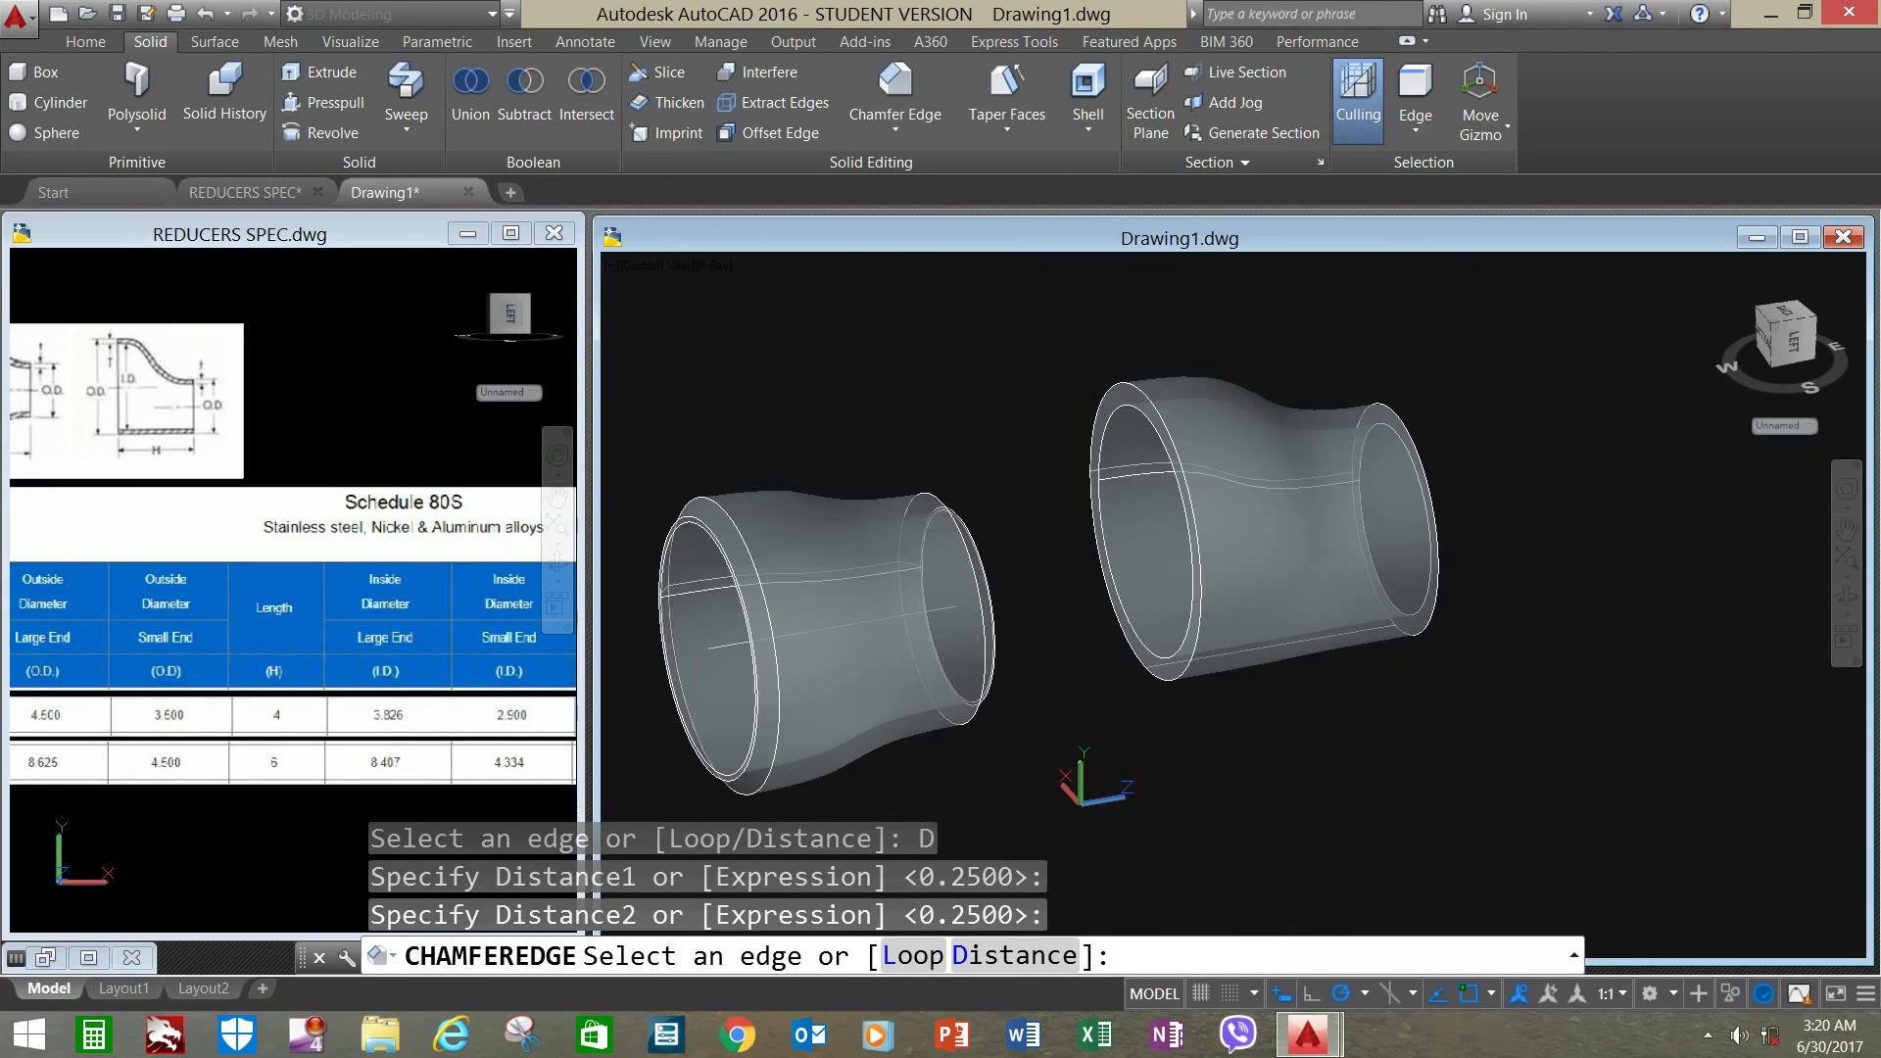
pyautogui.click(1150, 403)
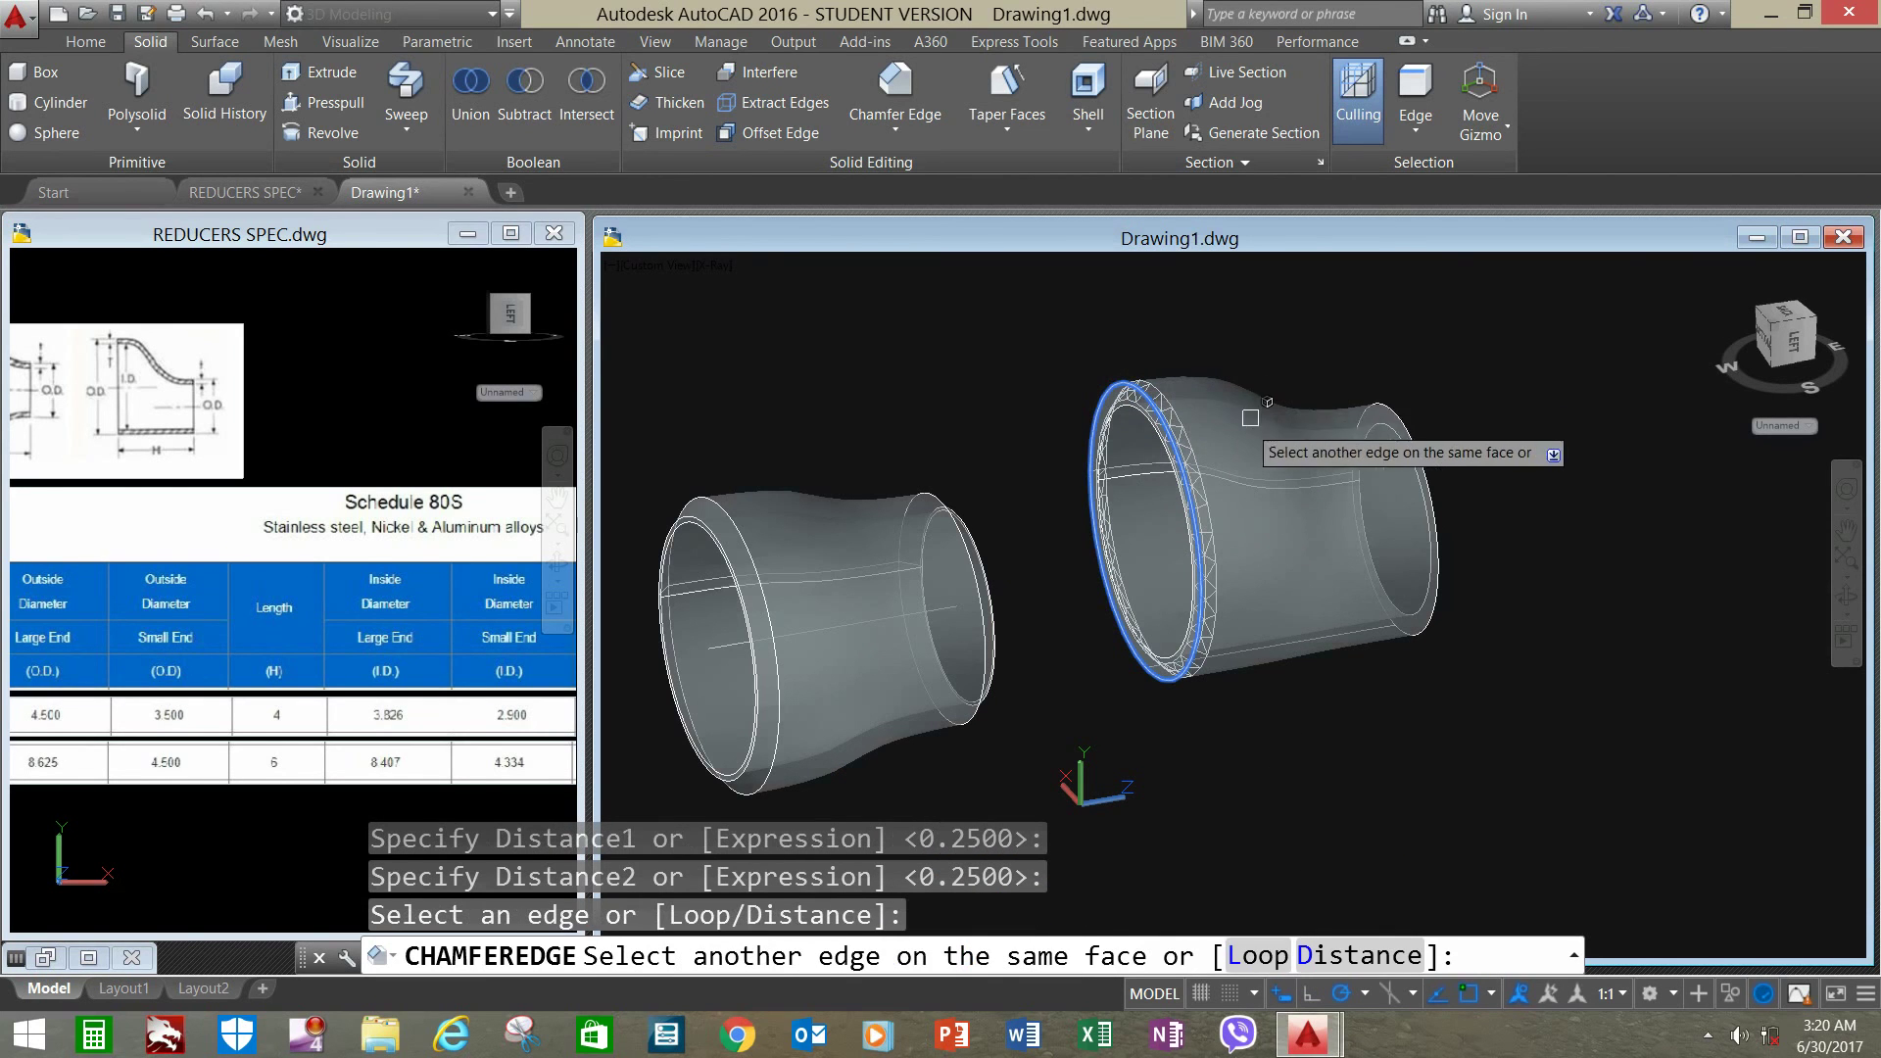
pyautogui.rightClick(1278, 328)
pyautogui.click(1316, 343)
pyautogui.rightClick(1314, 338)
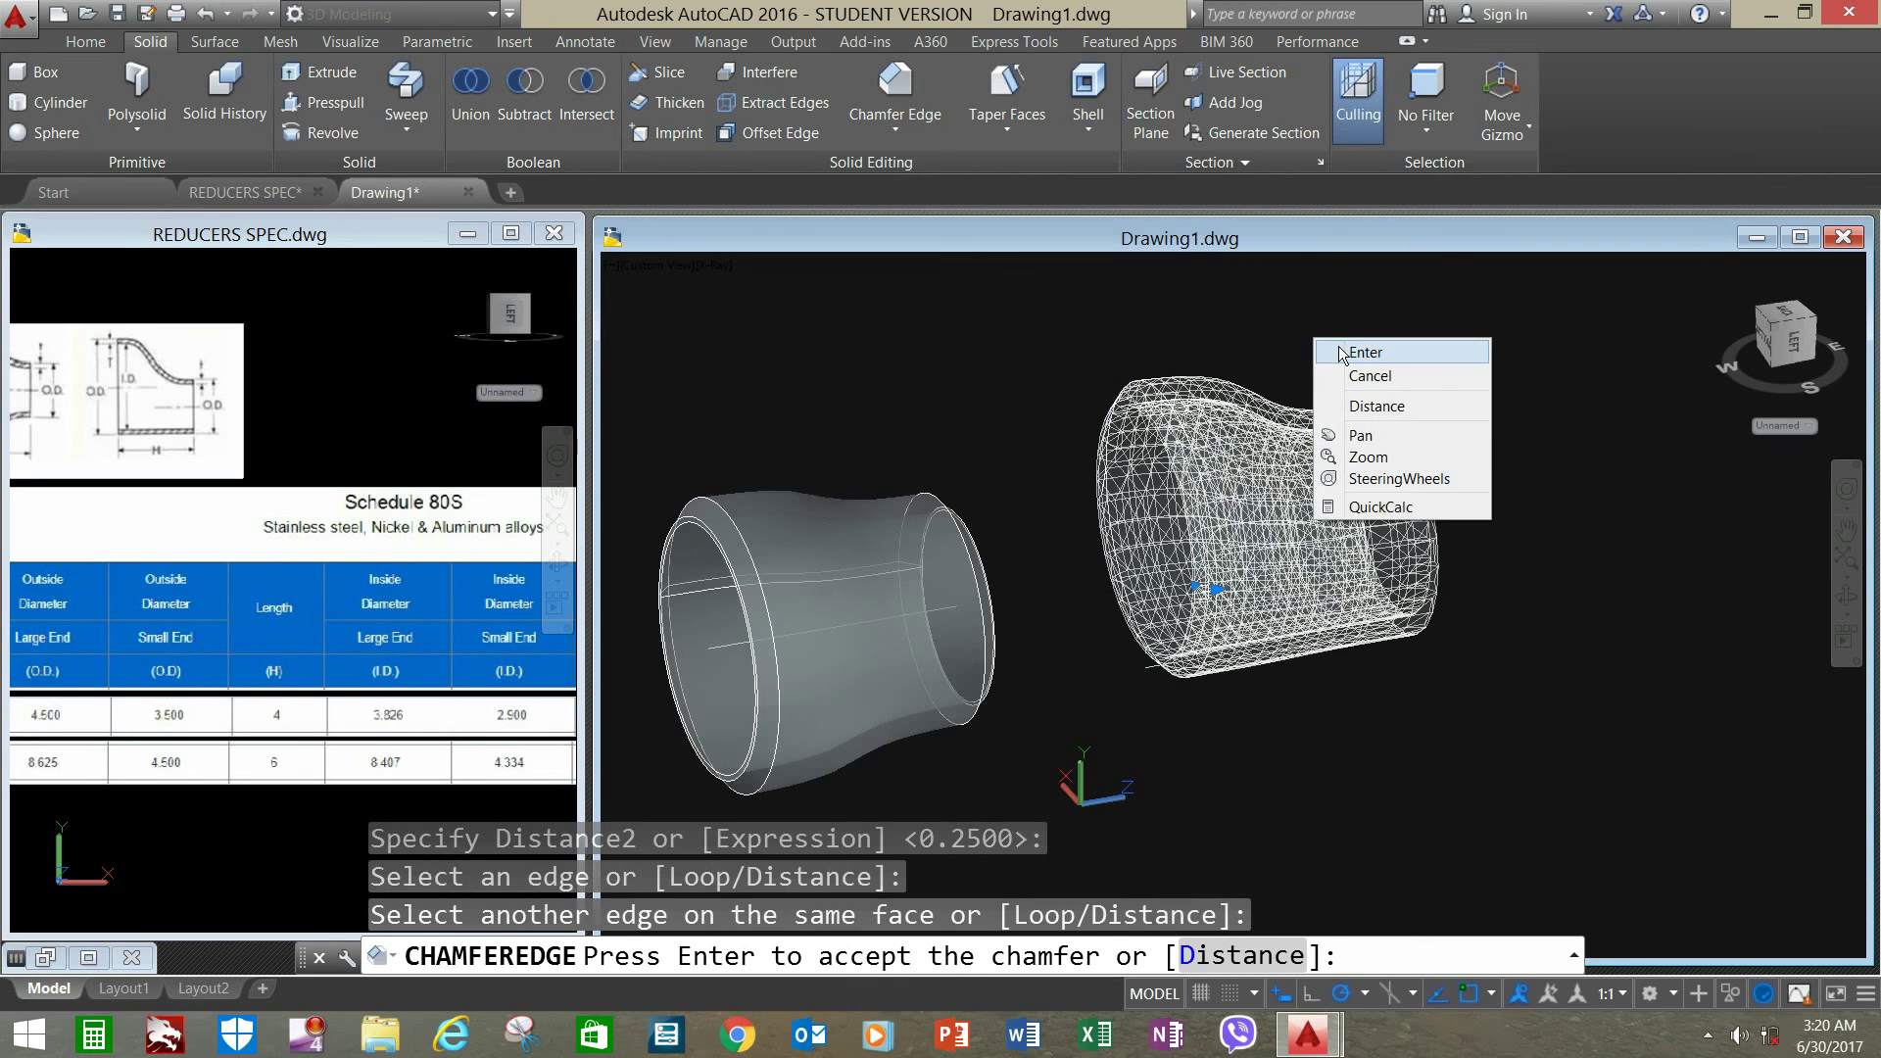
pyautogui.click(1342, 352)
# - Chamfer the outer edge of the eccentric reducer's small end with both distances at 0.25
pyautogui.keyDown('shift'); pyautogui.moveTo(1342, 347); pyautogui.dragTo(1239, 349, button='middle'); pyautogui.keyUp('shift')
pyautogui.rightClick(1233, 340)
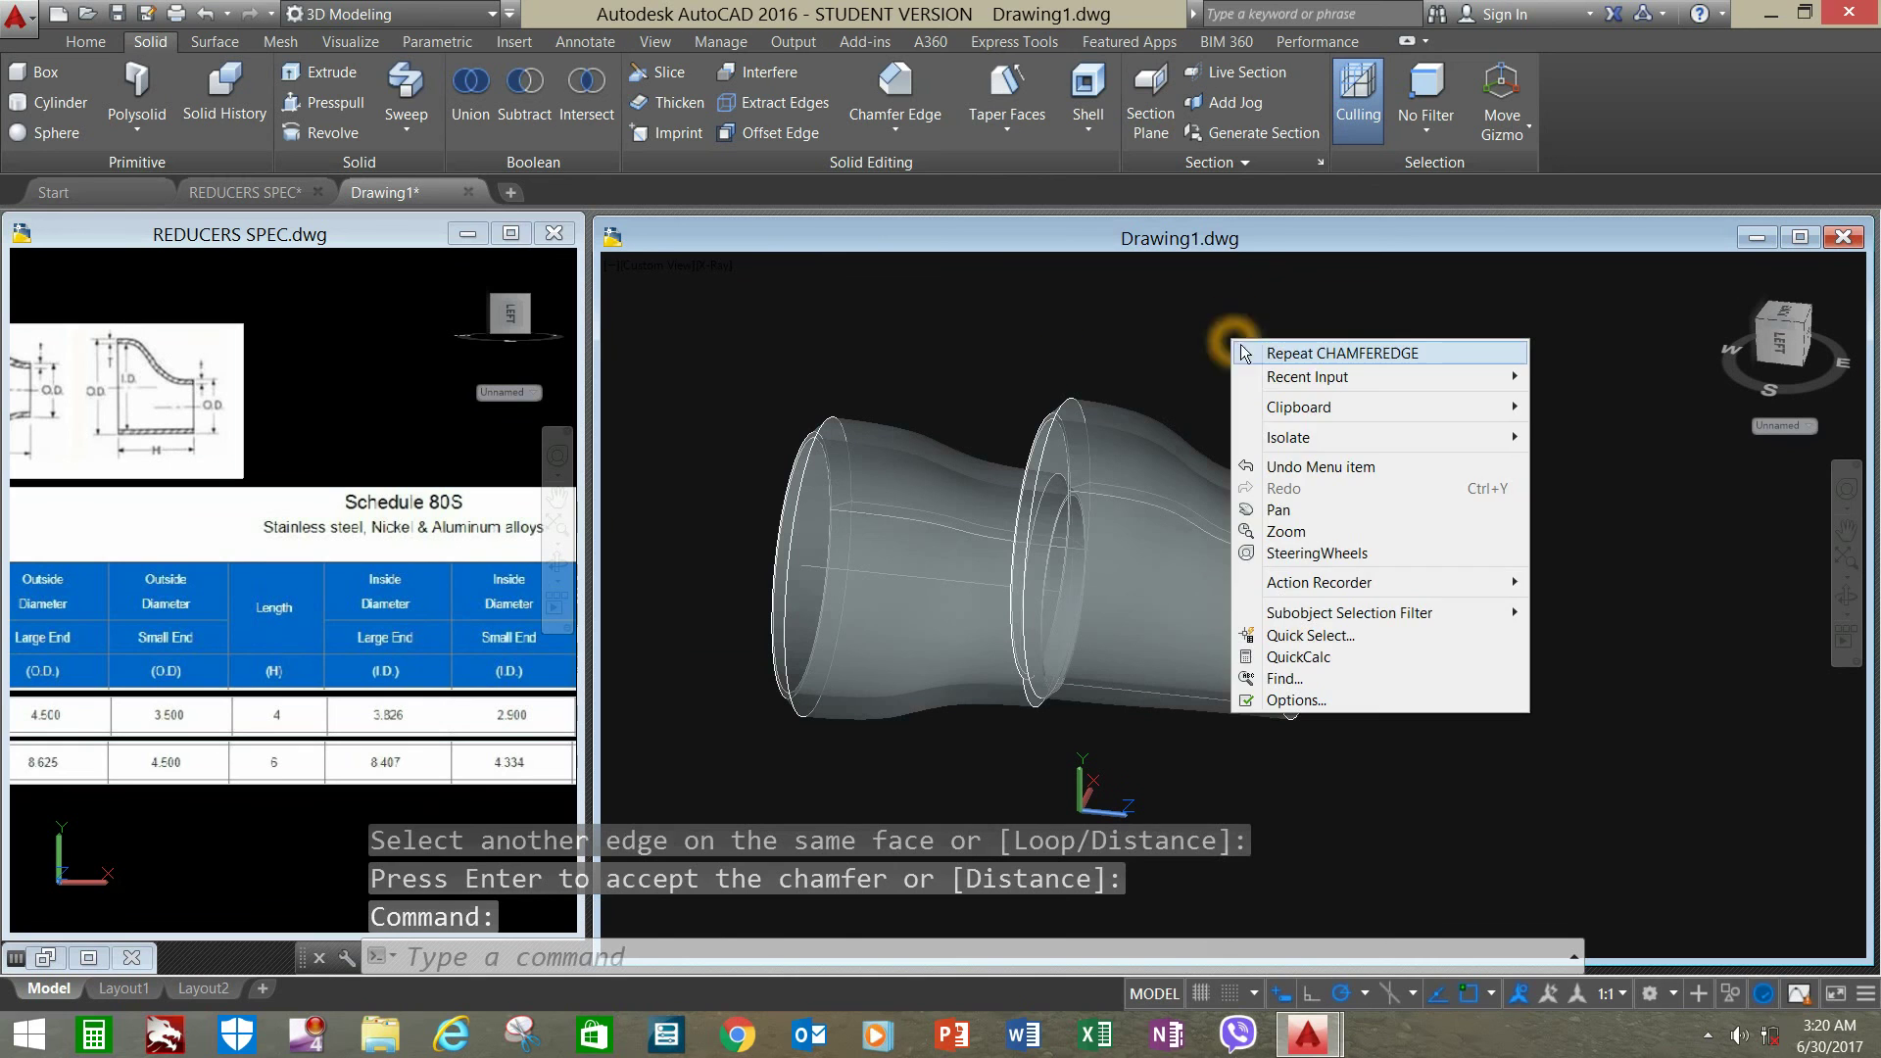
pyautogui.click(1276, 354)
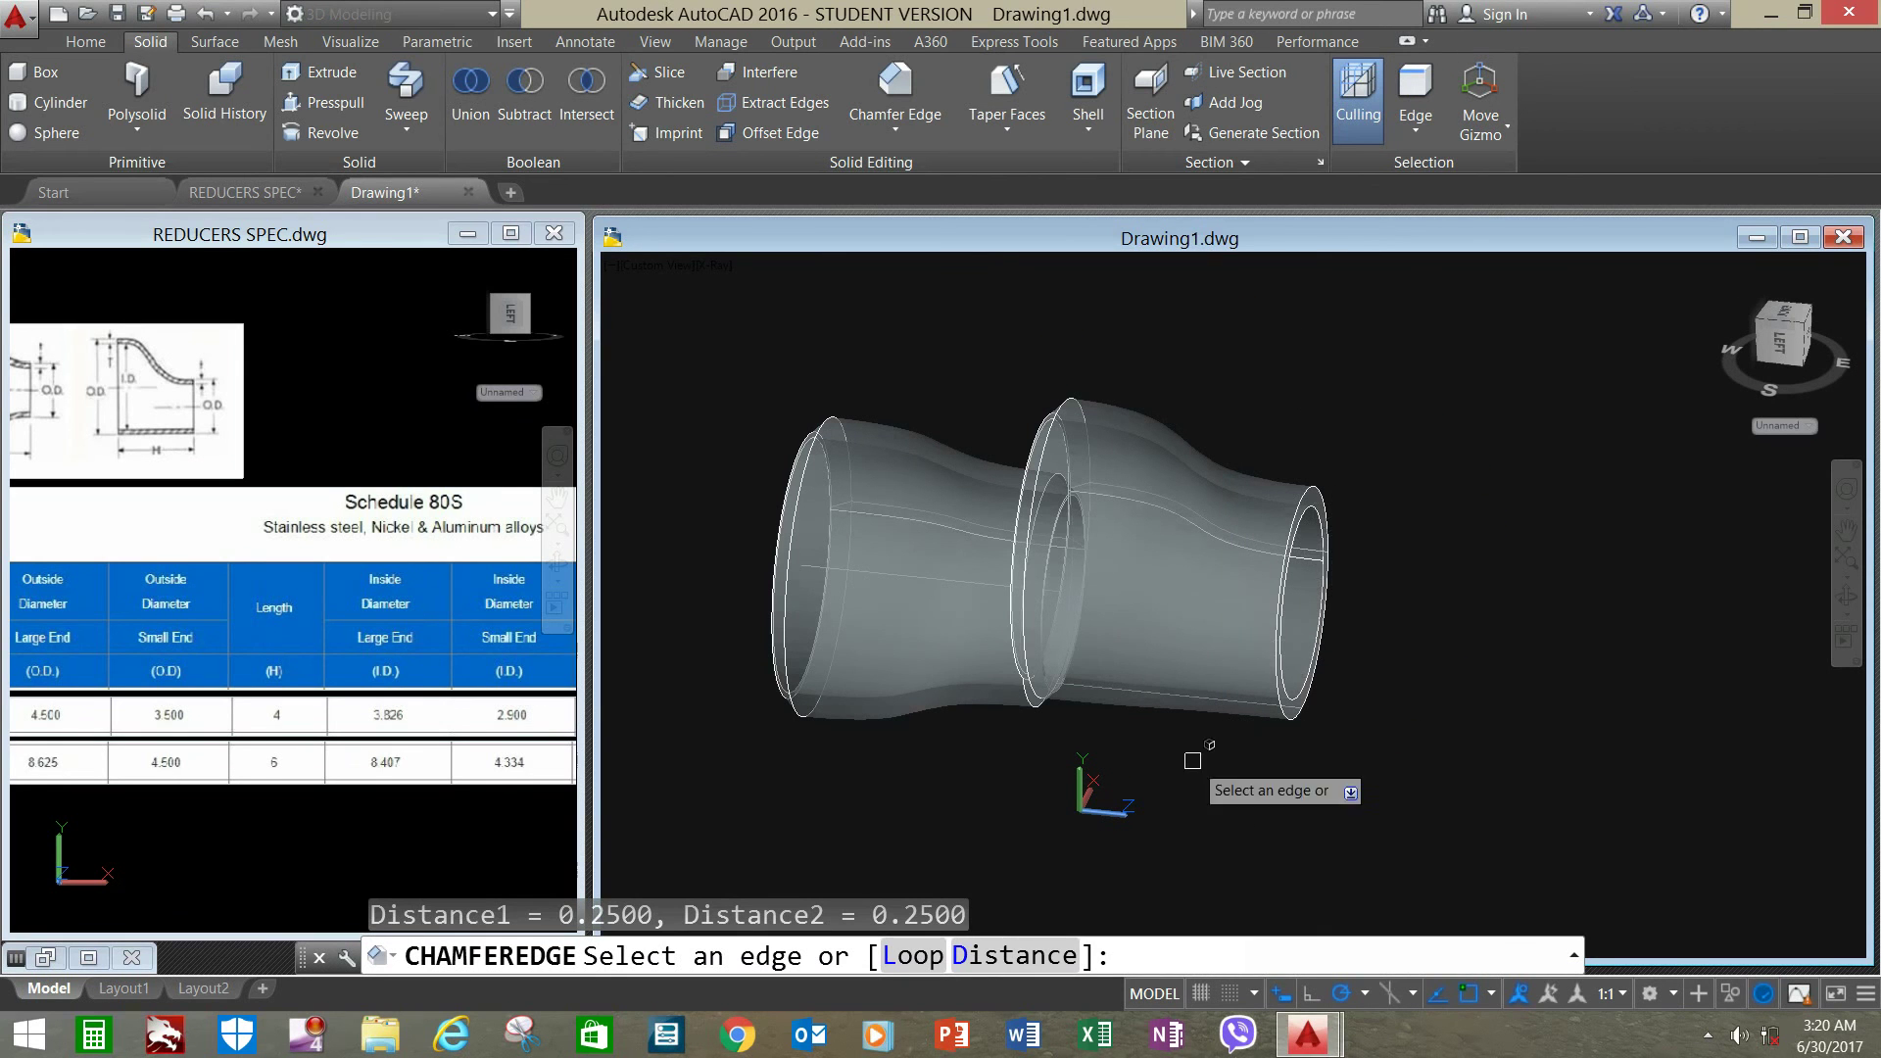
pyautogui.click(994, 950)
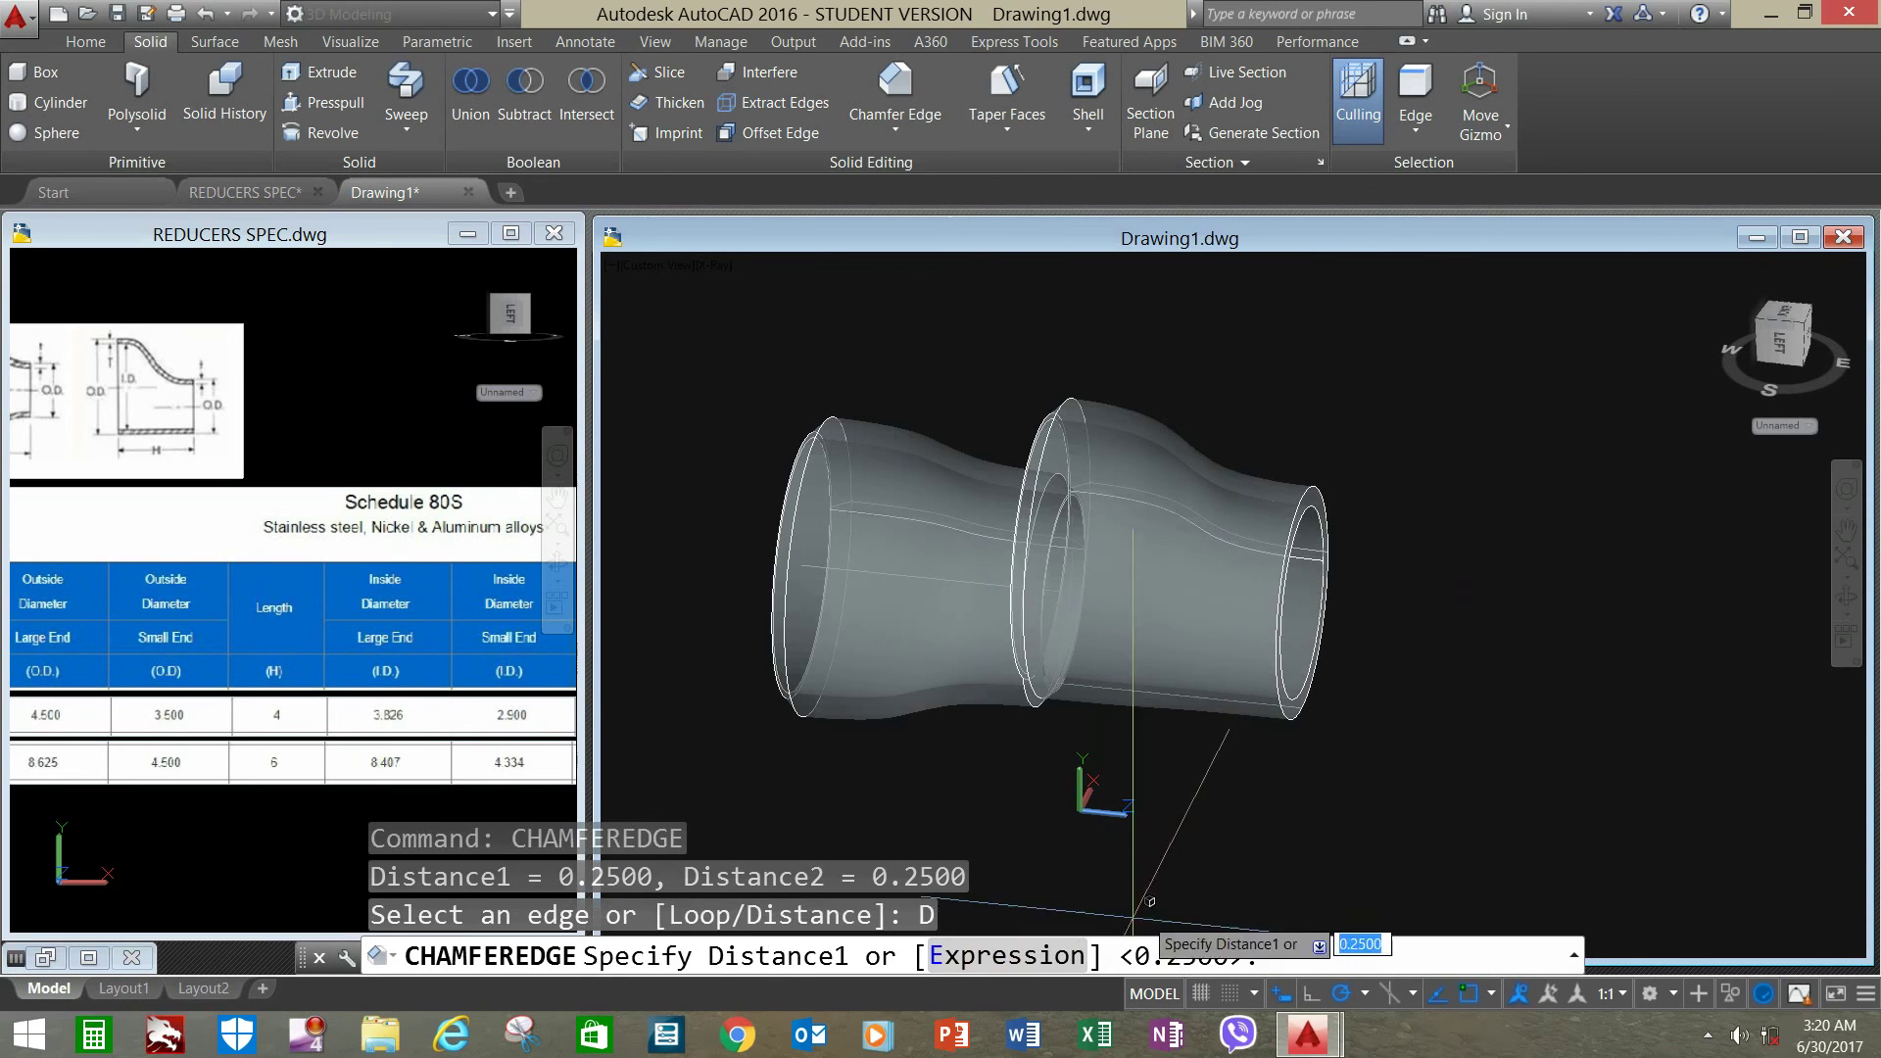
pyautogui.press('Return')
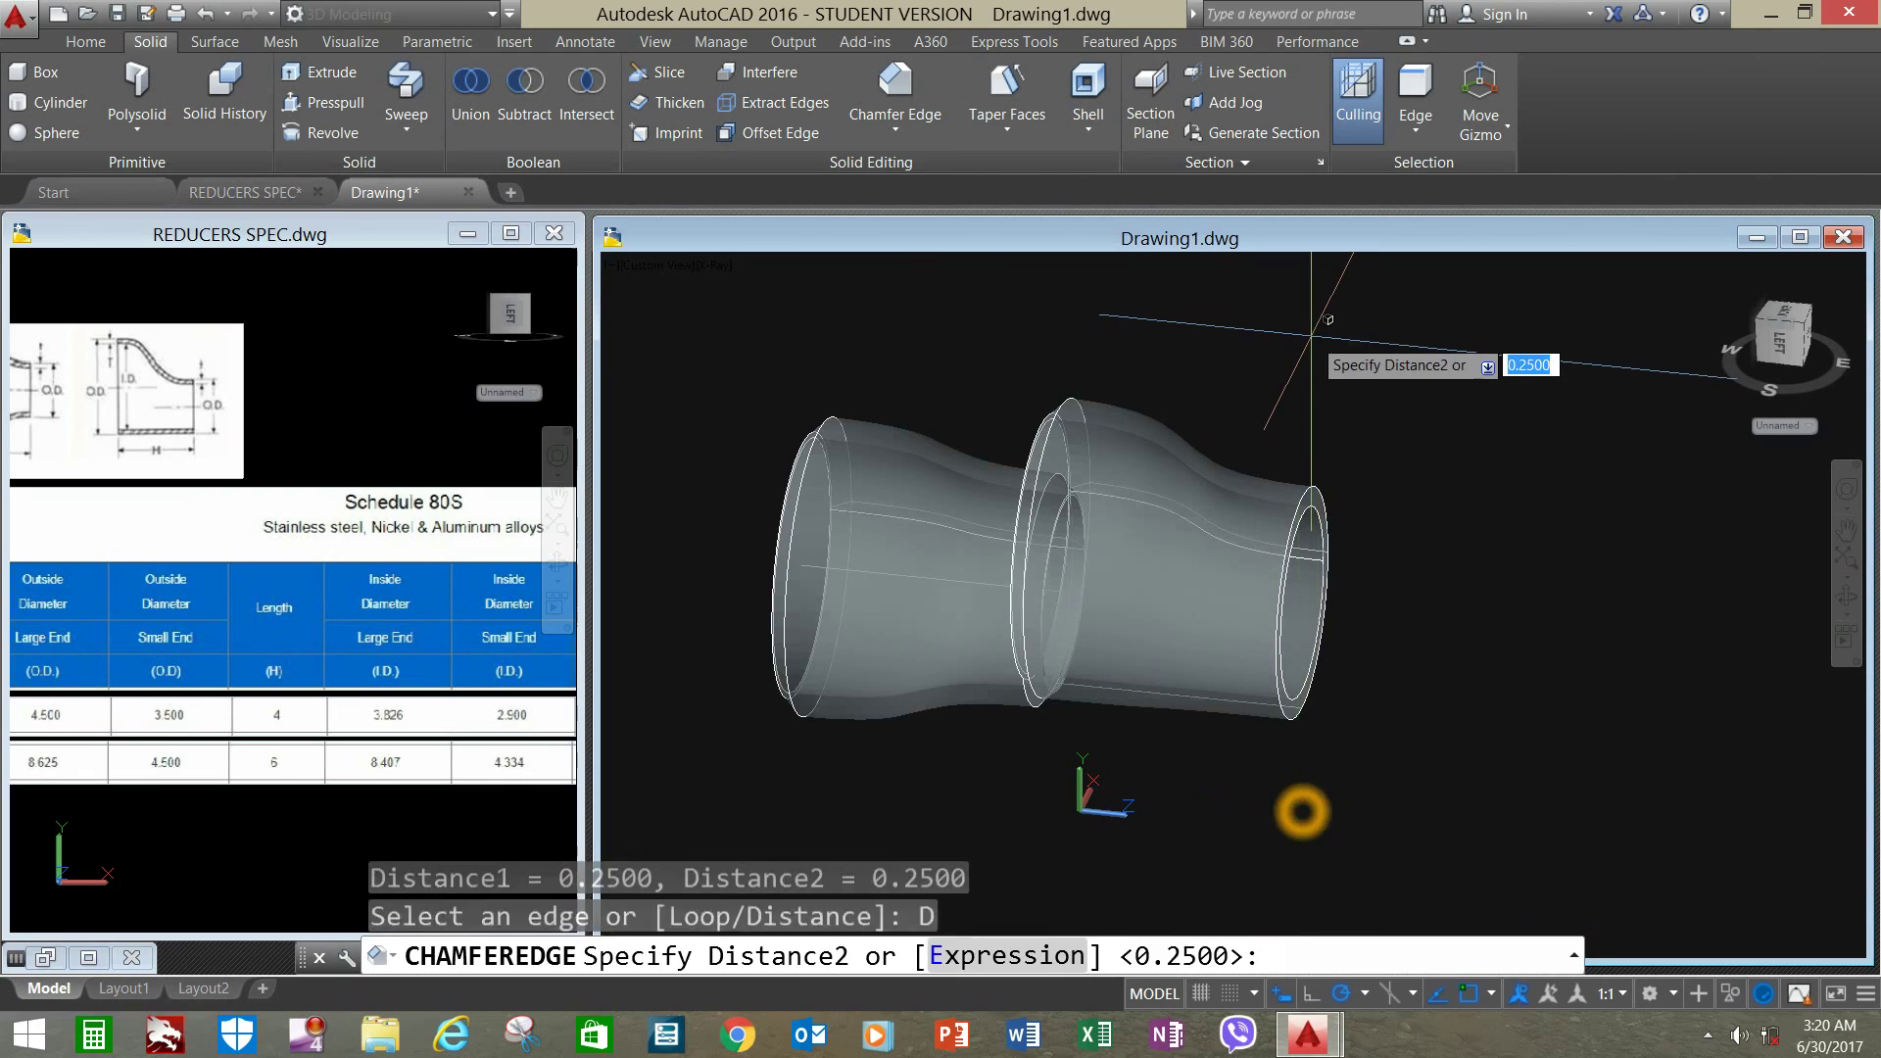
pyautogui.press('Return')
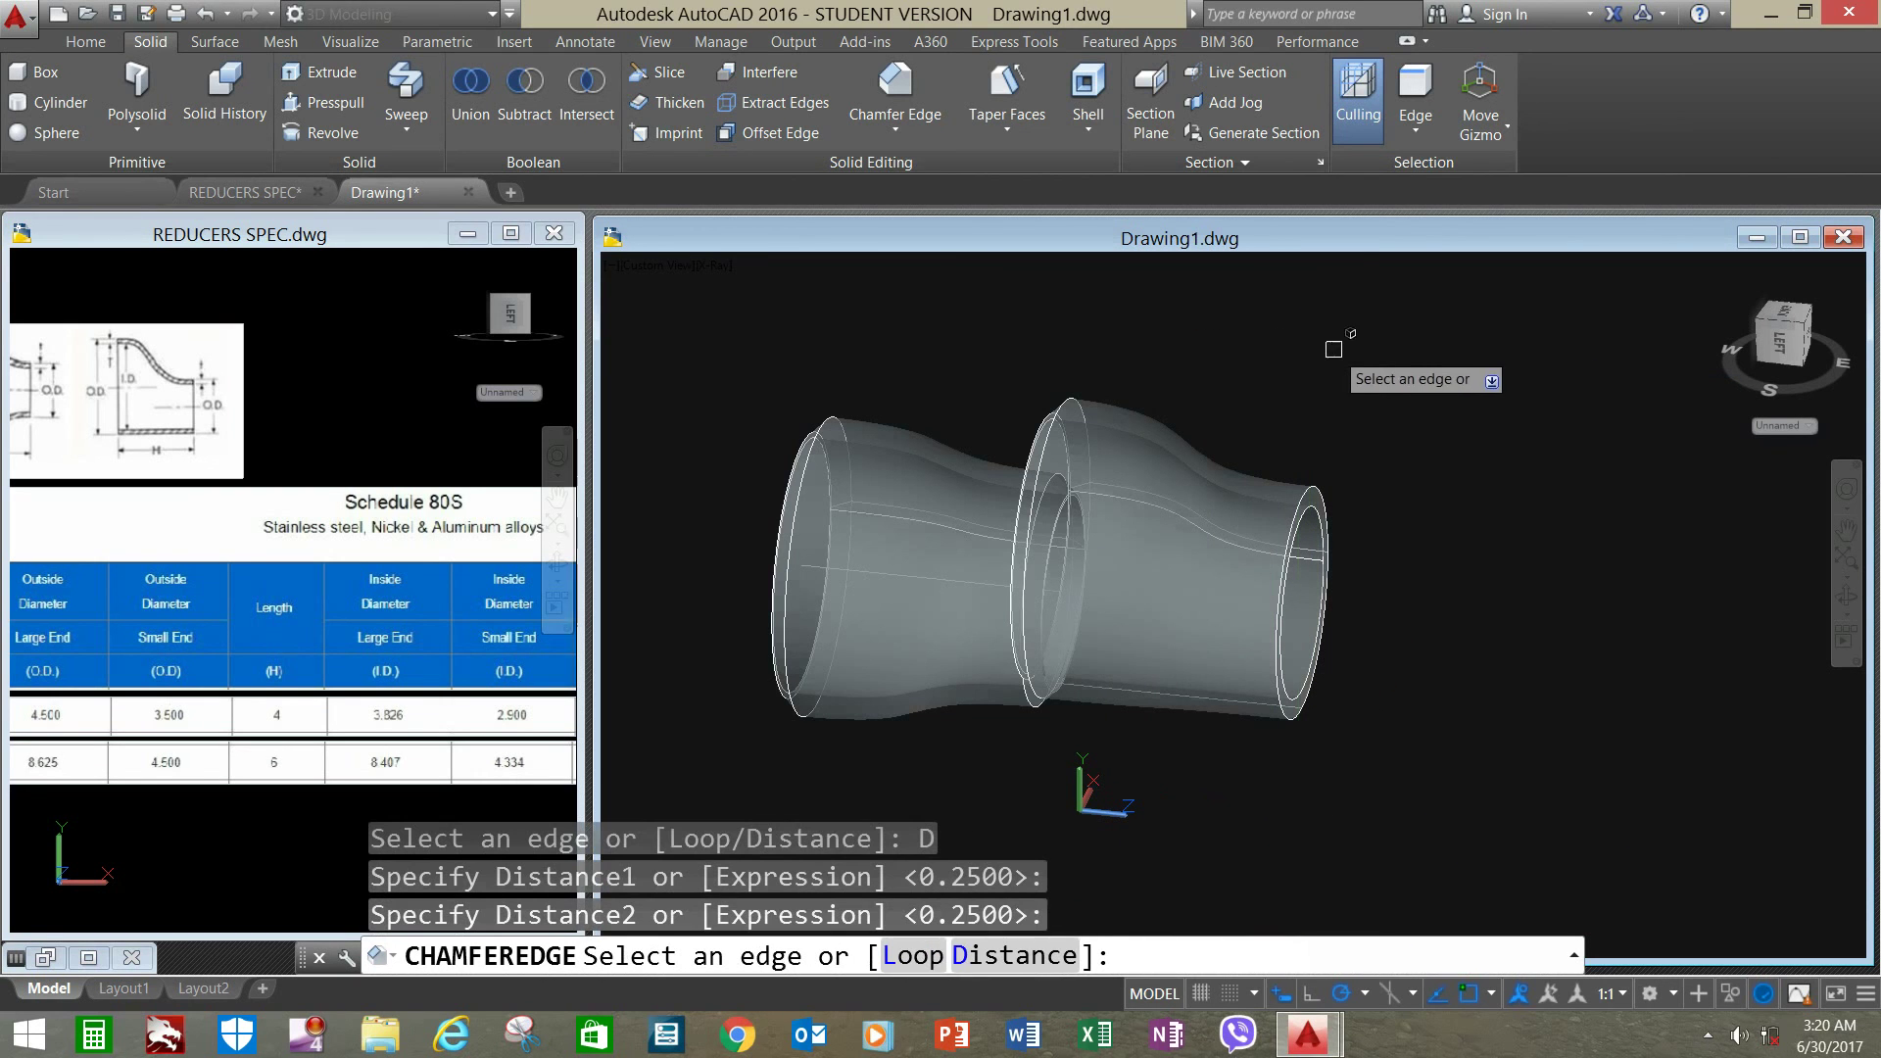
pyautogui.click(1320, 490)
pyautogui.rightClick(1335, 357)
pyautogui.click(1365, 372)
pyautogui.rightClick(1371, 364)
pyautogui.click(1425, 378)
pyautogui.moveTo(1377, 372)
pyautogui.keyDown('shift'); pyautogui.mouseDown(button='middle')
pyautogui.moveTo(1358, 352)
pyautogui.moveTo(1373, 356)
pyautogui.mouseUp(button='middle'); pyautogui.keyUp('shift')
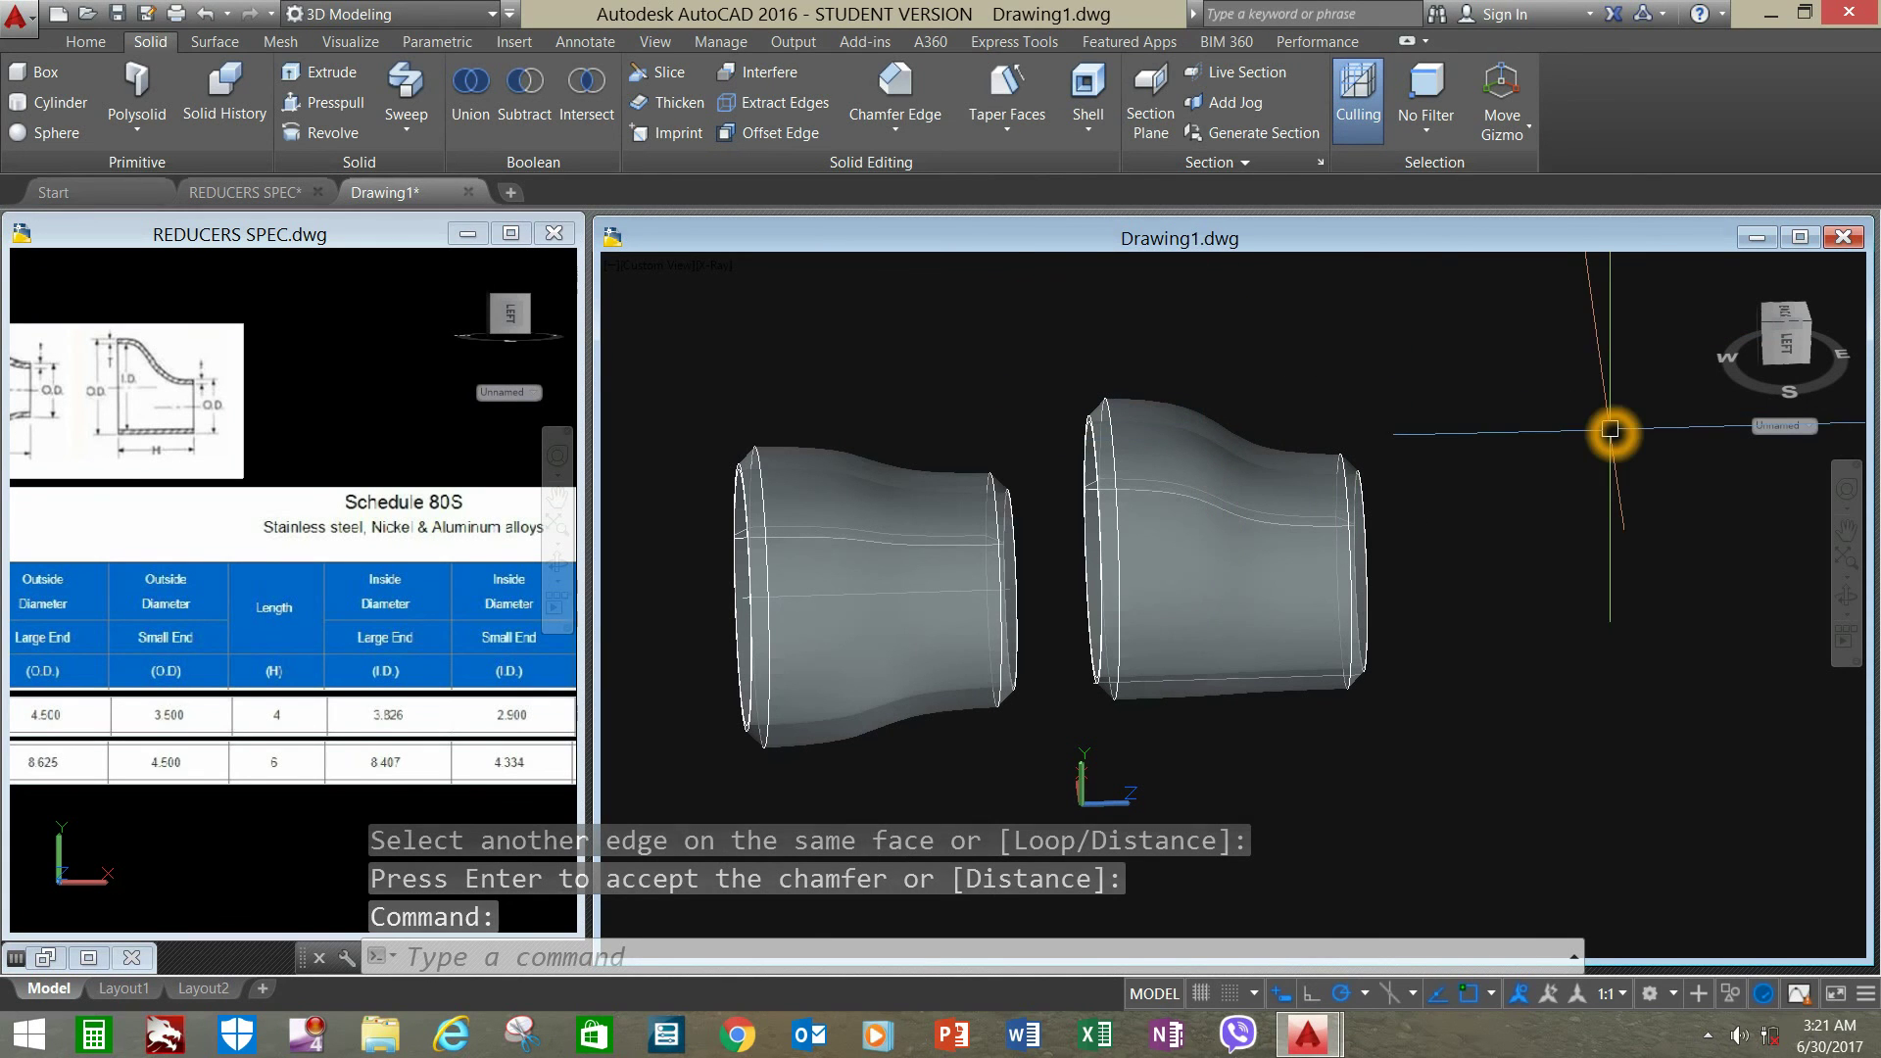
# - Show both reducers in the SW Isometric view with the Shaded visual style
pyautogui.click(650, 270)
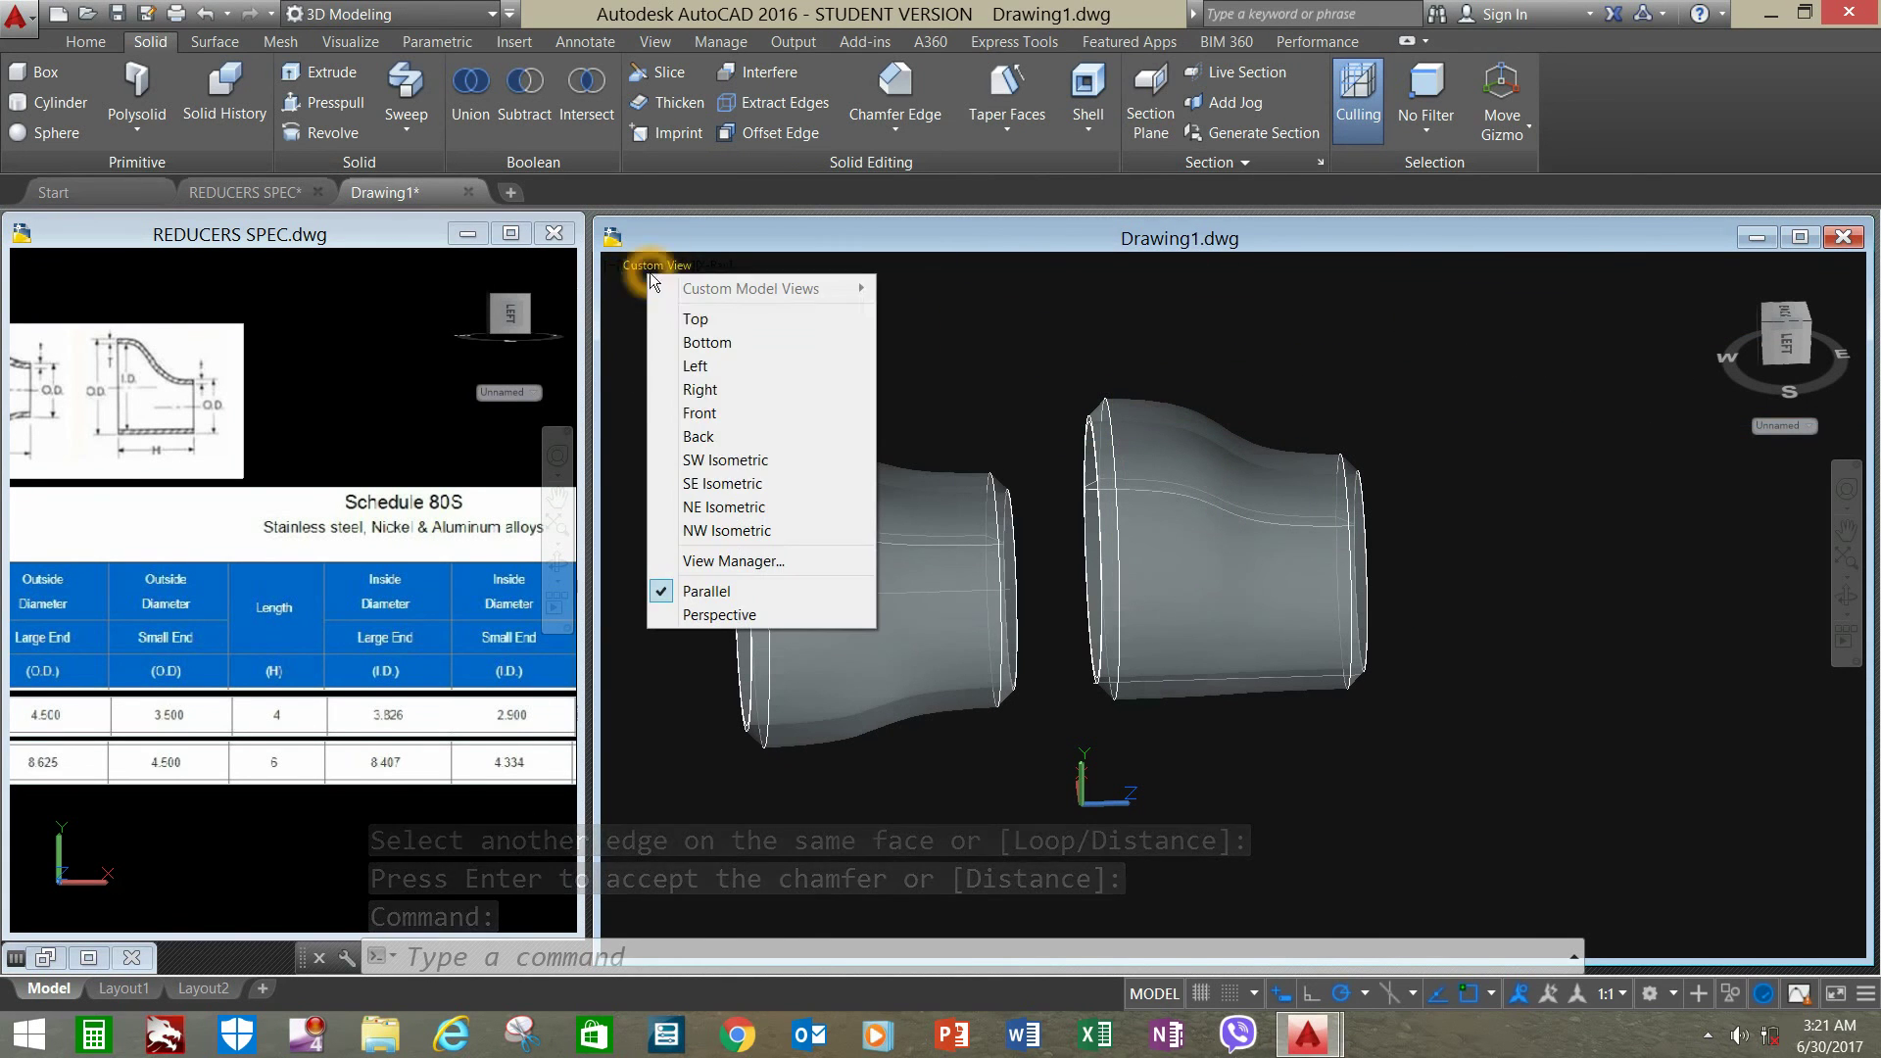
pyautogui.click(693, 460)
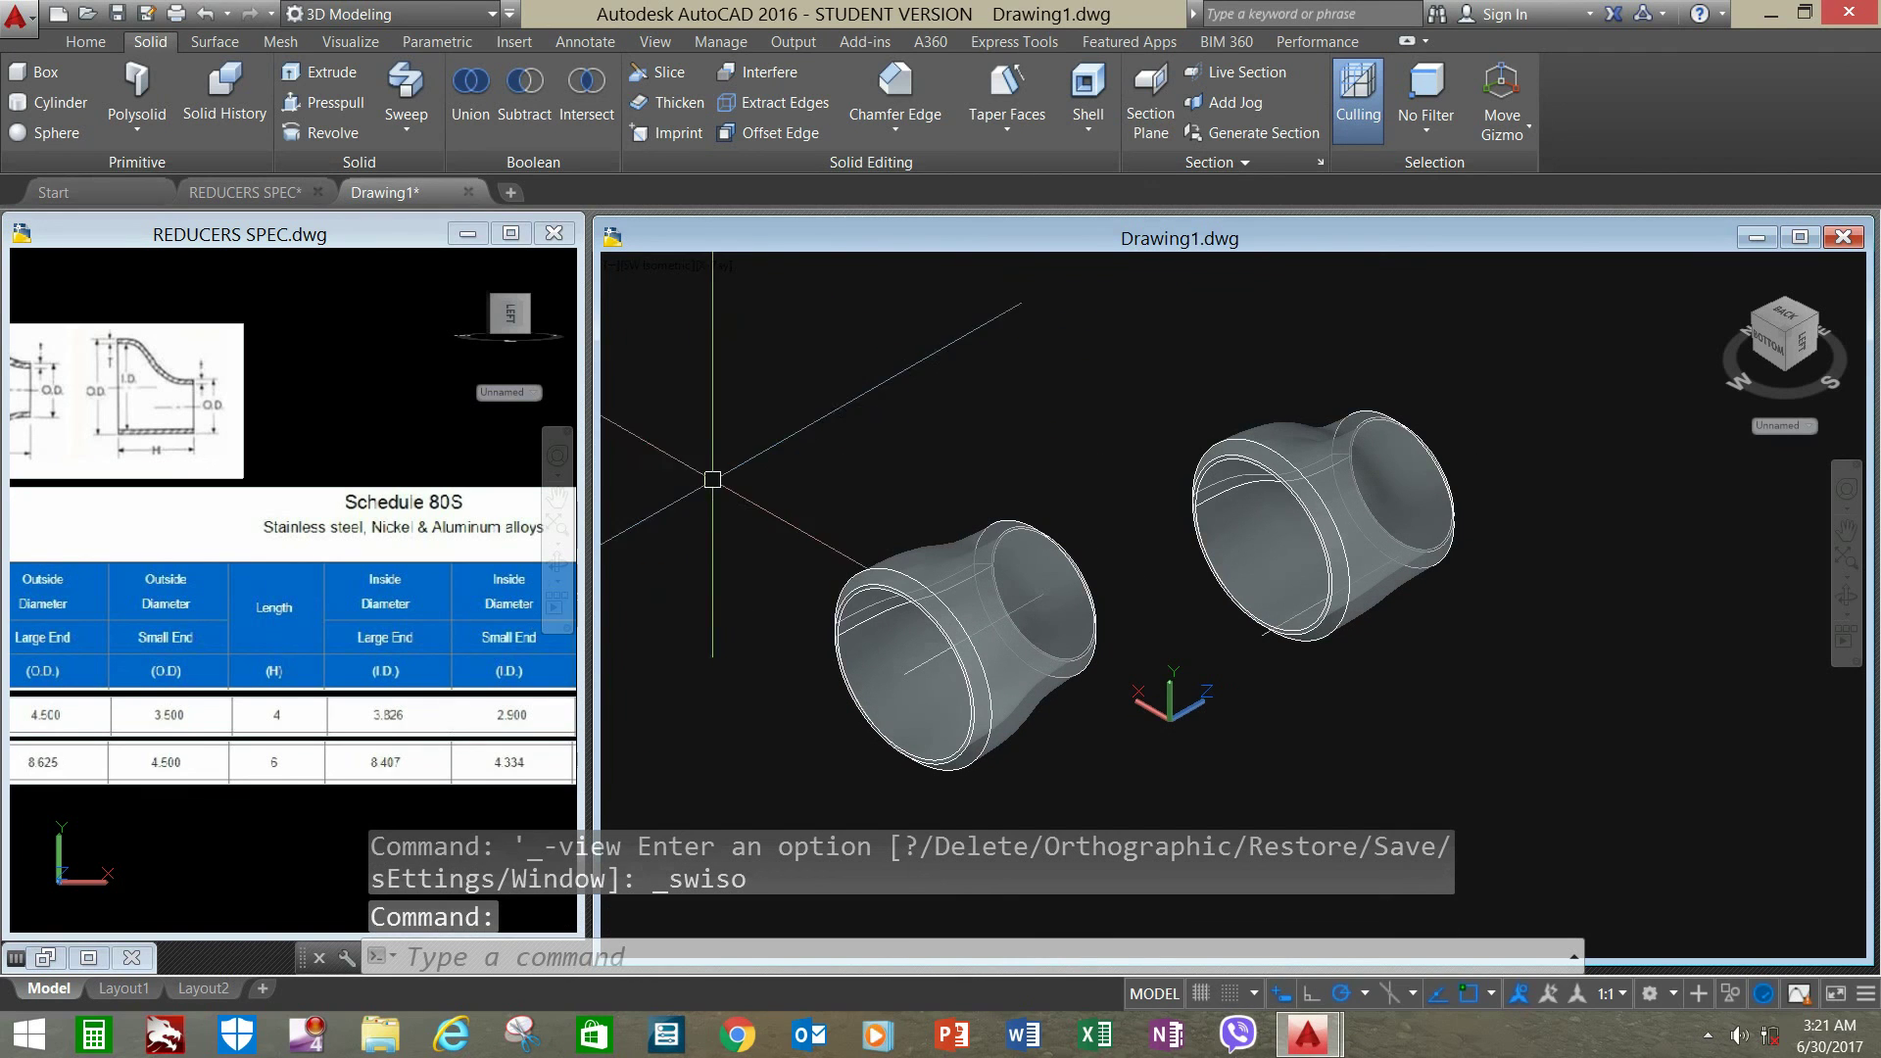
pyautogui.click(726, 269)
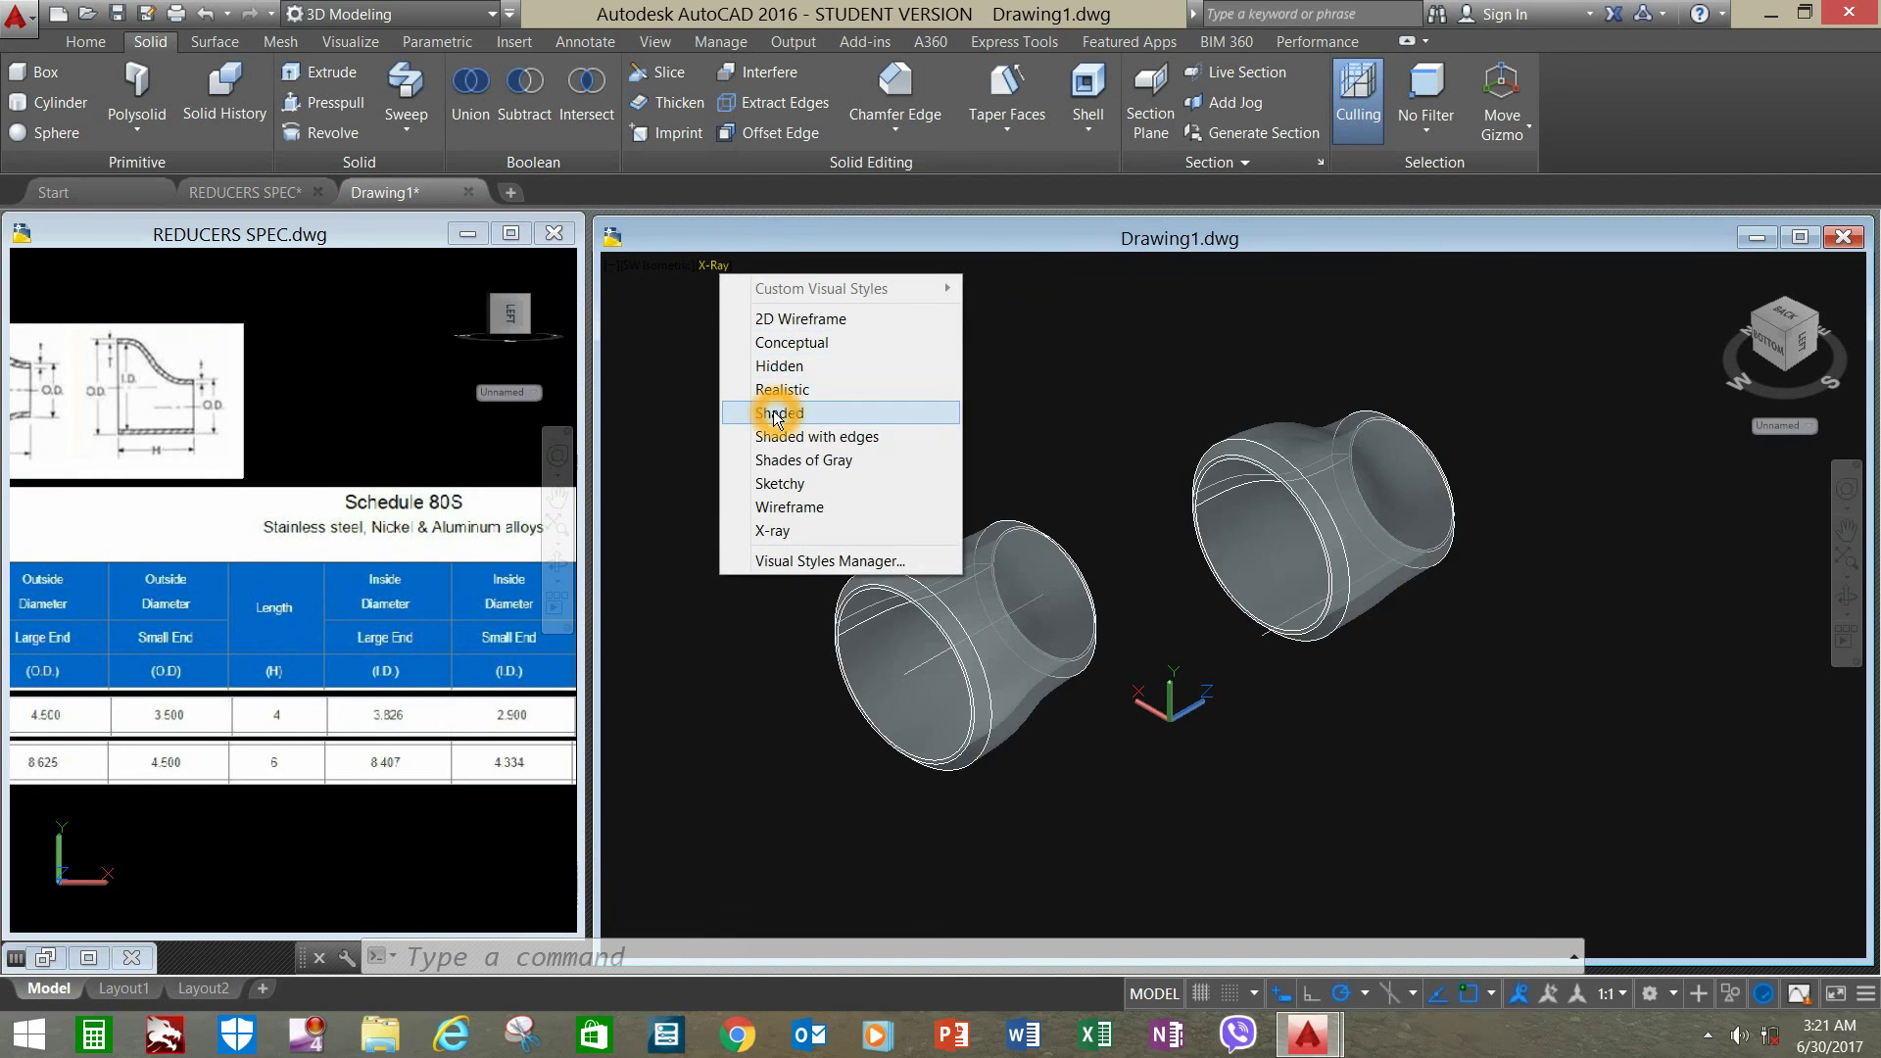
pyautogui.click(777, 415)
# - Move the concentric reducer away from its construction centre line and erase that line
pyautogui.moveTo(999, 431)
pyautogui.keyDown('shift'); pyautogui.mouseDown(button='middle')
pyautogui.moveTo(973, 370)
pyautogui.moveTo(835, 366)
pyautogui.moveTo(899, 369)
pyautogui.mouseUp(button='middle'); pyautogui.keyUp('shift')
pyautogui.click(998, 524)
pyautogui.rightClick(925, 397)
pyautogui.click(980, 545)
pyautogui.click(992, 470)
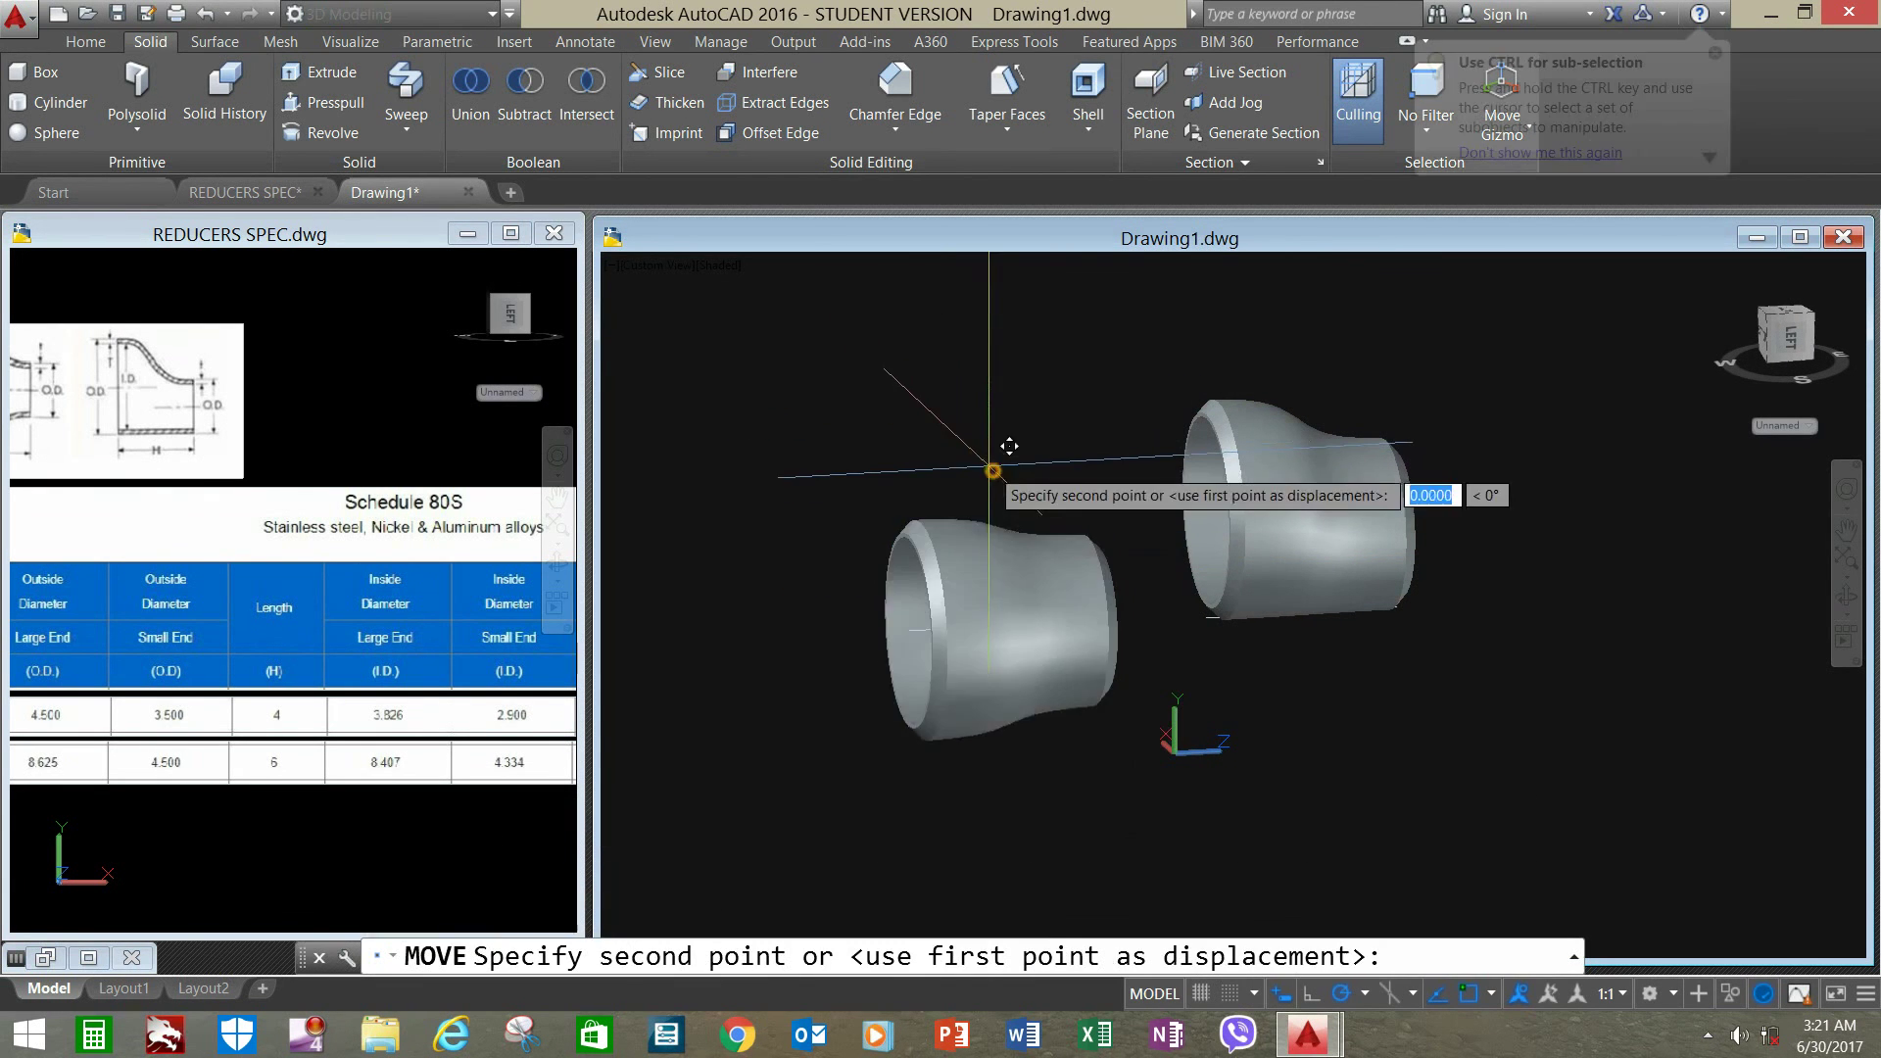
pyautogui.click(840, 285)
pyautogui.click(1027, 618)
pyautogui.press('Delete')
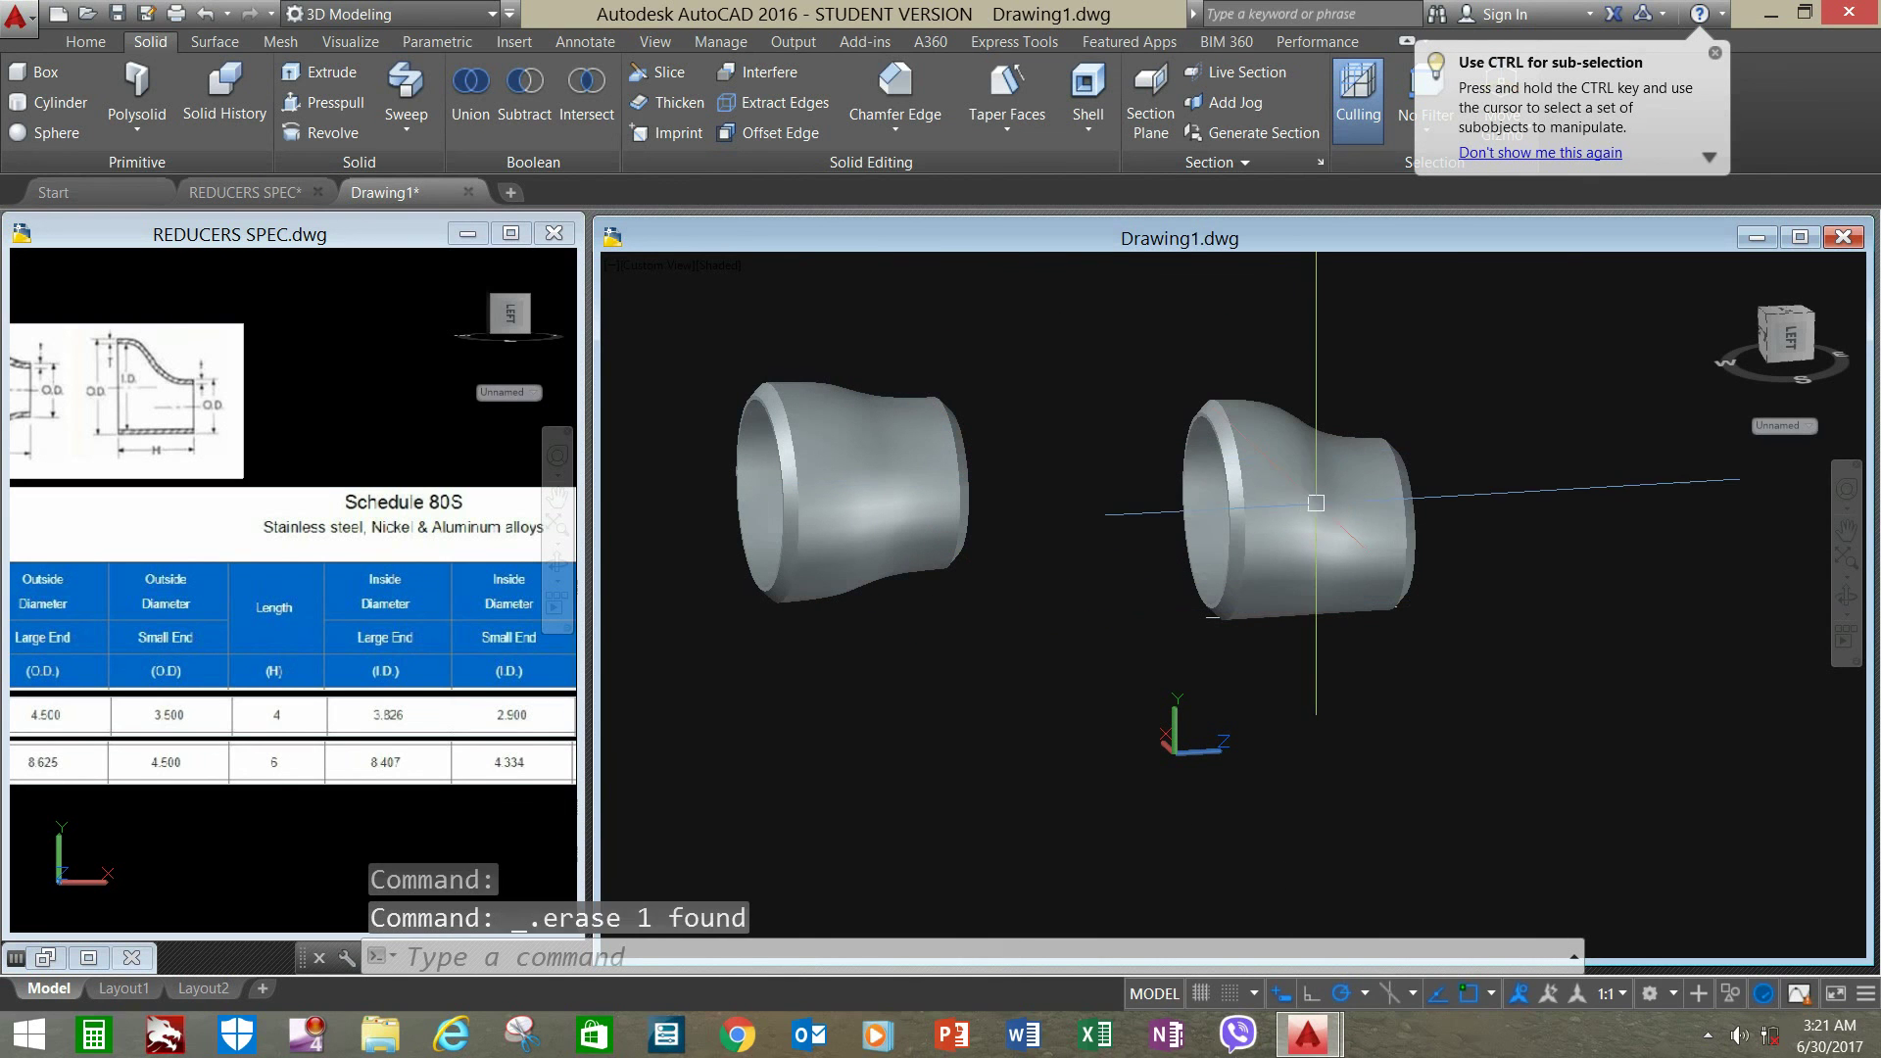
# - Select the eccentric reducer and start moving it away from its construction line
pyautogui.click(1274, 471)
pyautogui.rightClick(1357, 378)
pyautogui.click(1411, 527)
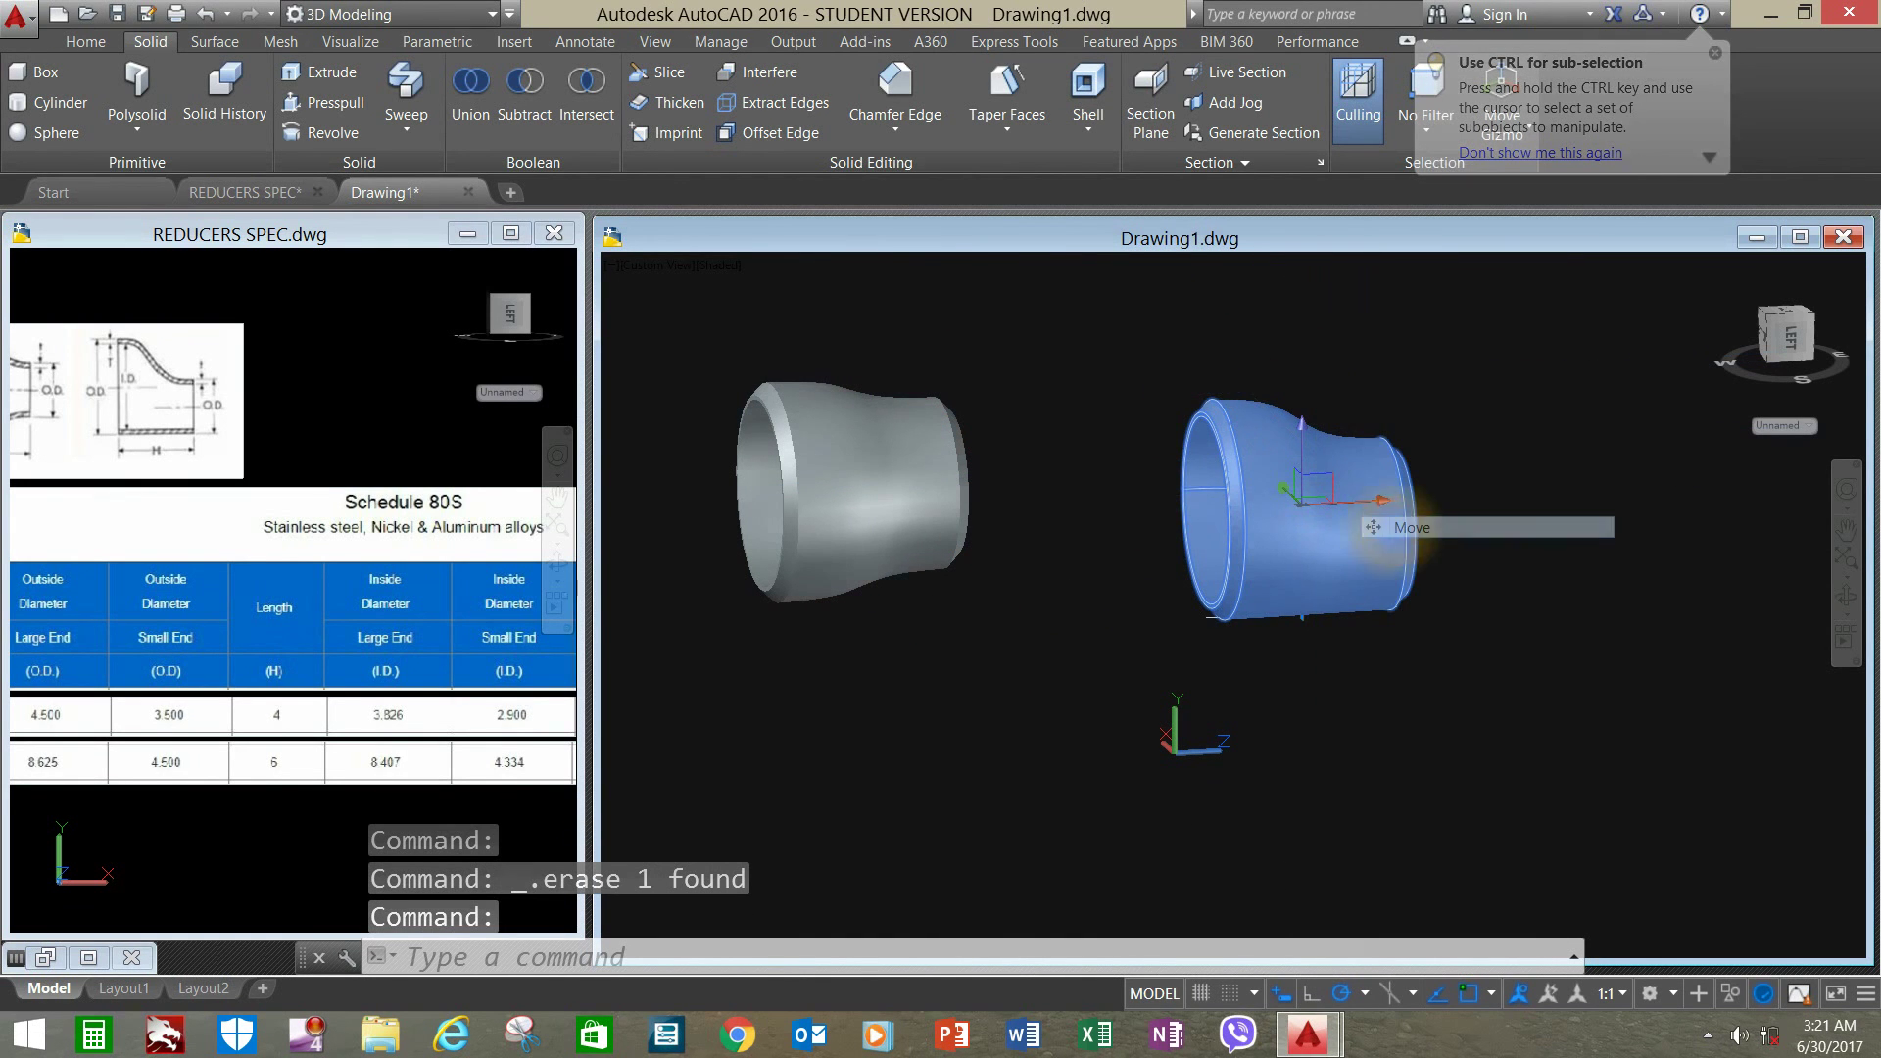
pyautogui.click(1357, 534)
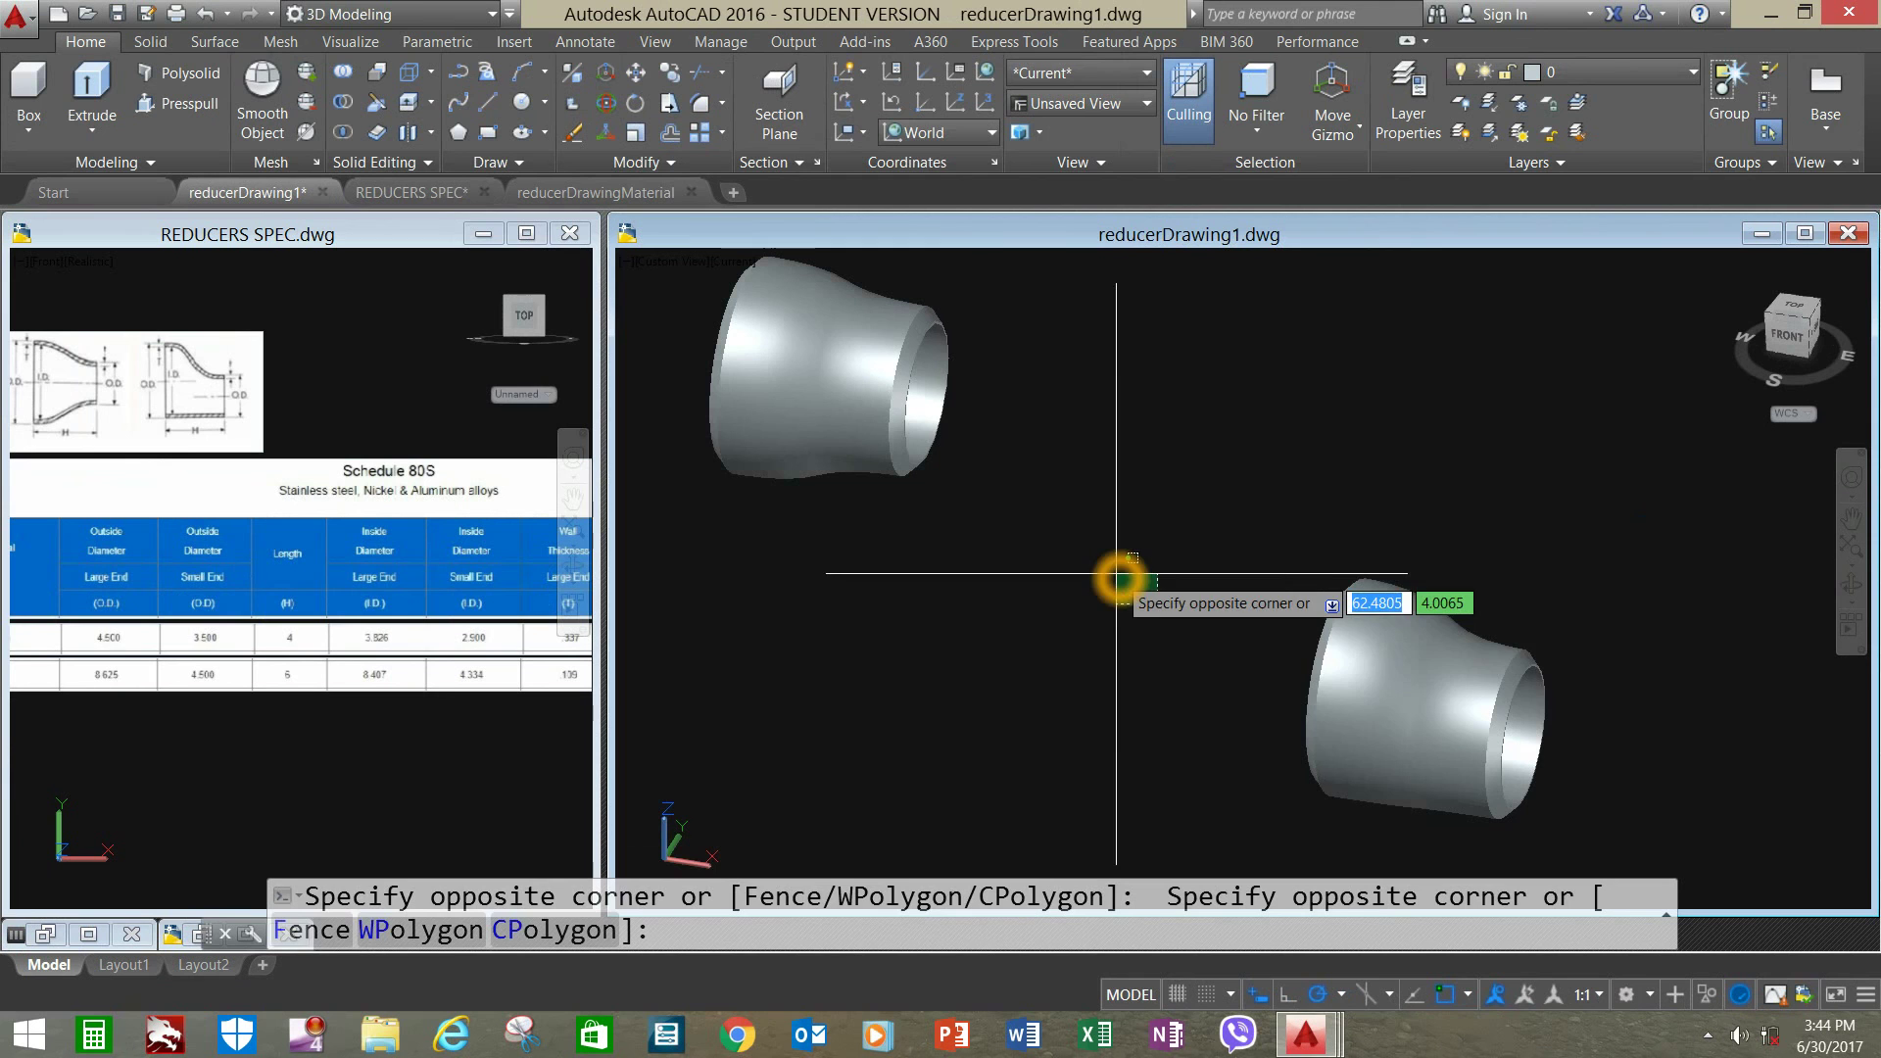
# - Minimize the REDUCERS SPEC drawing and maximize reducerDrawing1 so the two reducers fill the workspace
pyautogui.click(1194, 666)
pyautogui.middleClick(1136, 636)
pyautogui.press('Escape')
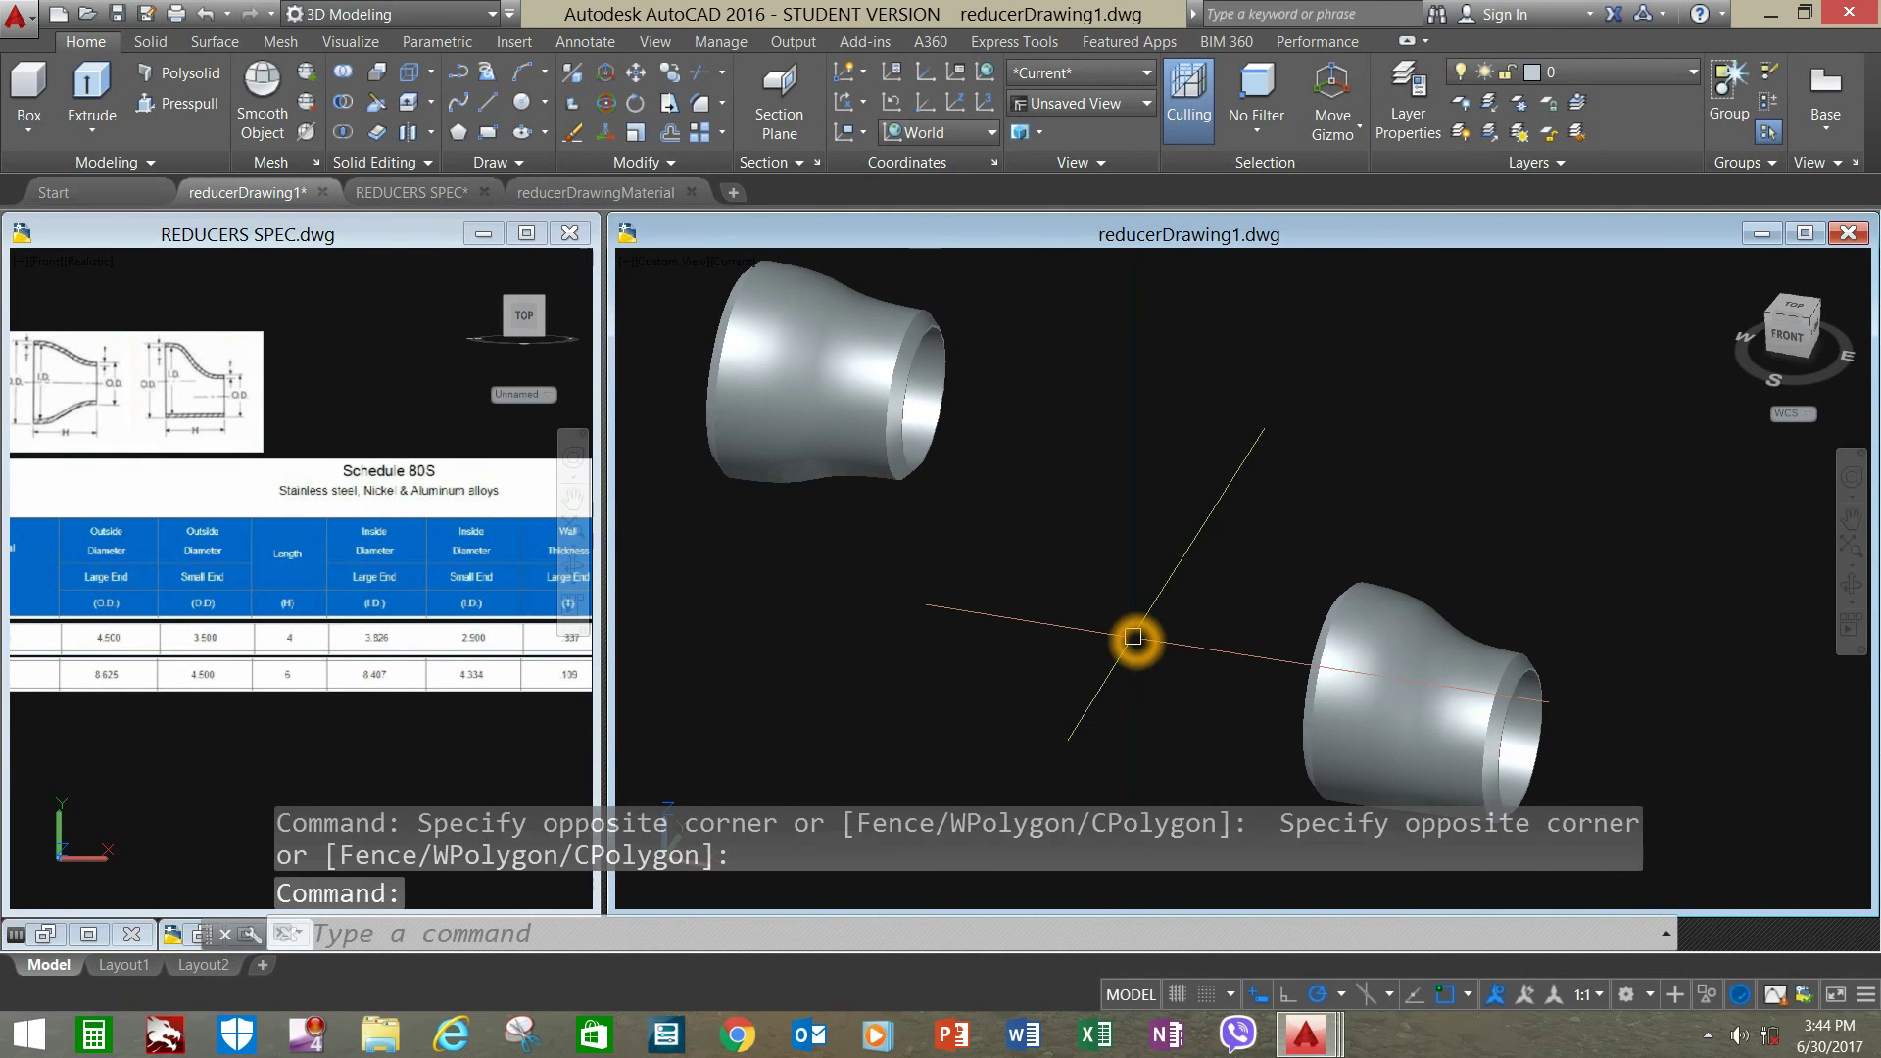
pyautogui.click(491, 235)
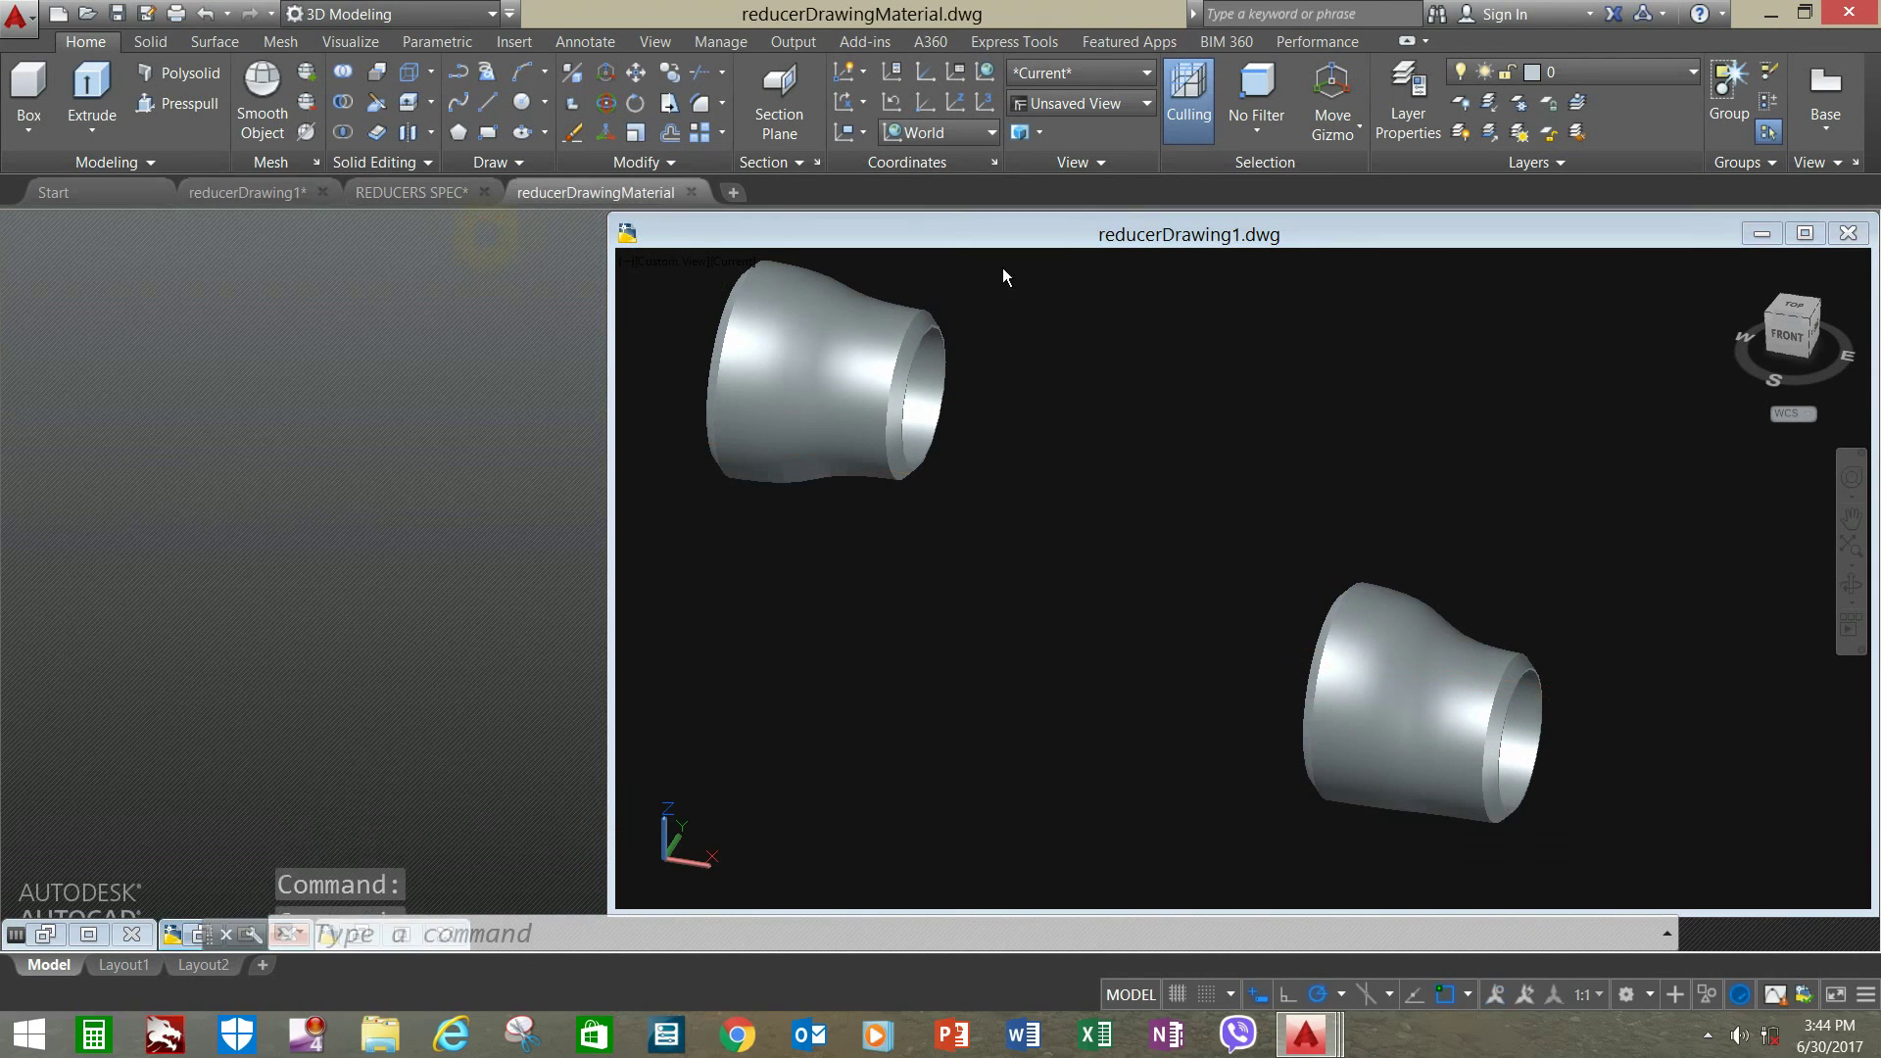
pyautogui.click(1815, 238)
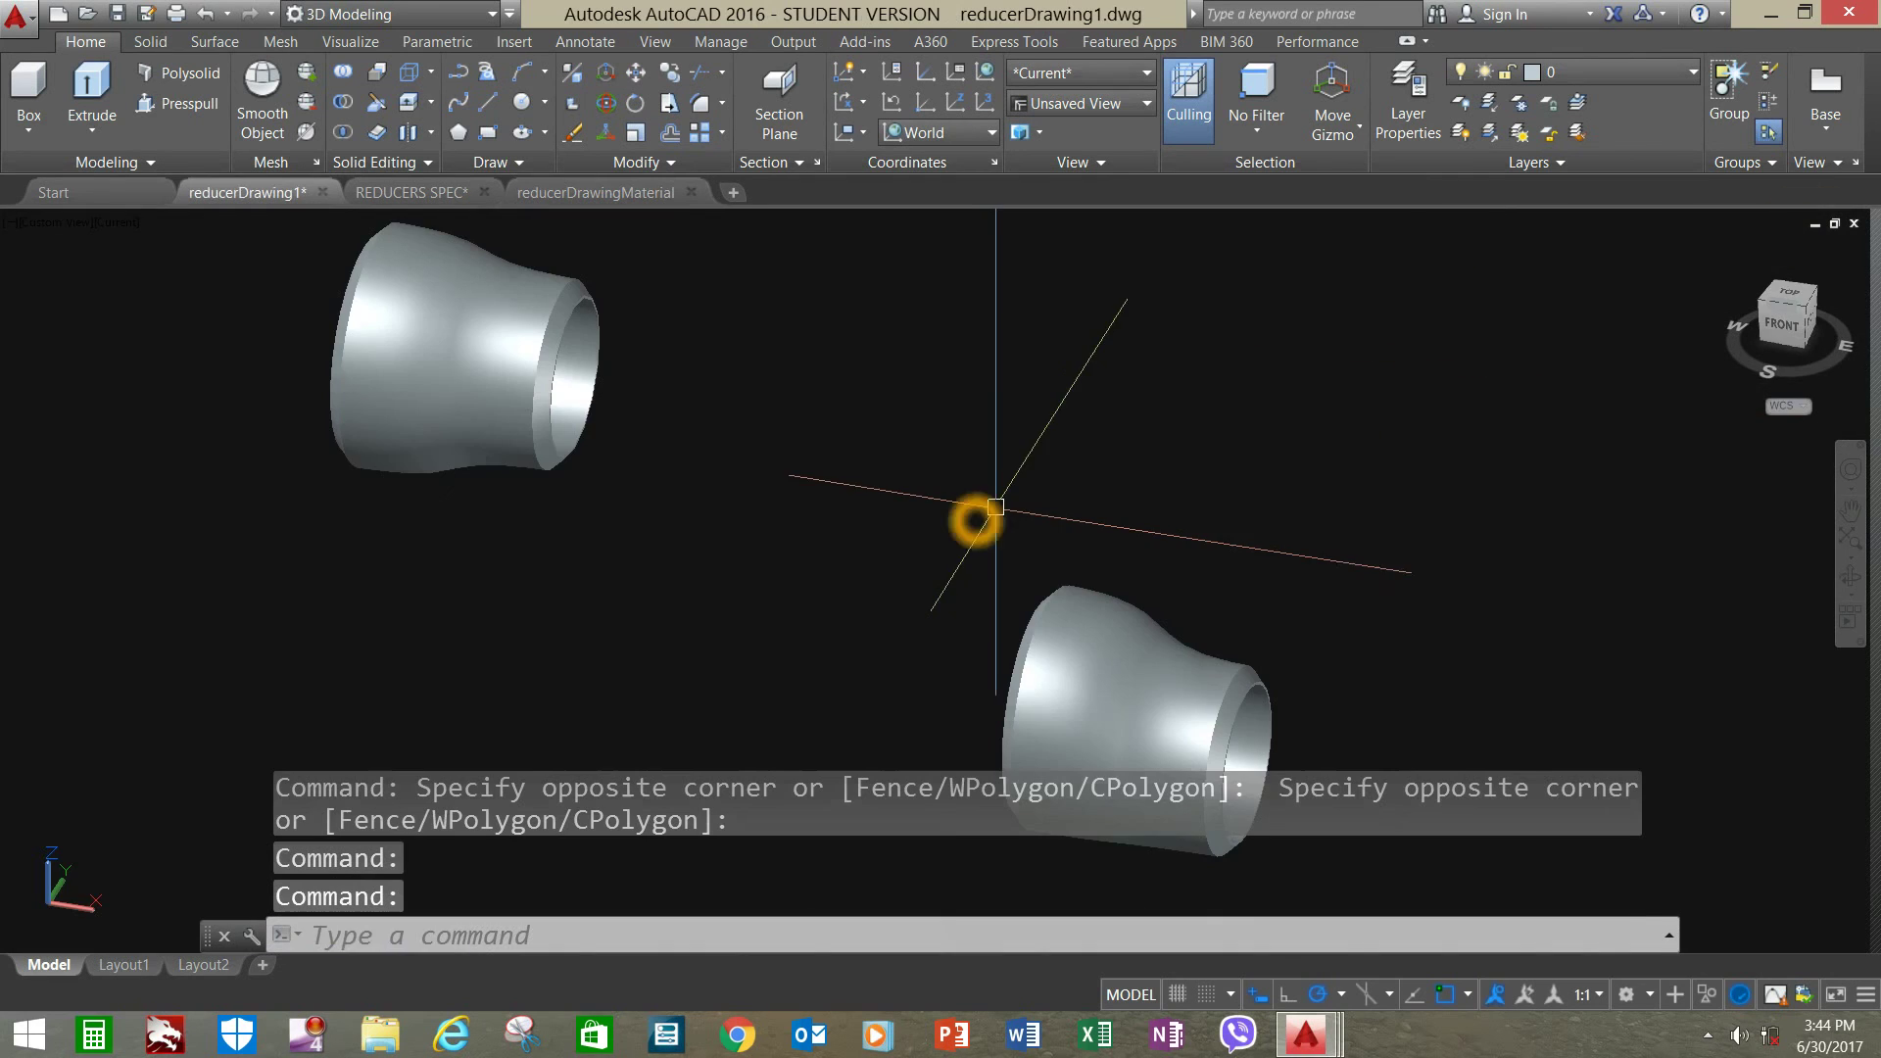
# - Open the Materials Browser and turn off its auto-hide so it stays expanded beside the model
pyautogui.keyDown('shift'); pyautogui.moveTo(970, 521); pyautogui.dragTo(996, 491, button='middle'); pyautogui.keyUp('shift')
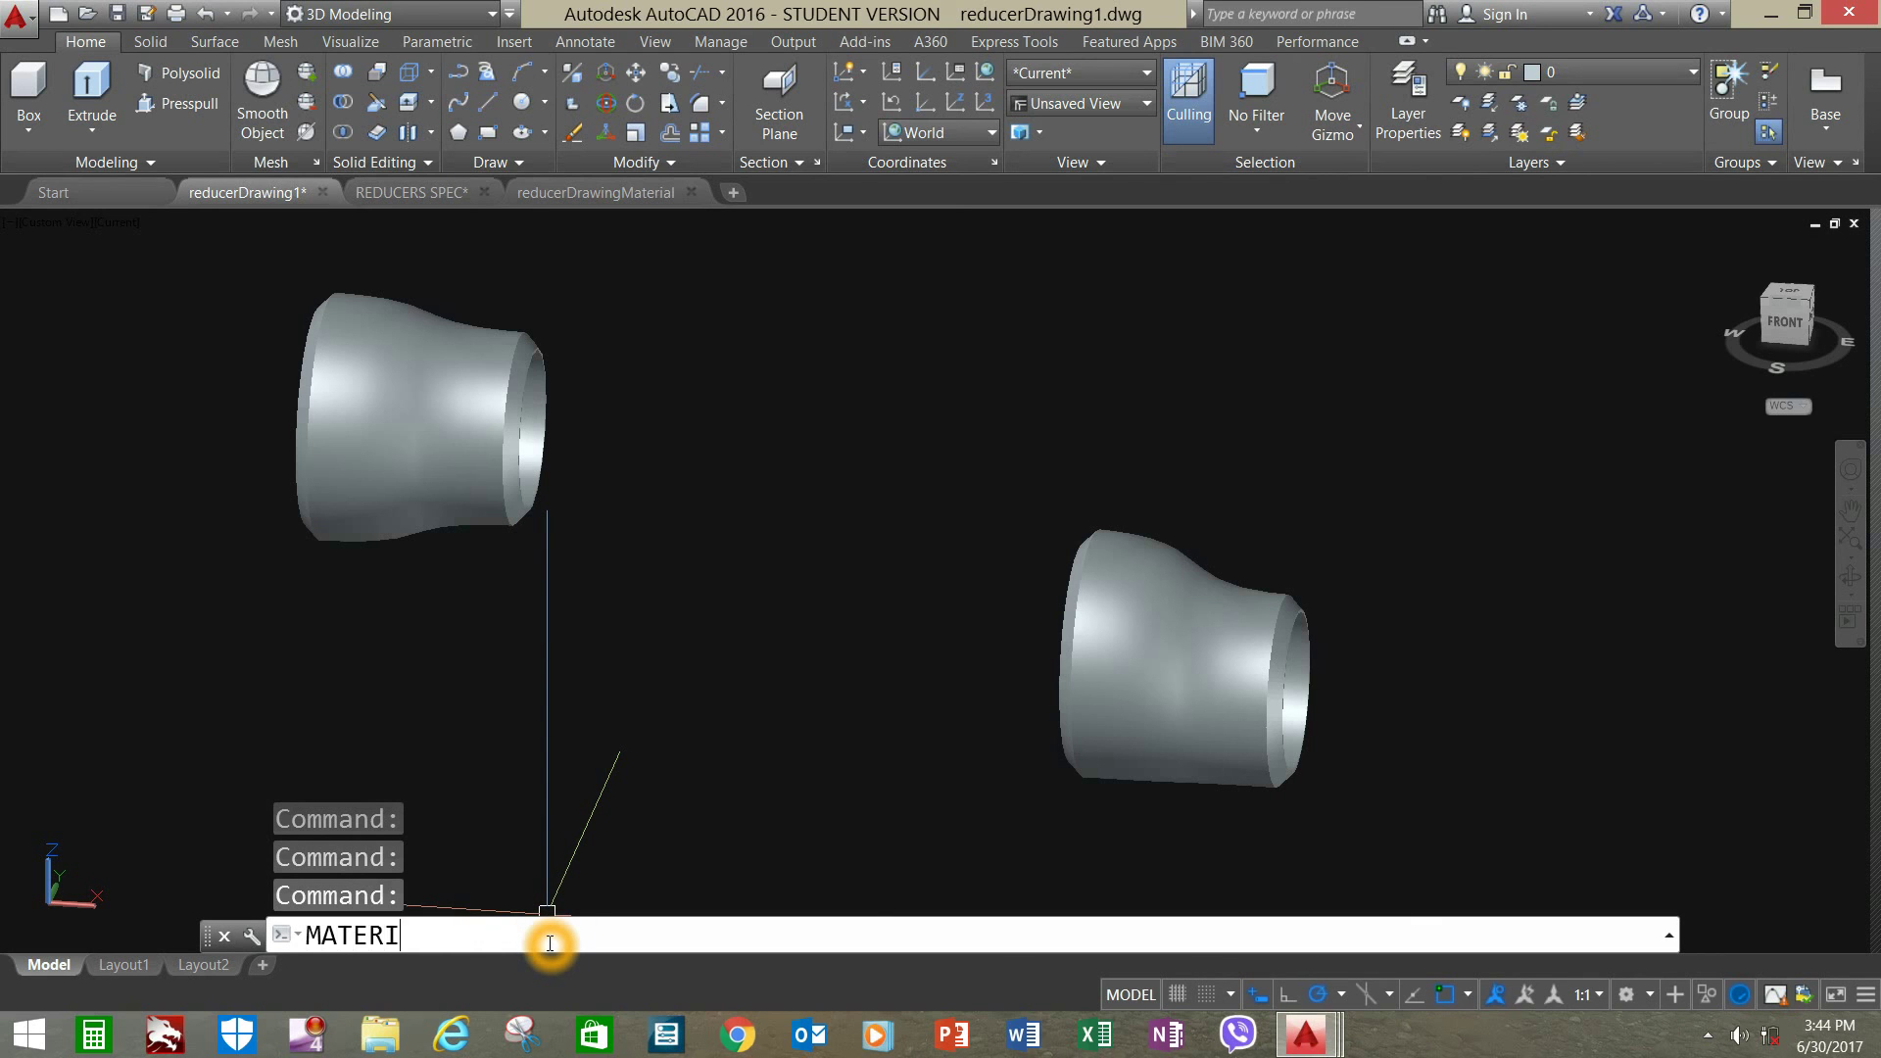
pyautogui.press('Return')
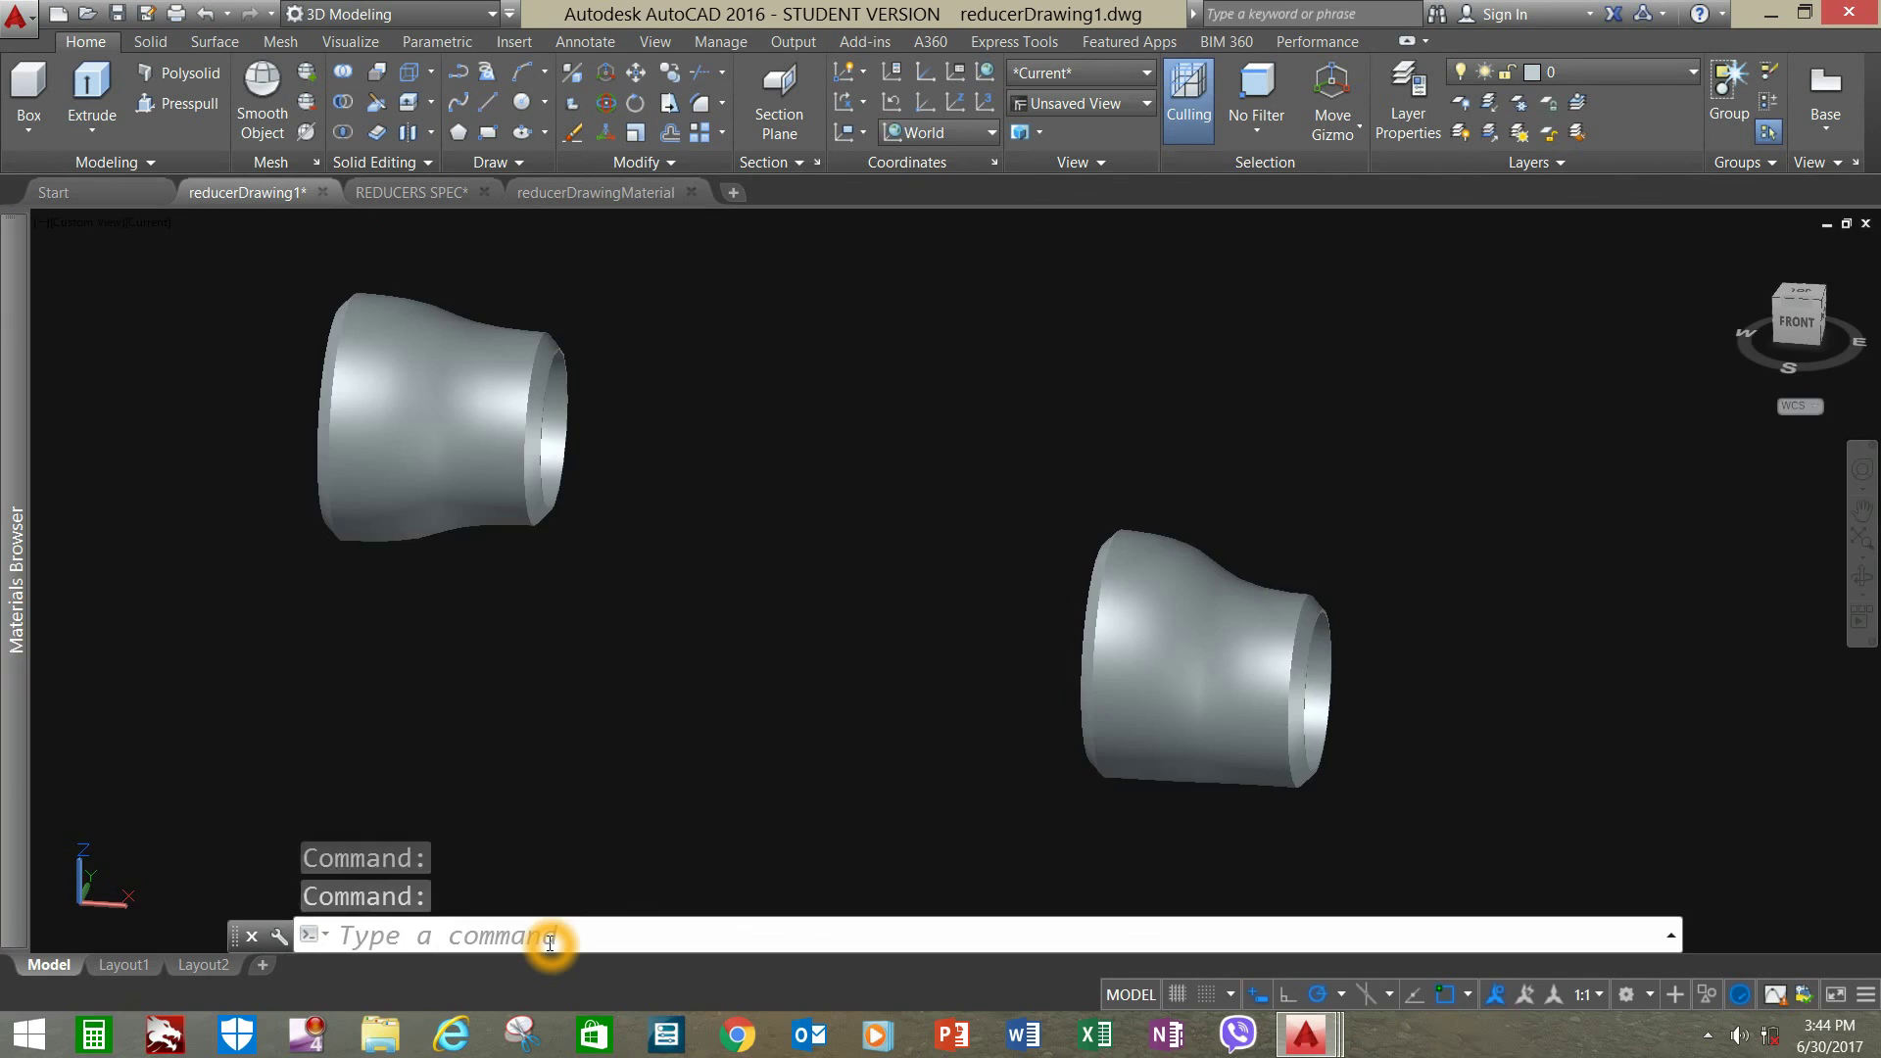
pyautogui.moveTo(5, 347)
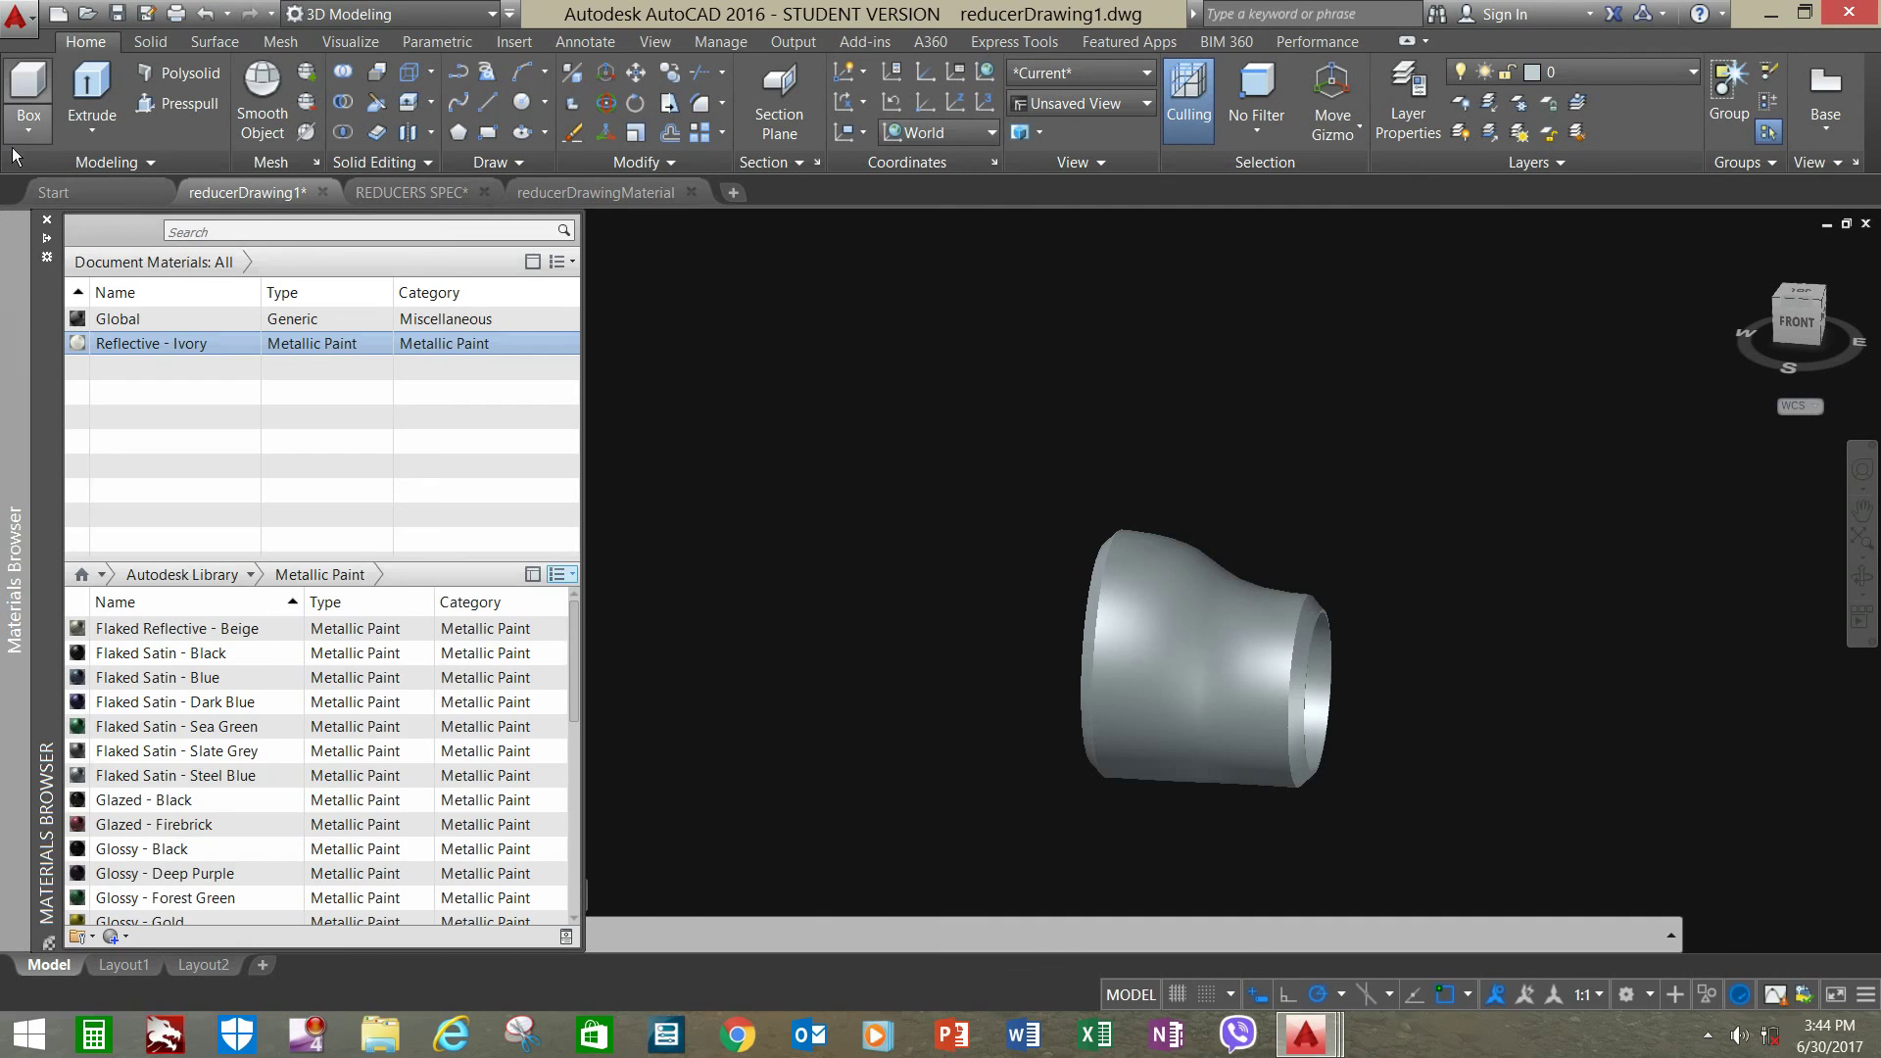
pyautogui.click(47, 240)
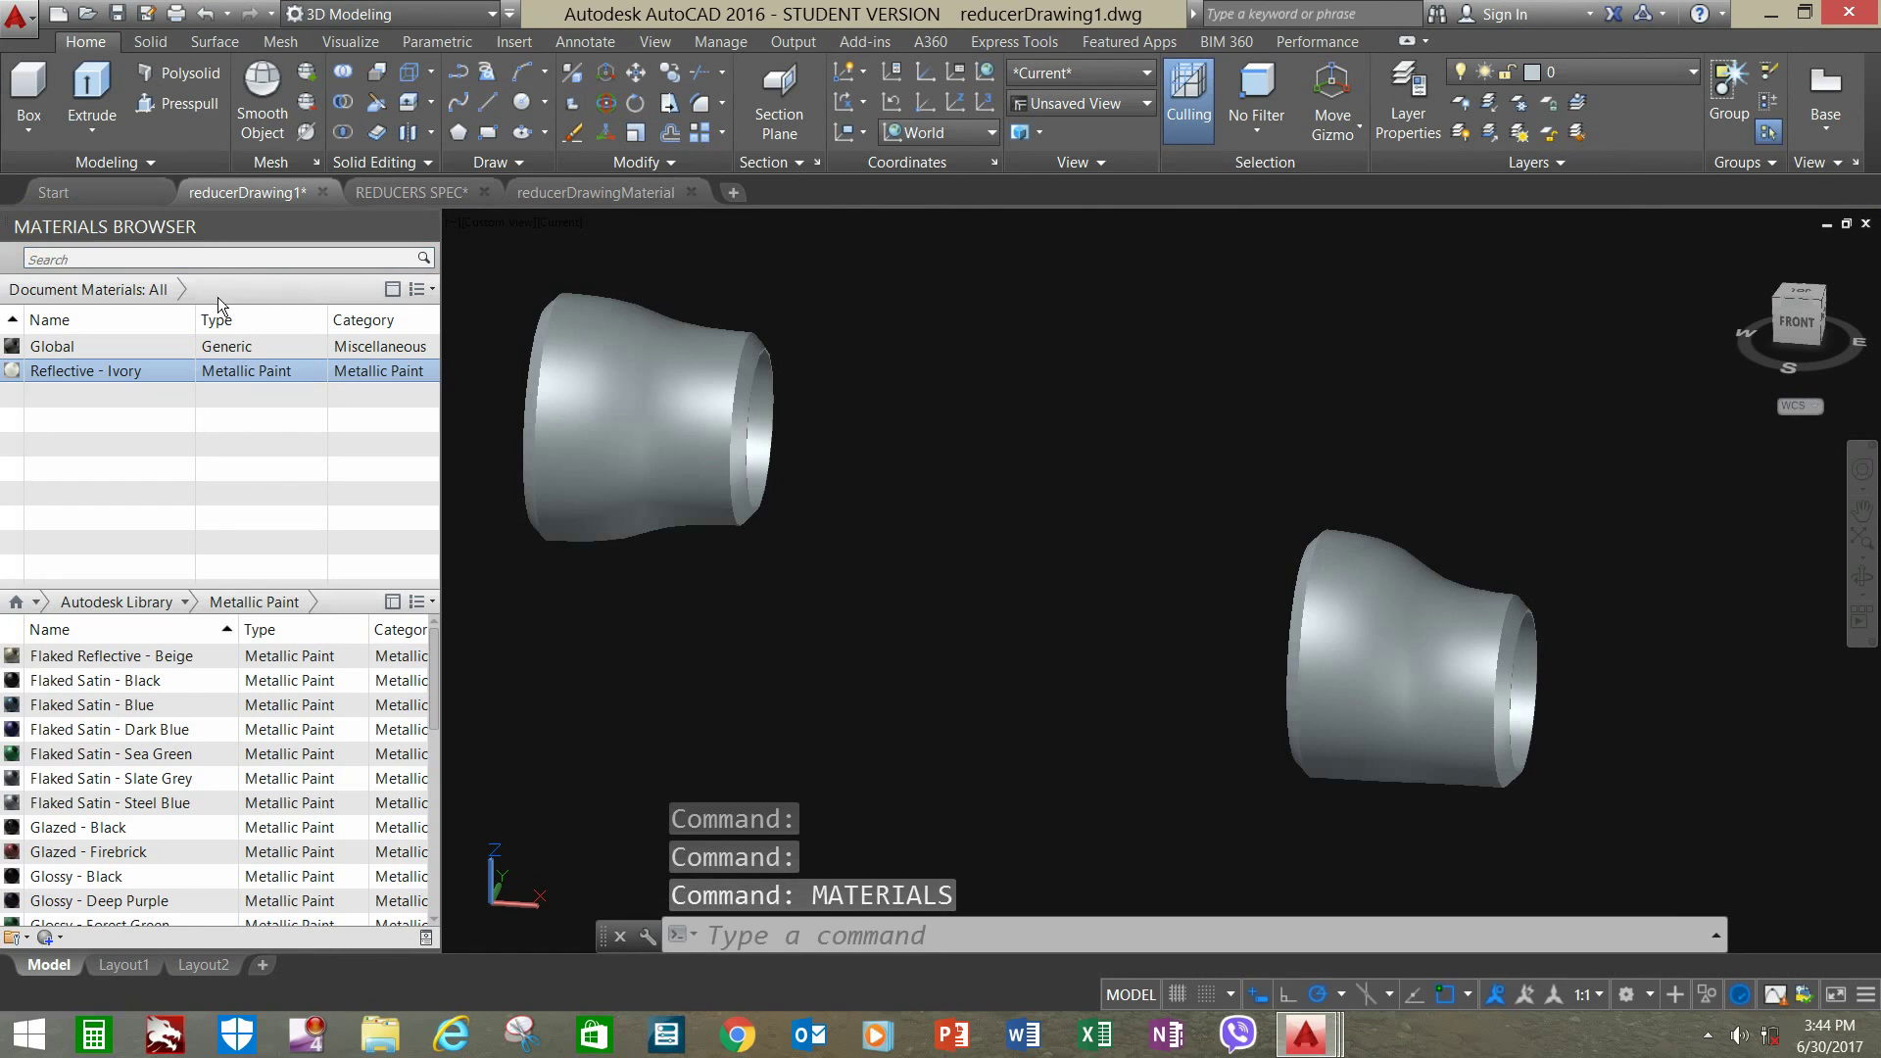
# - Apply the Reflective - Ivory material to the concentric and eccentric reducers, and close the Materials Browser
pyautogui.click(134, 374)
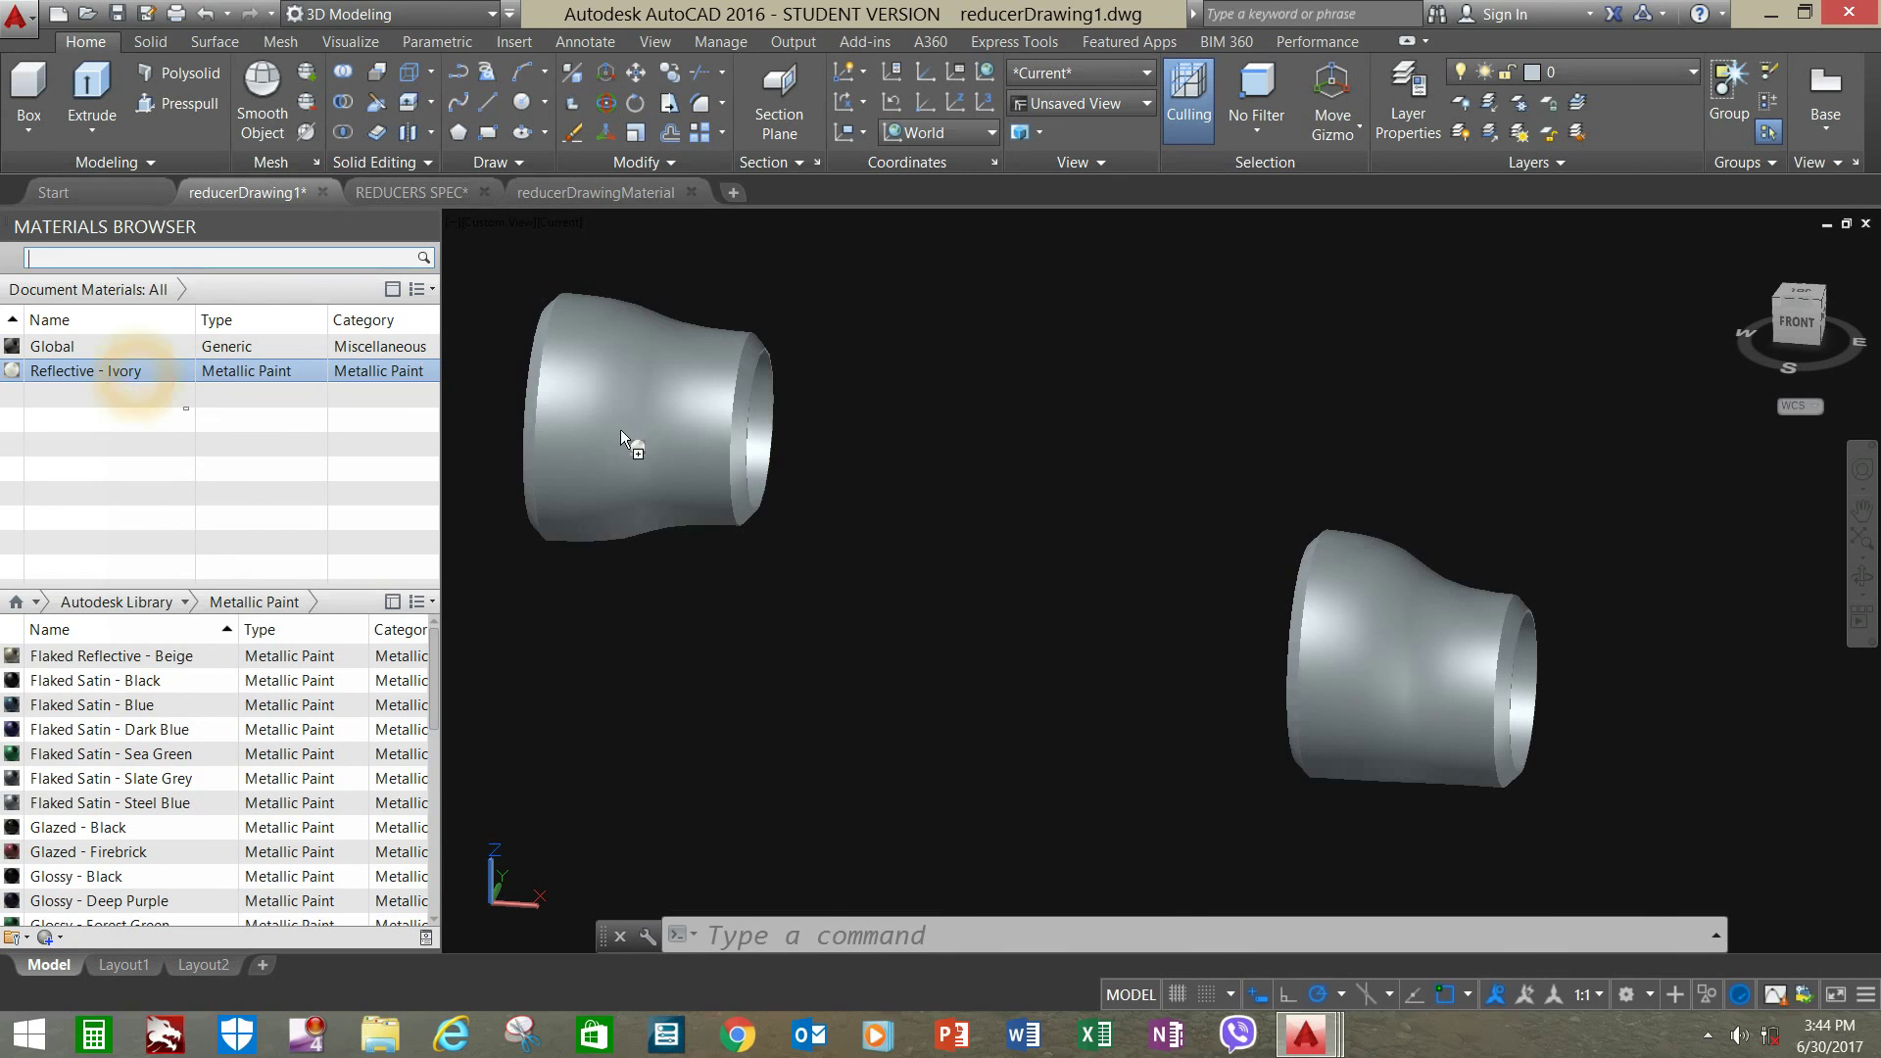
pyautogui.moveTo(621, 431); pyautogui.dragTo(621, 431)
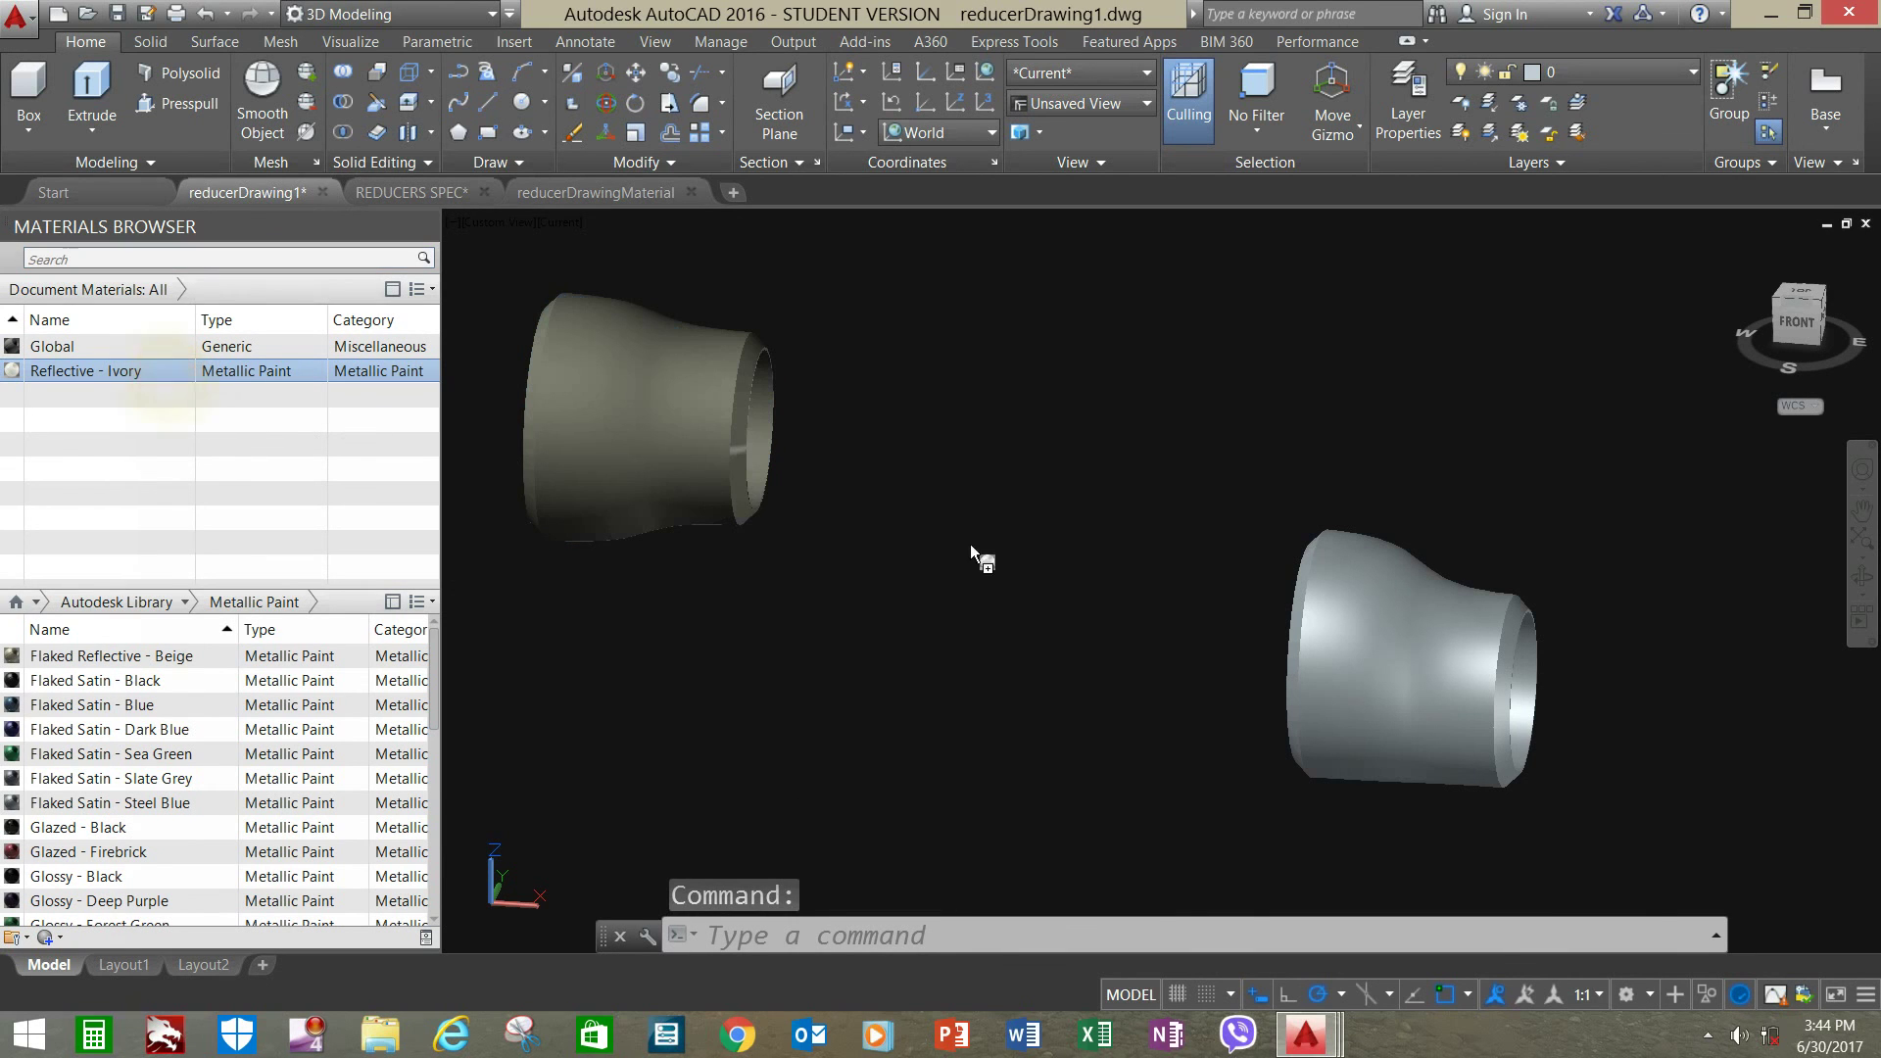
pyautogui.moveTo(1352, 636); pyautogui.dragTo(1353, 637)
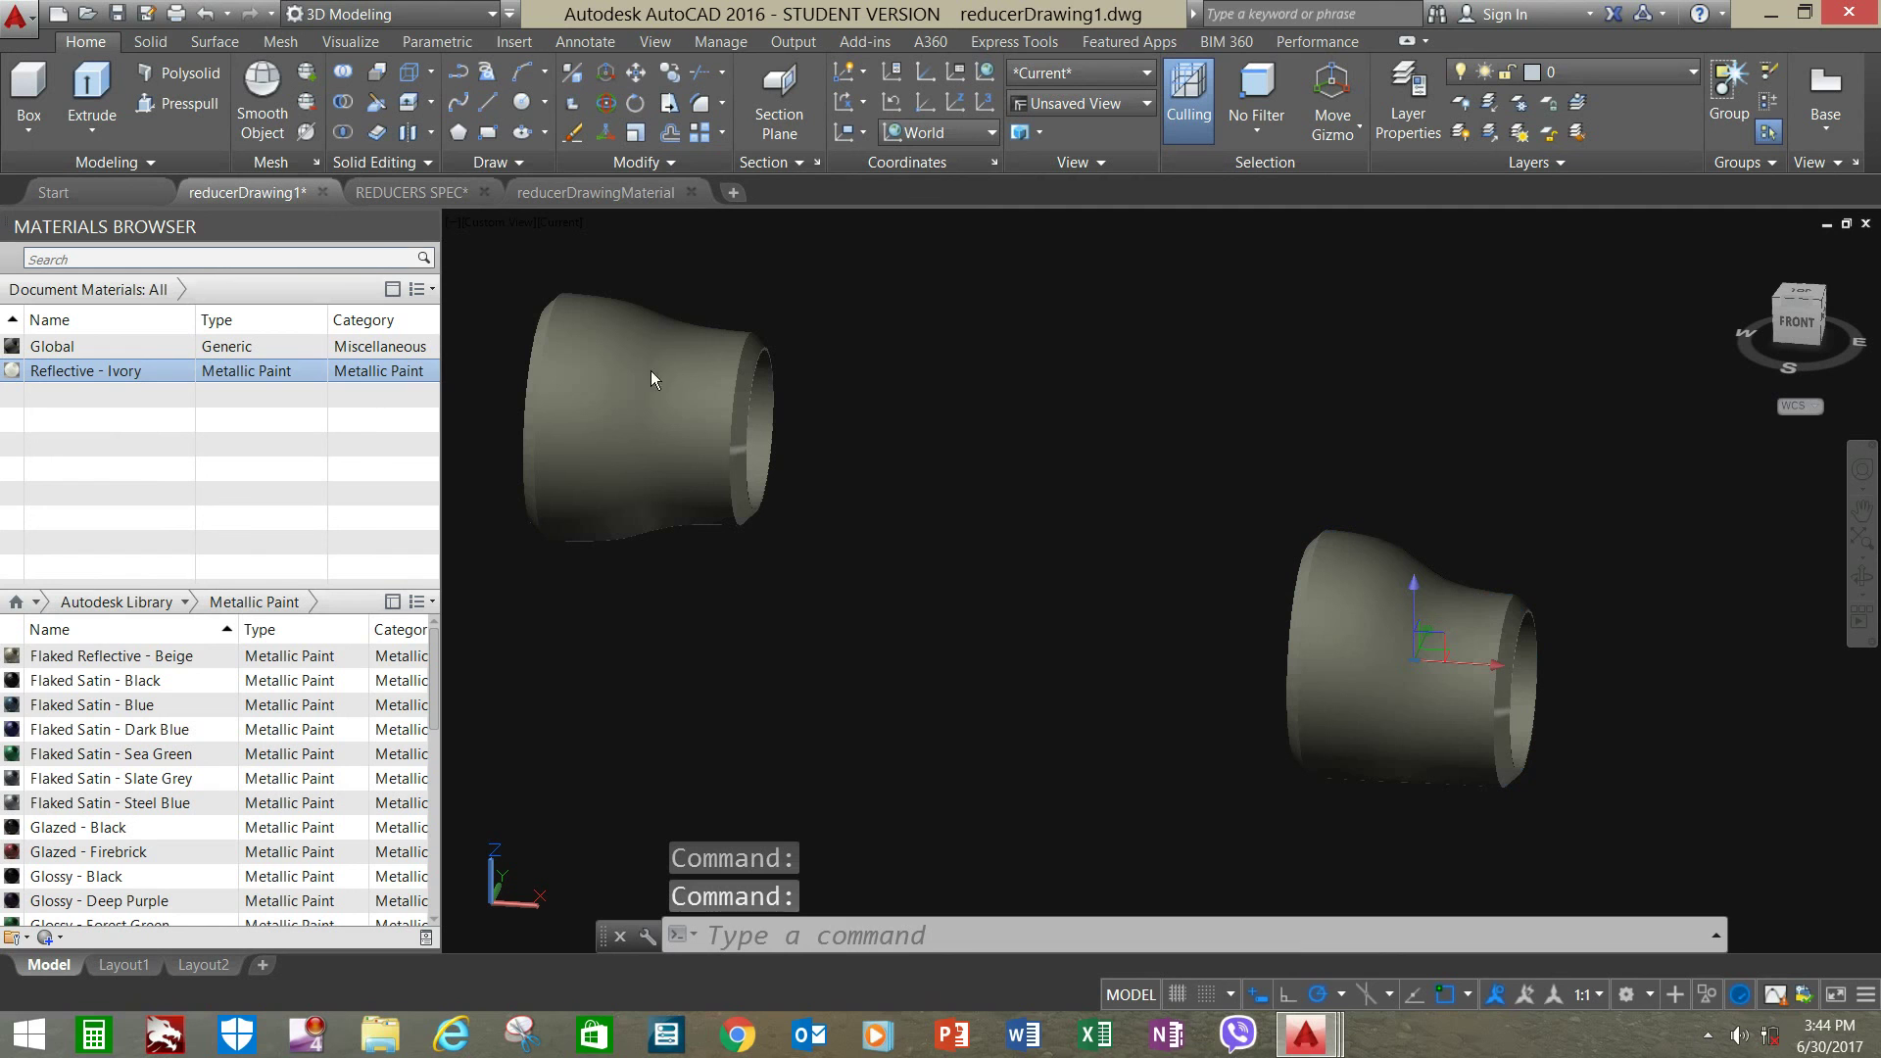
pyautogui.click(1019, 412)
pyautogui.keyDown('shift'); pyautogui.moveTo(1015, 411); pyautogui.dragTo(954, 424, button='middle'); pyautogui.keyUp('shift')
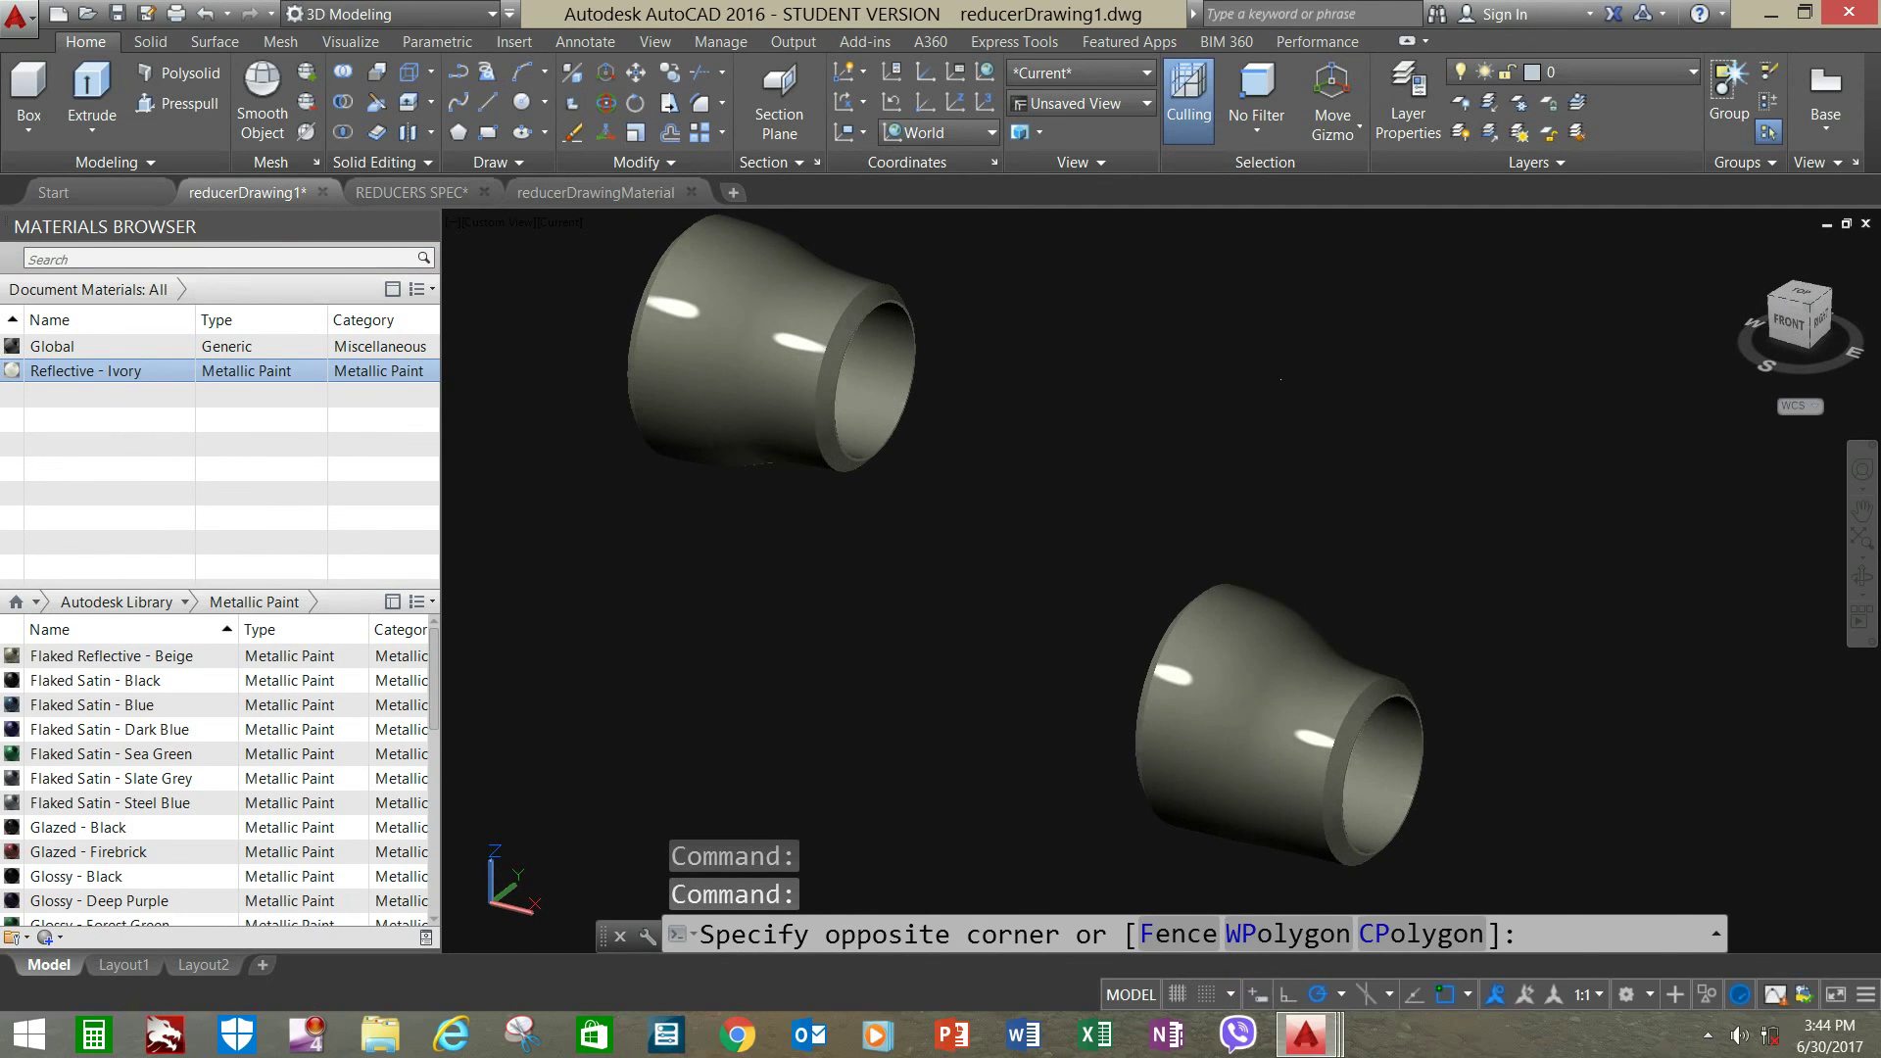
pyautogui.click(1342, 450)
pyautogui.keyDown('shift'); pyautogui.moveTo(1343, 450); pyautogui.dragTo(1393, 435, button='middle'); pyautogui.keyUp('shift')
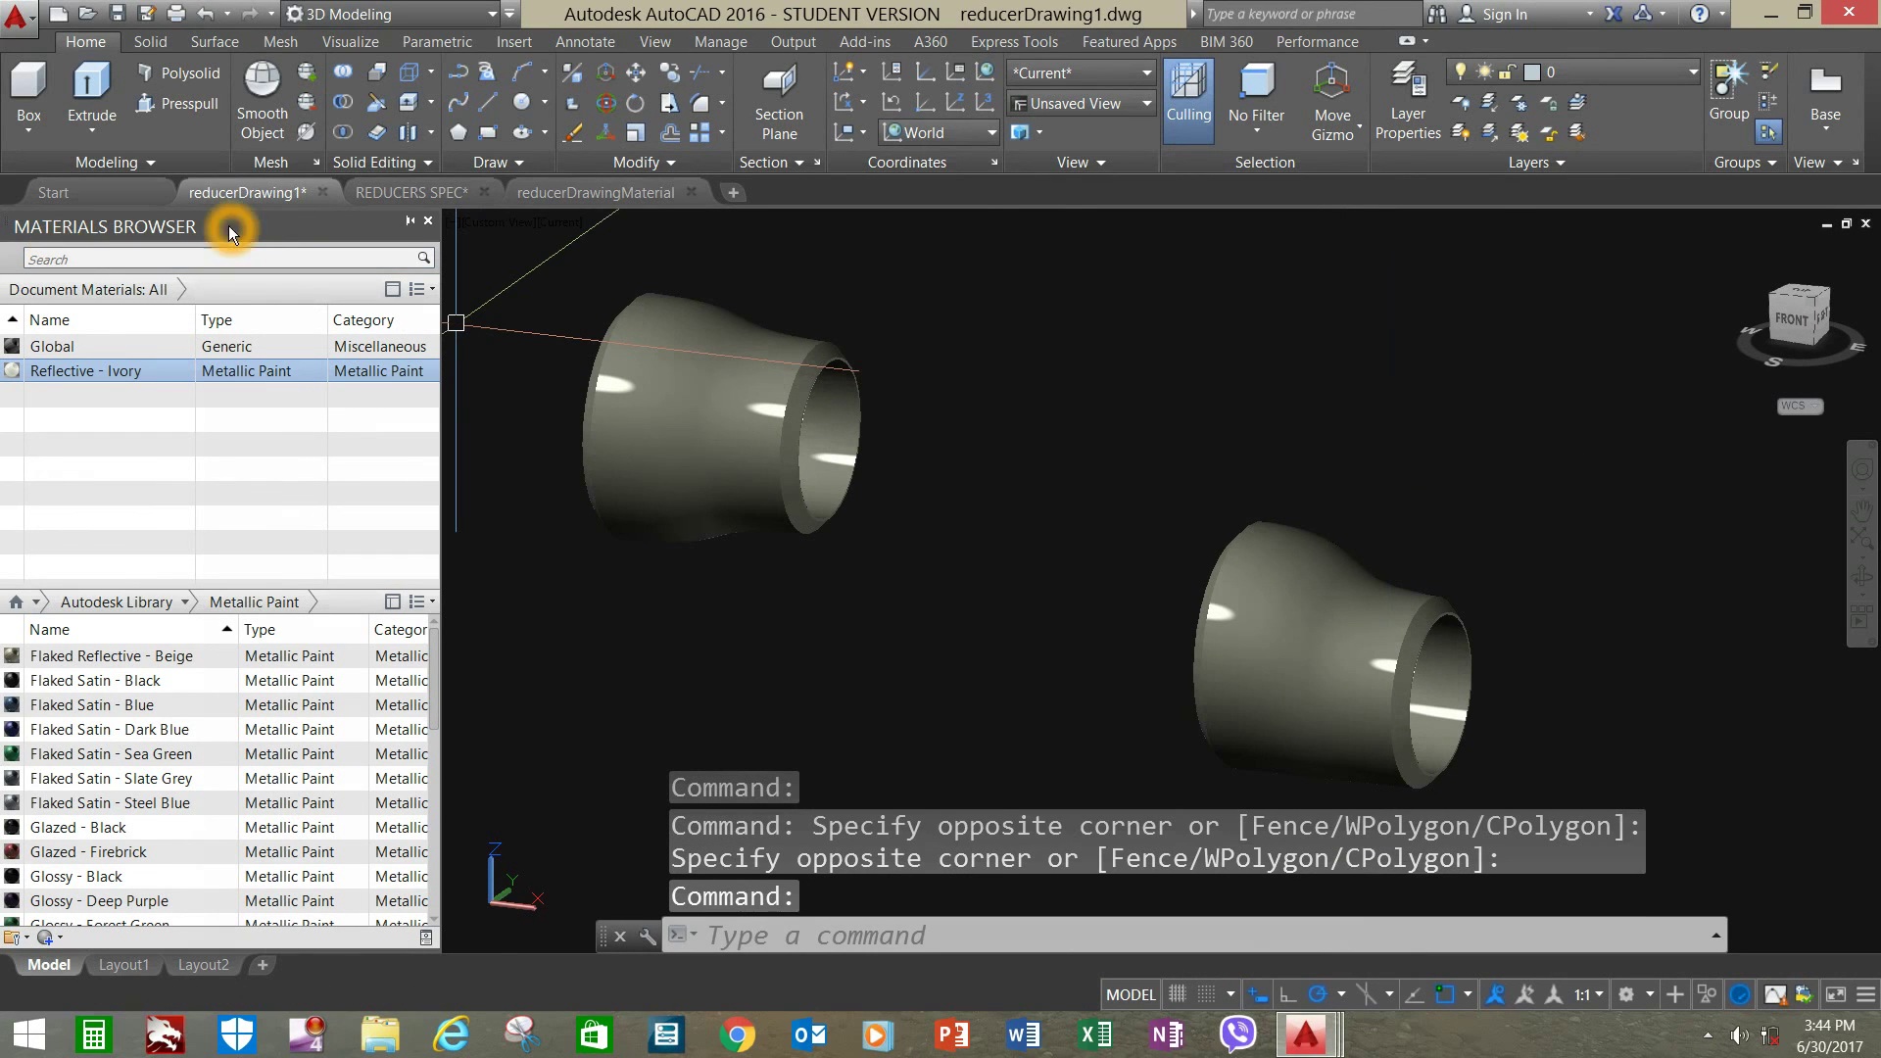
pyautogui.click(427, 220)
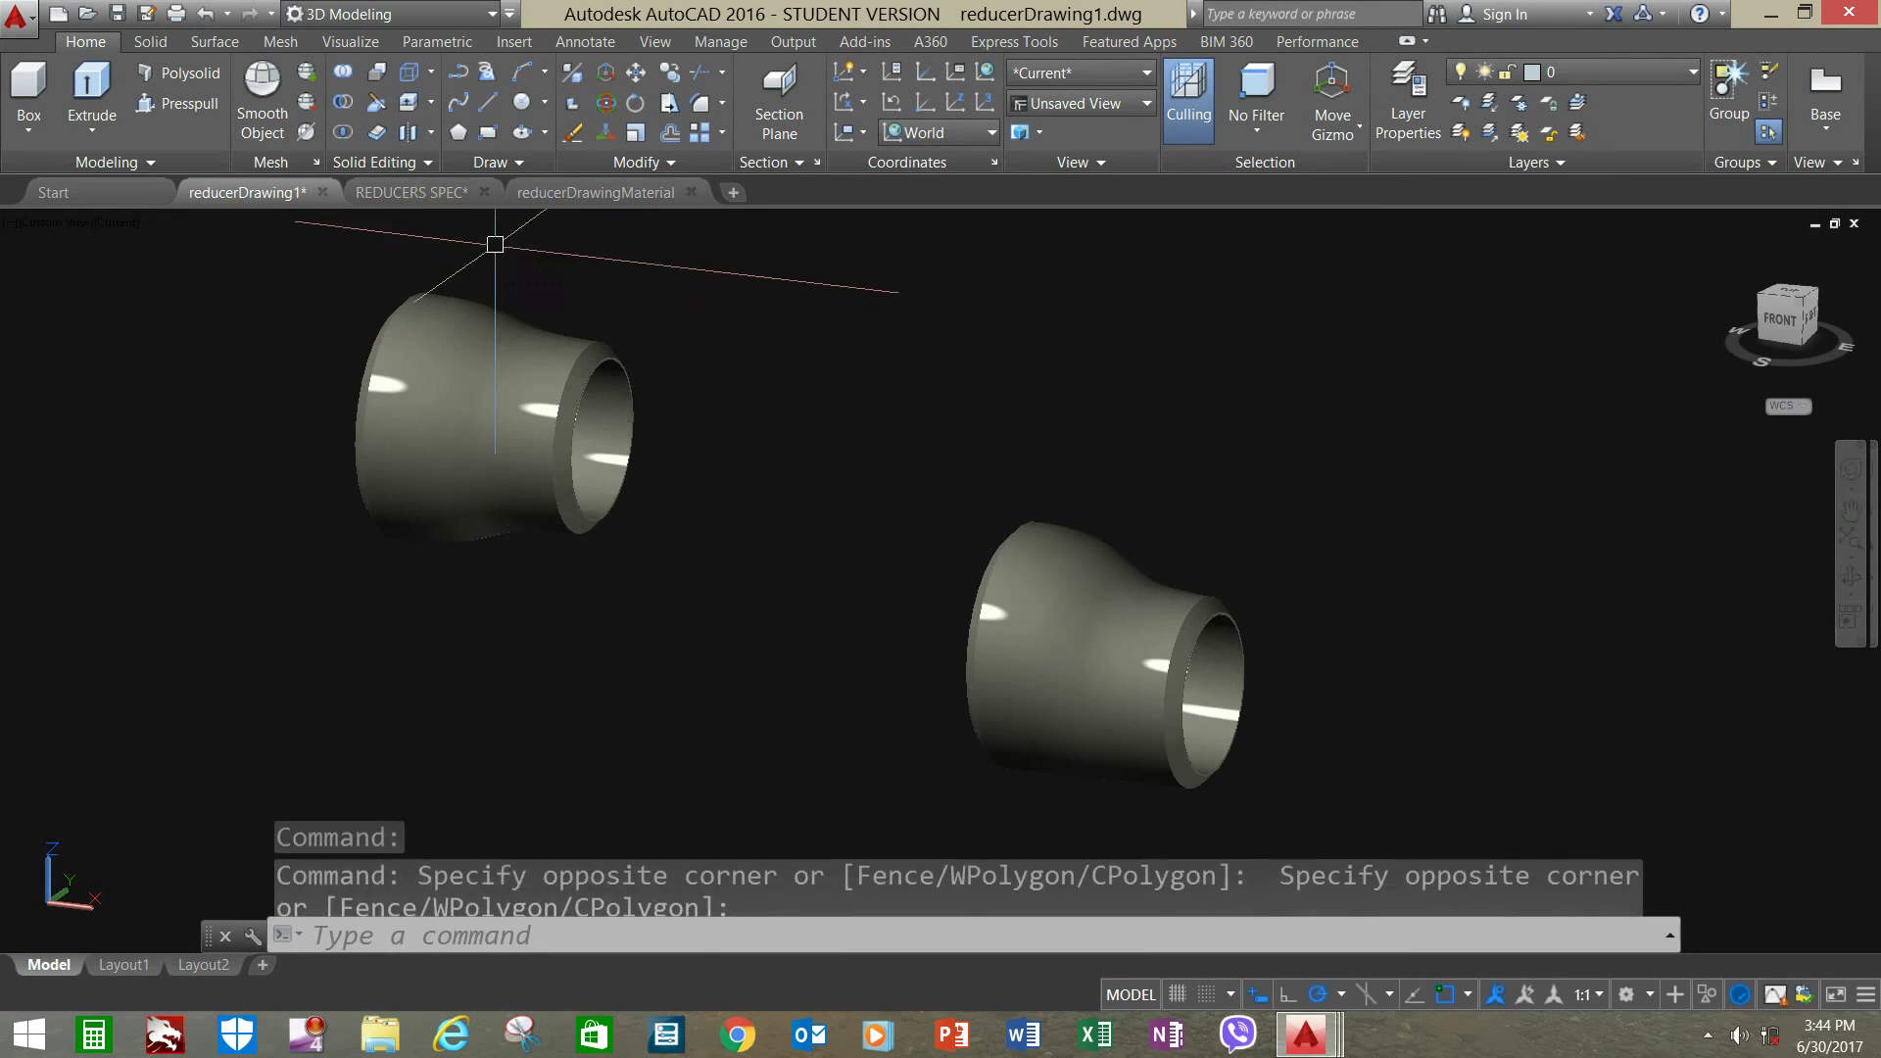
# - Switch the view of both reducers from parallel to Perspective projection
pyautogui.click(1786, 326)
pyautogui.keyDown('shift'); pyautogui.moveTo(1420, 538); pyautogui.dragTo(1335, 609, button='middle'); pyautogui.keyUp('shift')
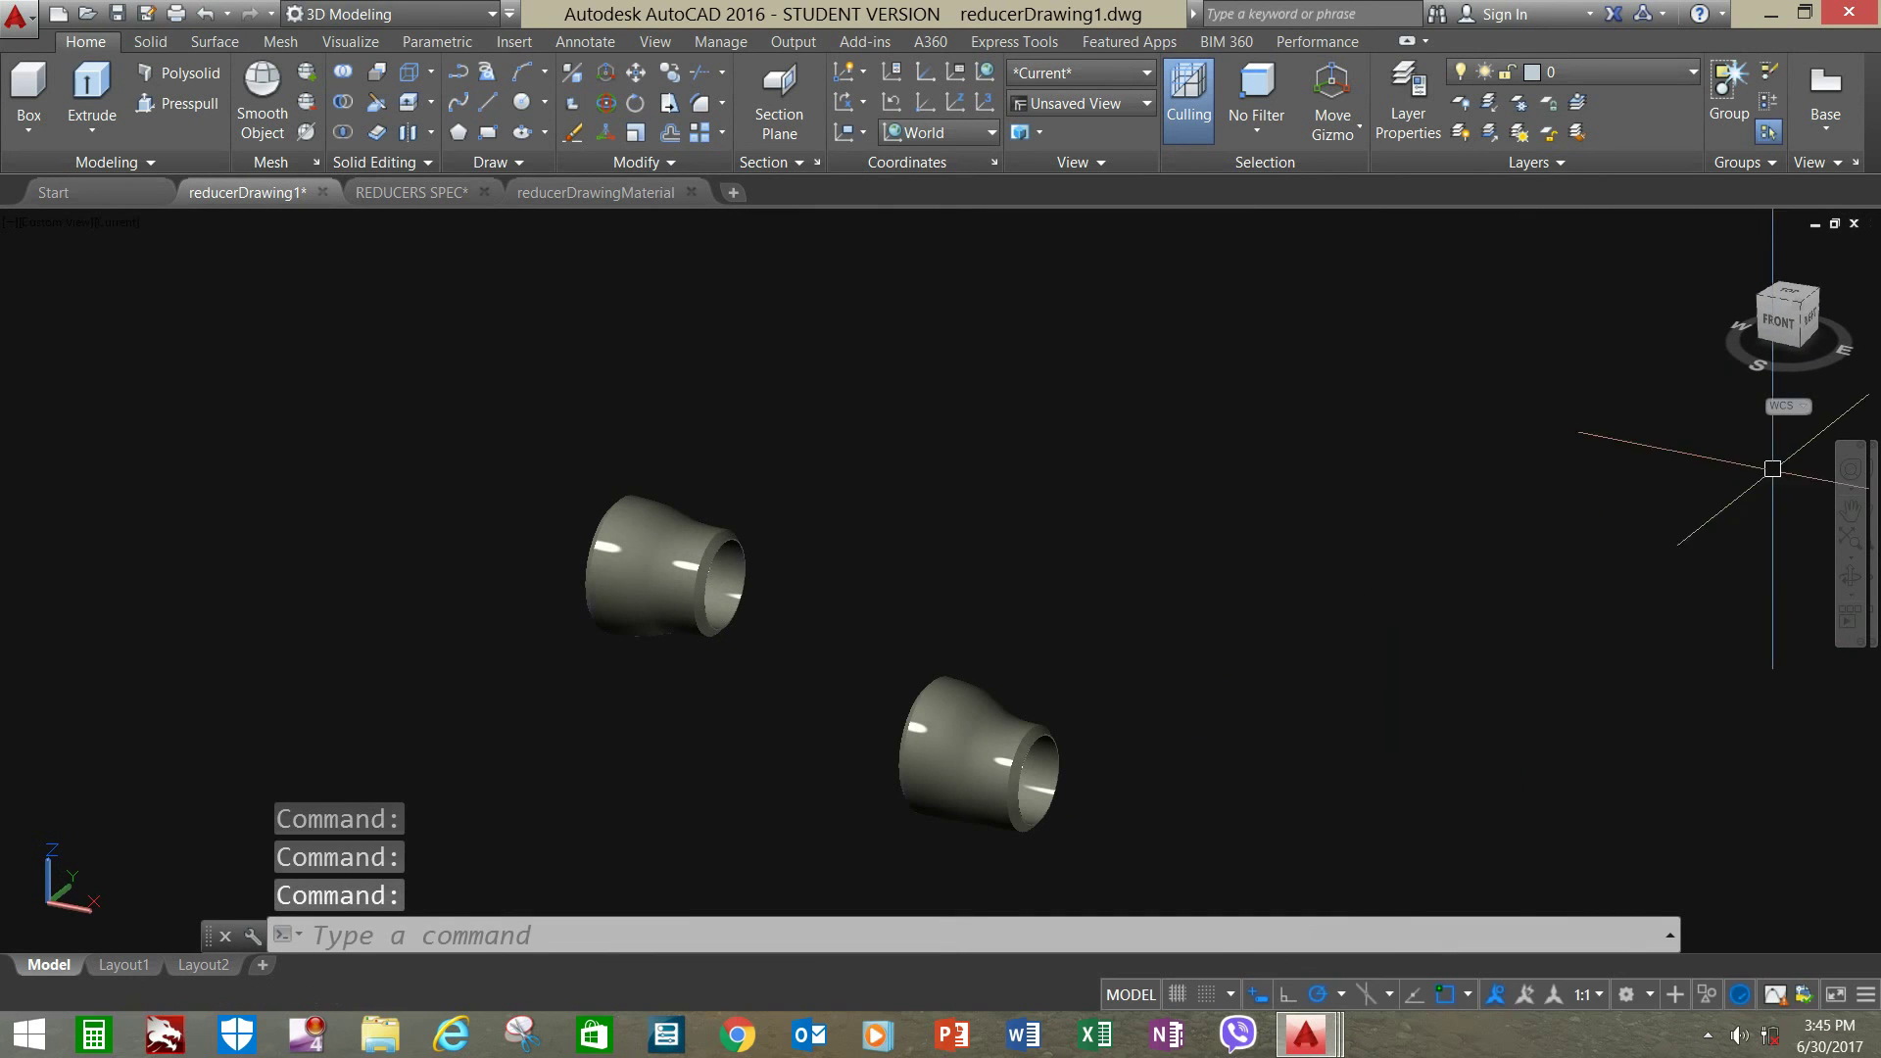
pyautogui.click(1854, 377)
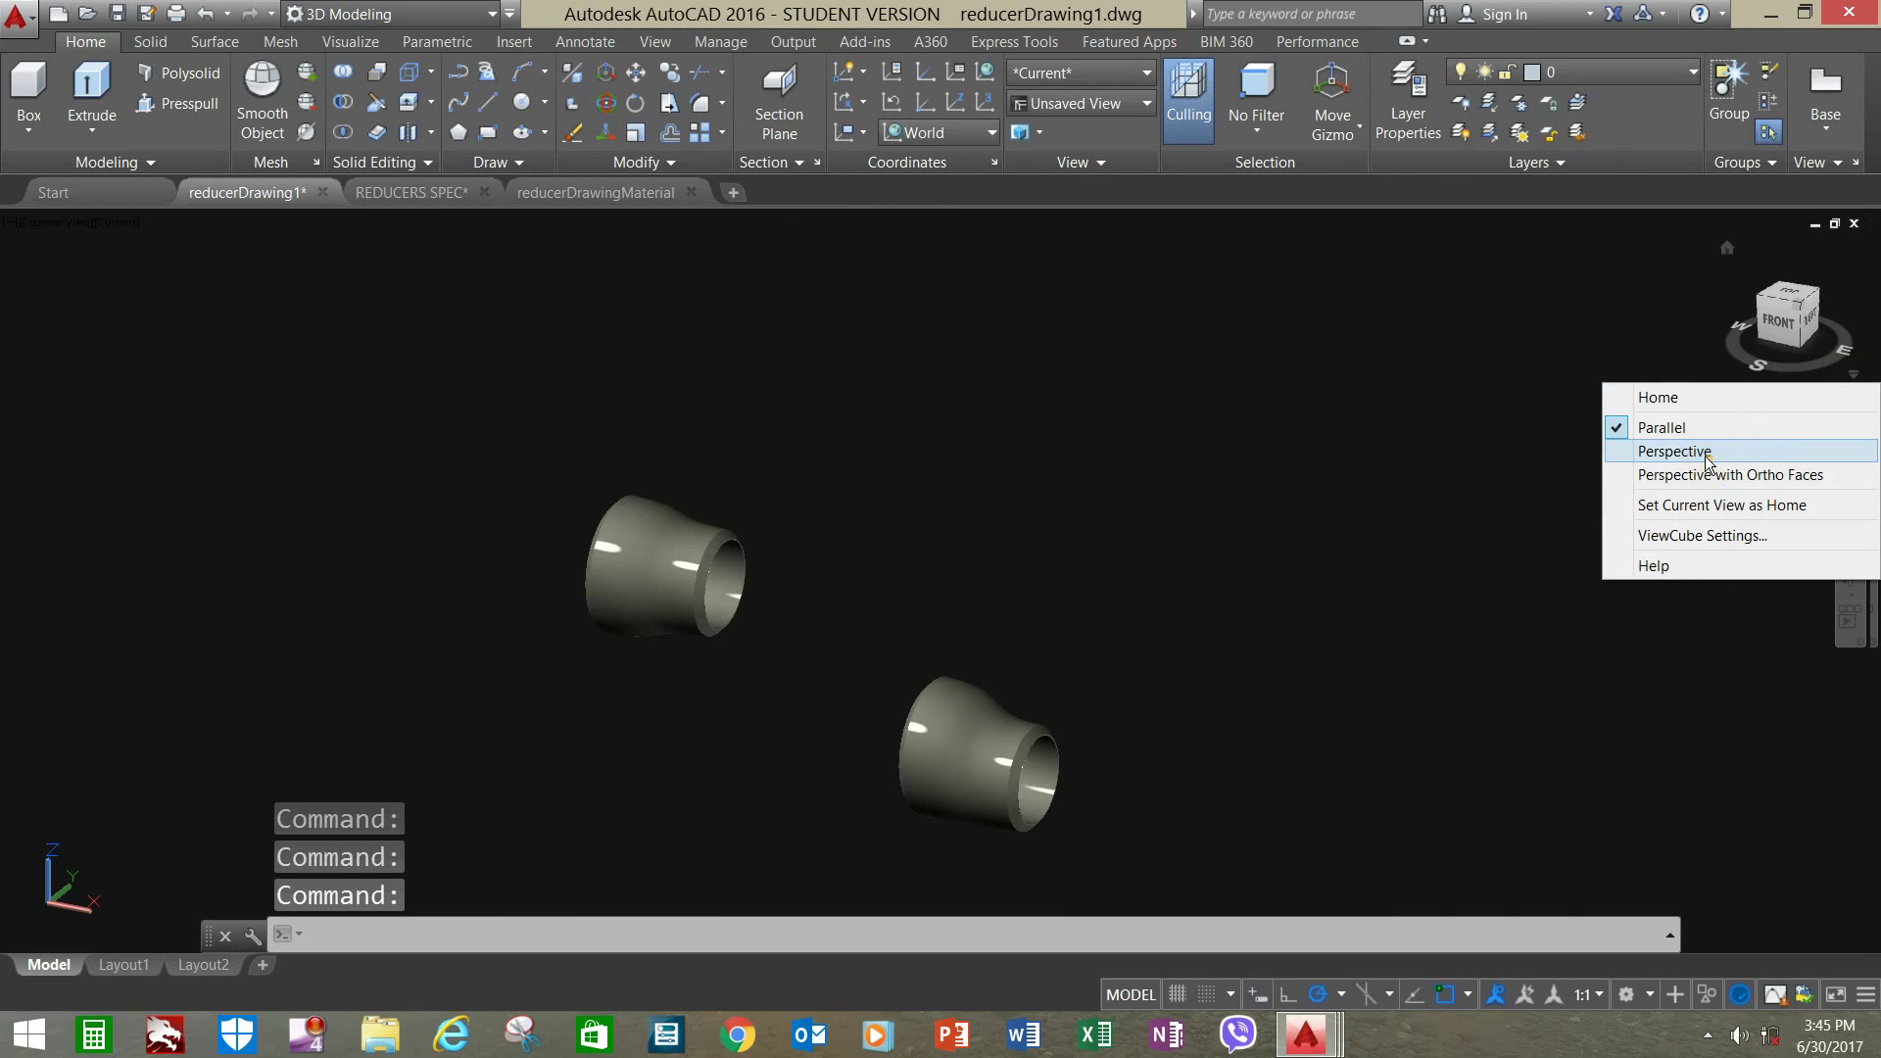
pyautogui.click(1675, 452)
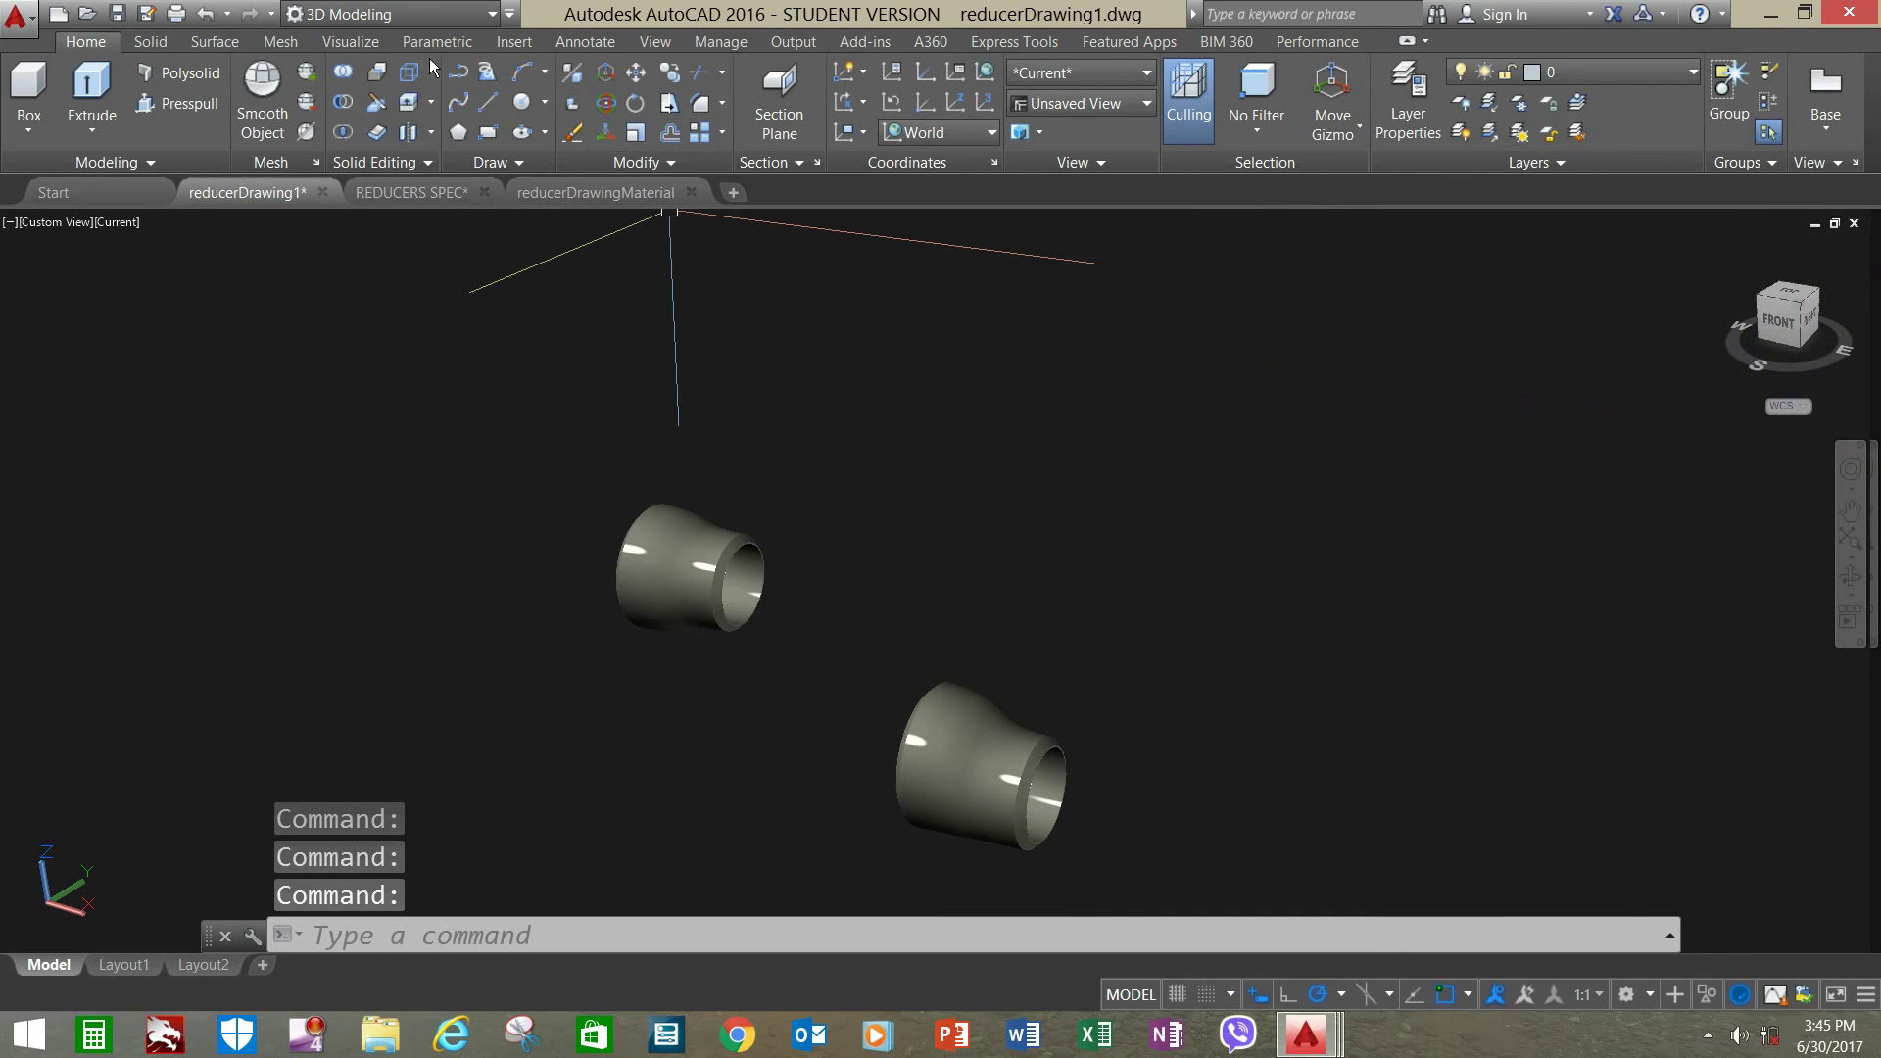
# - Turn on Ground Shadows for the viewport showing both reducers
pyautogui.click(344, 44)
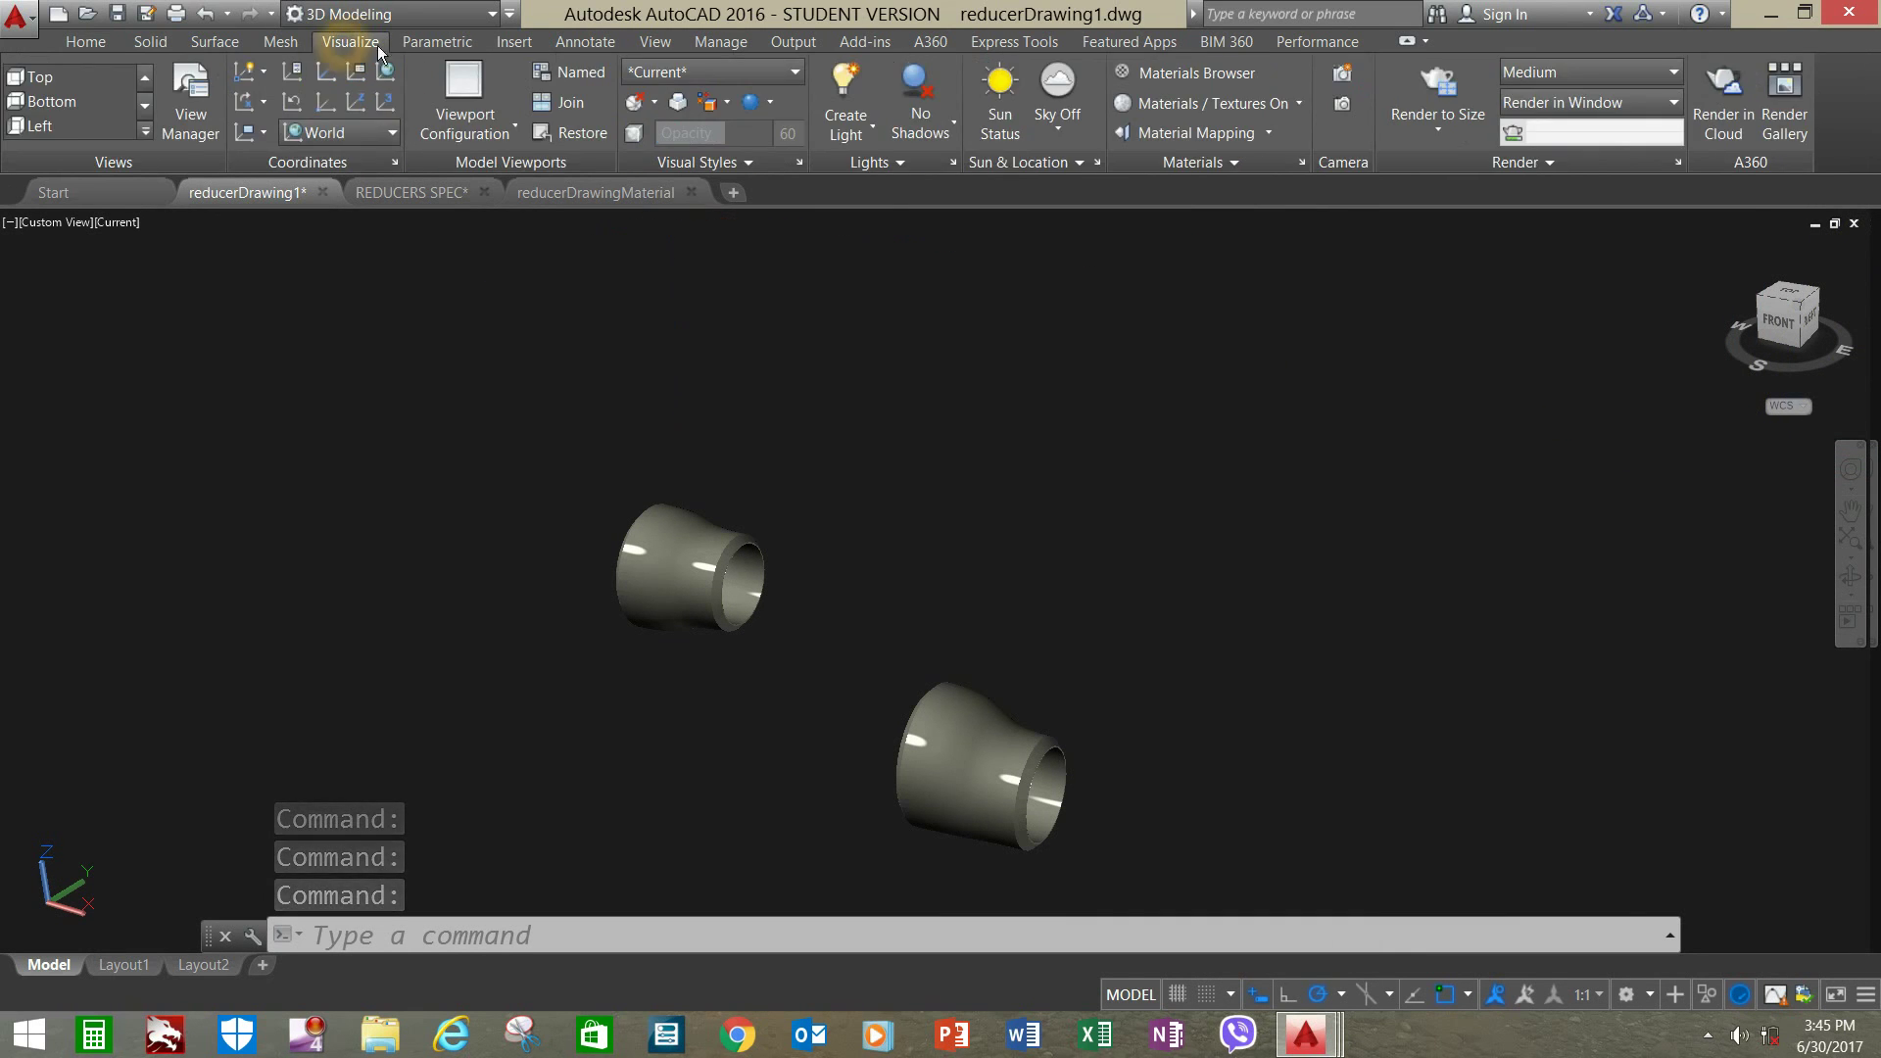
pyautogui.click(932, 125)
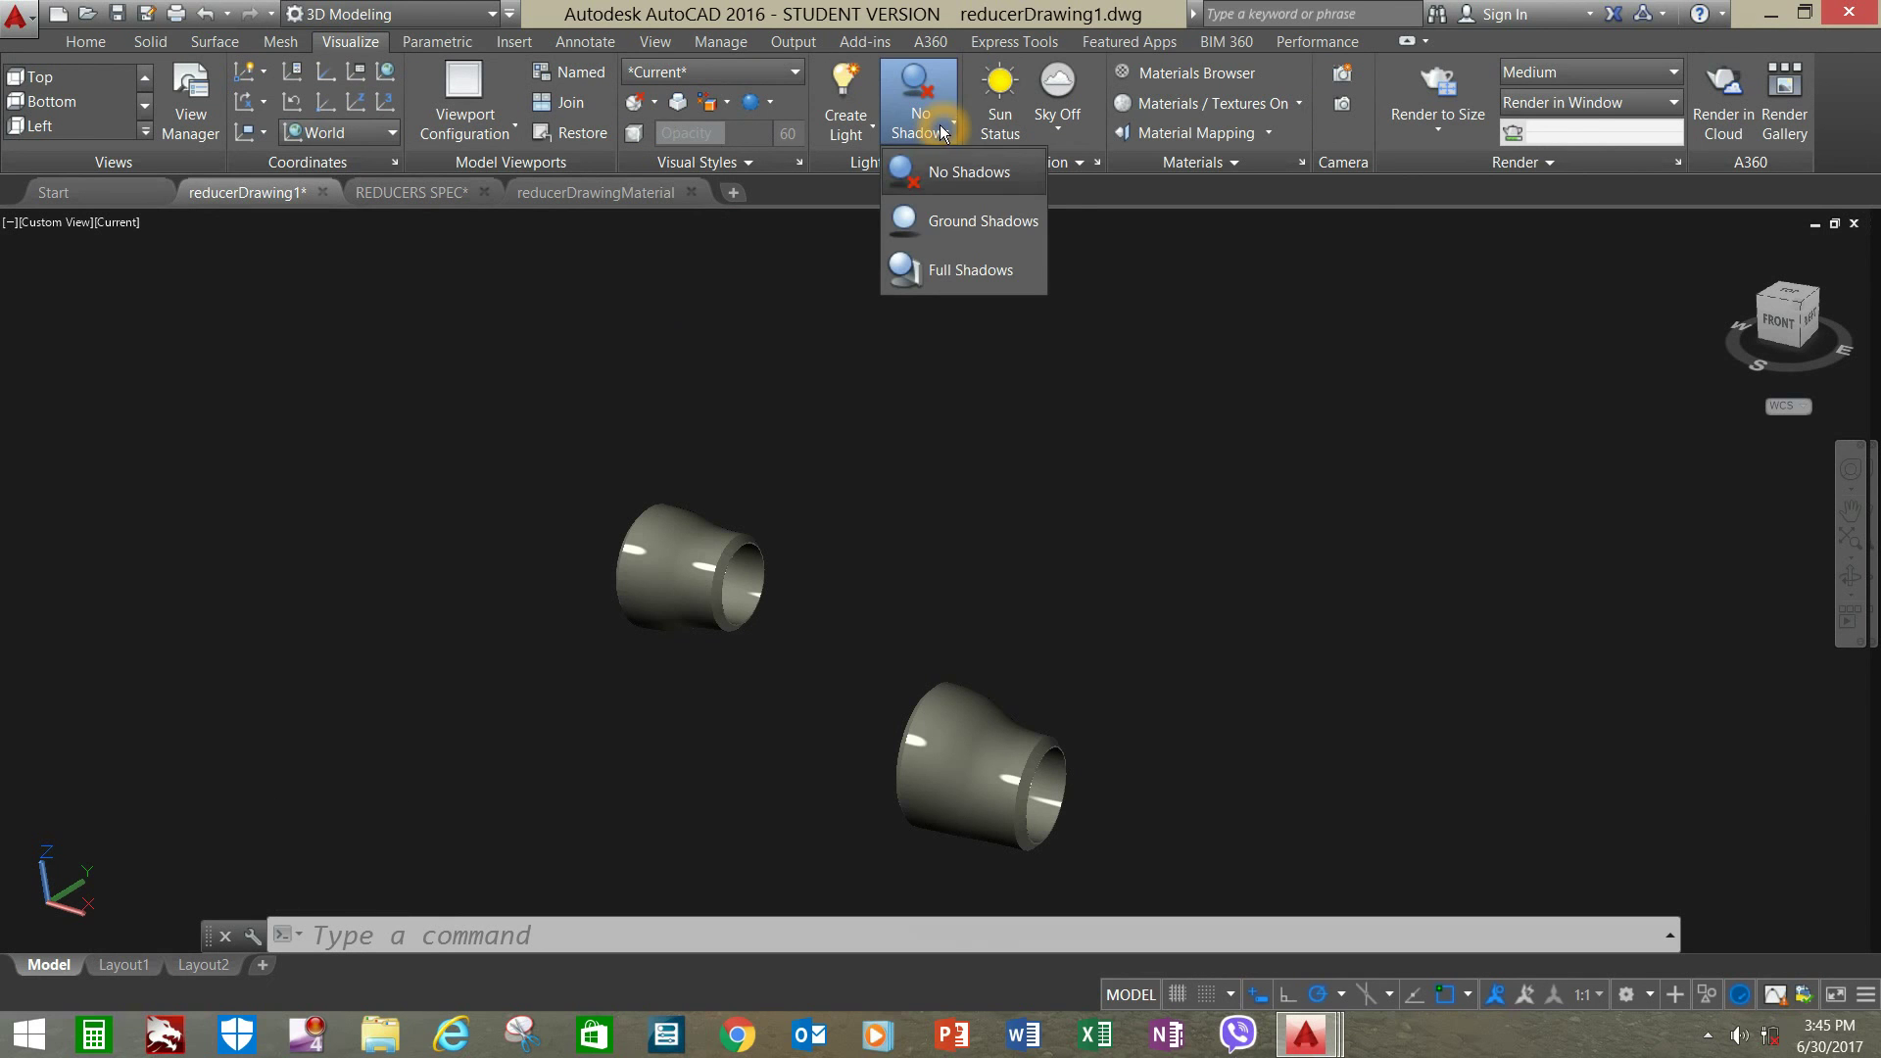
pyautogui.click(952, 226)
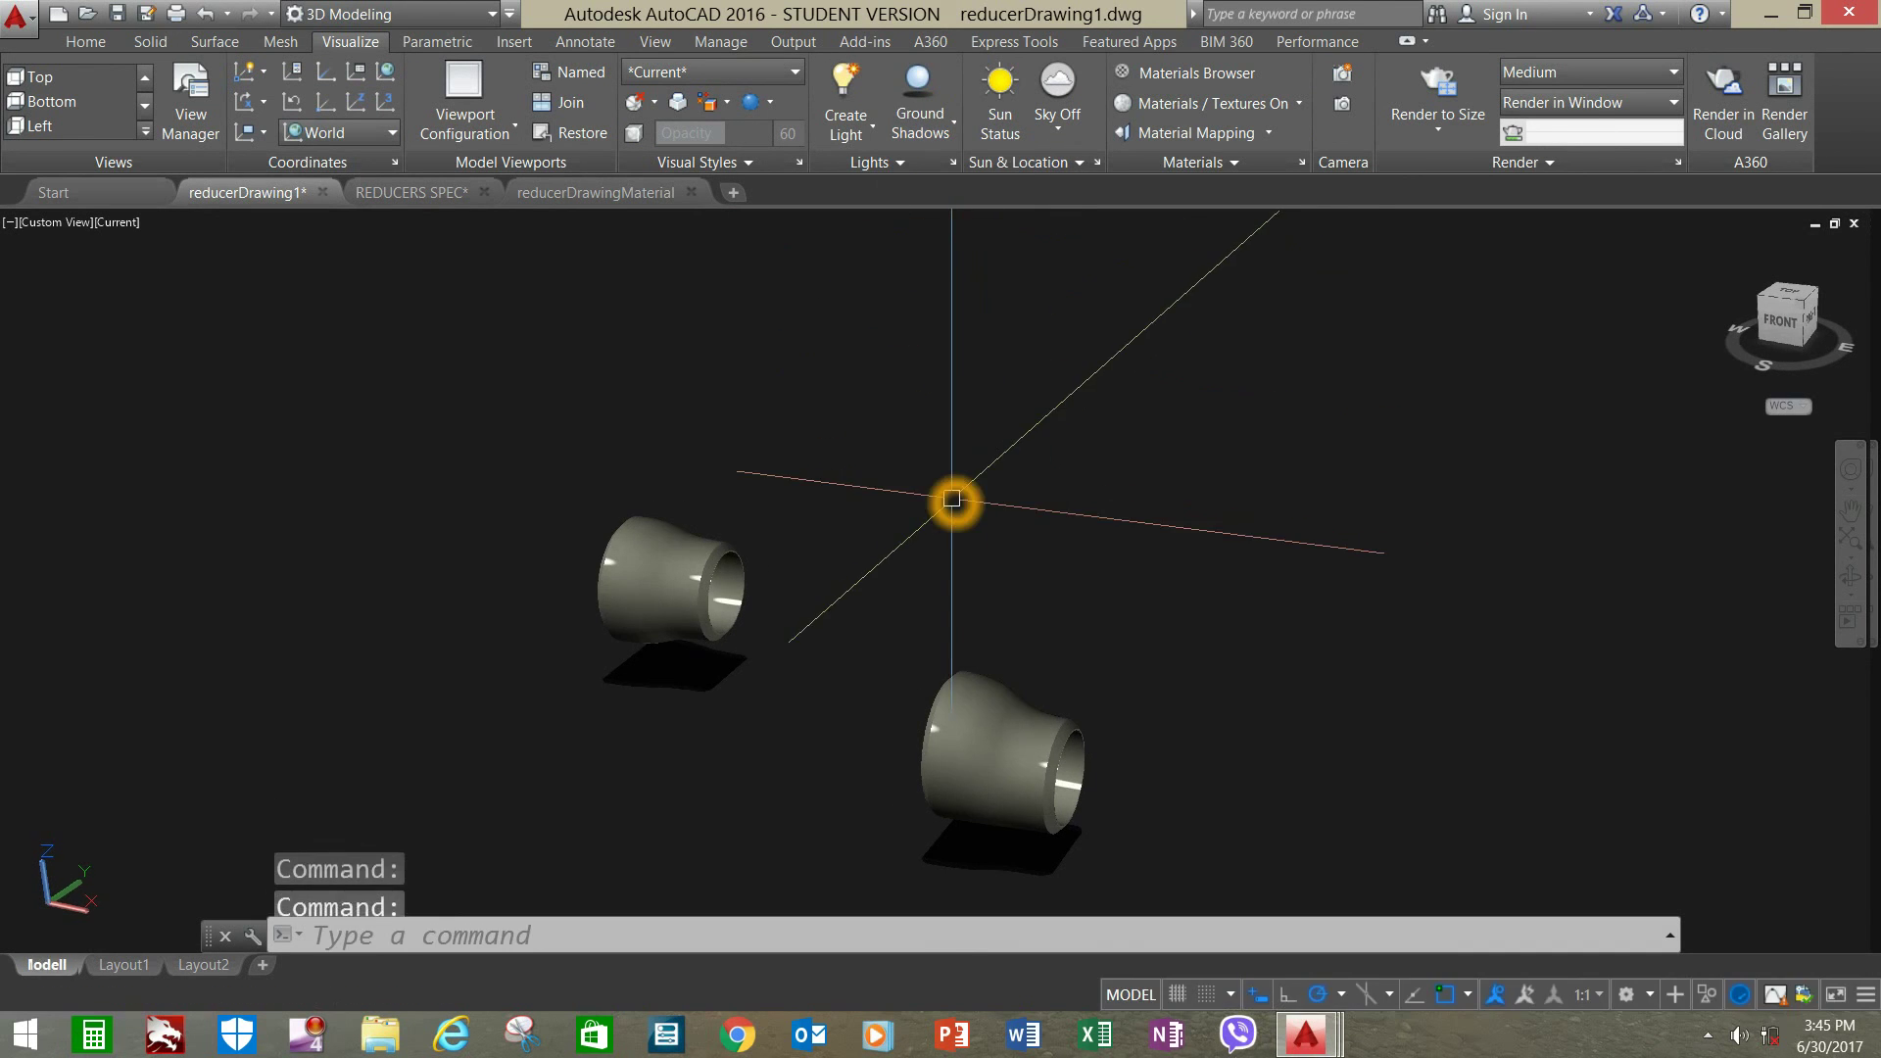